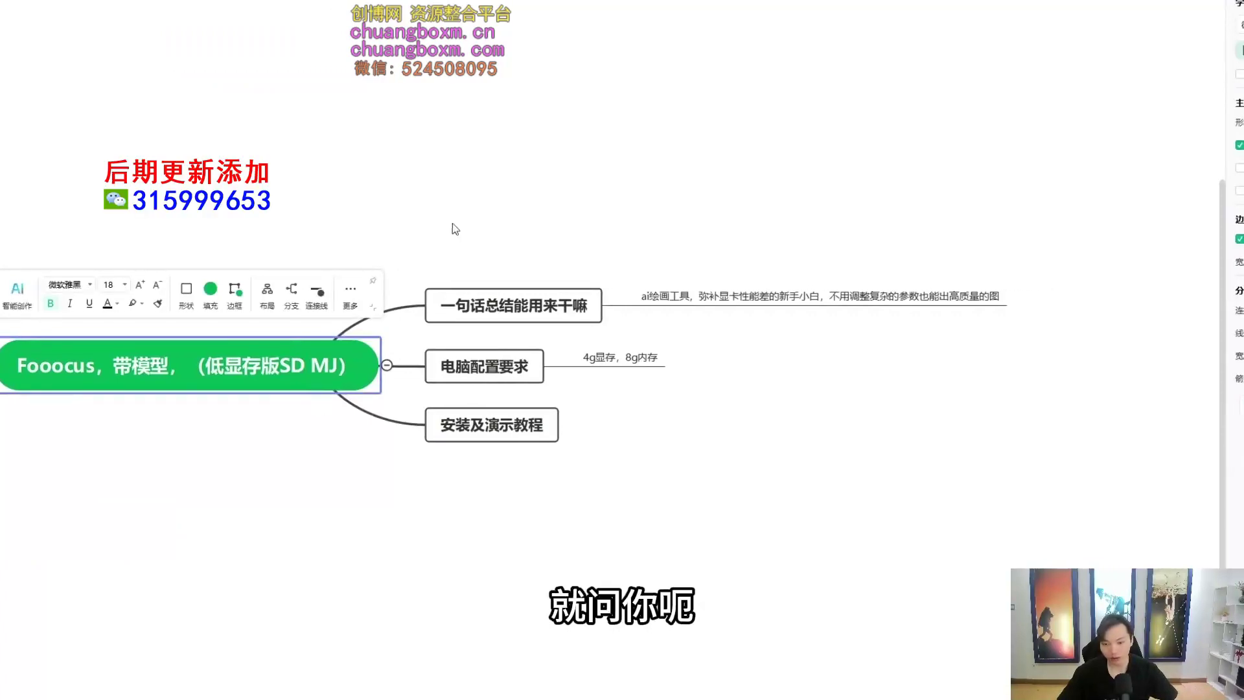
Step: Examine the mind map's central topic describing Fooocus as a low-VRAM version of SD and MJ
double_click(301, 370)
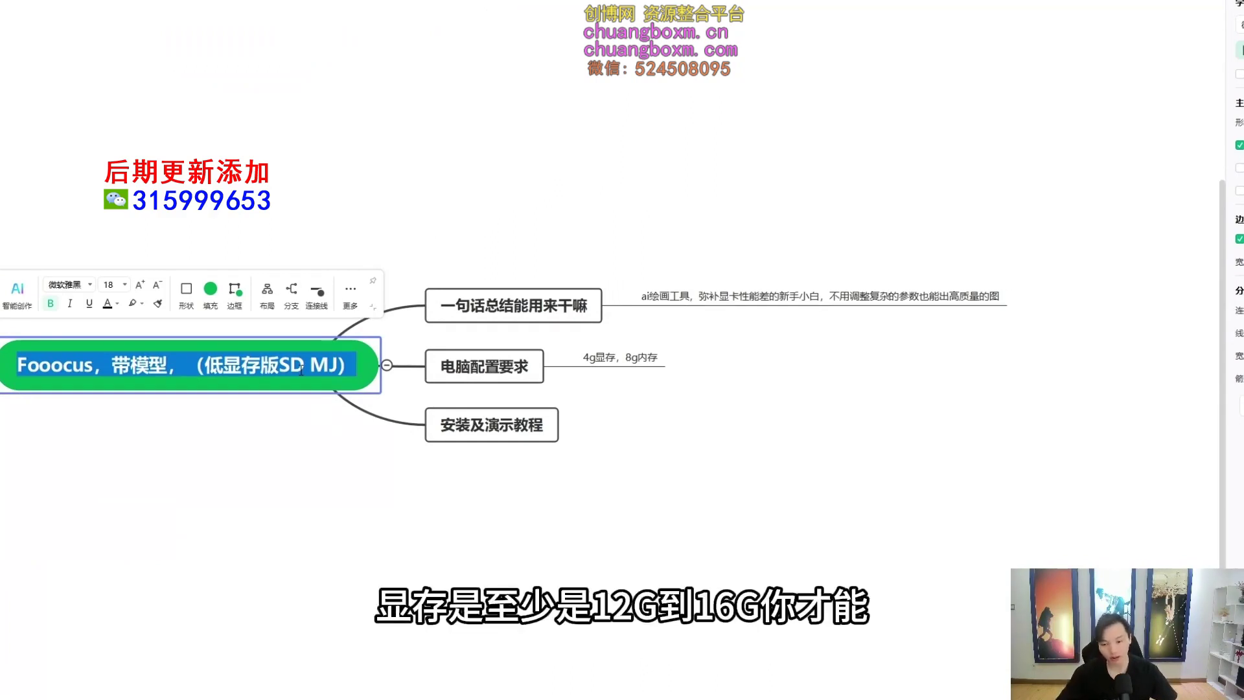
key("Escape")
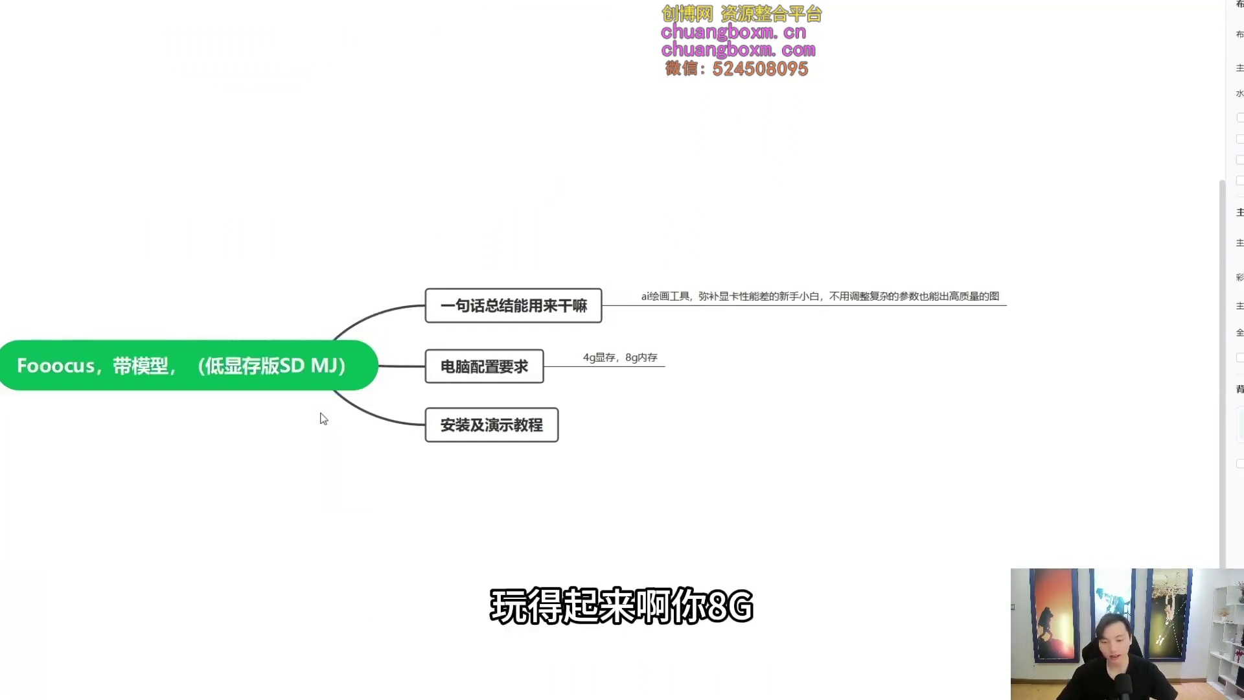
left_click_drag(316, 363, 317, 350)
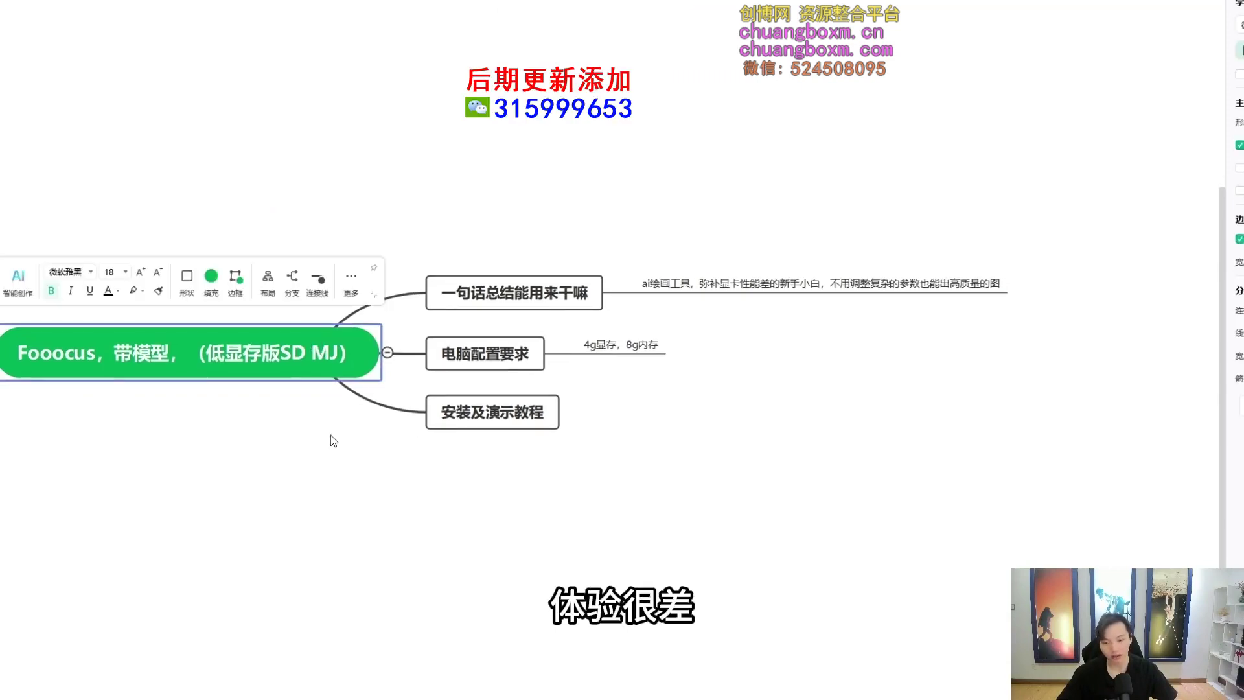
double_click(336, 351)
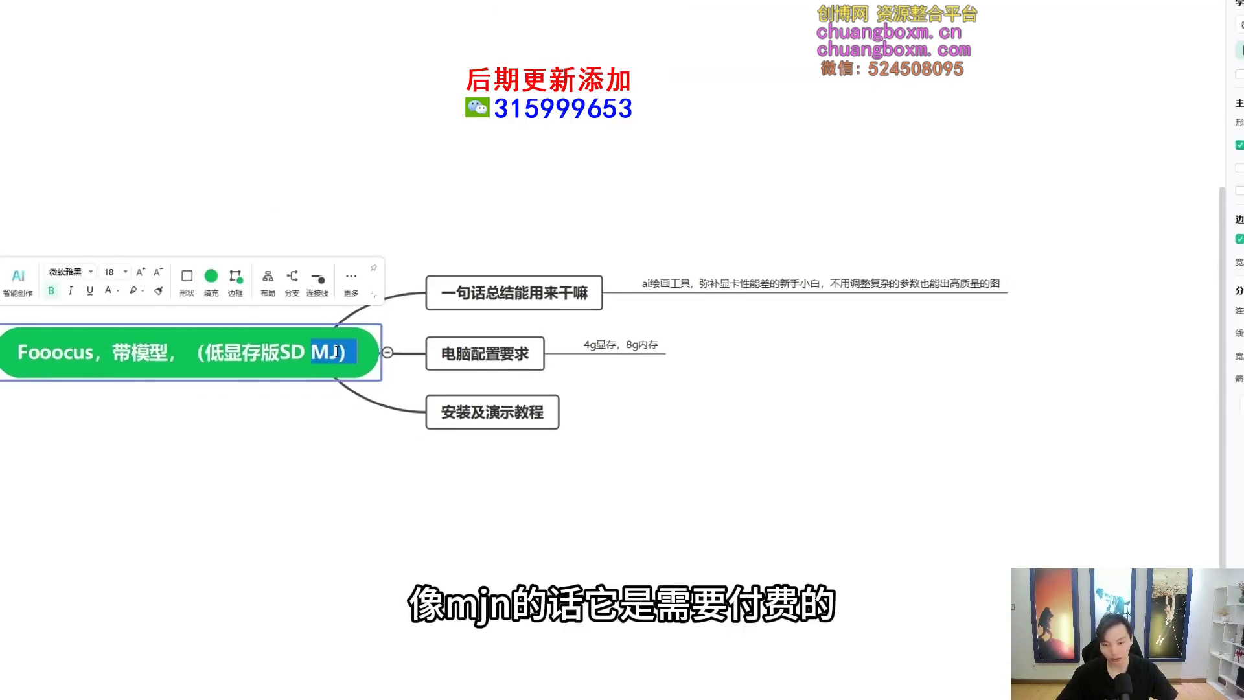
left_click(400, 509)
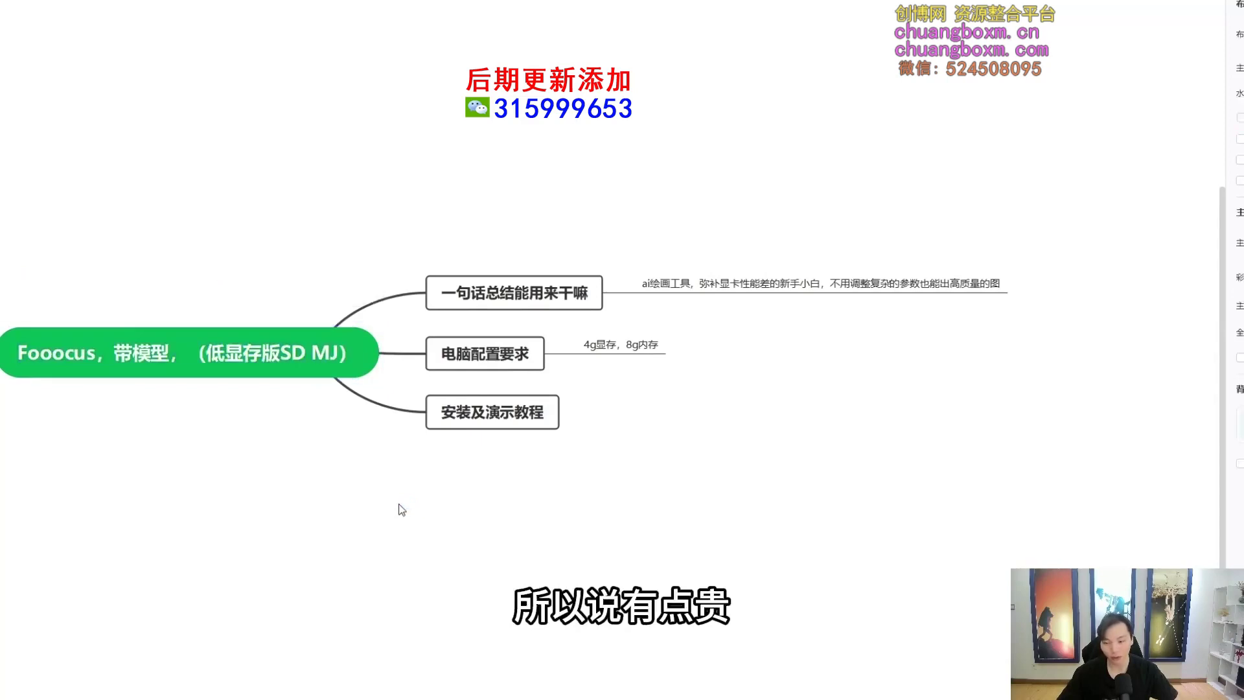
left_click(287, 365)
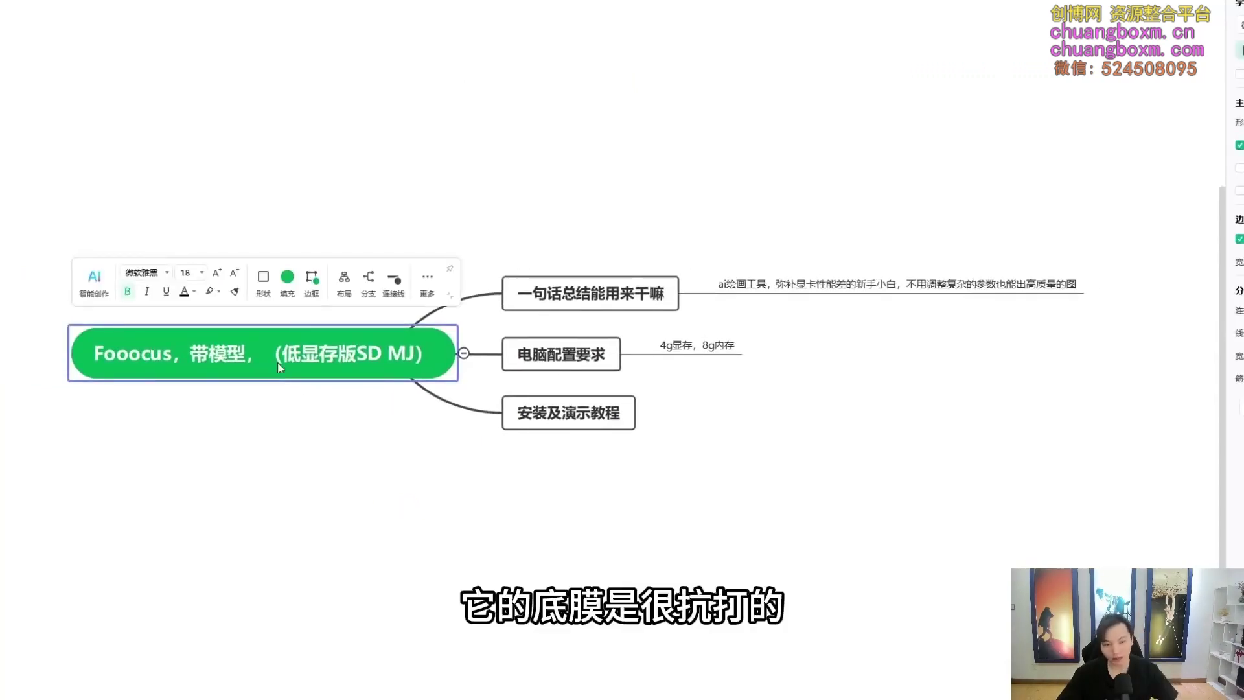
left_click_drag(354, 343, 336, 332)
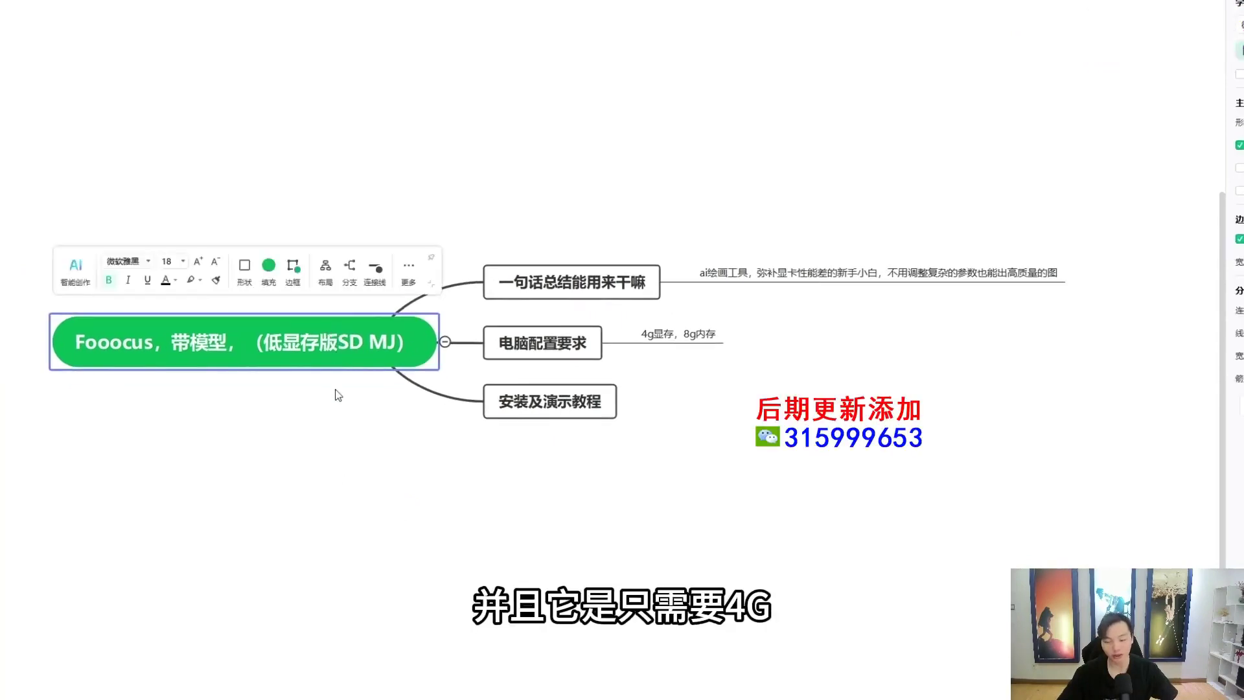
left_click(435, 488)
Step: Review the mind map's computer requirements note and the one-sentence description of what the AI drawing tool does
double_click(672, 333)
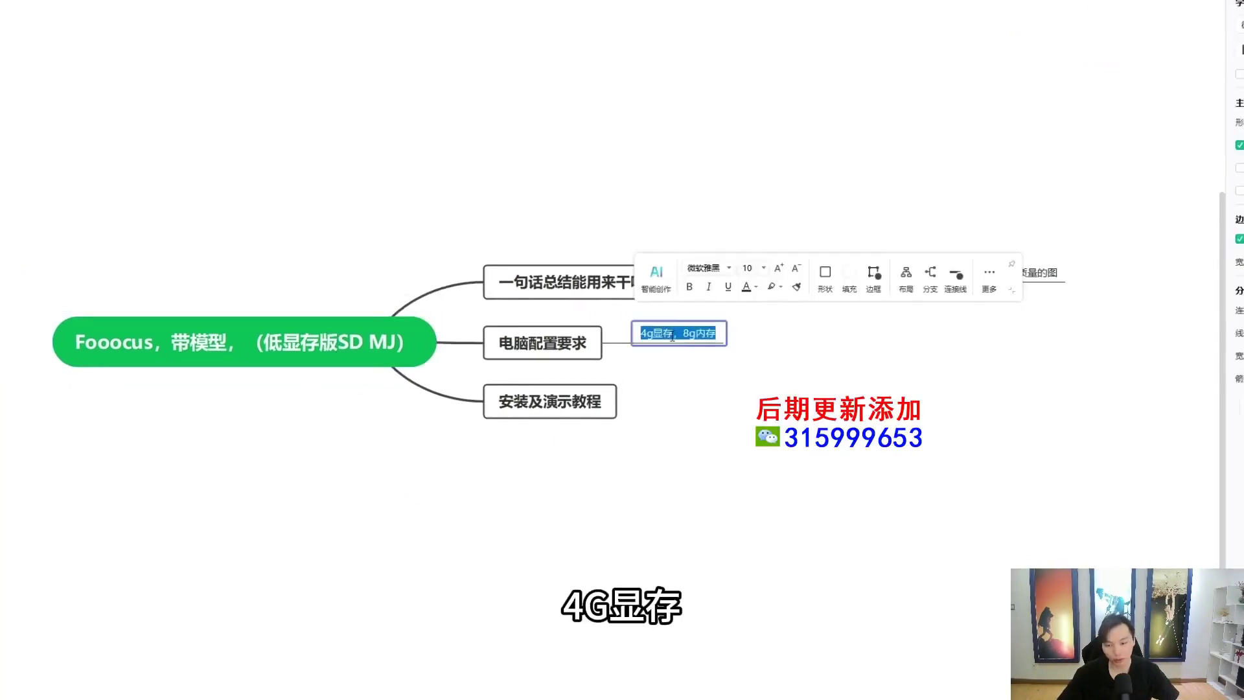
left_click(691, 402)
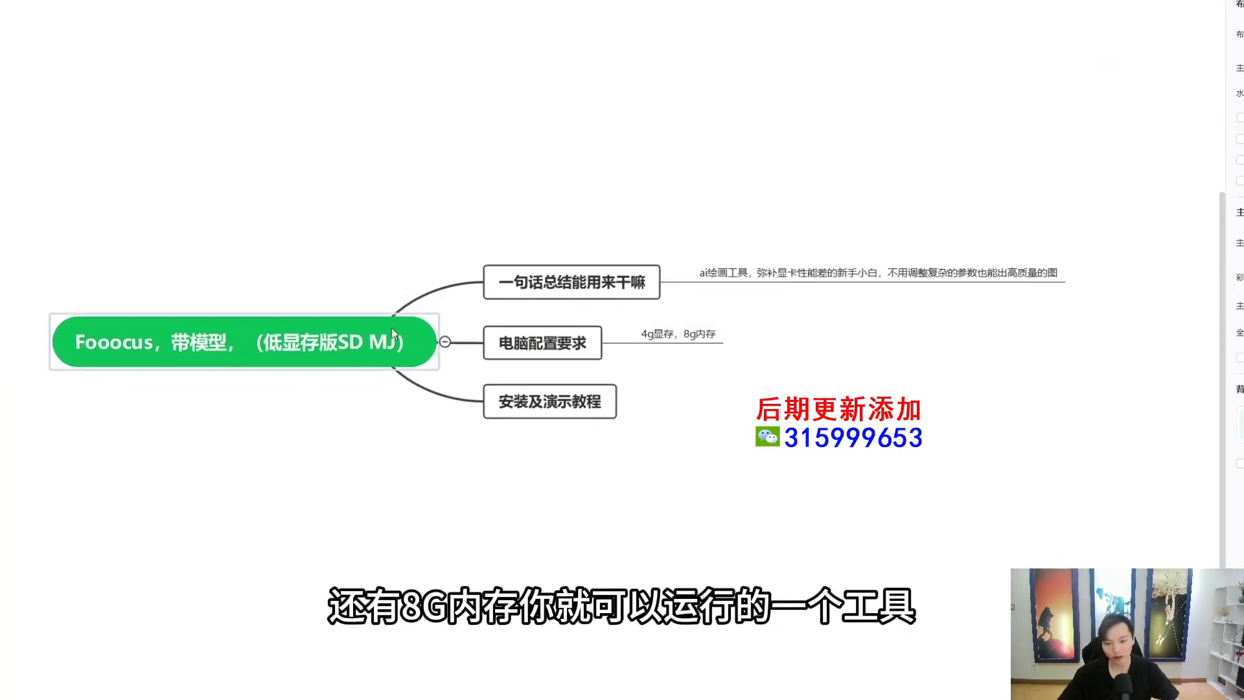
left_click_drag(366, 342, 347, 331)
left_click_drag(465, 106, 851, 403)
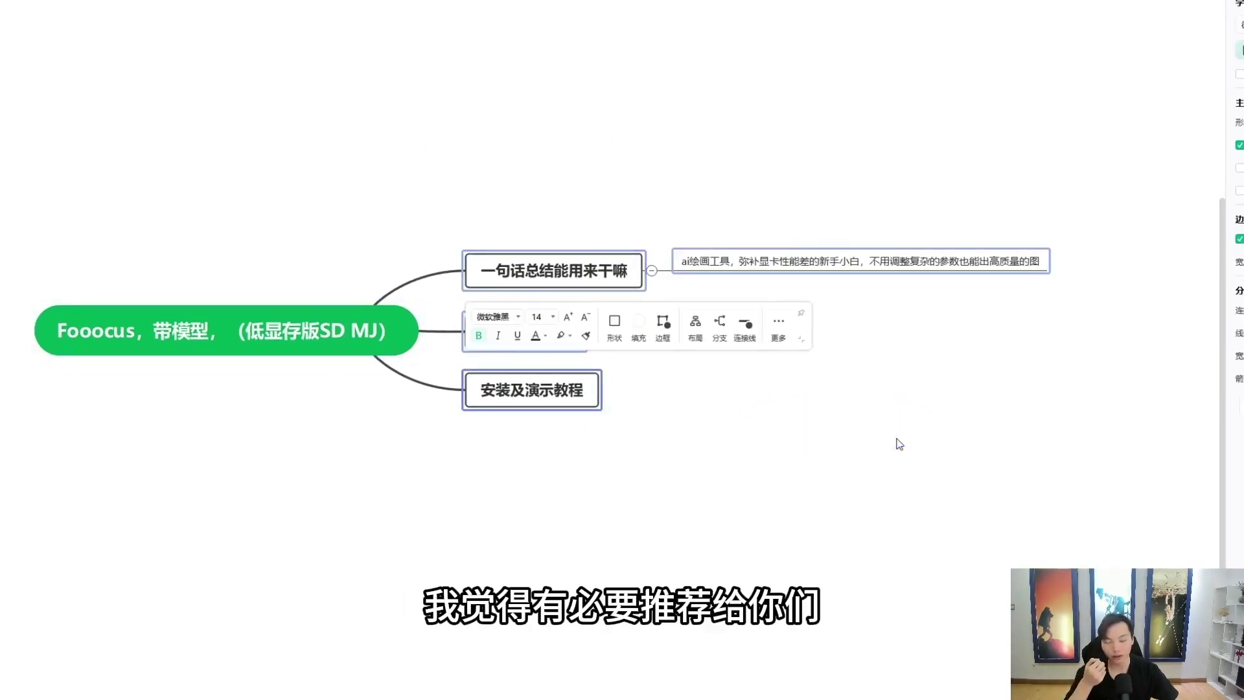
left_click(837, 265)
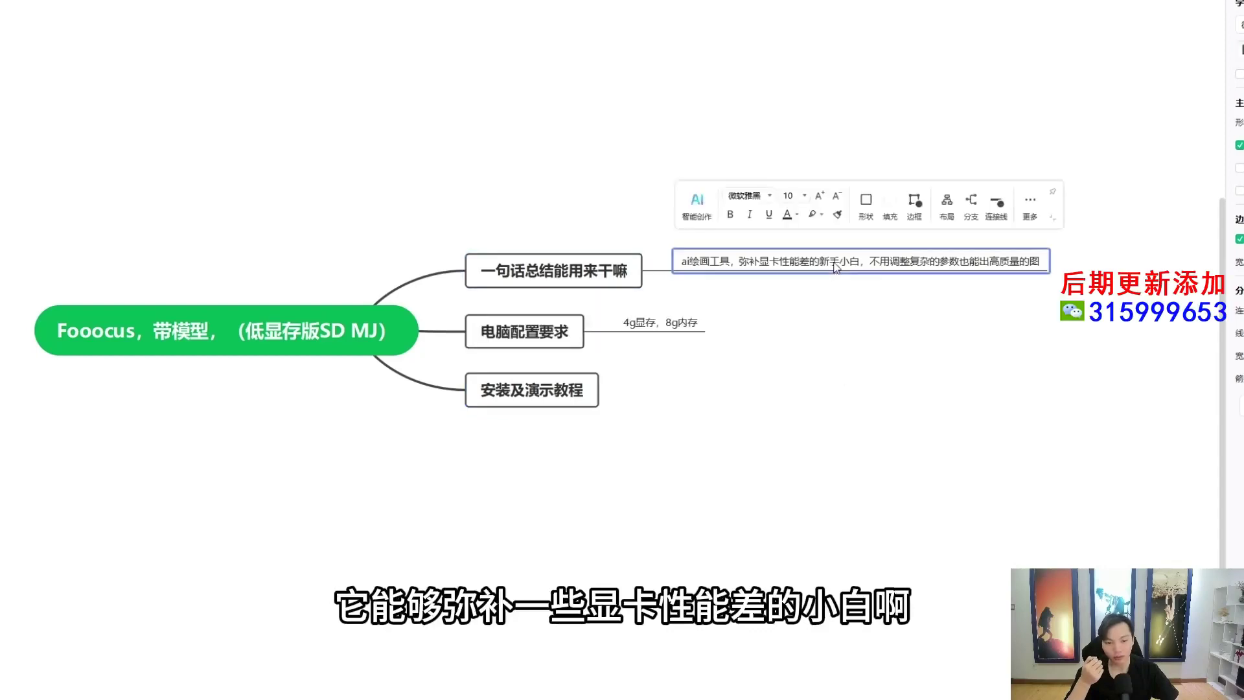
left_click(830, 379)
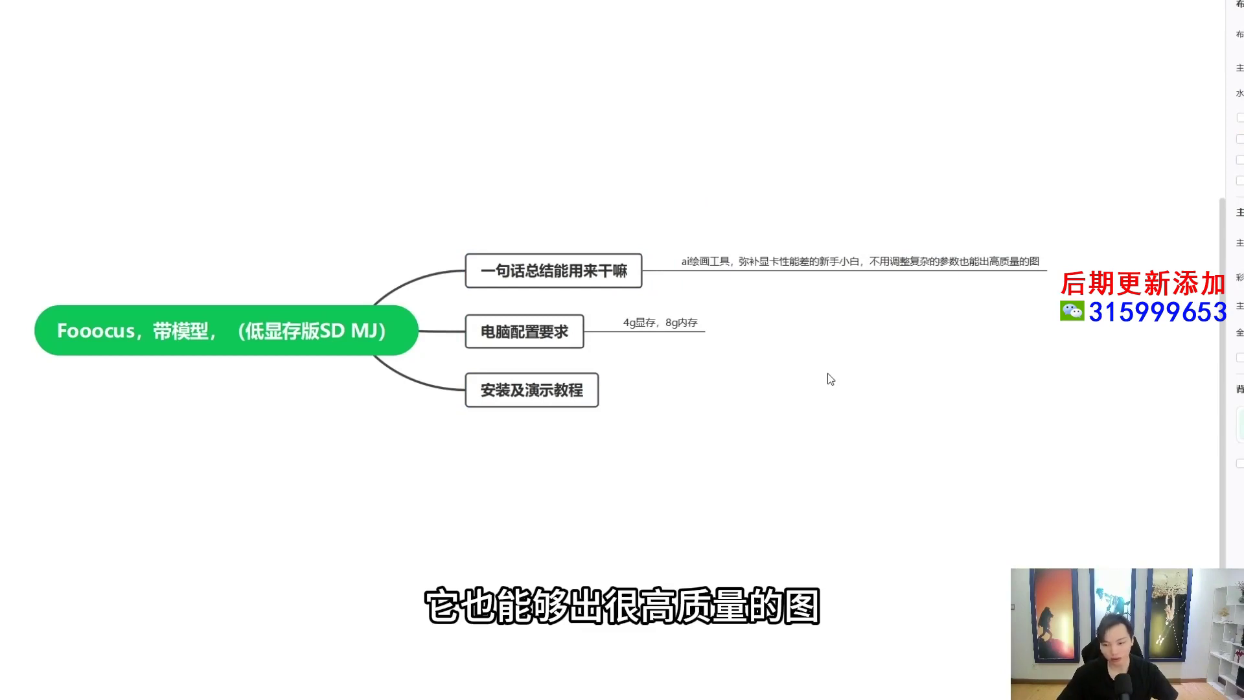
left_click(102, 326)
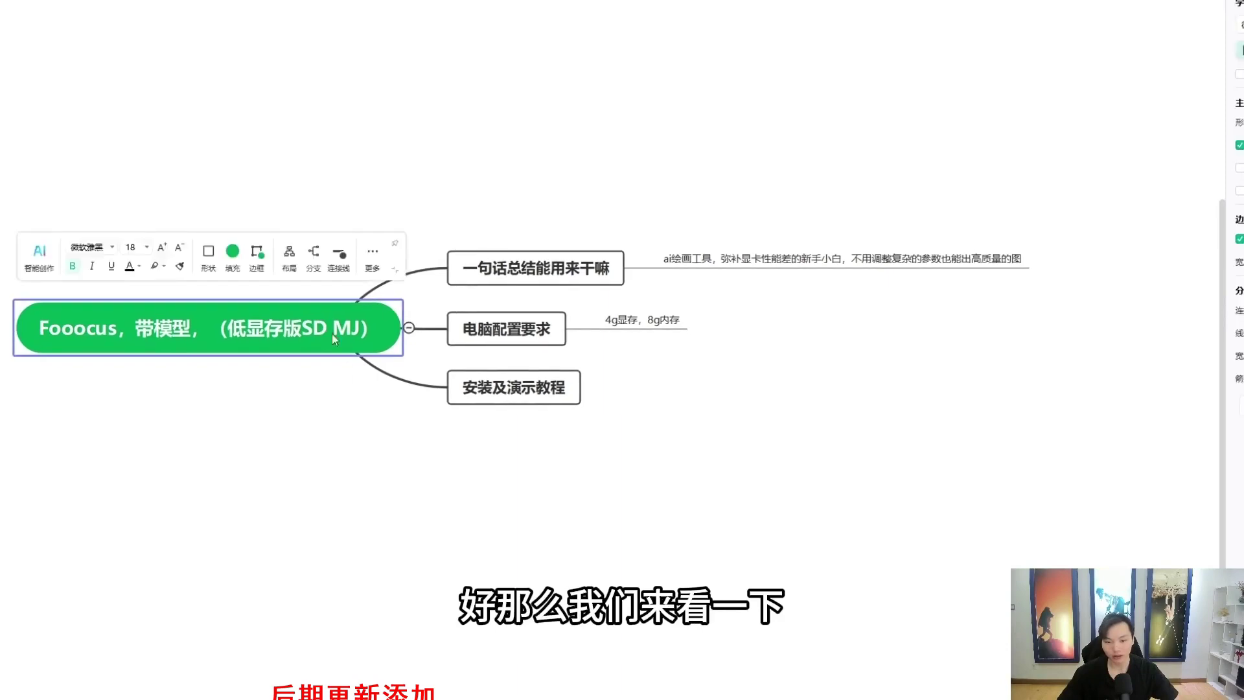
left_click(417, 470)
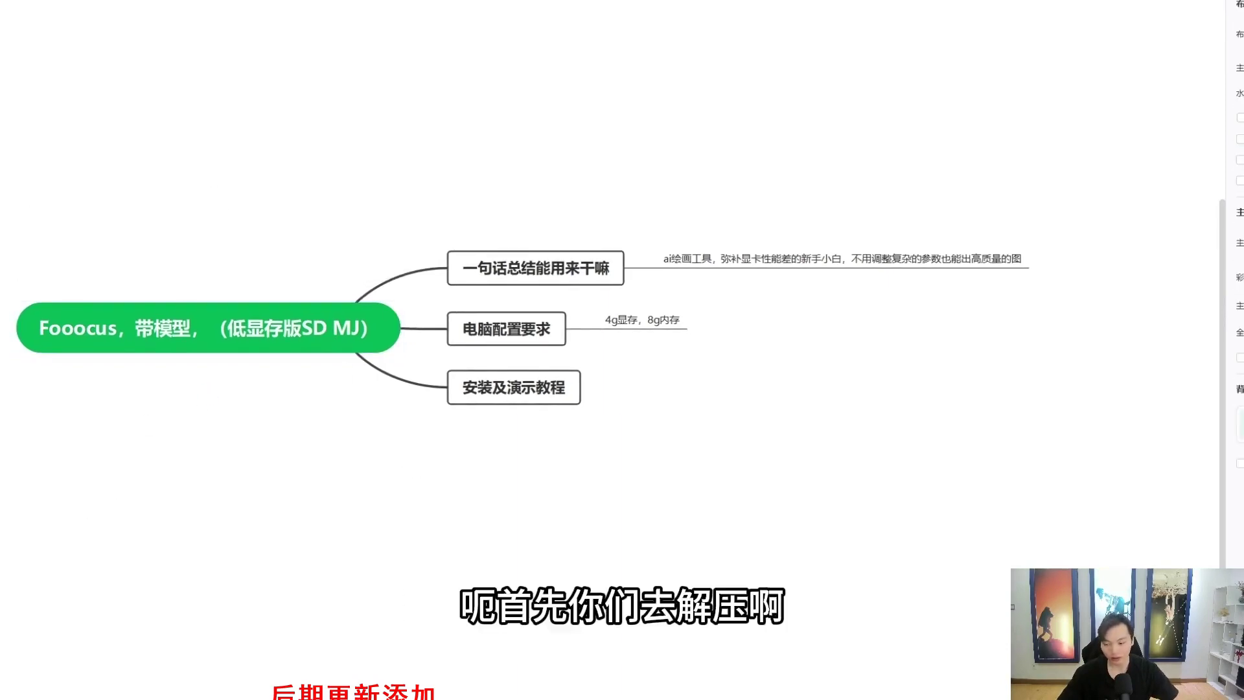
Step: Switch to the File Explorer window with the extracted Fooocus folder and look over its contents
key("alt+Tab")
key("alt+Tab")
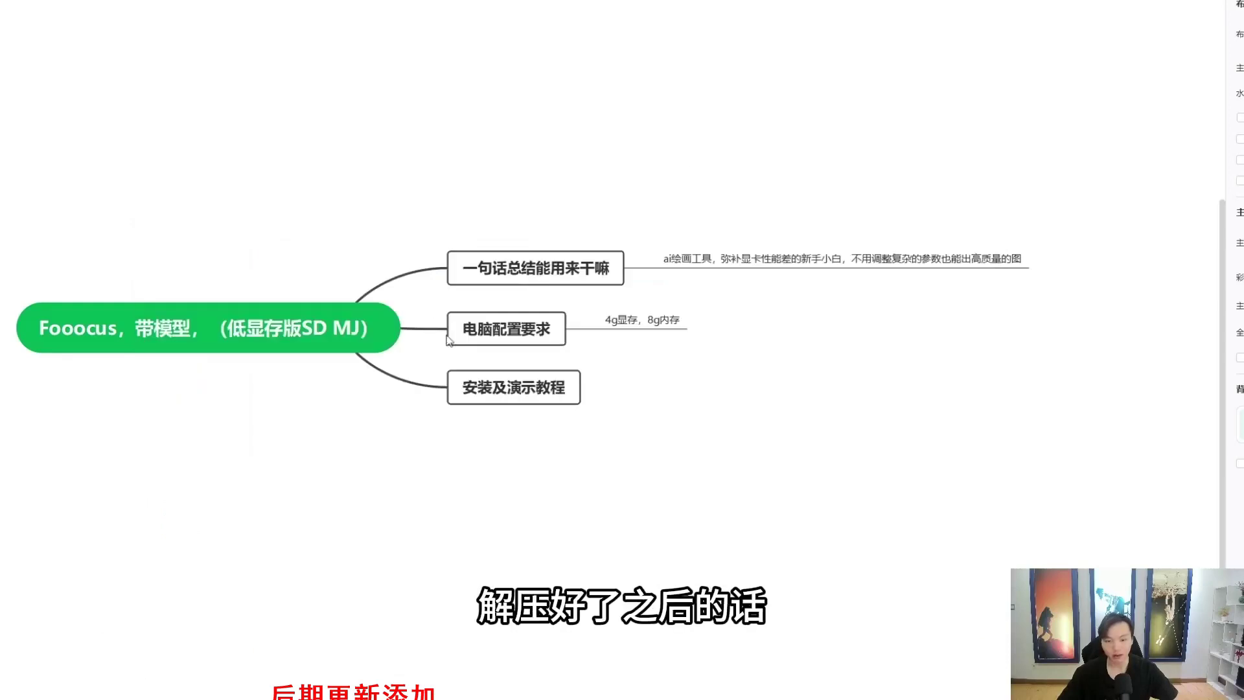
key("alt+Tab")
left_click_drag(527, 114, 501, 96)
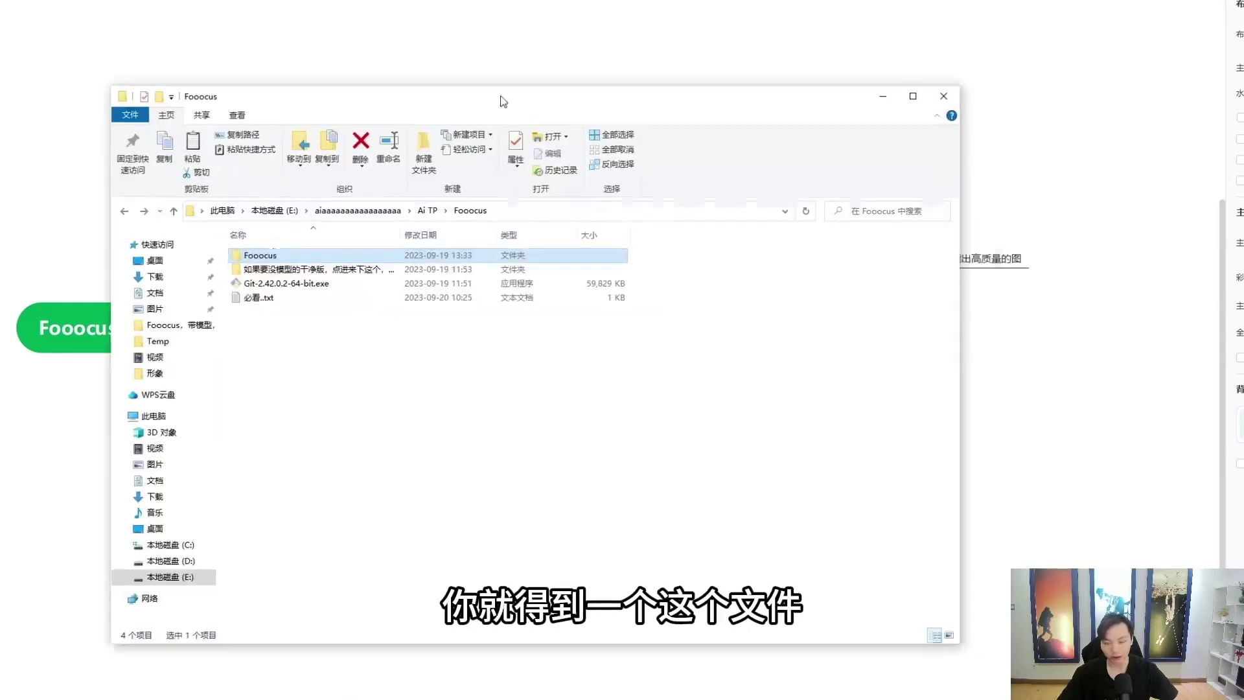
left_click(125, 211)
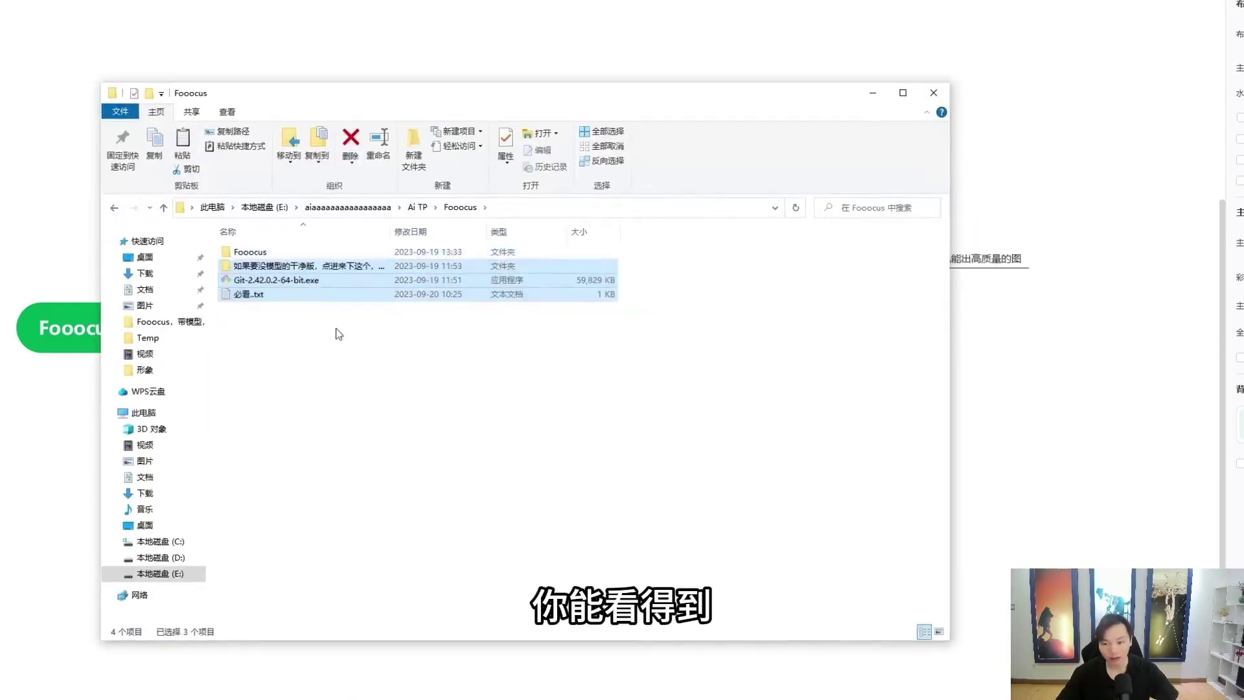
left_click(339, 334)
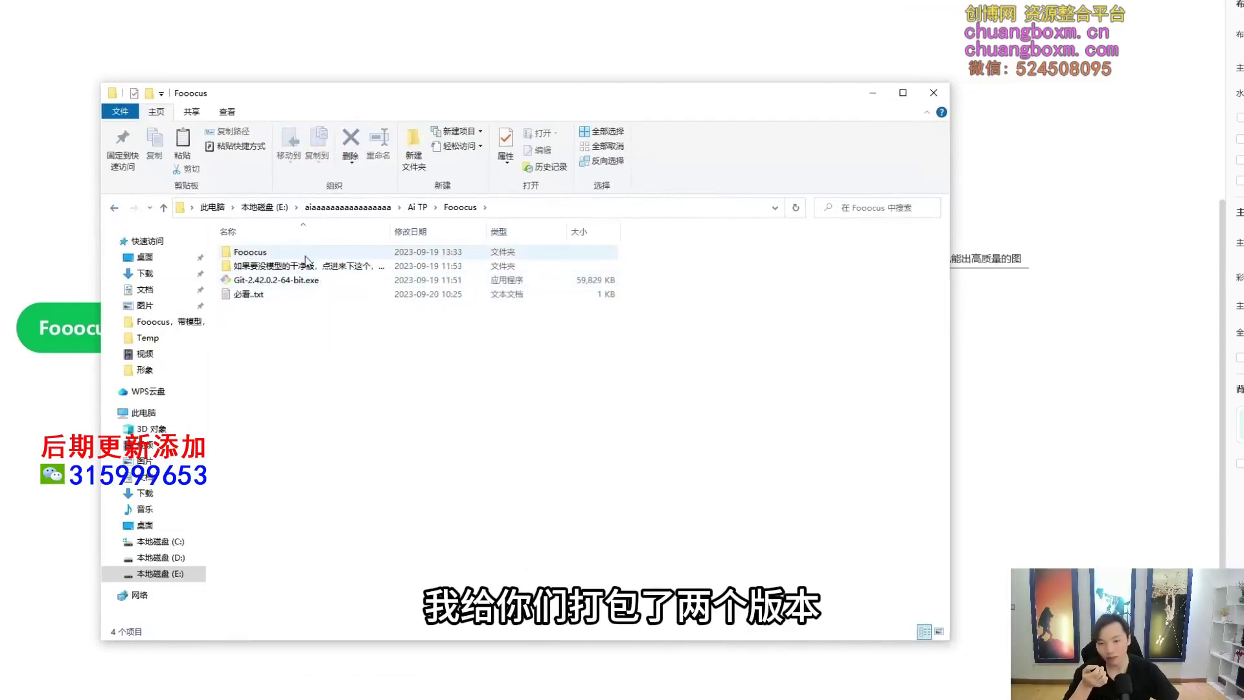
Step: Look inside the Fooocus folder with models and the clean version's folder without models, returning to the parent folder each time
double_click(251, 251)
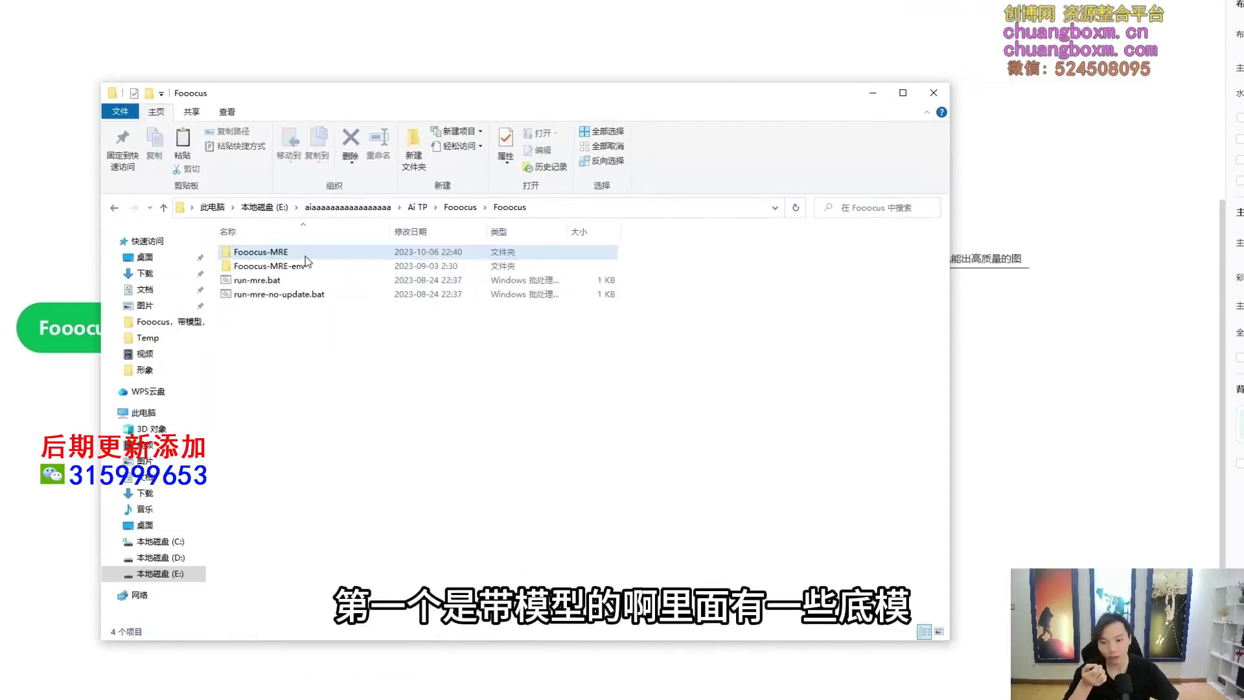
left_click(116, 208)
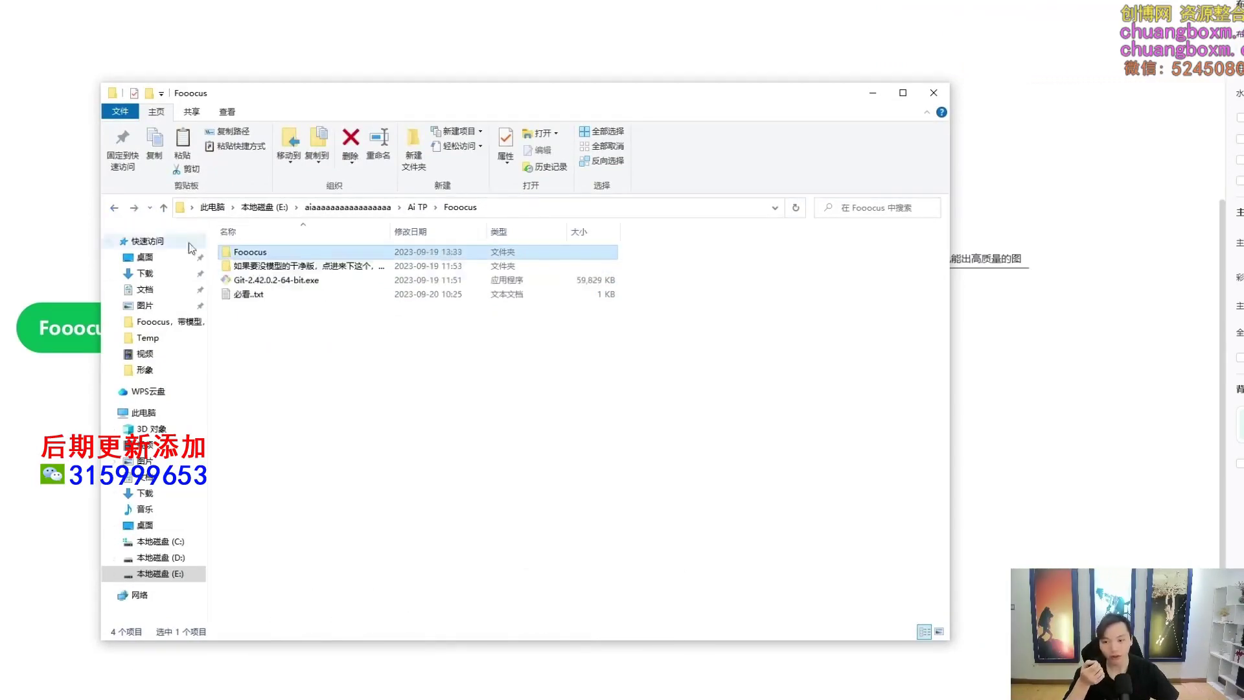
double_click(361, 267)
left_click(114, 208)
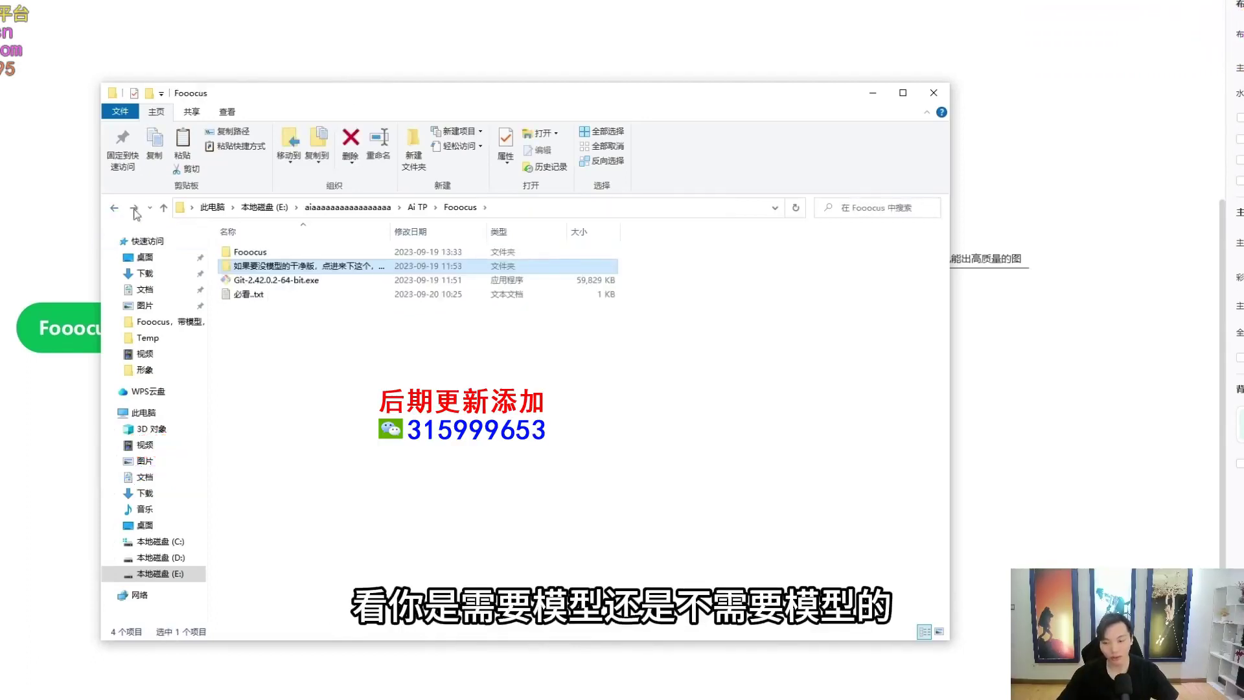
left_click(365, 389)
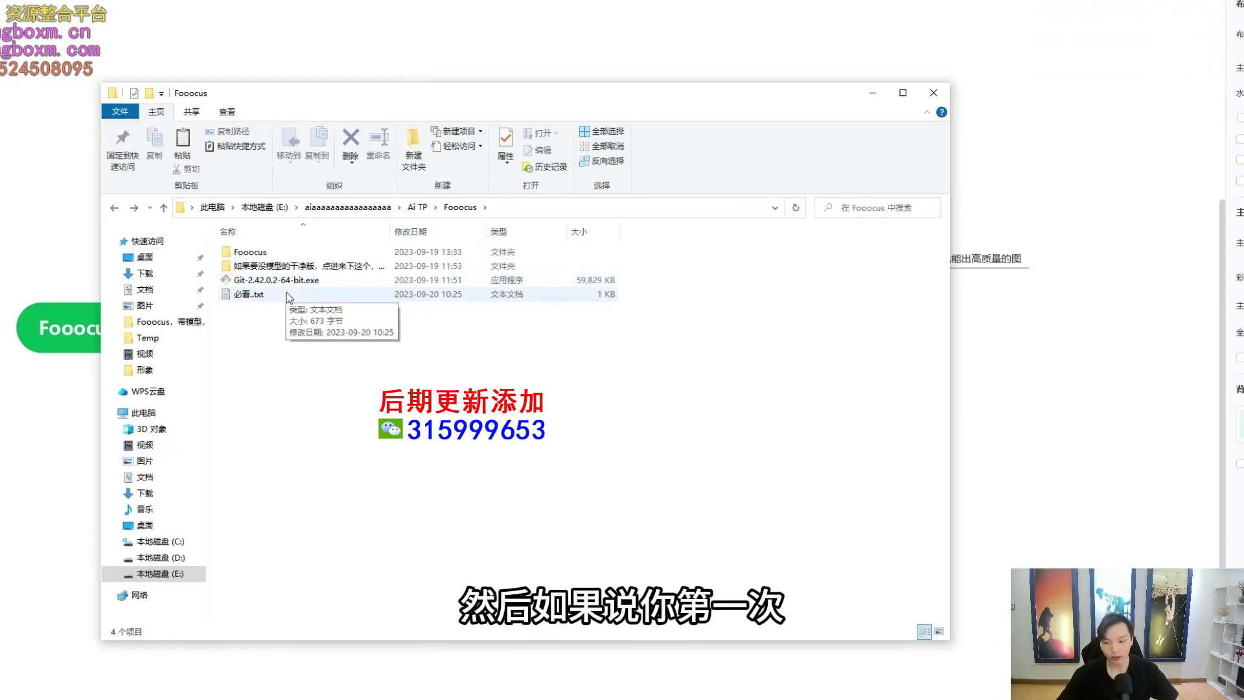
Step: Open 必看.txt, read the notes on installing python and git and configuring virtual memory, and close the file
double_click(270, 293)
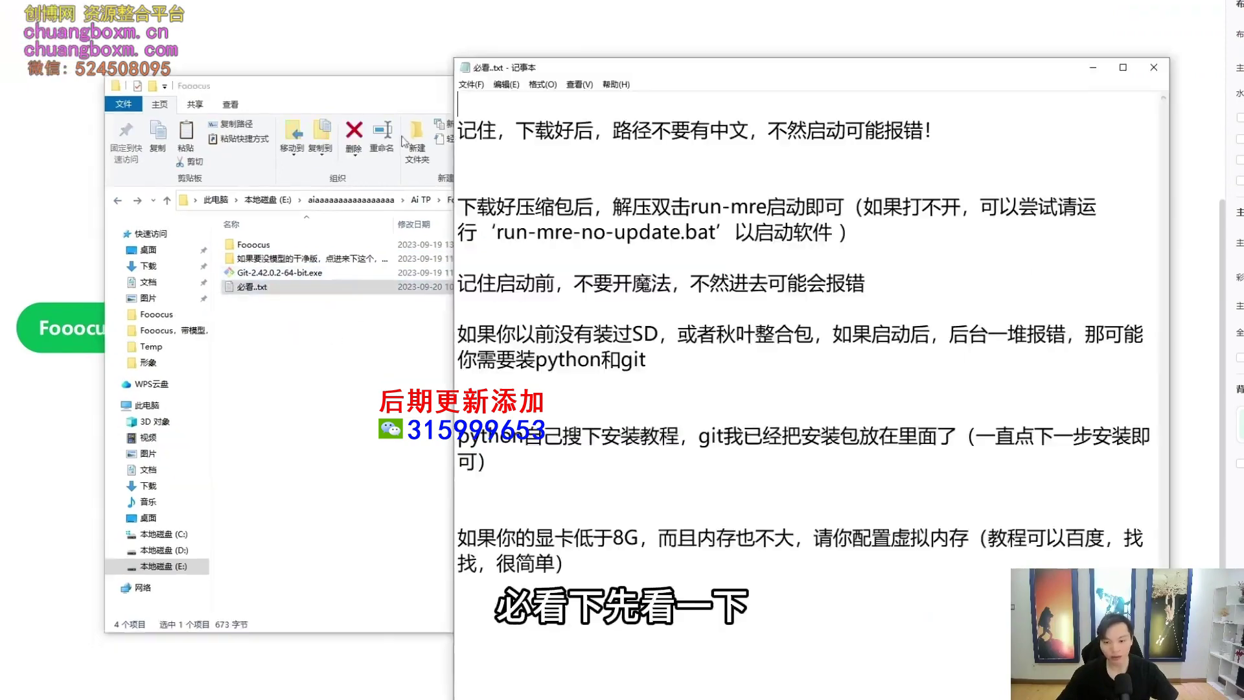
left_click_drag(666, 73, 555, 51)
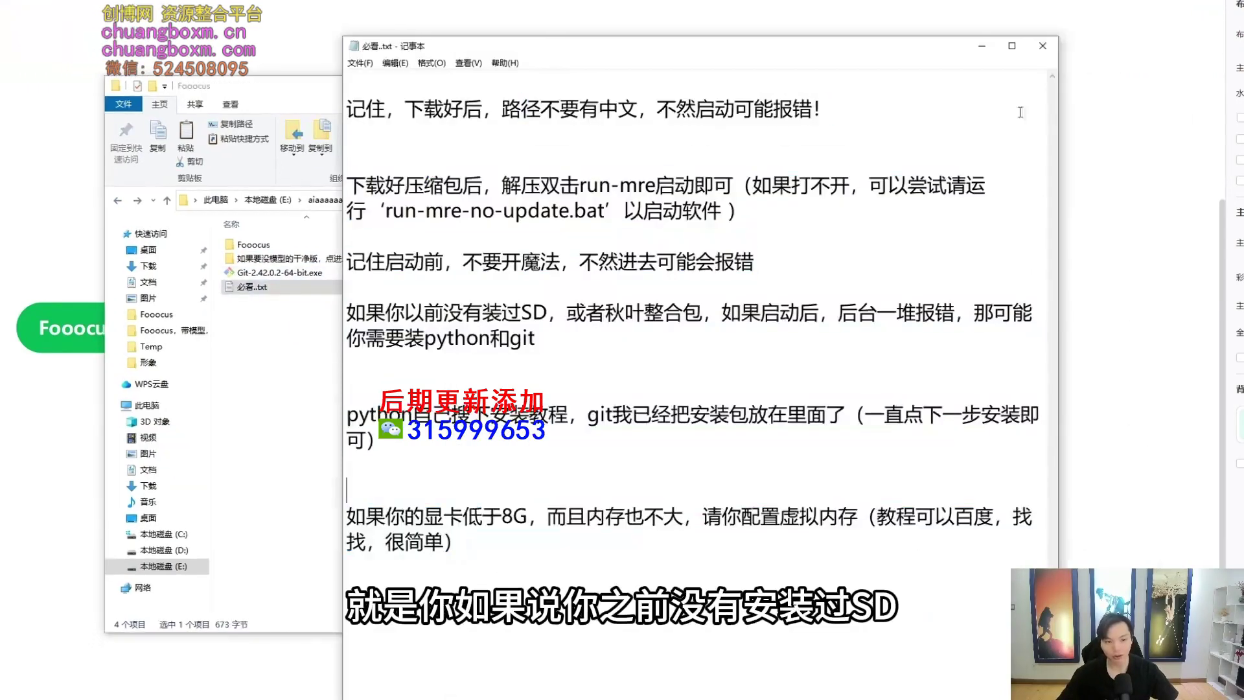
left_click_drag(348, 312, 697, 350)
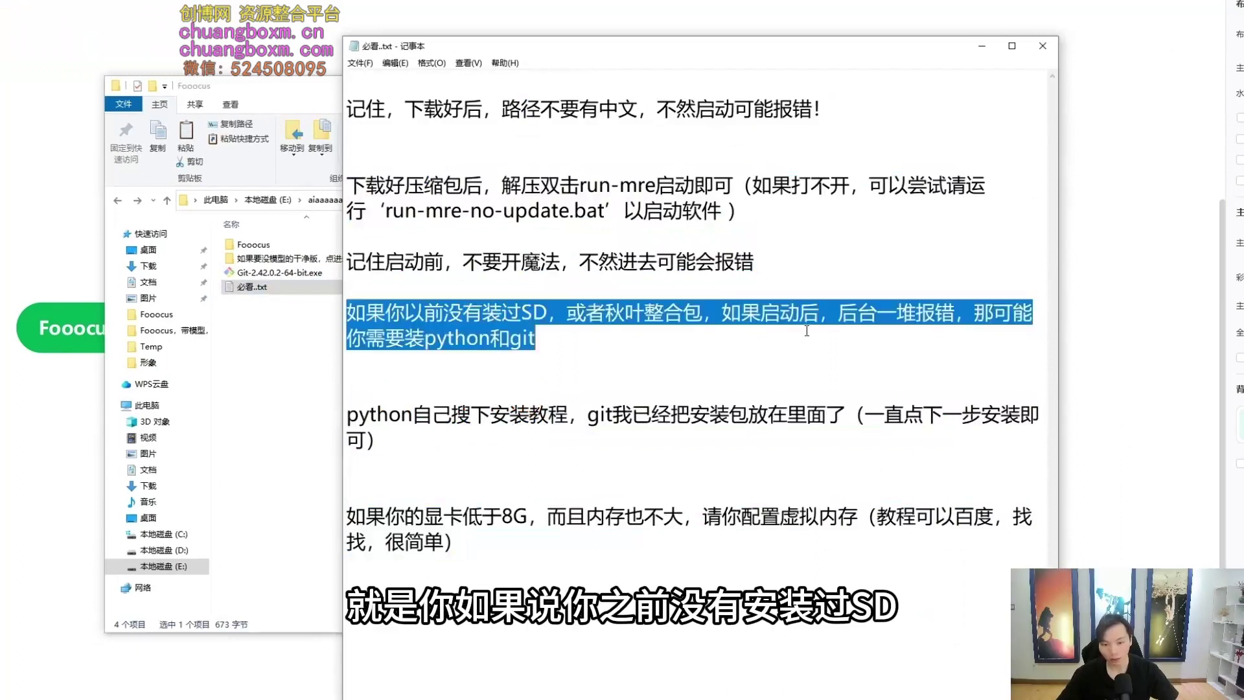
left_click_drag(610, 353, 711, 351)
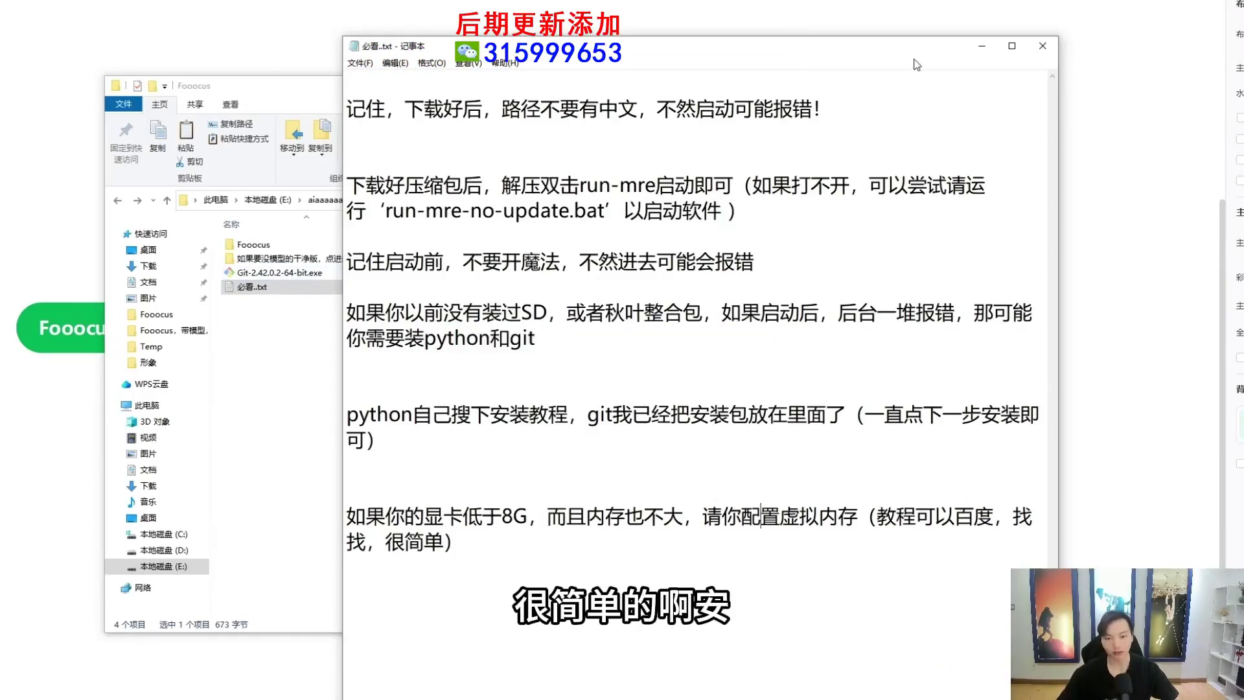
left_click(640, 397)
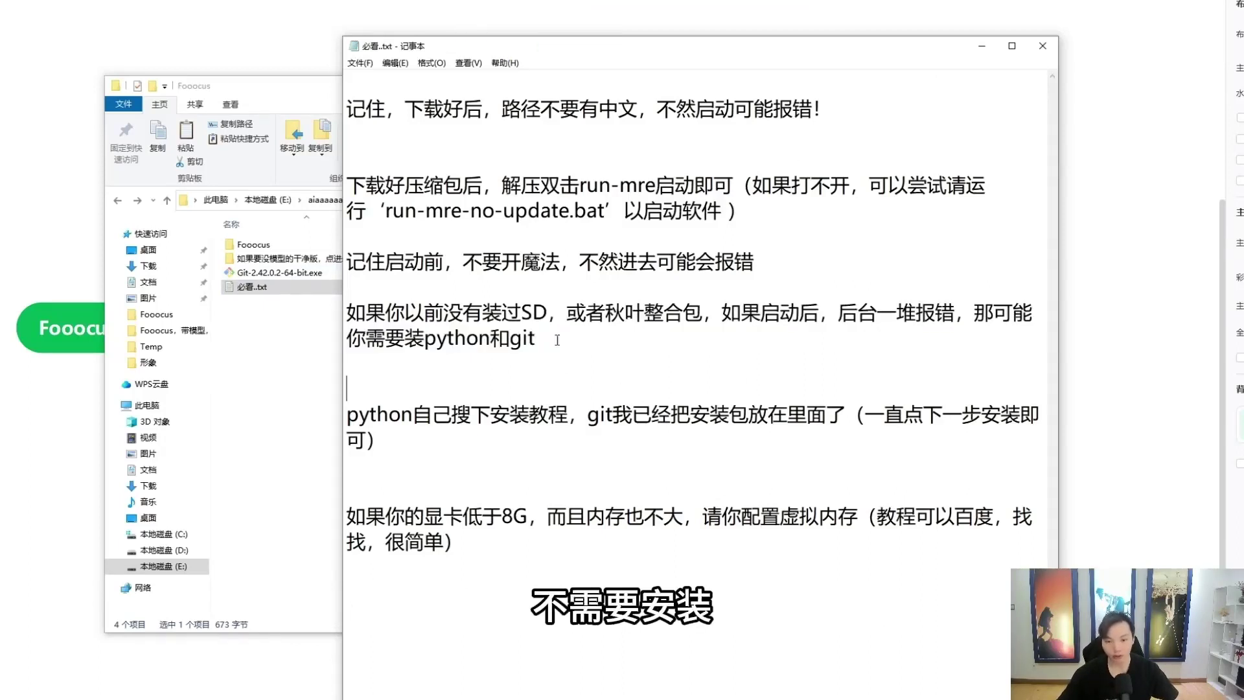
key("Up")
left_click(1049, 50)
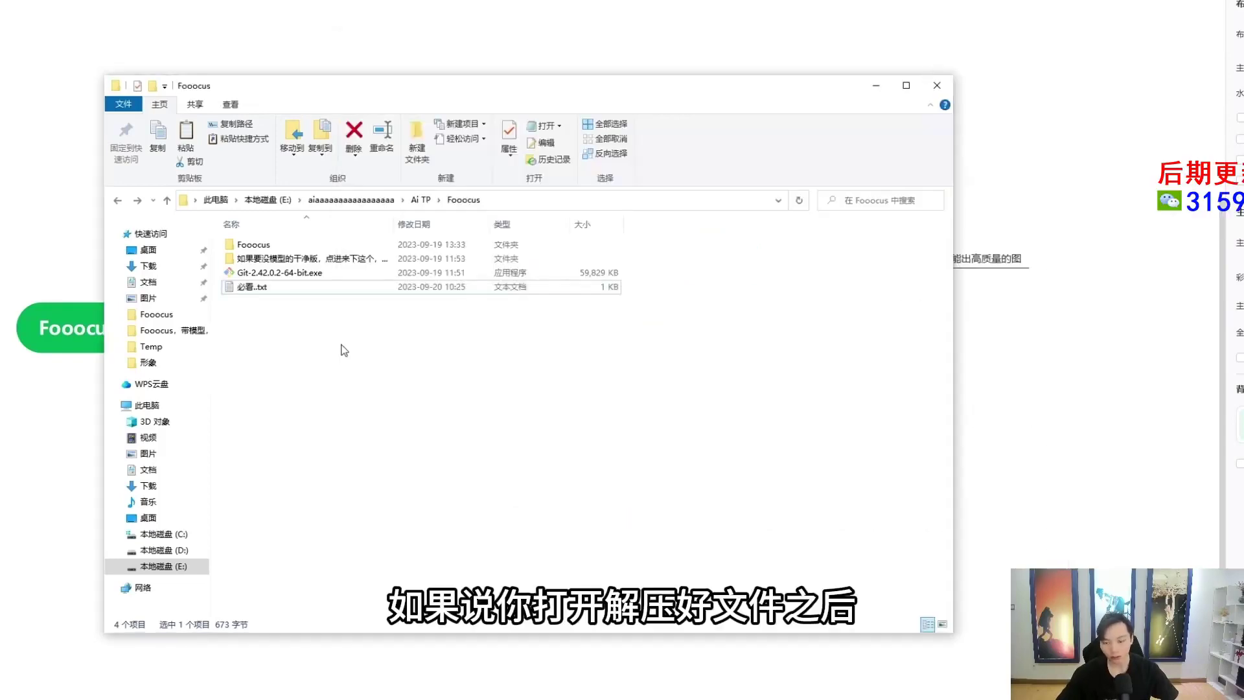
Step: Open the Fooocus subfolder containing the models and examine its folders and batch files
mouse_move(469, 92)
left_mouse_down()
mouse_move(609, 81)
mouse_move(472, 73)
left_mouse_up()
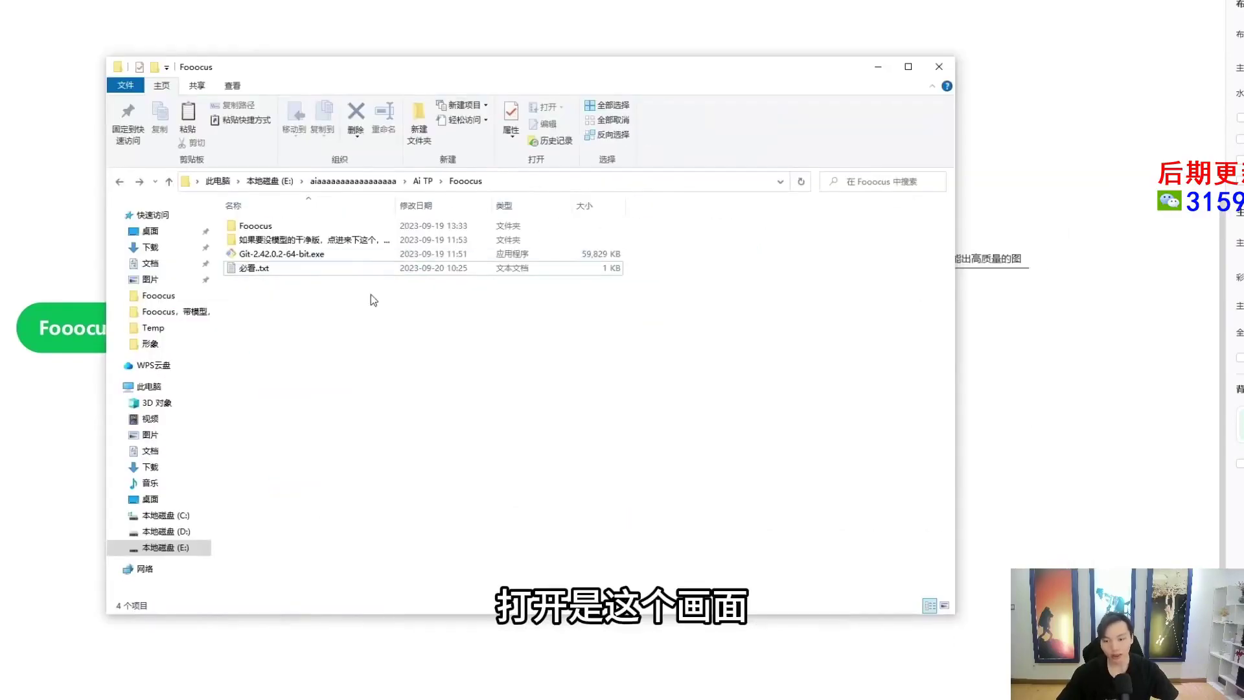
left_click_drag(368, 298, 268, 223)
double_click(268, 224)
left_click(119, 181)
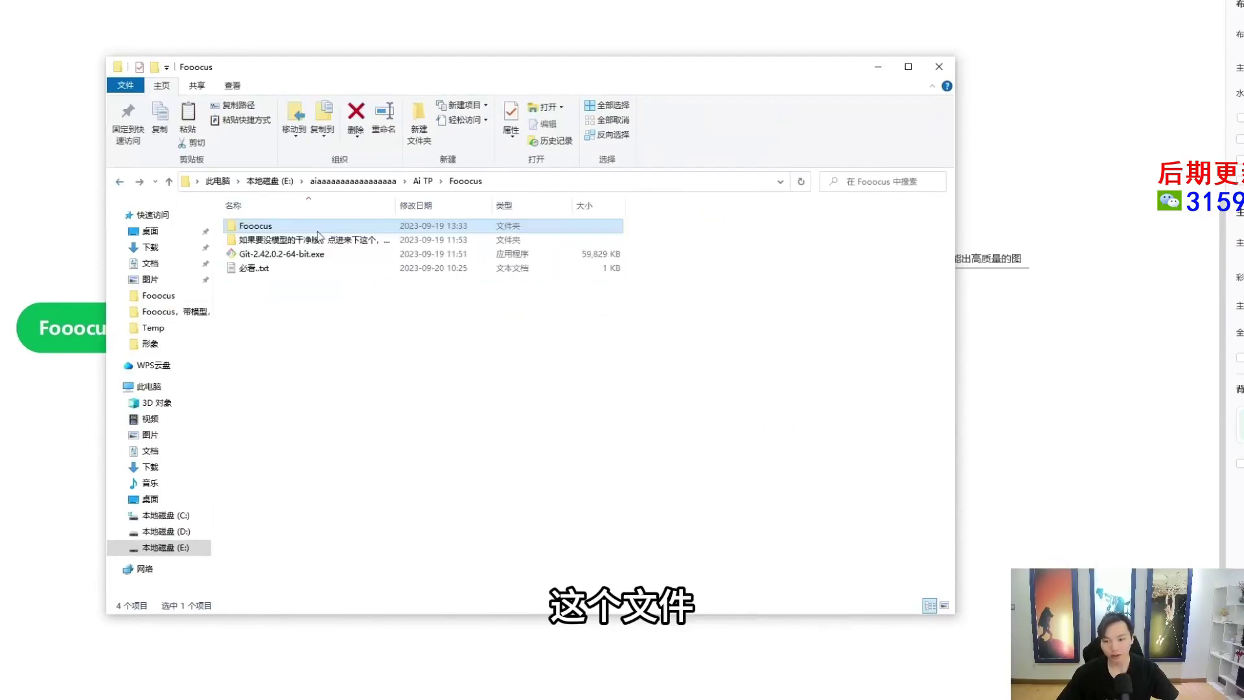
double_click(278, 232)
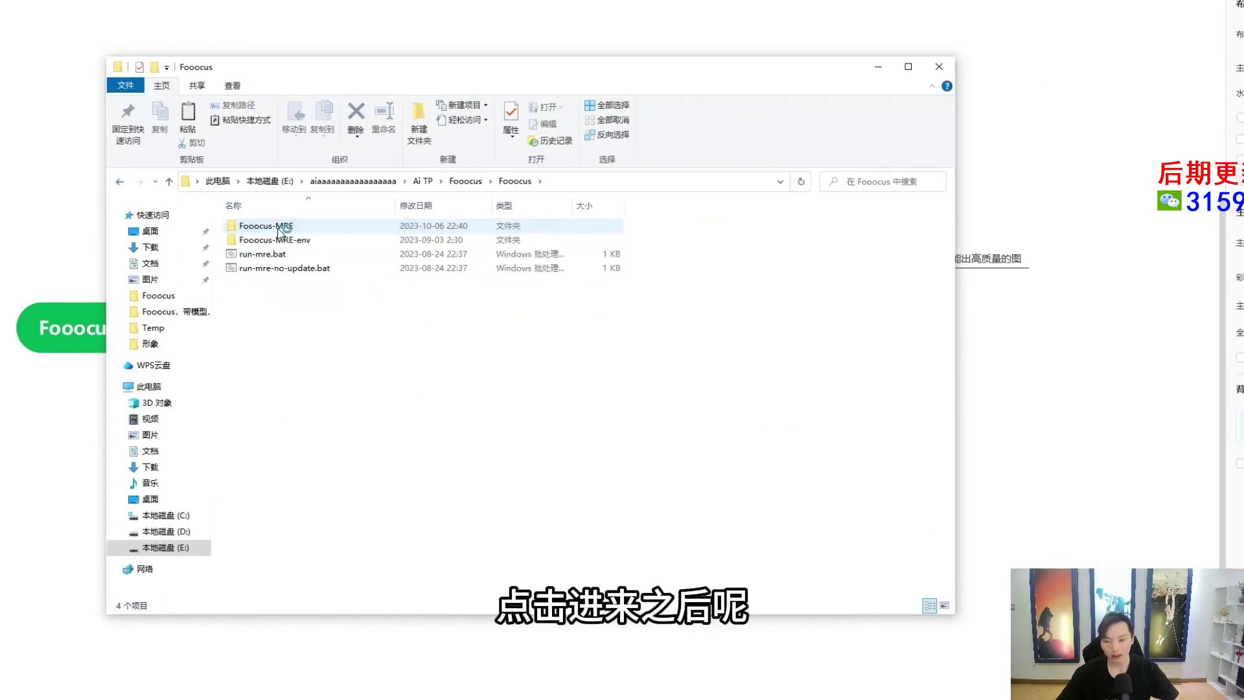
left_click_drag(383, 328, 261, 221)
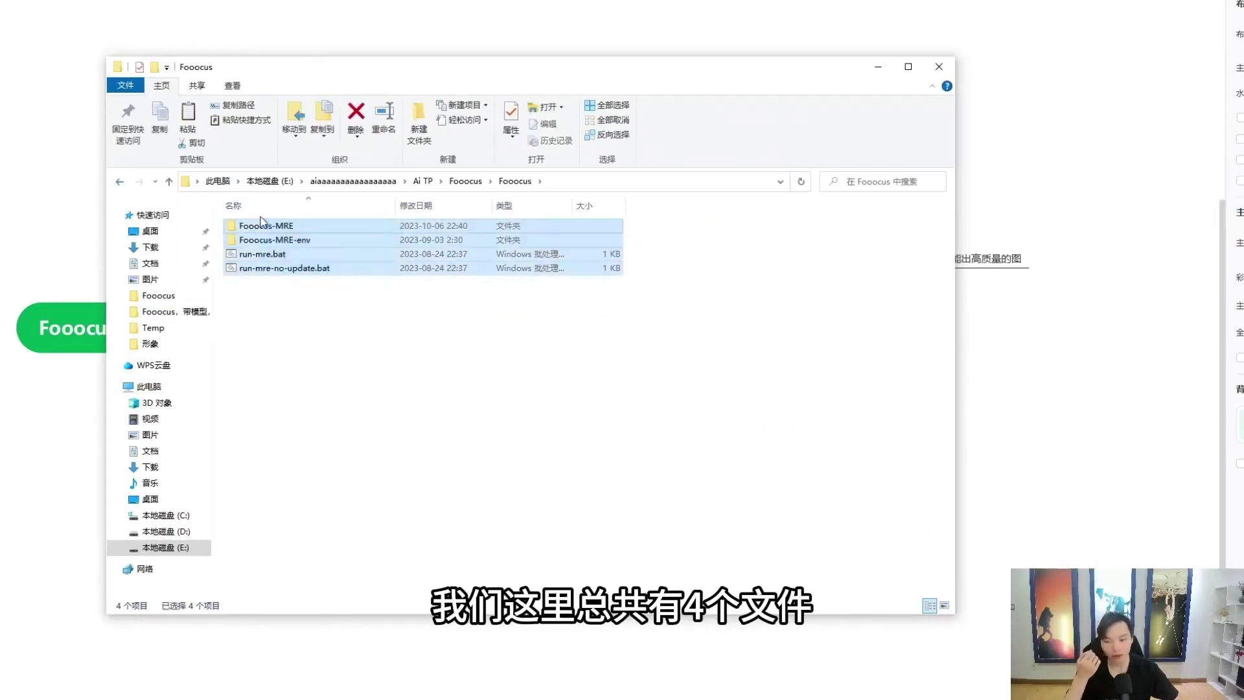
left_click(363, 322)
left_click_drag(371, 306, 286, 302)
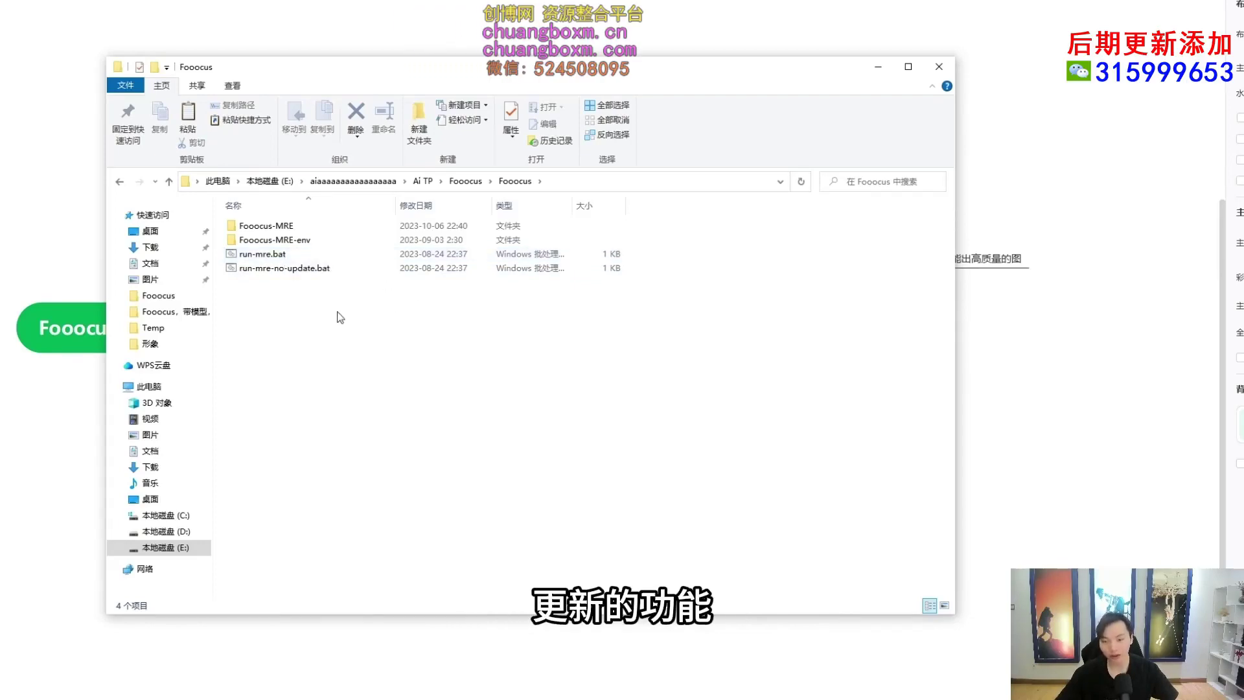
Step: Select the run-mre.bat launcher in the inner Fooocus folder and go back to the parent folder
left_click(286, 255)
left_click(285, 256)
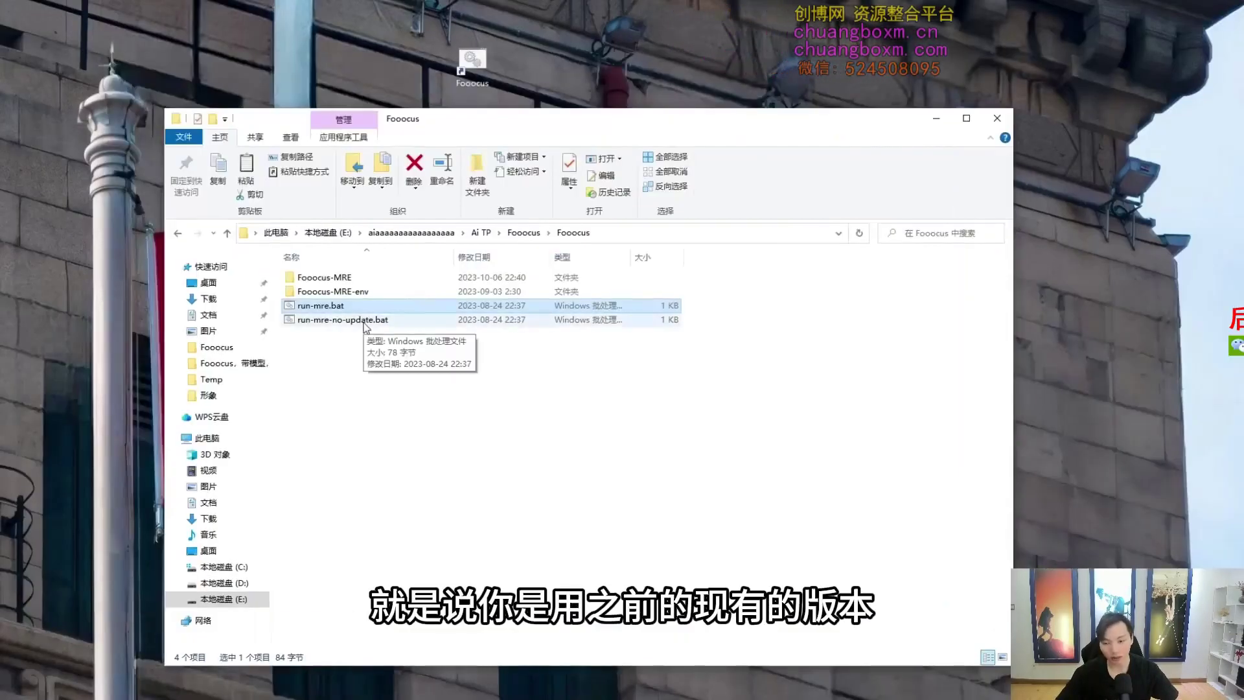
left_click(178, 233)
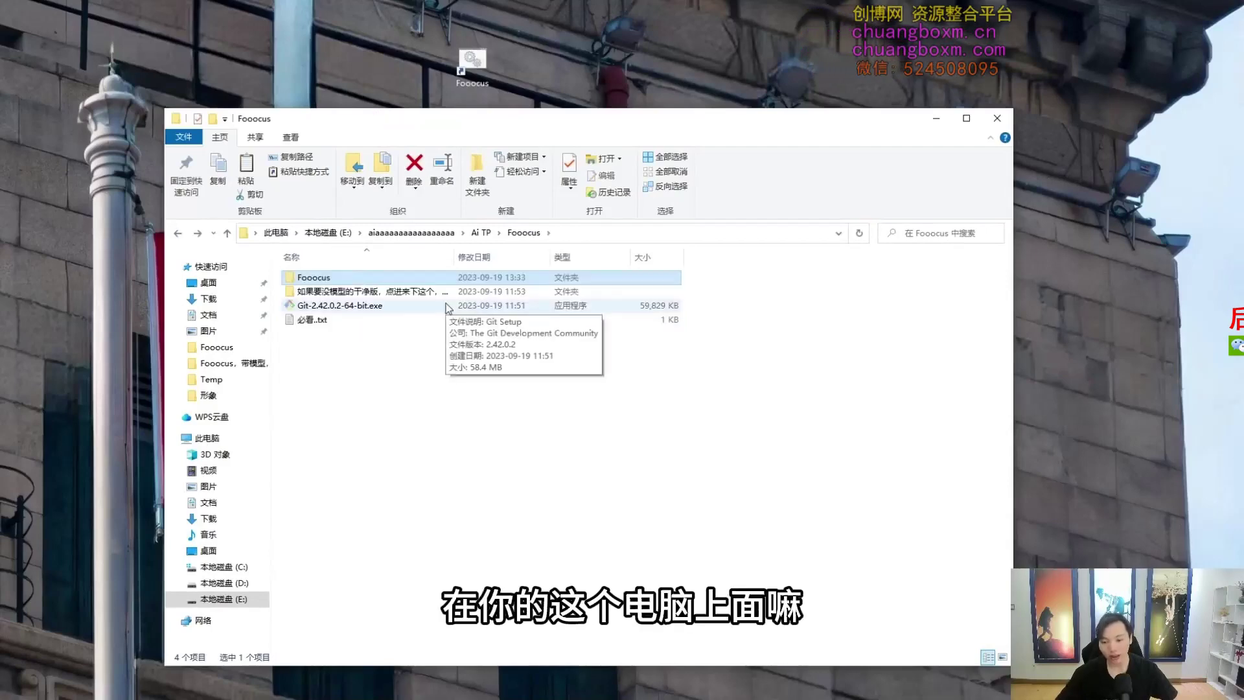
Step: Launch run-mre.bat from the inner Fooocus folder and arrange the console and folder windows so the startup log can be read
double_click(348, 278)
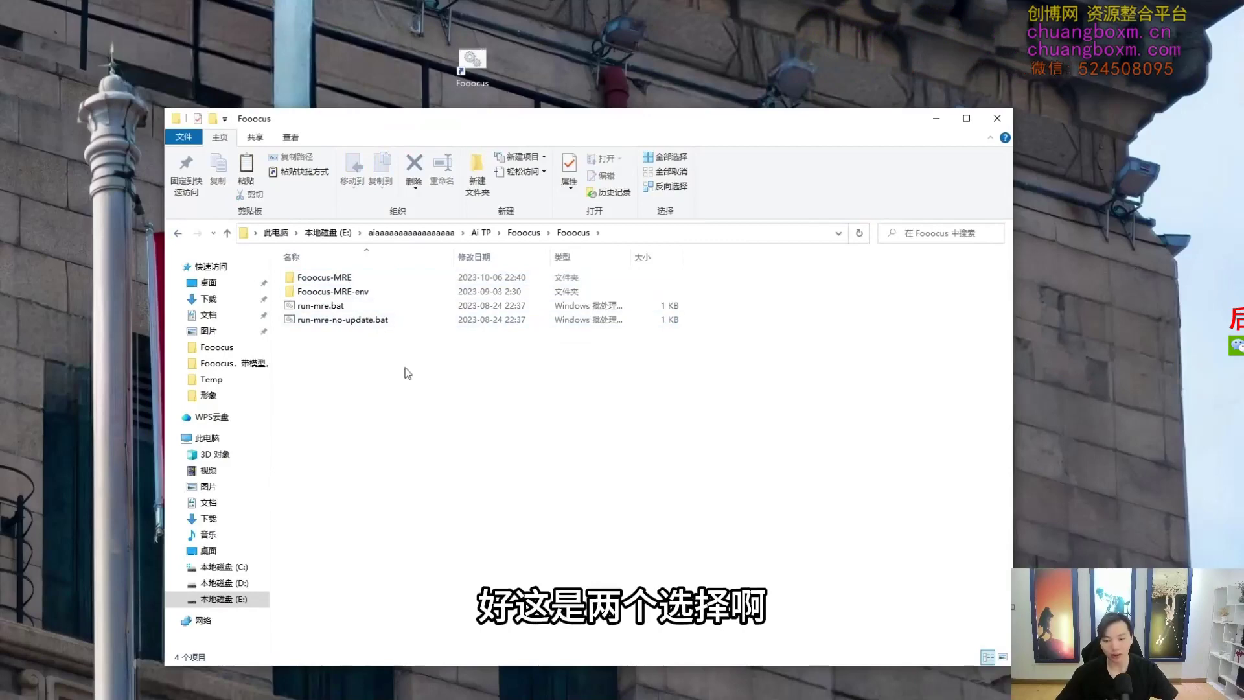
double_click(333, 308)
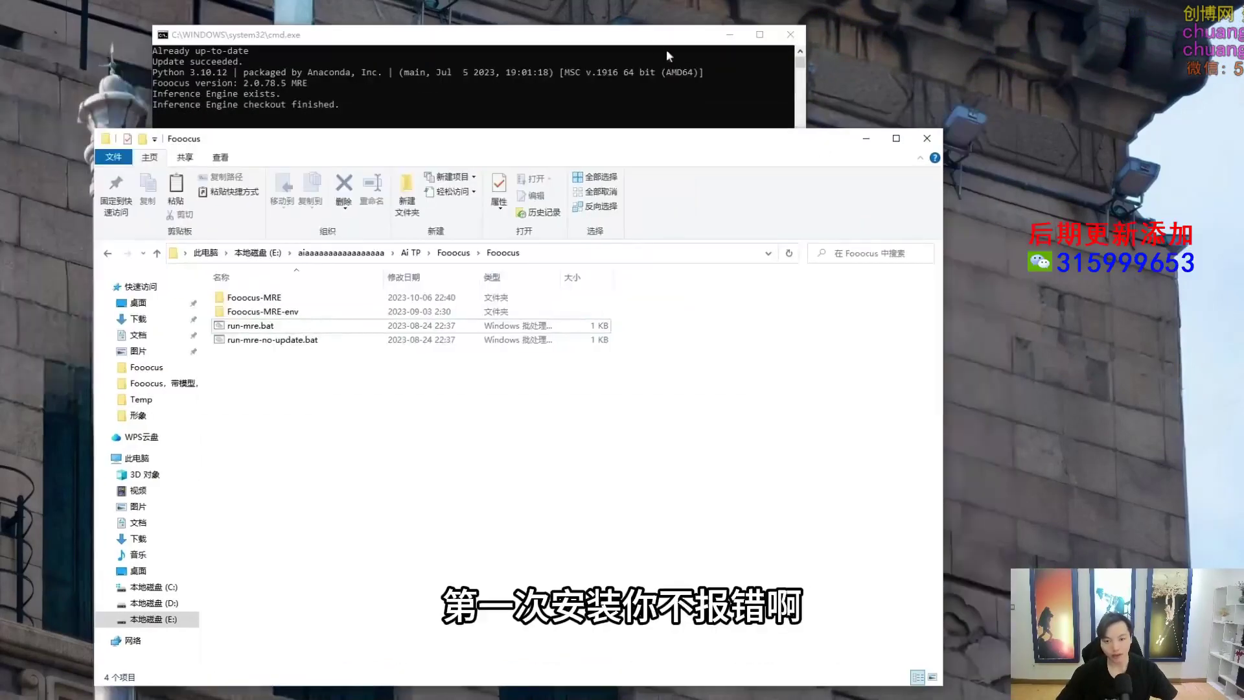
left_click(541, 39)
left_click_drag(539, 40, 576, 34)
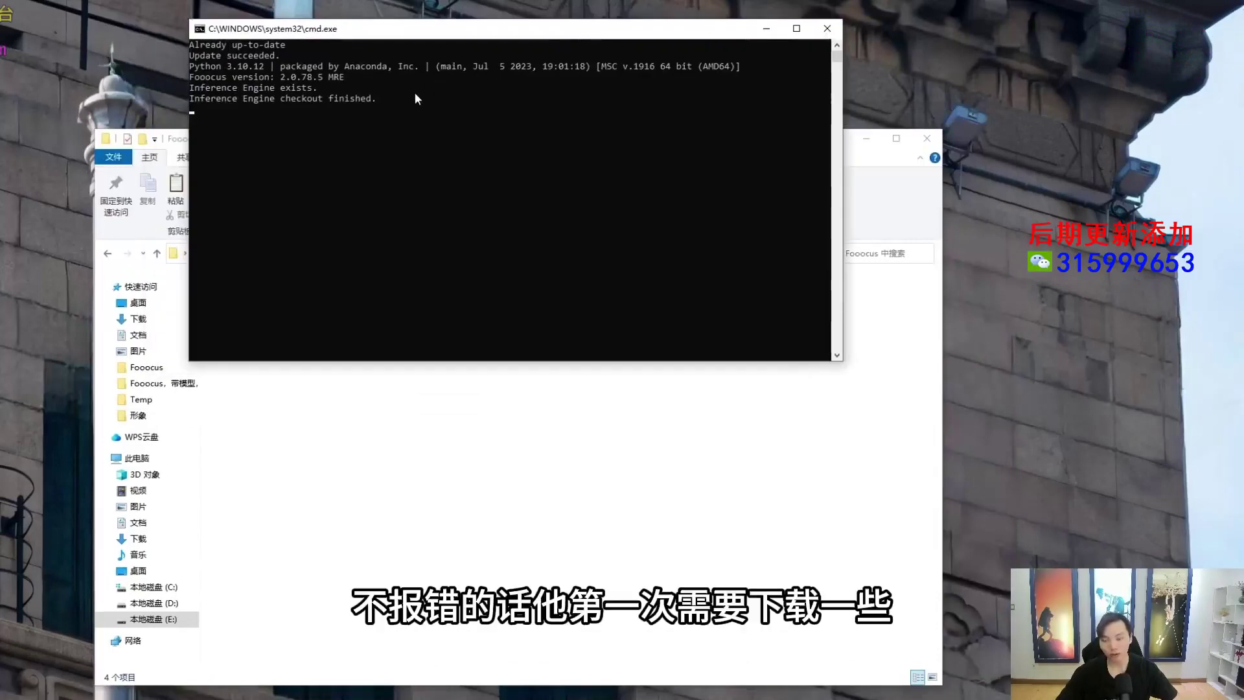
left_click(464, 506)
left_click_drag(507, 189, 505, 217)
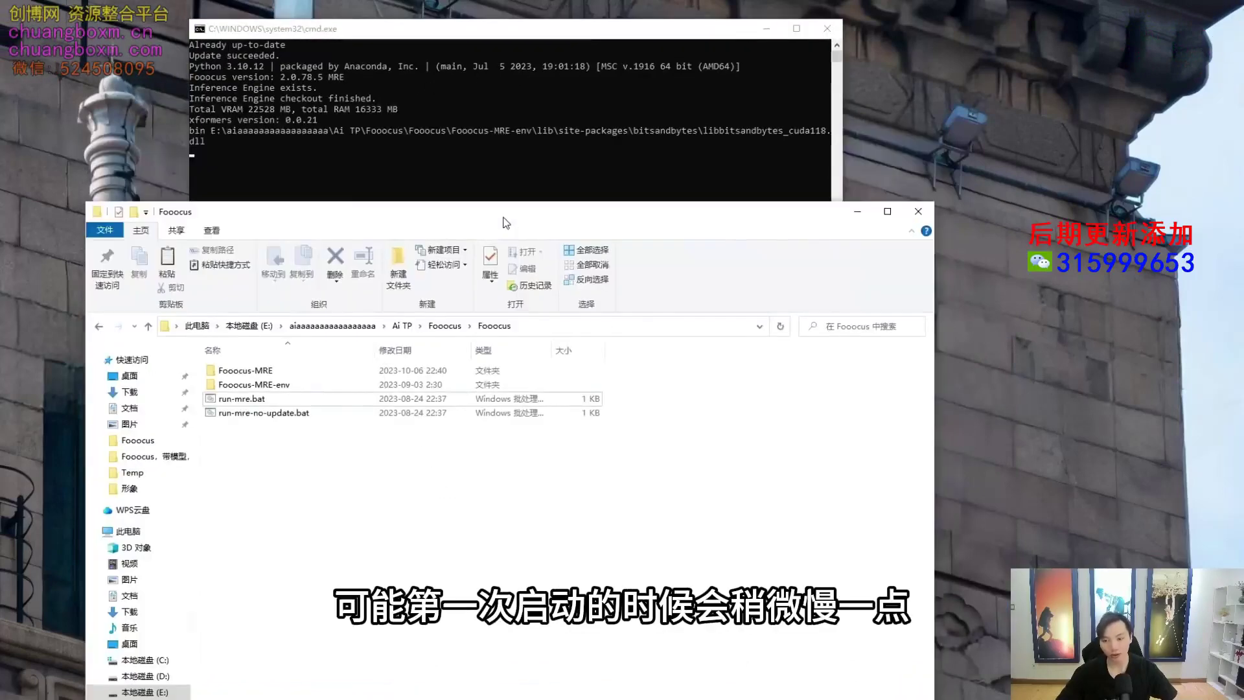
left_click(396, 136)
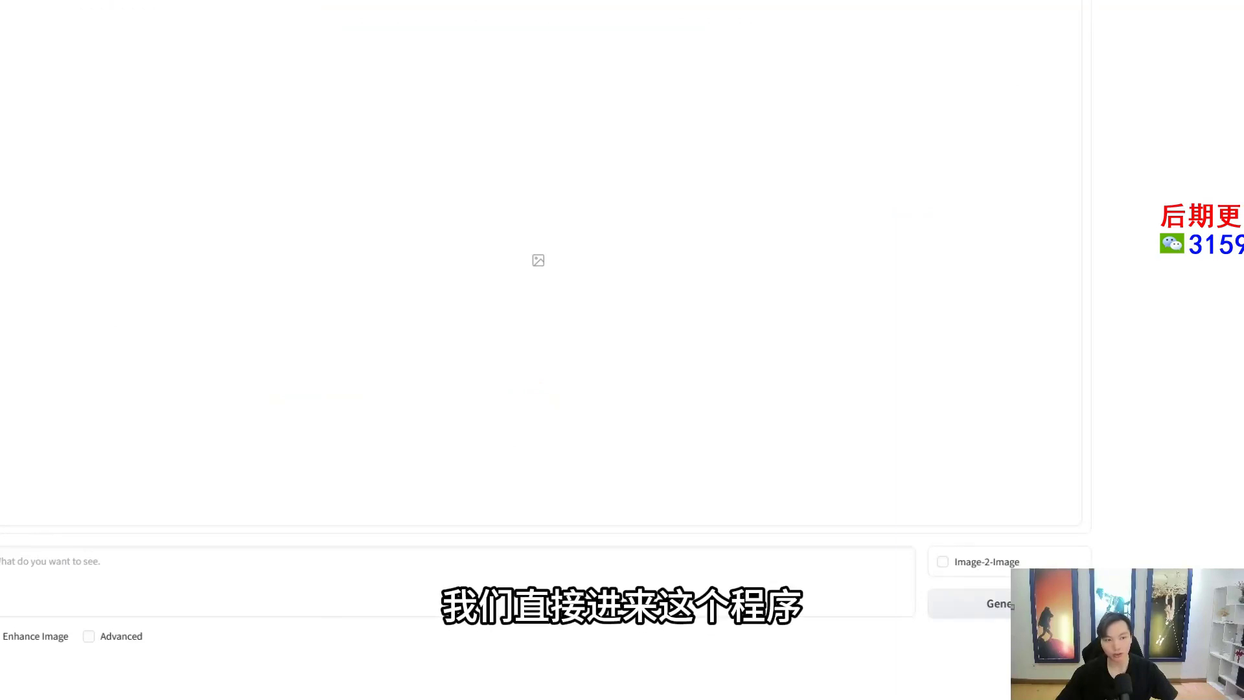
Step: Translate the web interface into Simplified Chinese and generate images from the prompt "girl"
right_click(1122, 212)
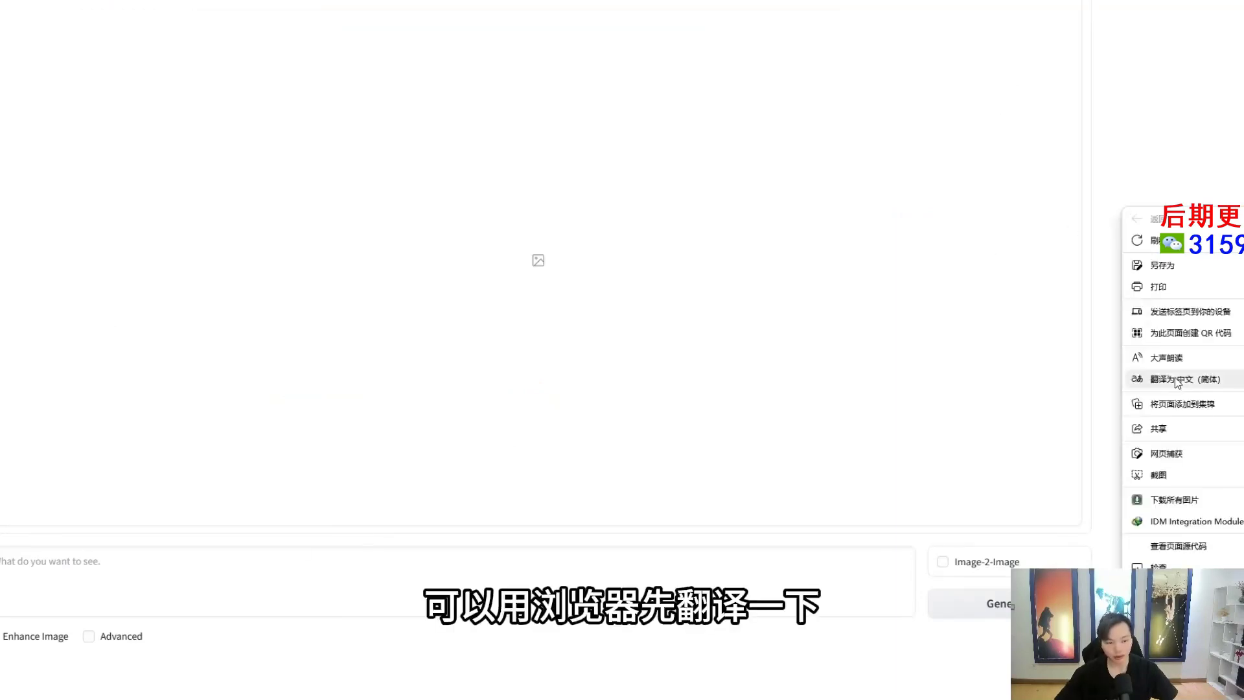
left_click(1177, 381)
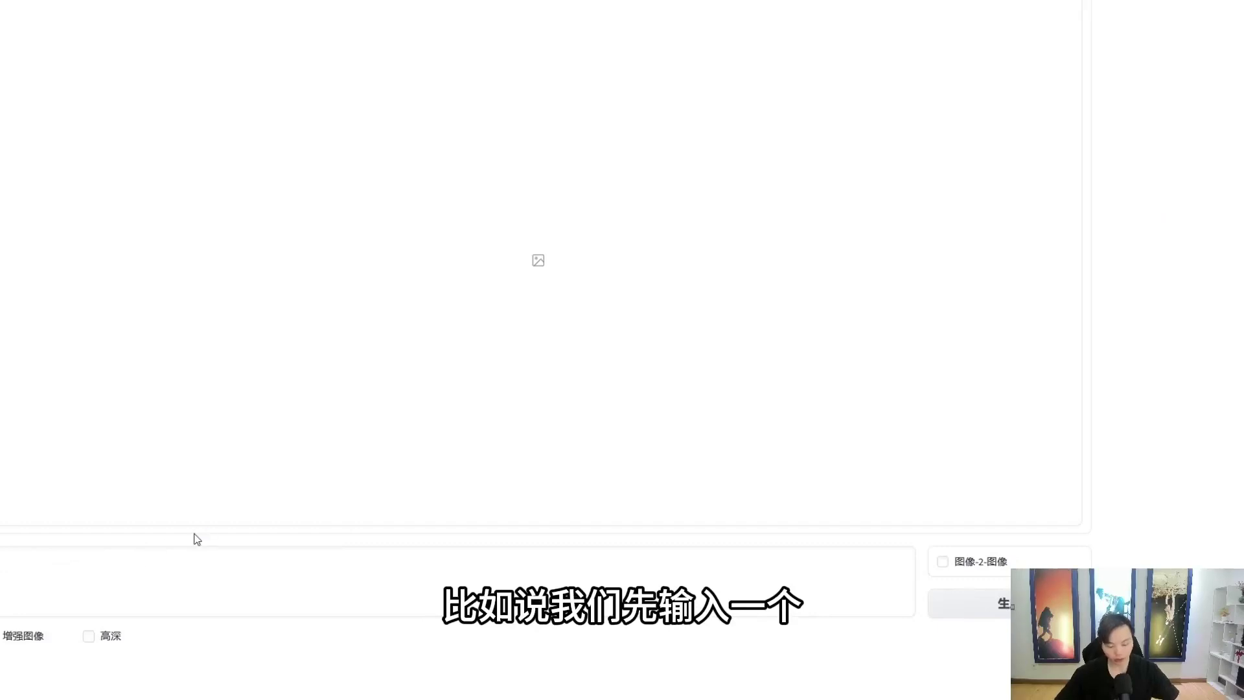
type("girl")
key("ctrl+Return")
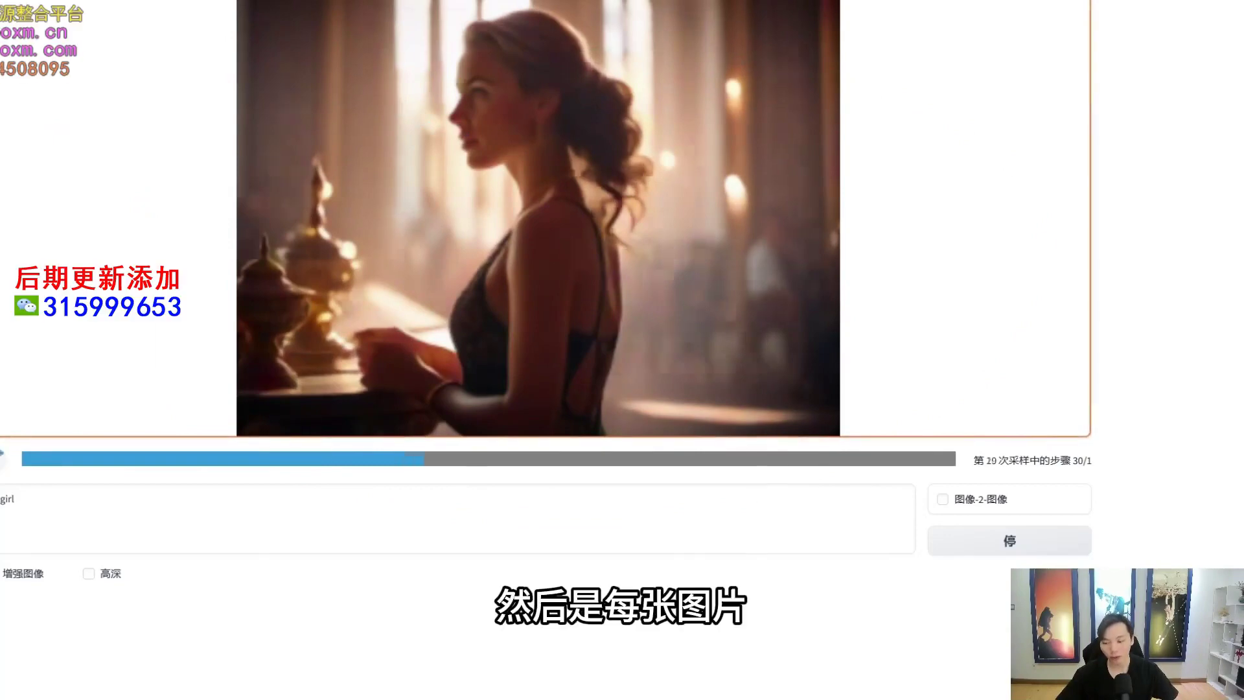
Step: Bring up the command console to check the image generation progress
key("alt+Tab")
left_click_drag(586, 32, 604, 51)
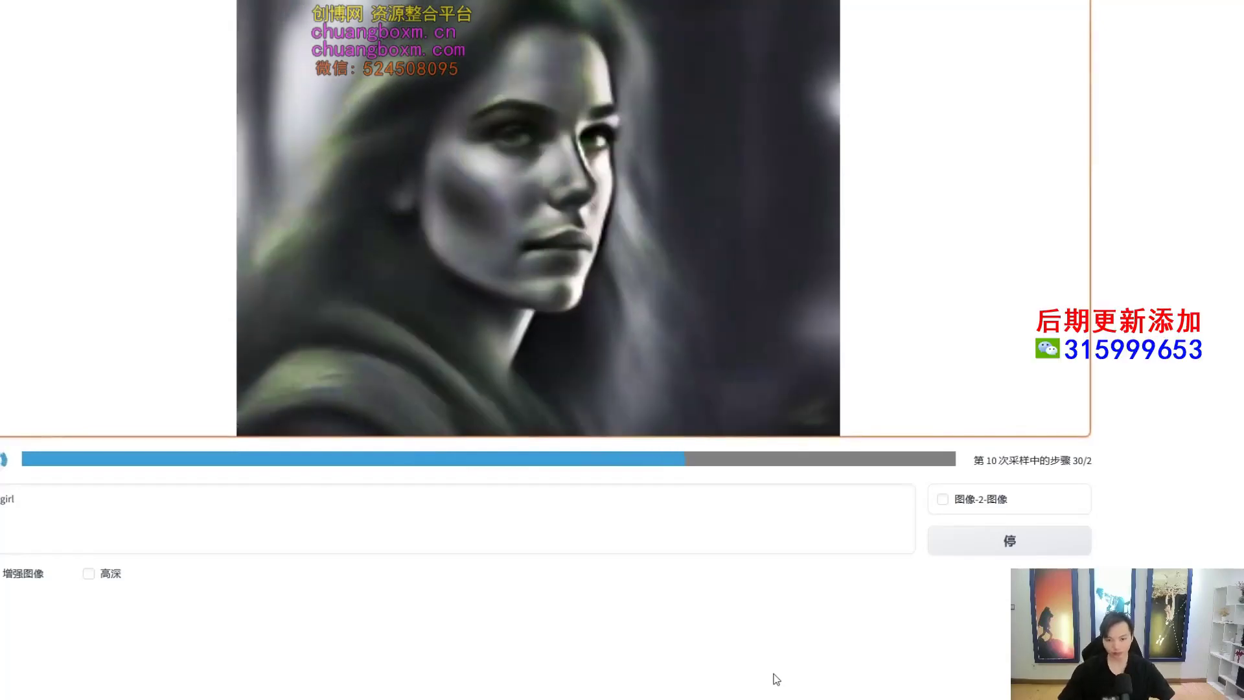
left_click(775, 699)
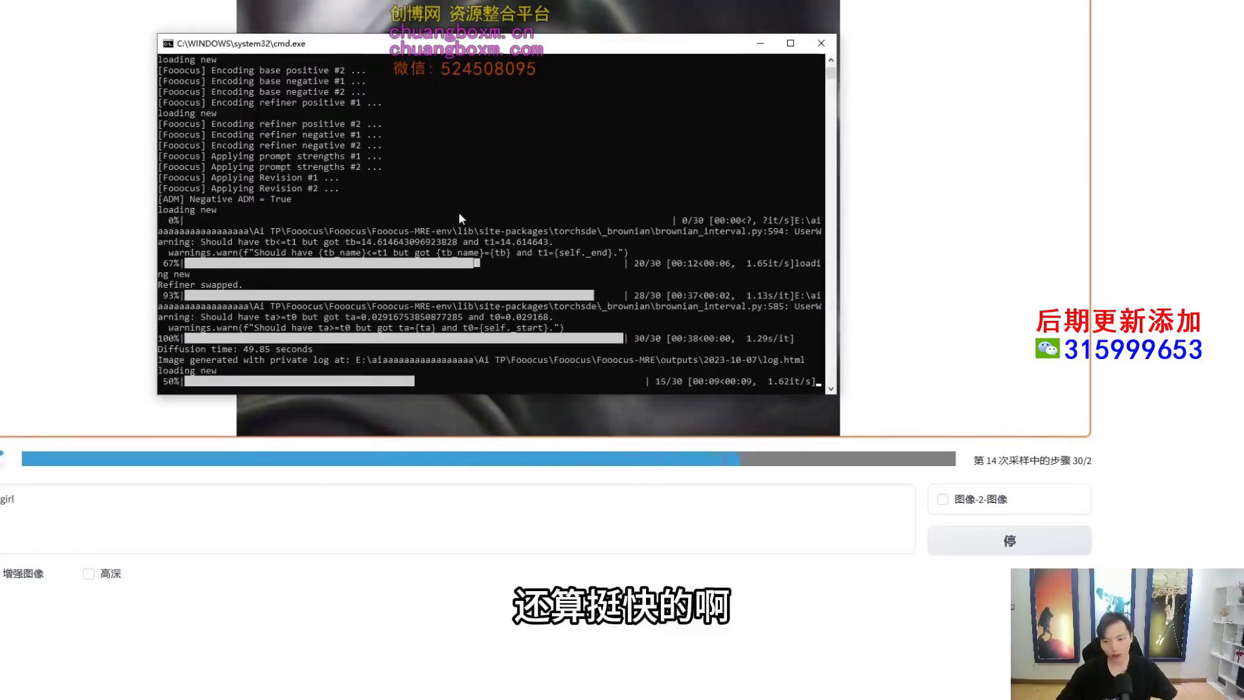
Step: Inspect the GPU memory usage in Task Manager during generation, minimize the console, and close Task Manager
right_click(323, 699)
left_click(363, 699)
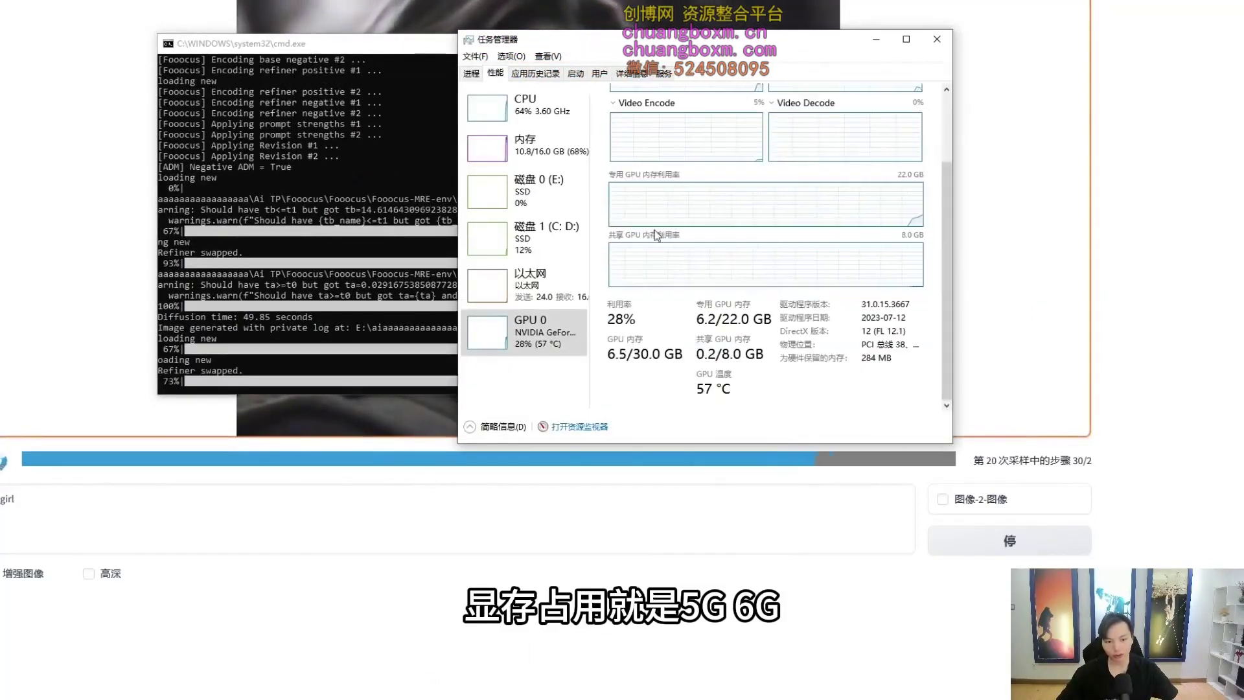
left_click(410, 46)
left_click(760, 43)
left_click_drag(745, 45, 932, 131)
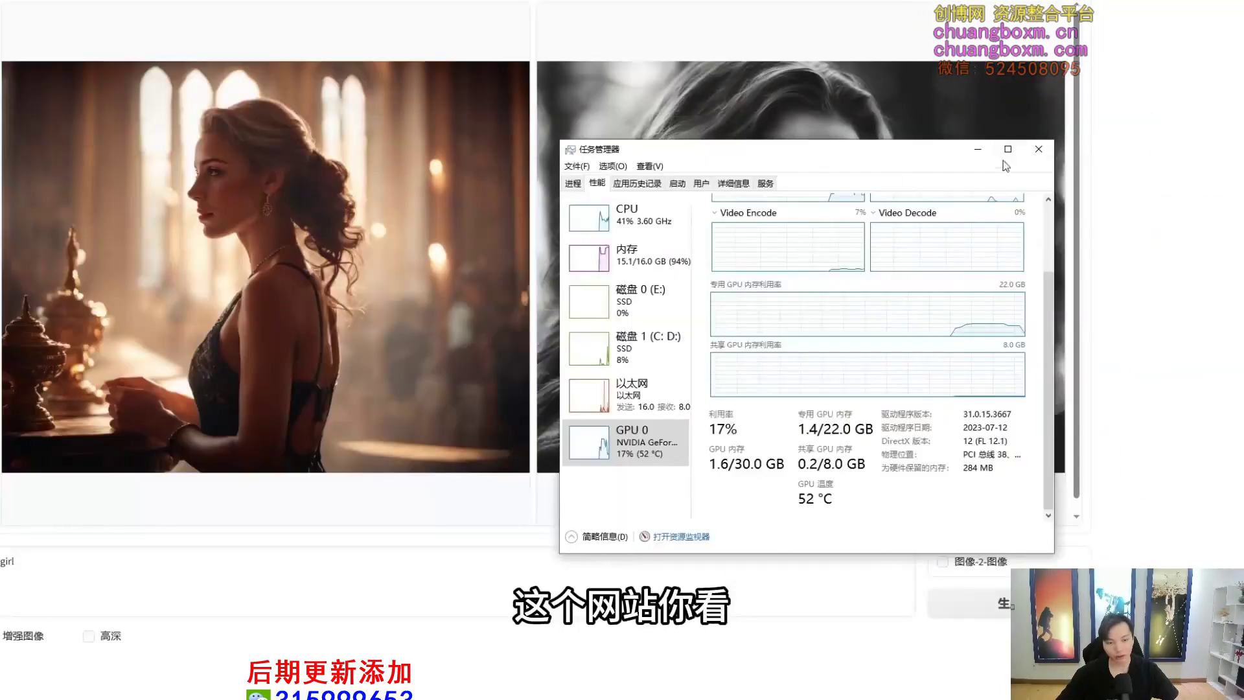
left_click(1040, 152)
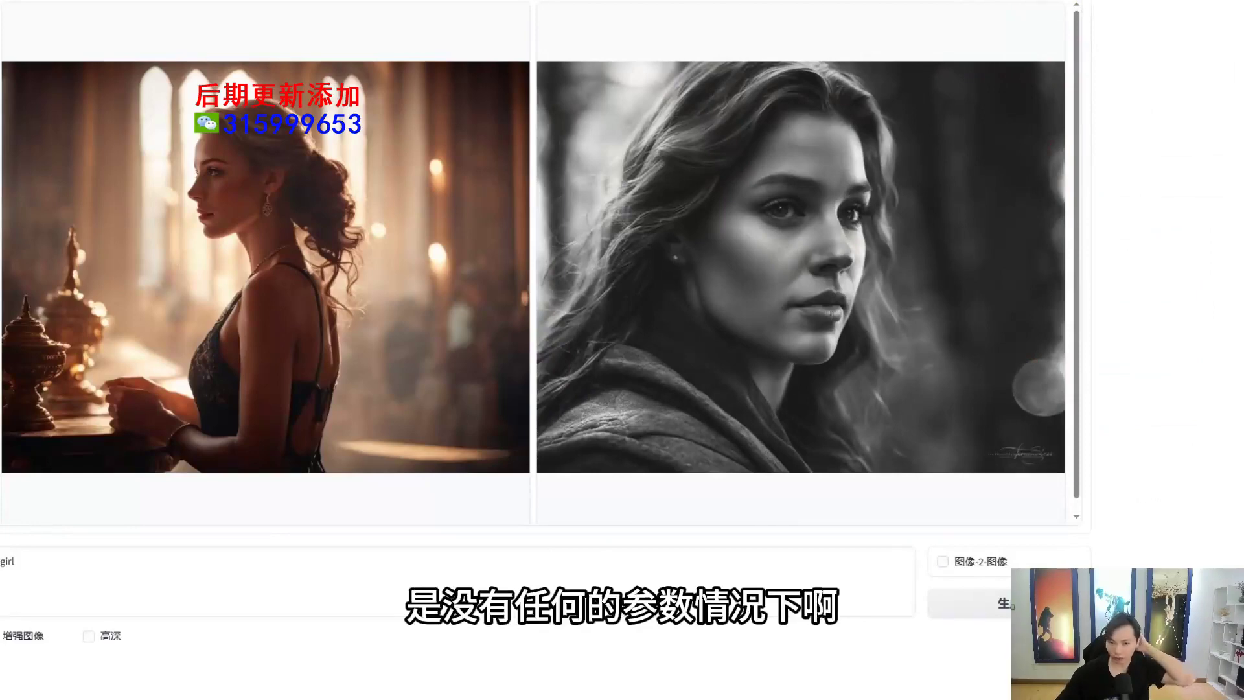
Step: Enlarge the generated images and examine the cinematic side-view picture of the woman in detail
left_click(391, 318)
left_click(506, 282)
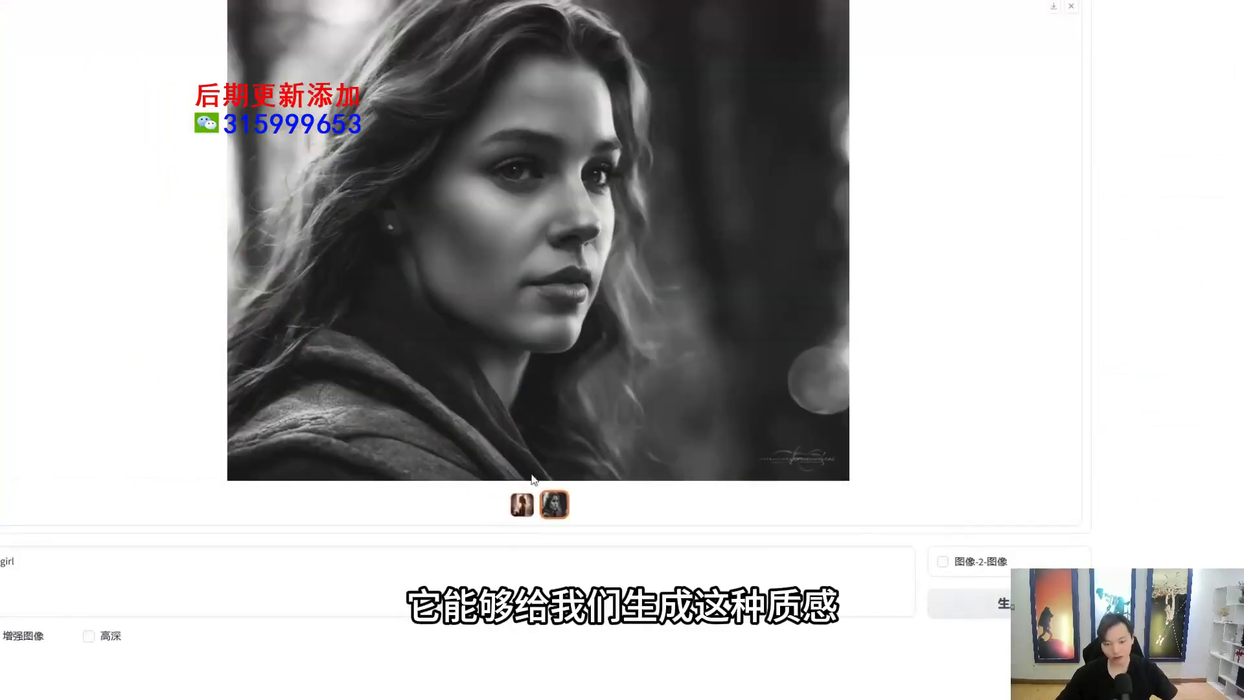
left_click(522, 504)
left_click(370, 282)
left_click(521, 505)
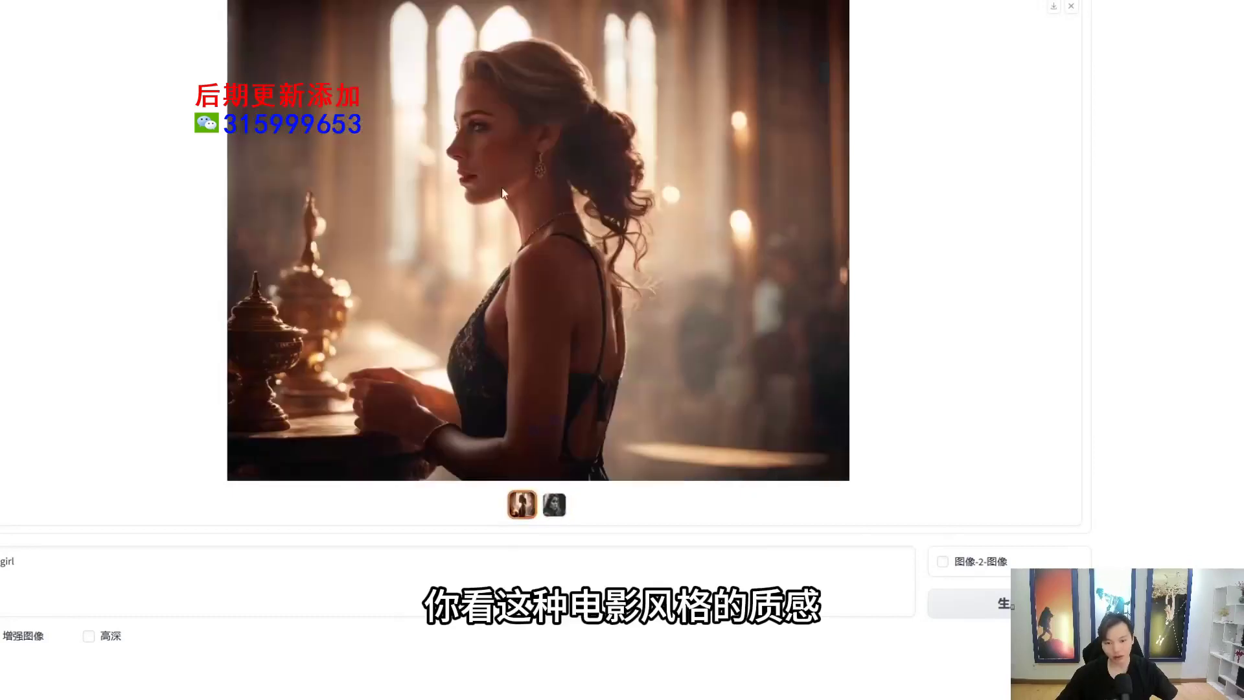
mouse_move(539, 86)
left_mouse_down()
mouse_move(492, 330)
mouse_move(416, 88)
mouse_move(501, 382)
left_mouse_up()
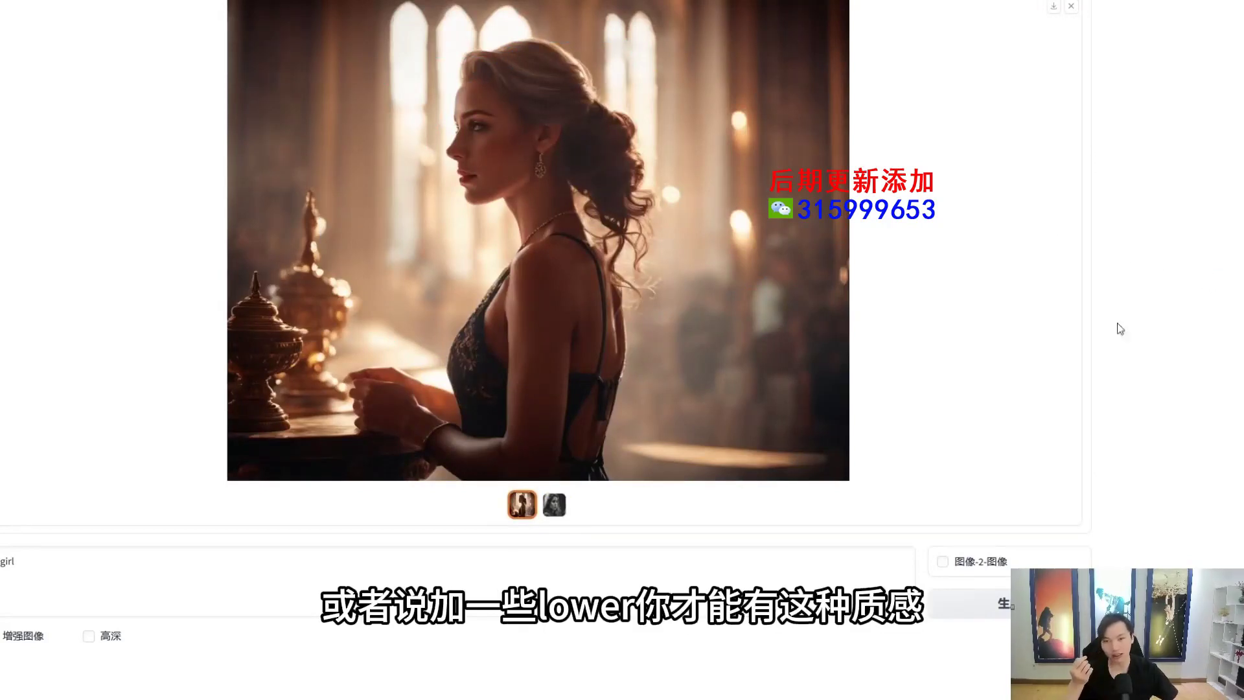
Step: Examine the black-and-white portrait at large size and close the preview to return to the gallery
left_click(559, 502)
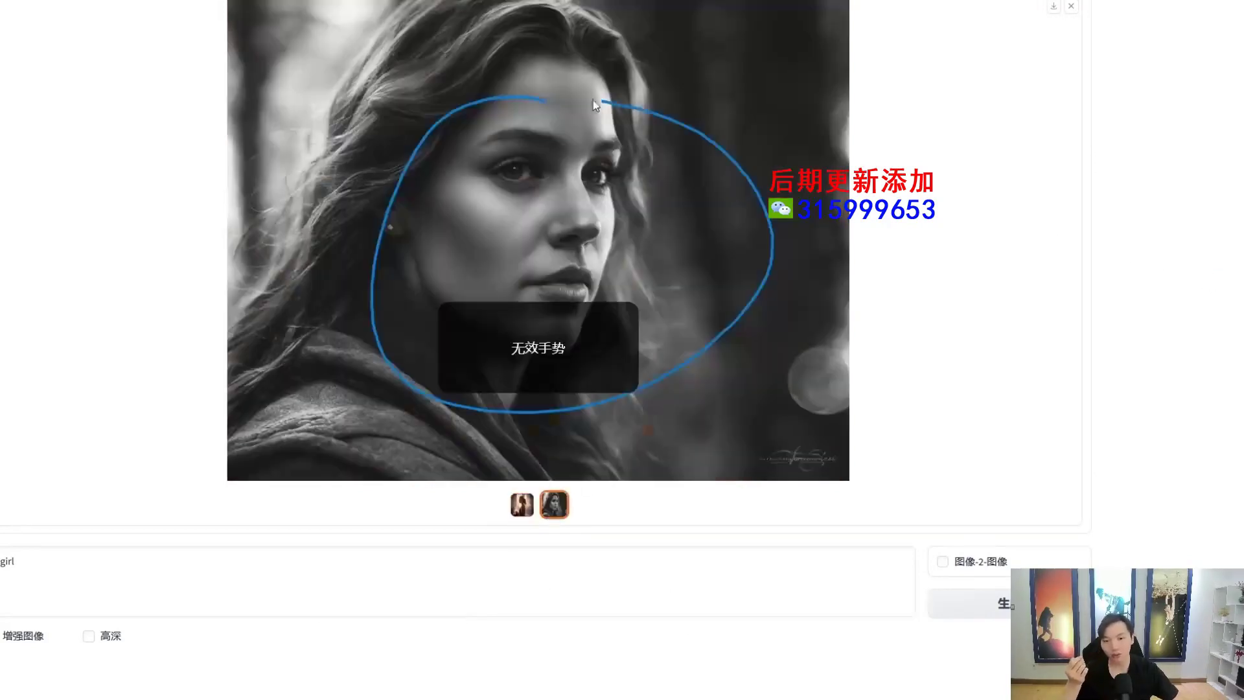
left_click_drag(593, 101, 524, 100)
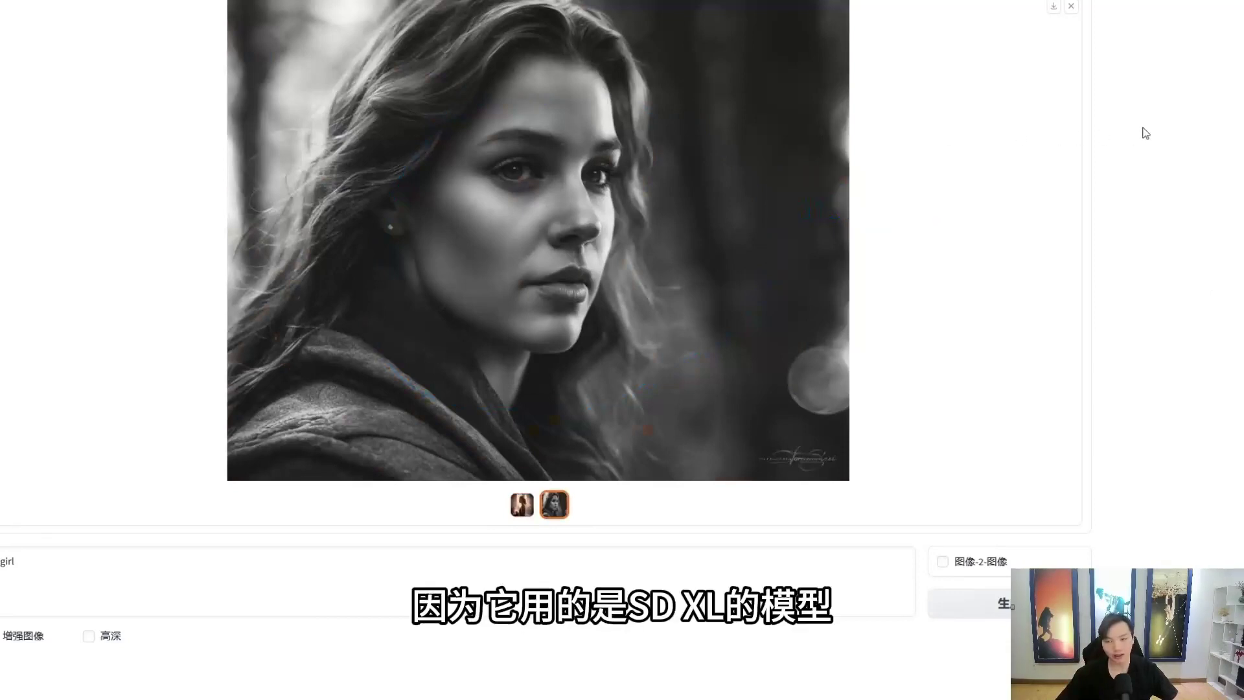
mouse_move(619, 140)
left_mouse_down()
mouse_move(487, 141)
mouse_move(672, 143)
mouse_move(571, 140)
left_mouse_up()
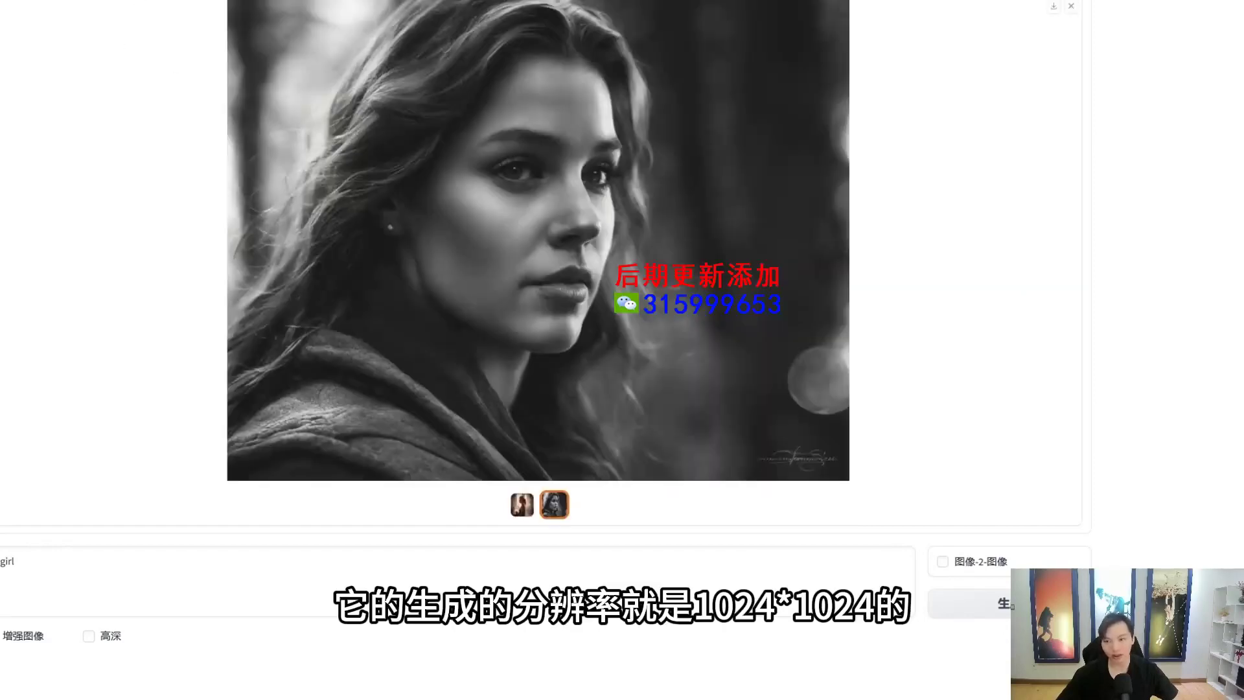
left_click_drag(556, 150, 774, 431)
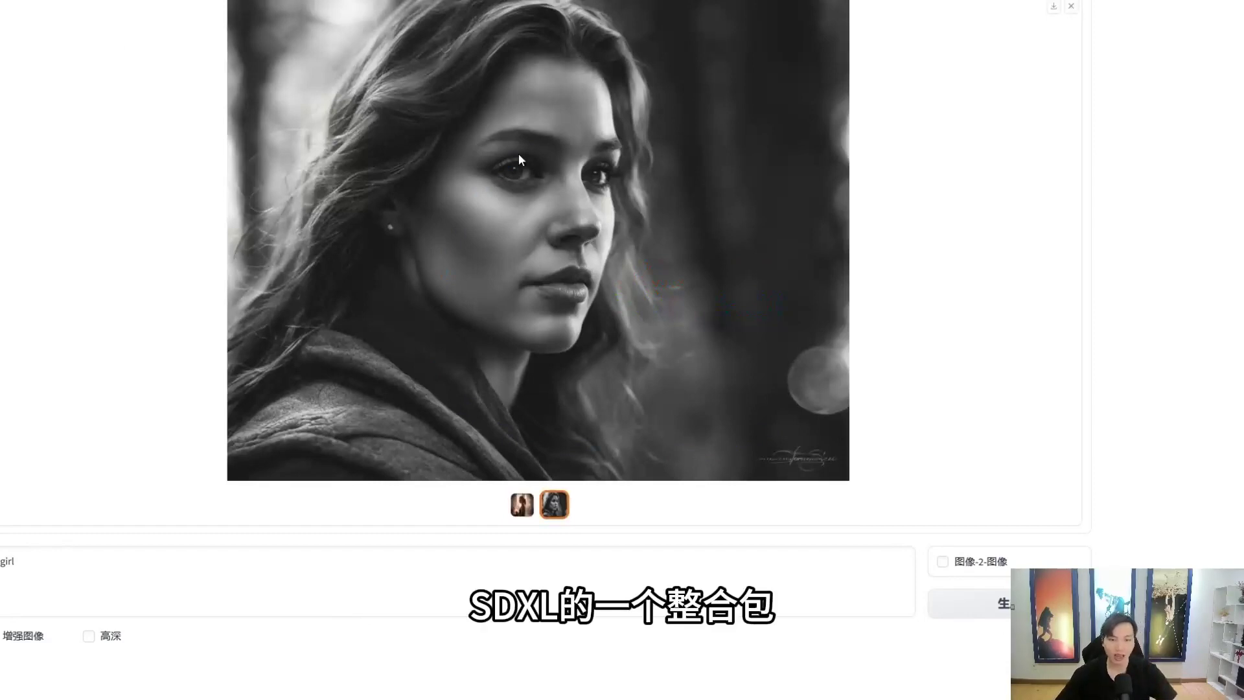
mouse_move(551, 157)
left_mouse_down()
mouse_move(433, 157)
mouse_move(721, 83)
mouse_move(528, 99)
mouse_move(447, 52)
left_mouse_up()
left_click(1071, 6)
Step: Show the advanced options (高深) and set the performance mode to 质量
mouse_move(112, 547)
left_mouse_down()
mouse_move(47, 563)
mouse_move(1, 516)
left_mouse_up()
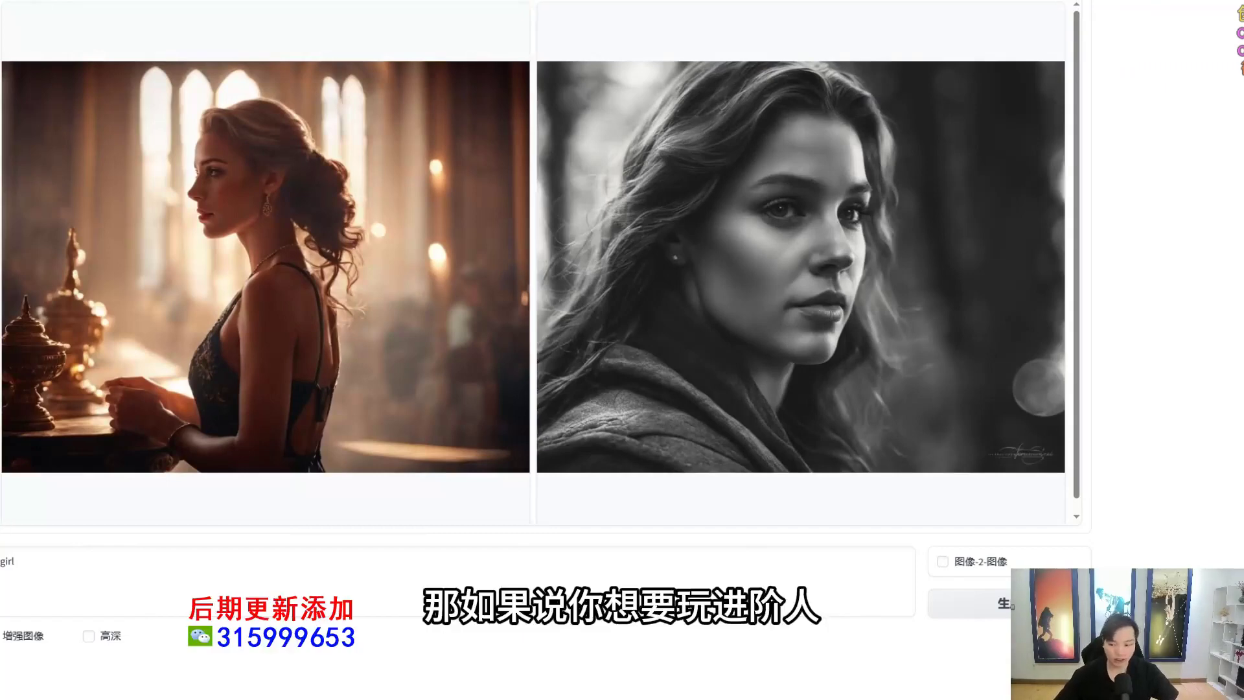
double_click(6, 562)
left_click(90, 637)
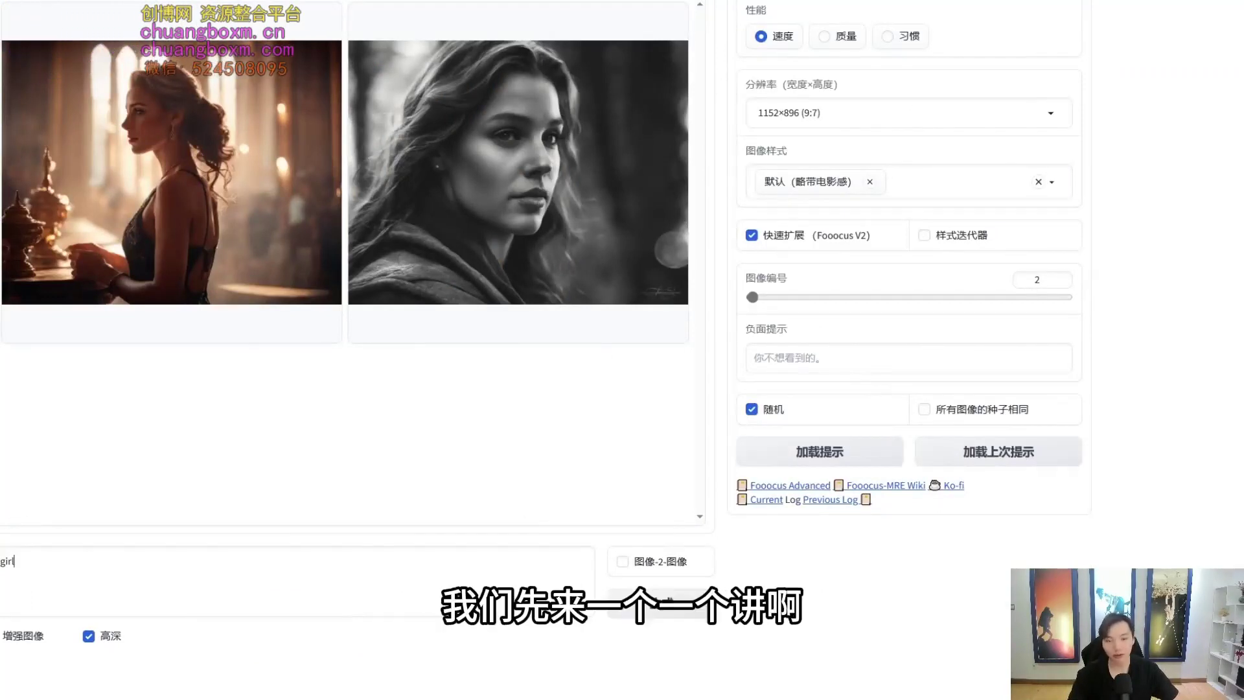
right_click(775, 19)
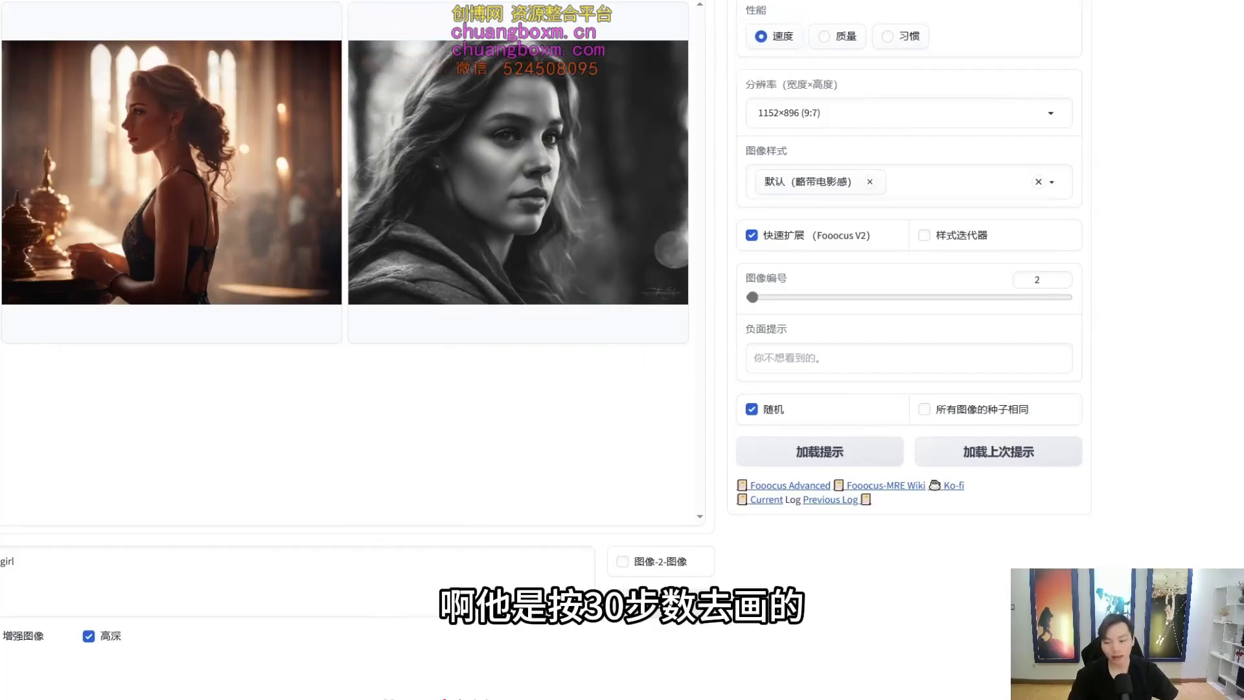
left_click(838, 37)
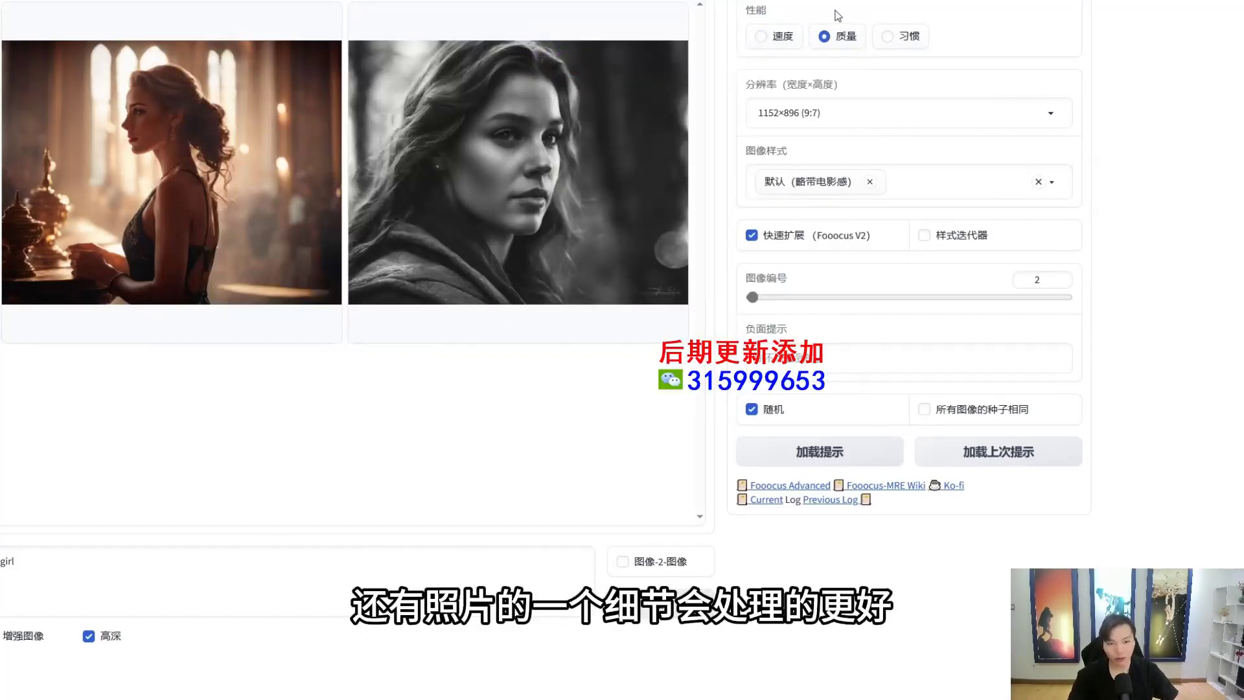
mouse_move(835, 11)
left_mouse_down()
mouse_move(801, 37)
mouse_move(867, 72)
left_mouse_up()
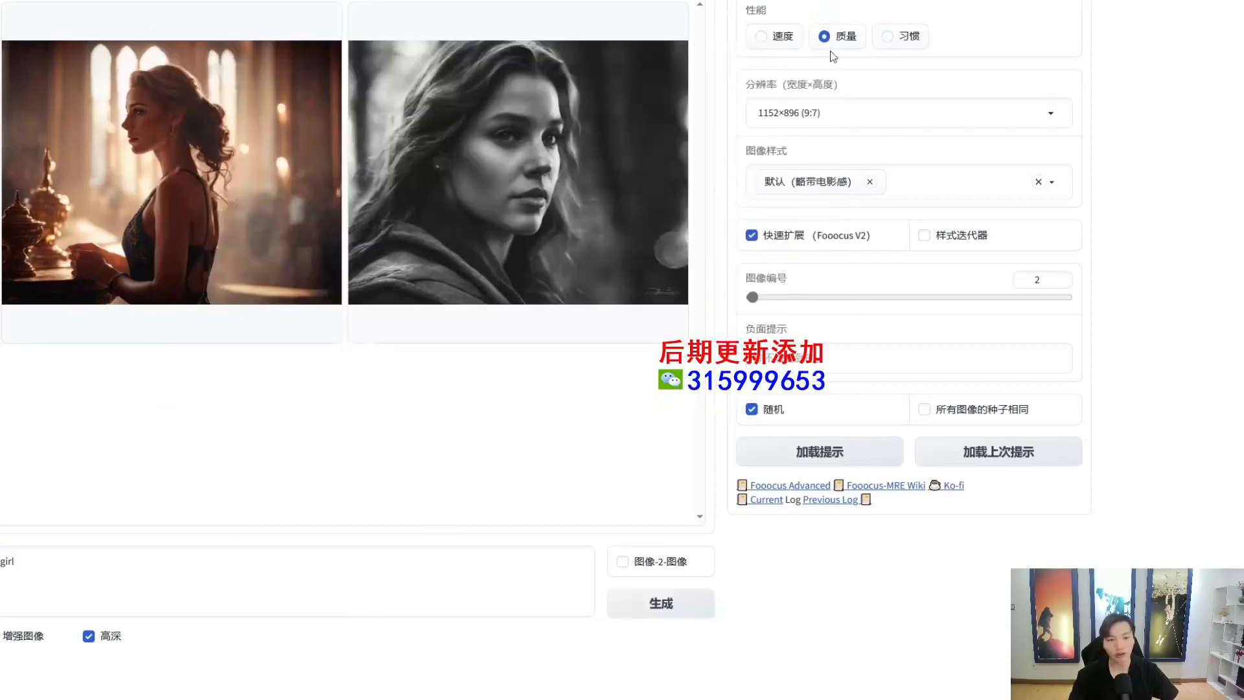
Step: Try the 习惯 performance mode with 52 custom steps and switch back to 质量
left_click(887, 36)
left_click_drag(765, 103, 831, 104)
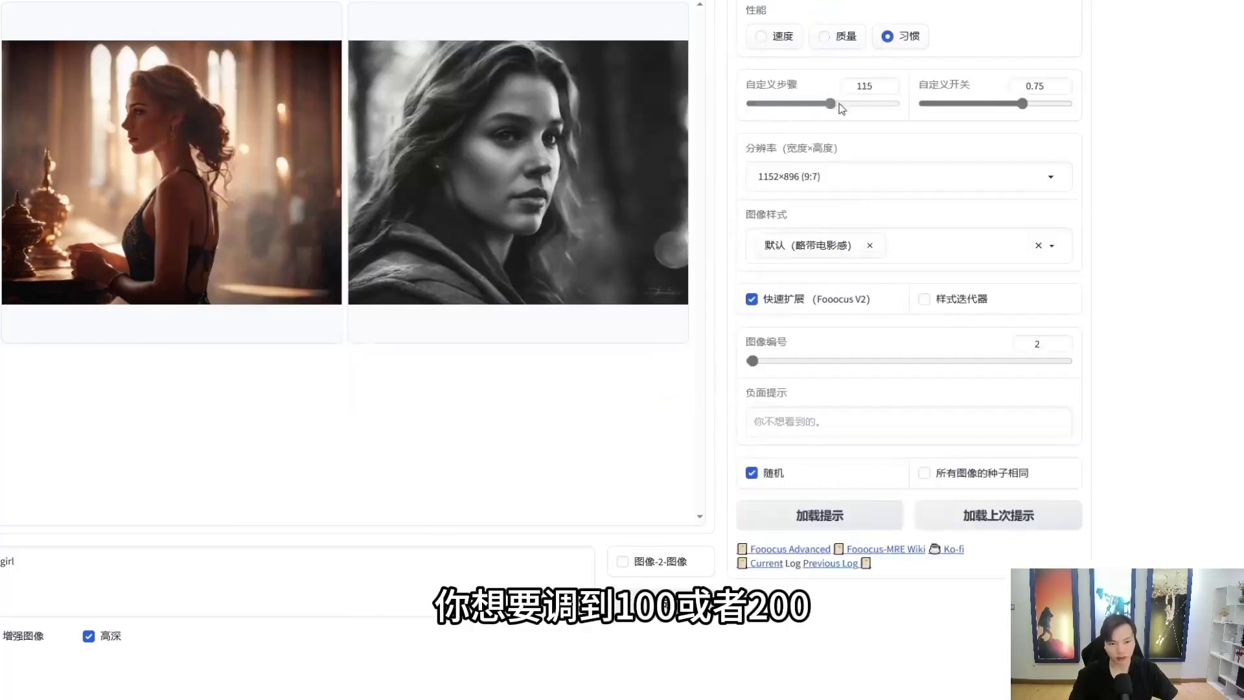
left_click_drag(910, 106, 793, 110)
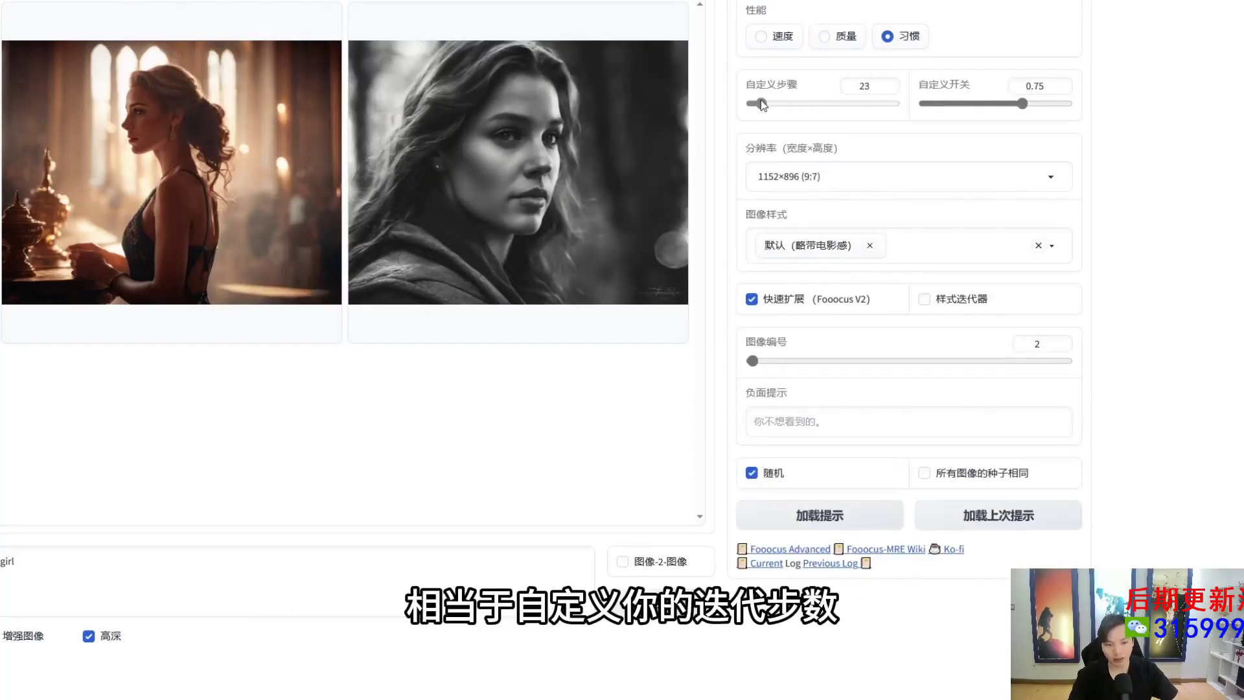
left_click_drag(779, 102, 784, 104)
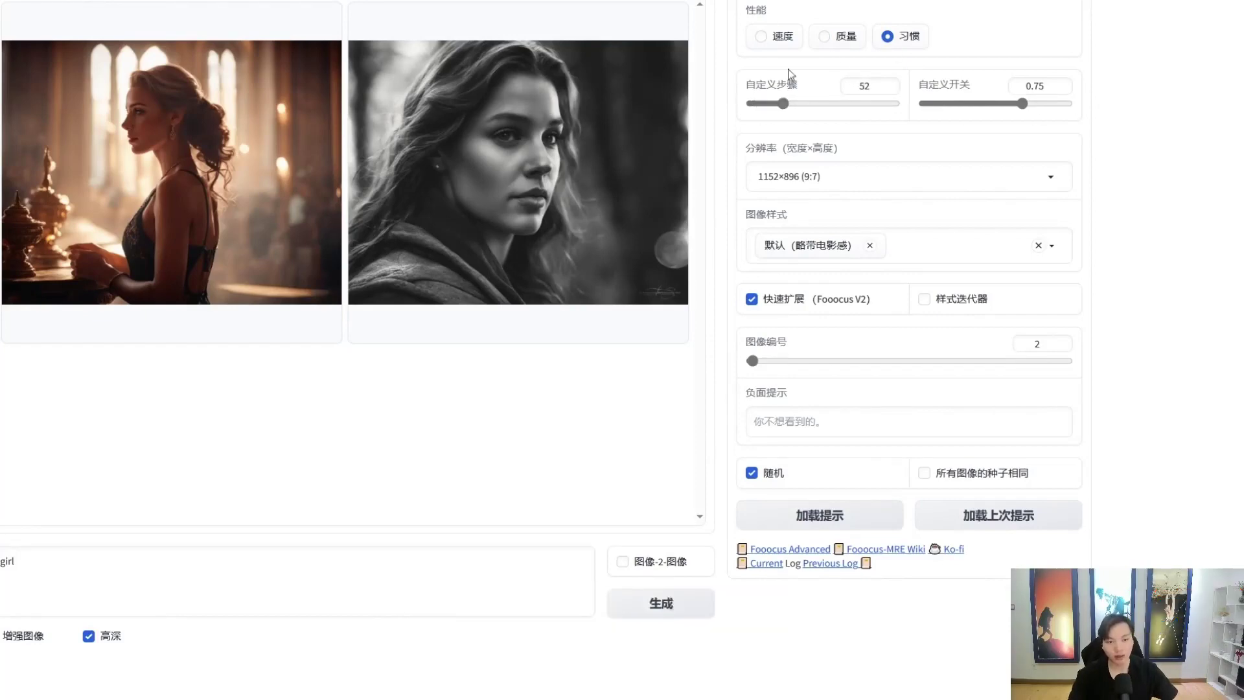
left_click(850, 42)
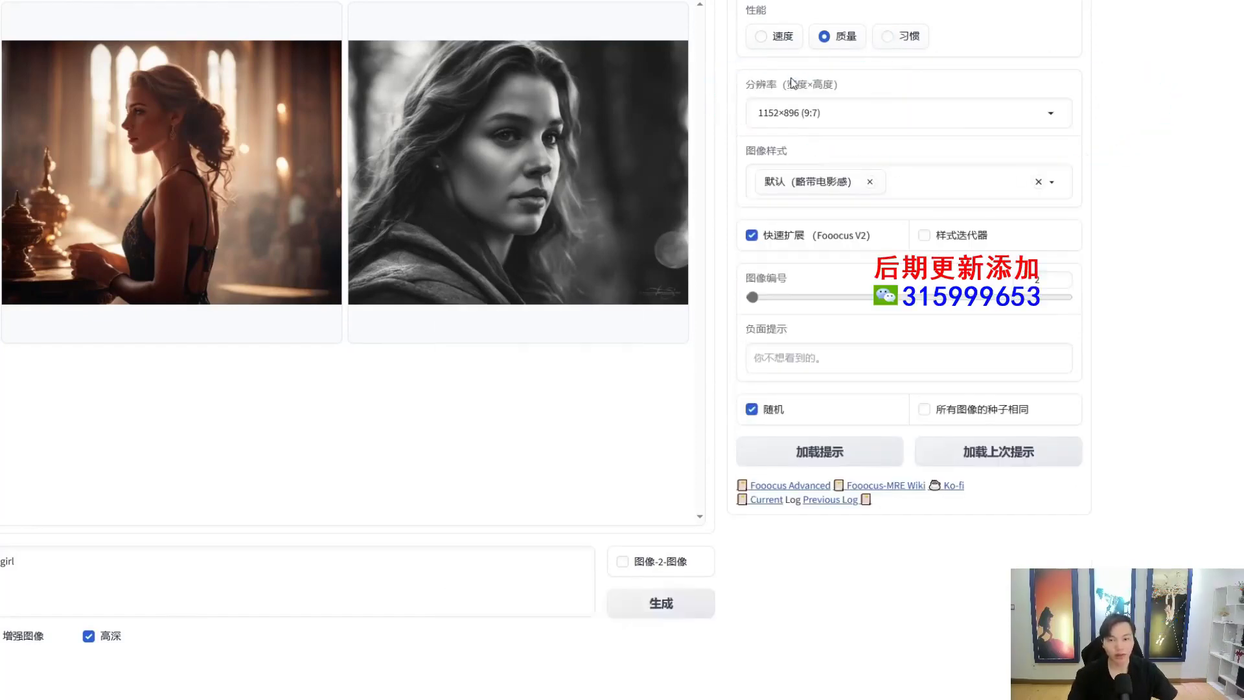
Step: Set the image resolution to 1152×832 (18:13)
left_click(861, 123)
scroll(940, 273, "up", 10)
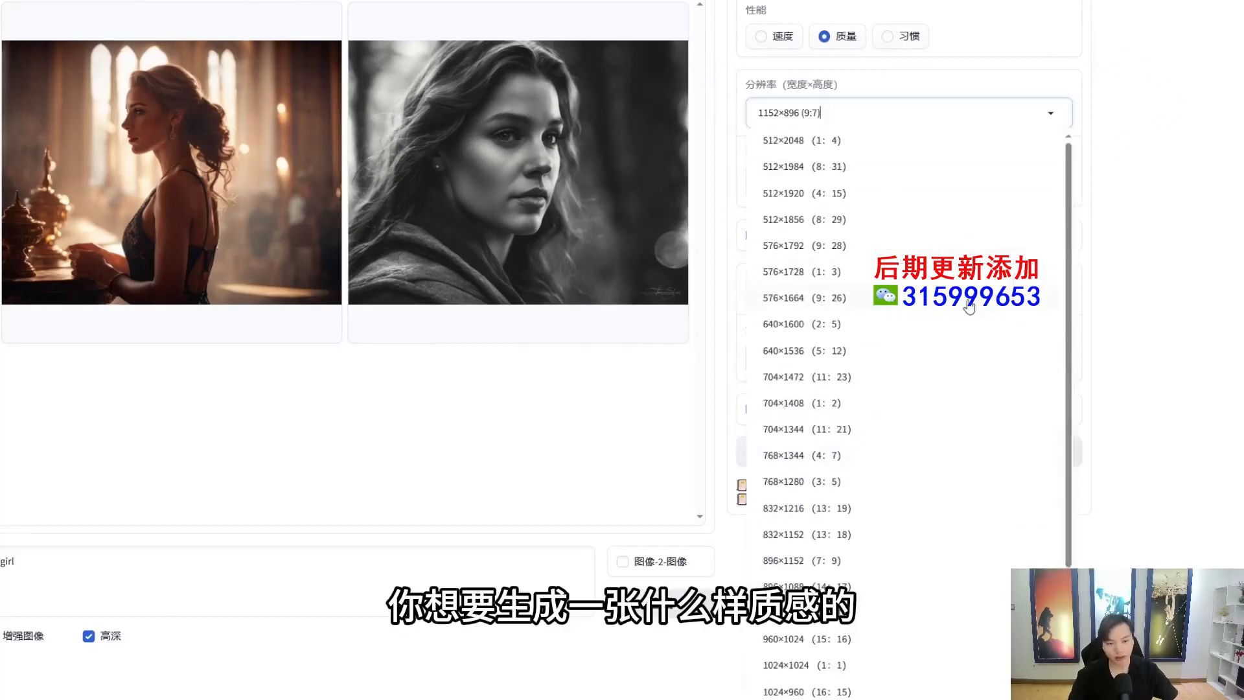
left_click(890, 109)
left_click(966, 127)
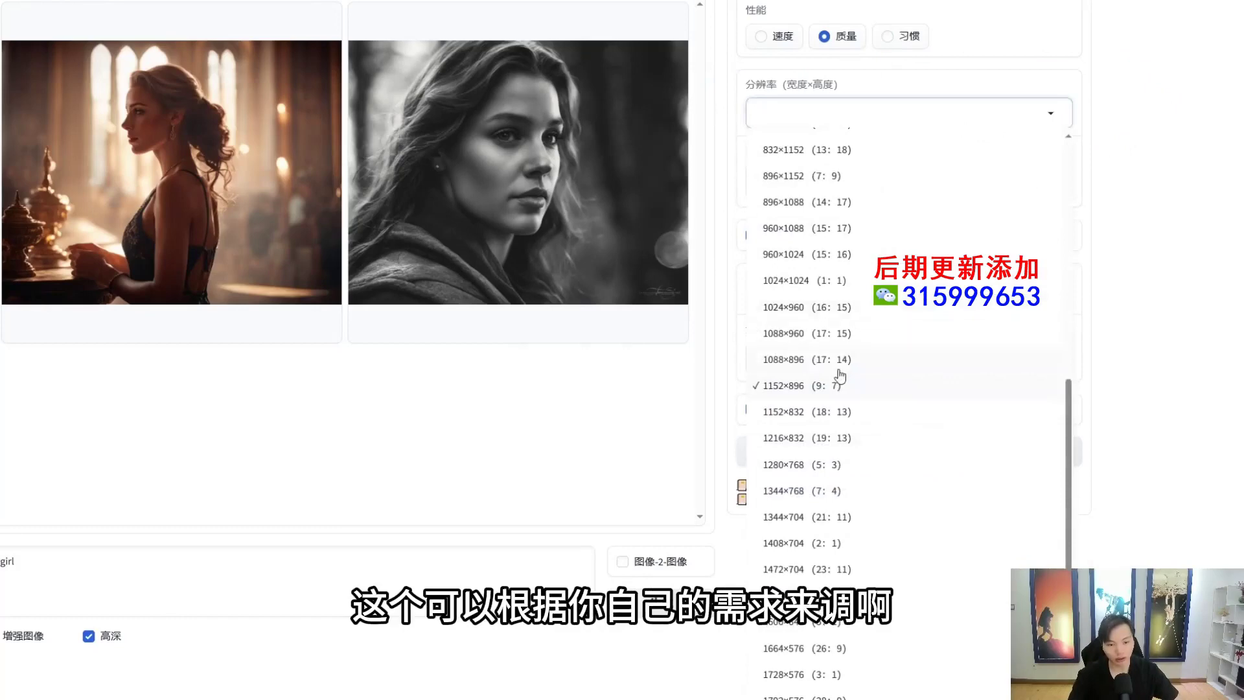
left_click(842, 412)
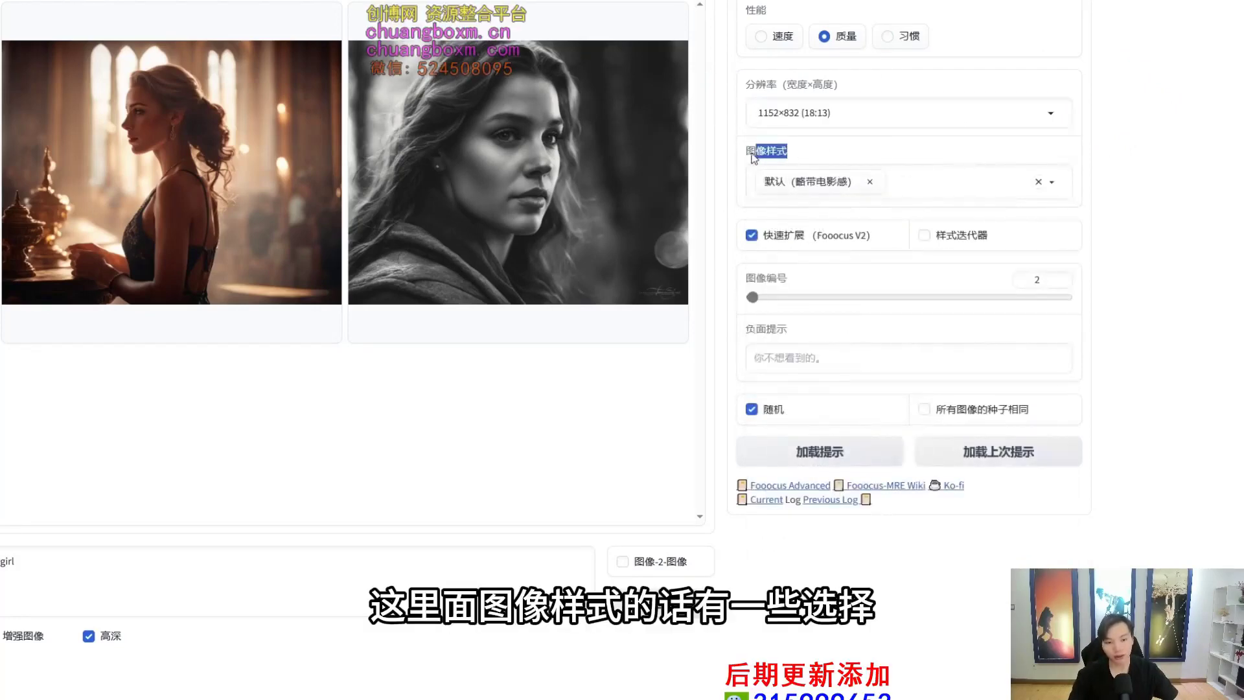
Step: Browse the image style (图像样式) presets, try adding the 游戏赛博朋克游戏 style, and remove it again
left_click(955, 181)
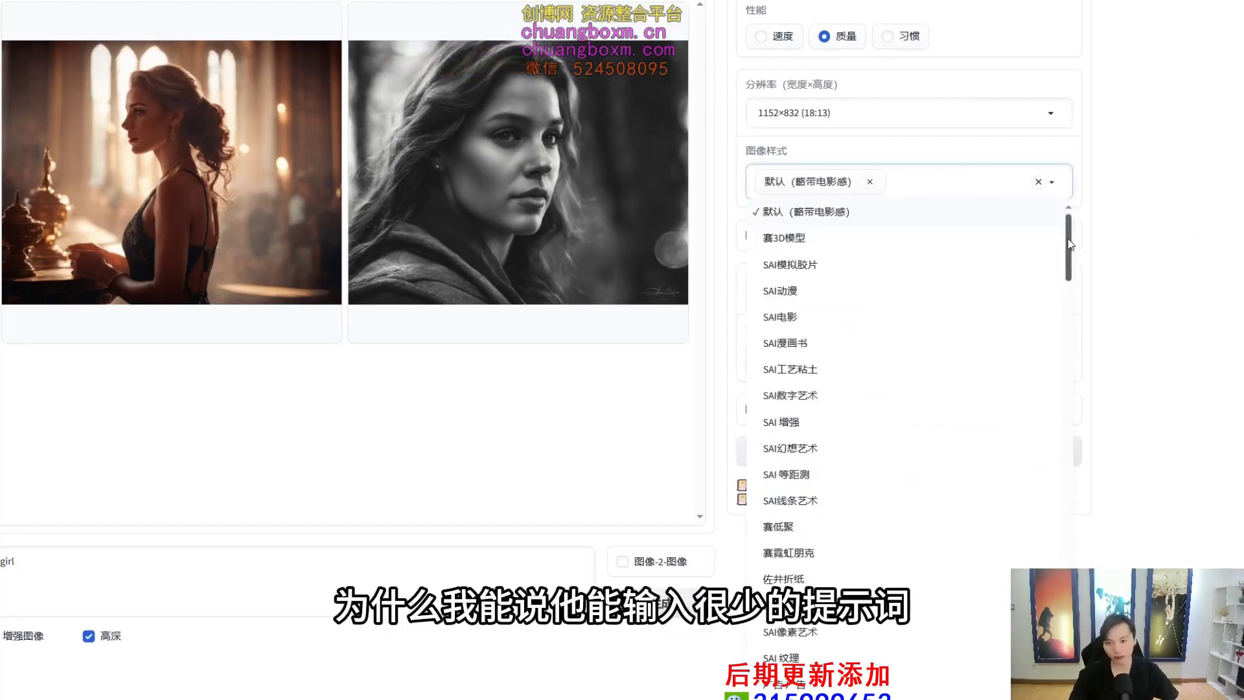
mouse_move(1070, 244)
left_mouse_down()
mouse_move(1059, 416)
mouse_move(1059, 250)
left_mouse_up()
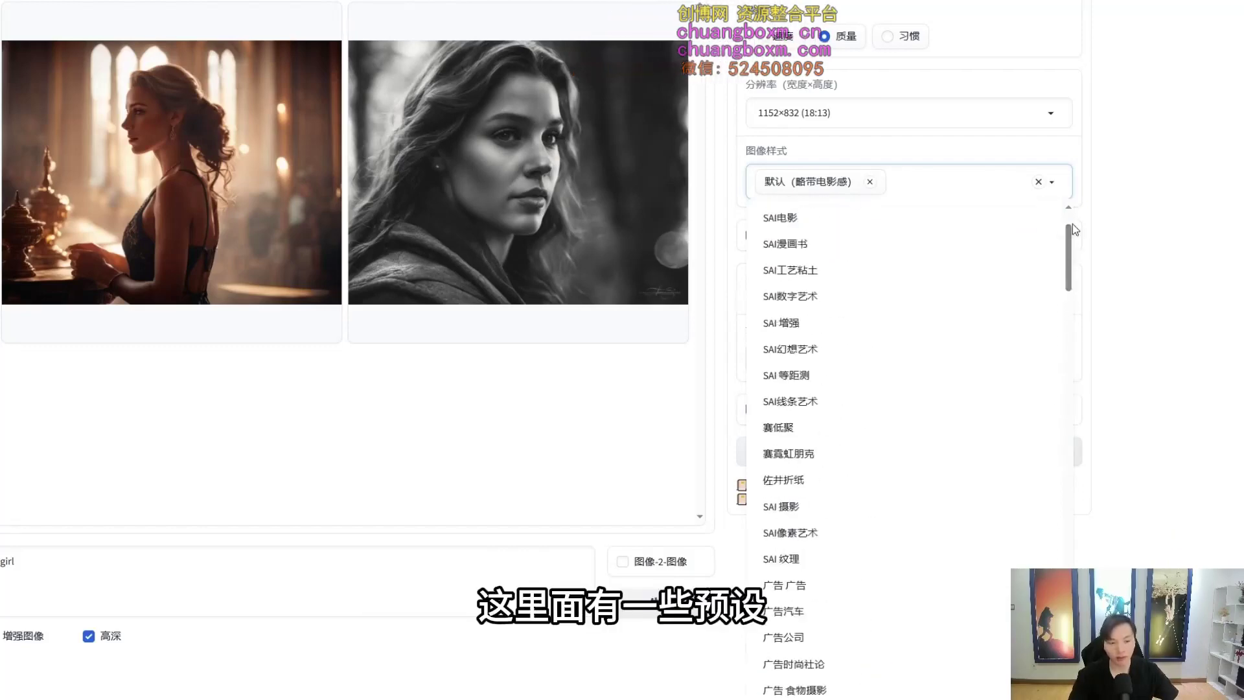
scroll(971, 299, "down", 7)
scroll(972, 300, "down", 15)
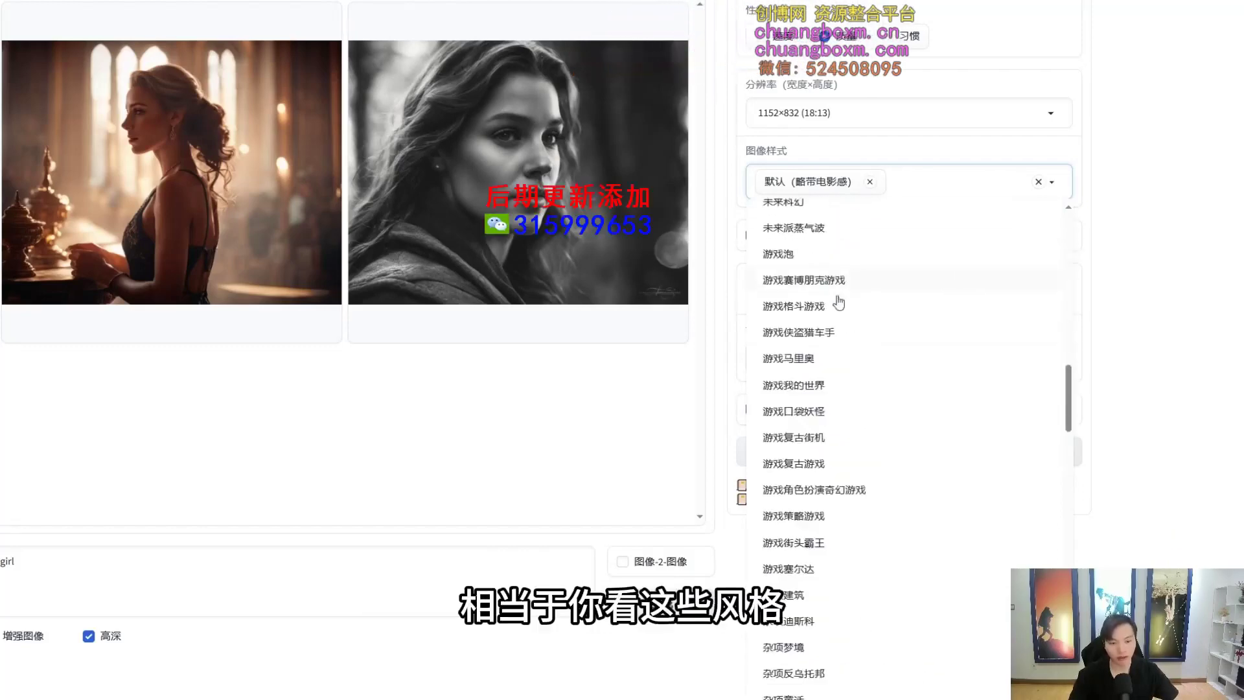
left_click(916, 281)
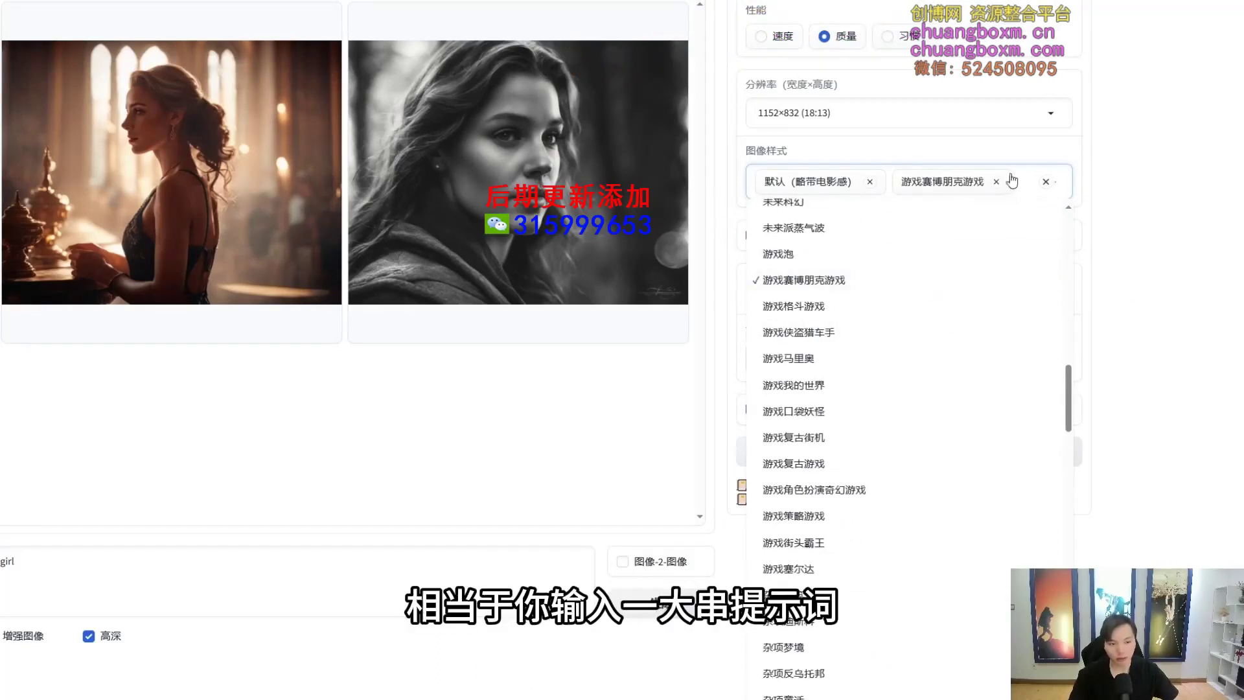
left_click(997, 183)
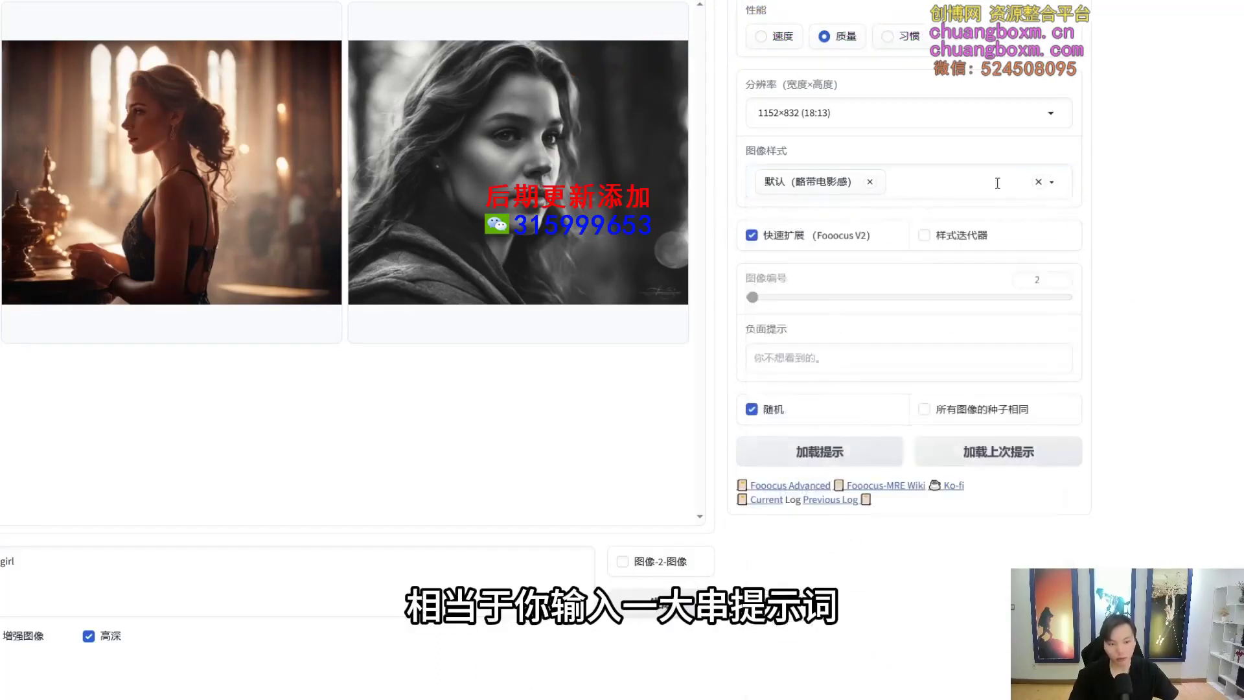
Step: Look through the image style presets, from the advertising (广告) and art styles (艺术风格) to the game (游戏) styles
left_click(932, 188)
scroll(965, 365, "down", 5)
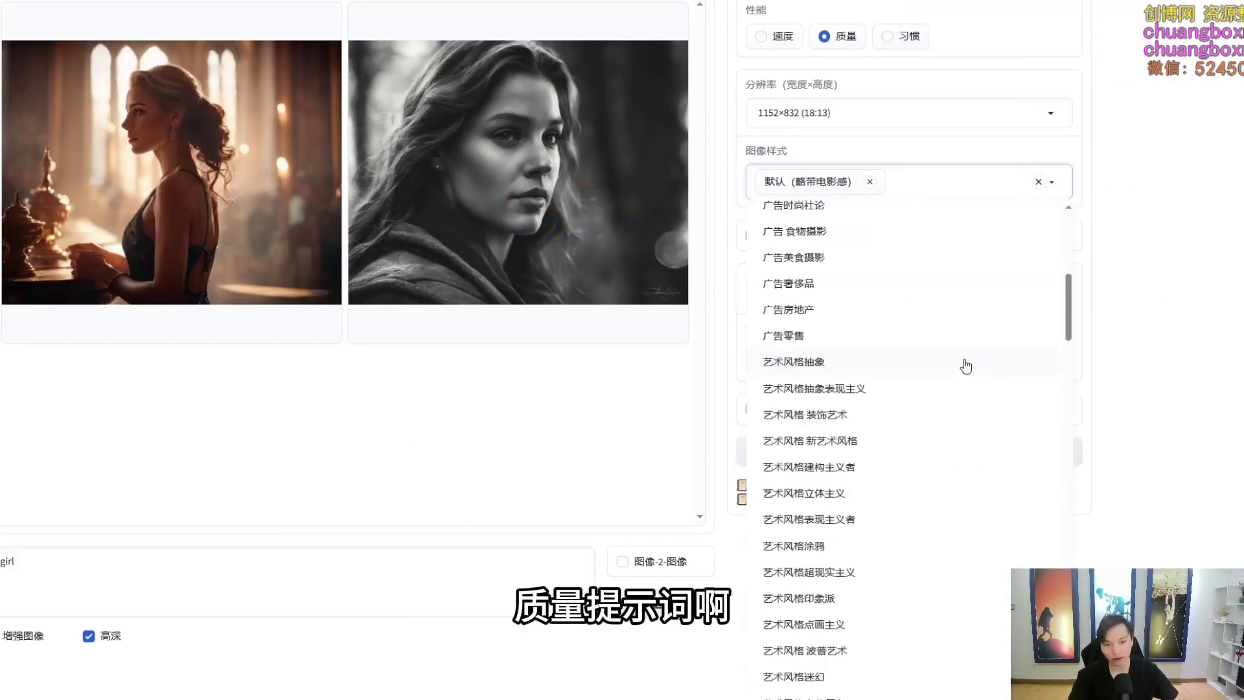
scroll(1021, 330, "down", 5)
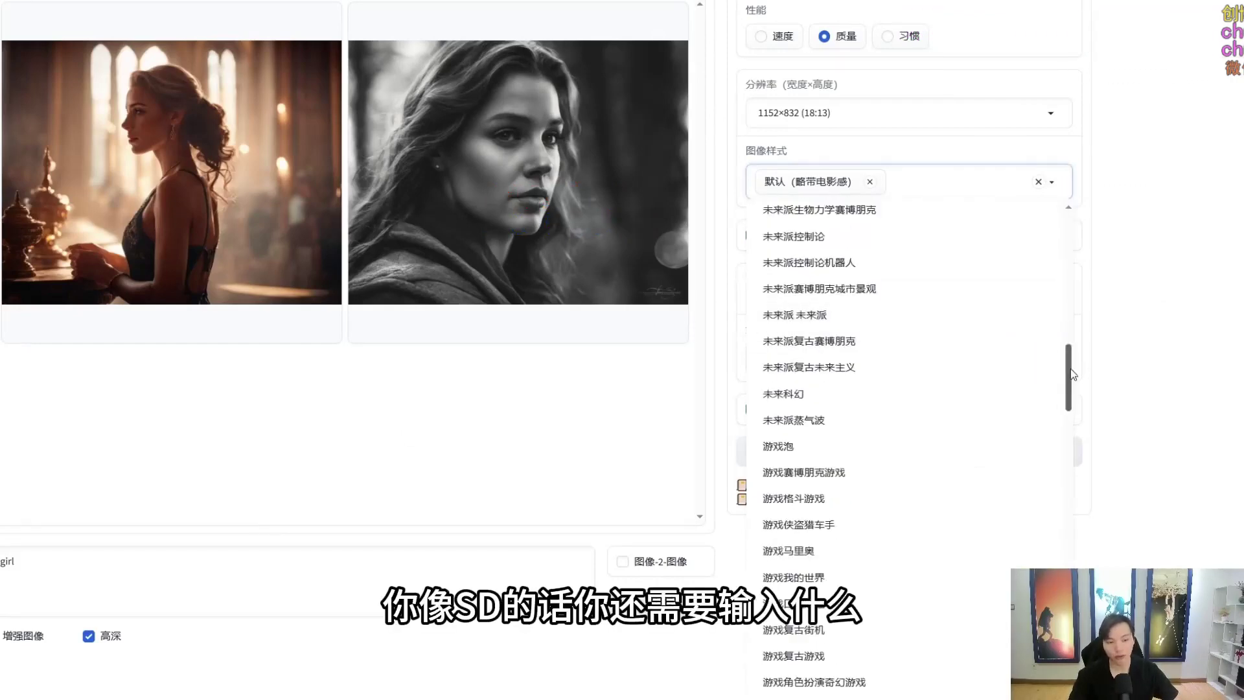
left_click_drag(1070, 376, 1065, 405)
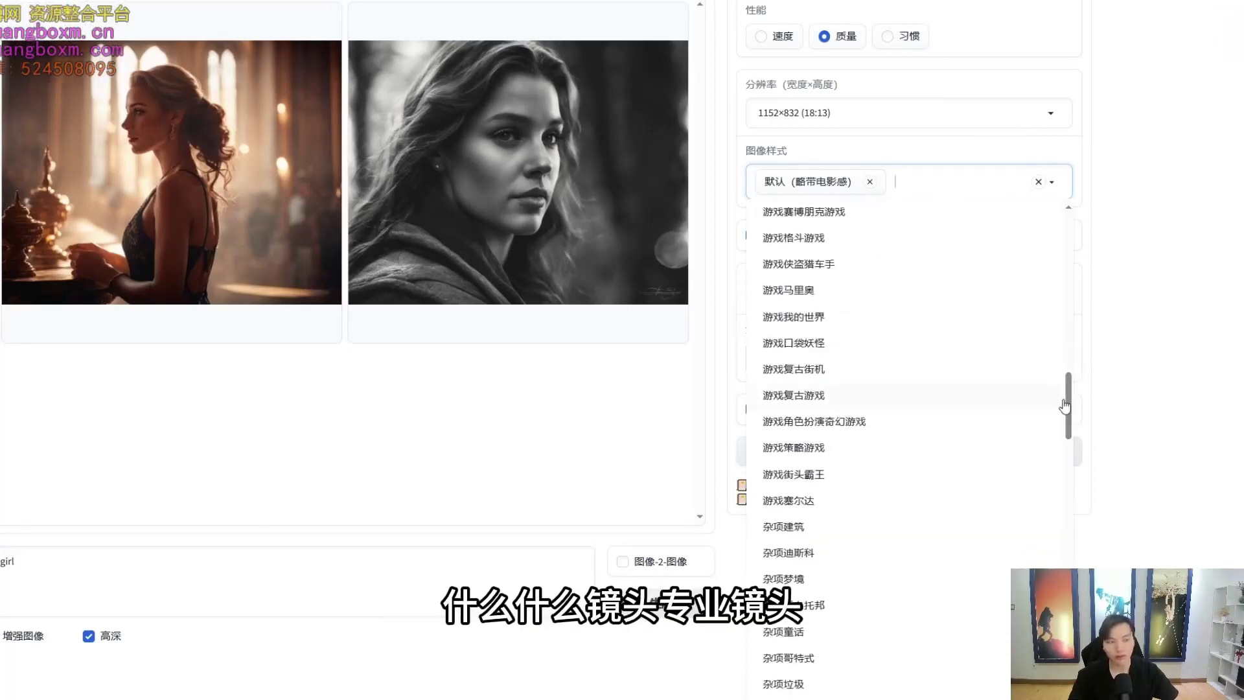
scroll(1061, 336, "up", 5)
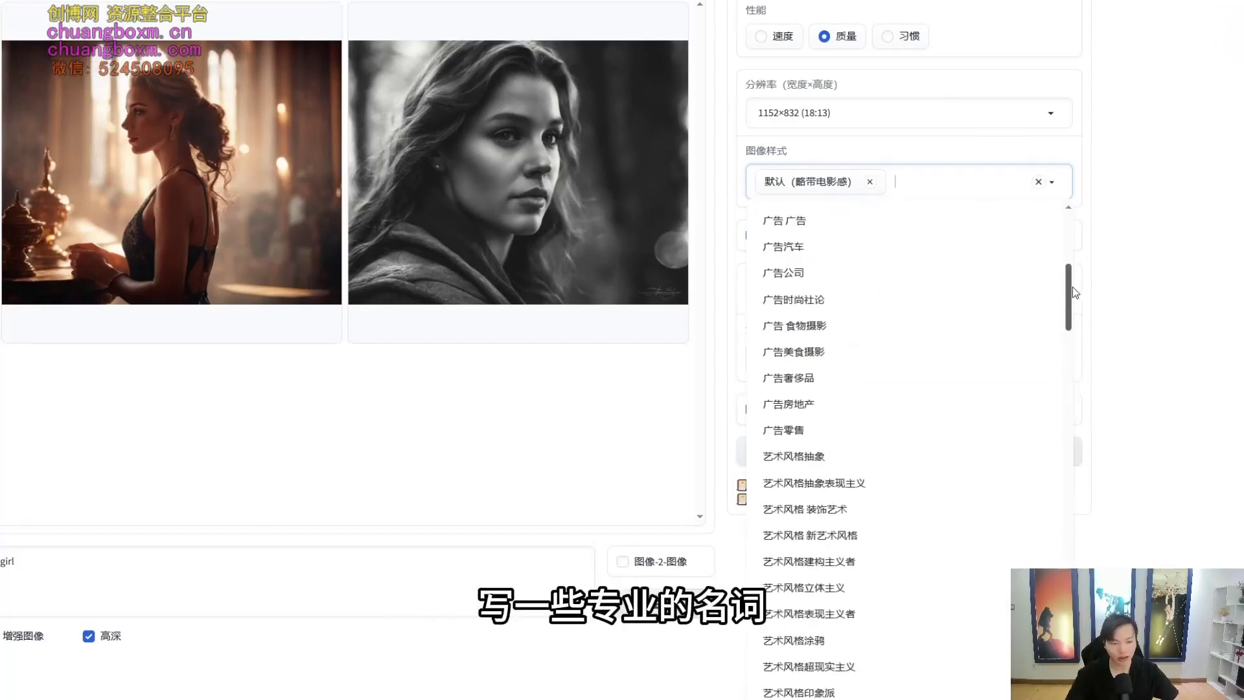
right_click(468, 101)
Step: Try adding the 涂鸦艺术 image style alongside the default one and remove it again
left_click(930, 175)
scroll(904, 344, "down", 10)
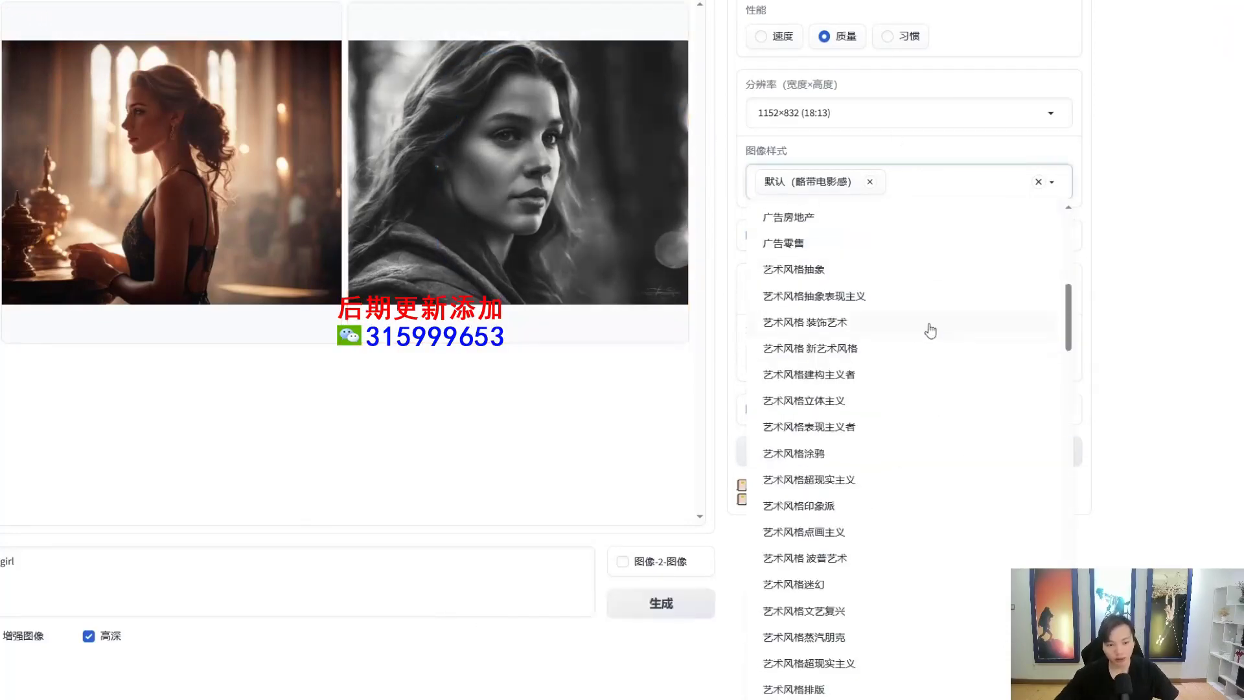
scroll(931, 330, "down", 10)
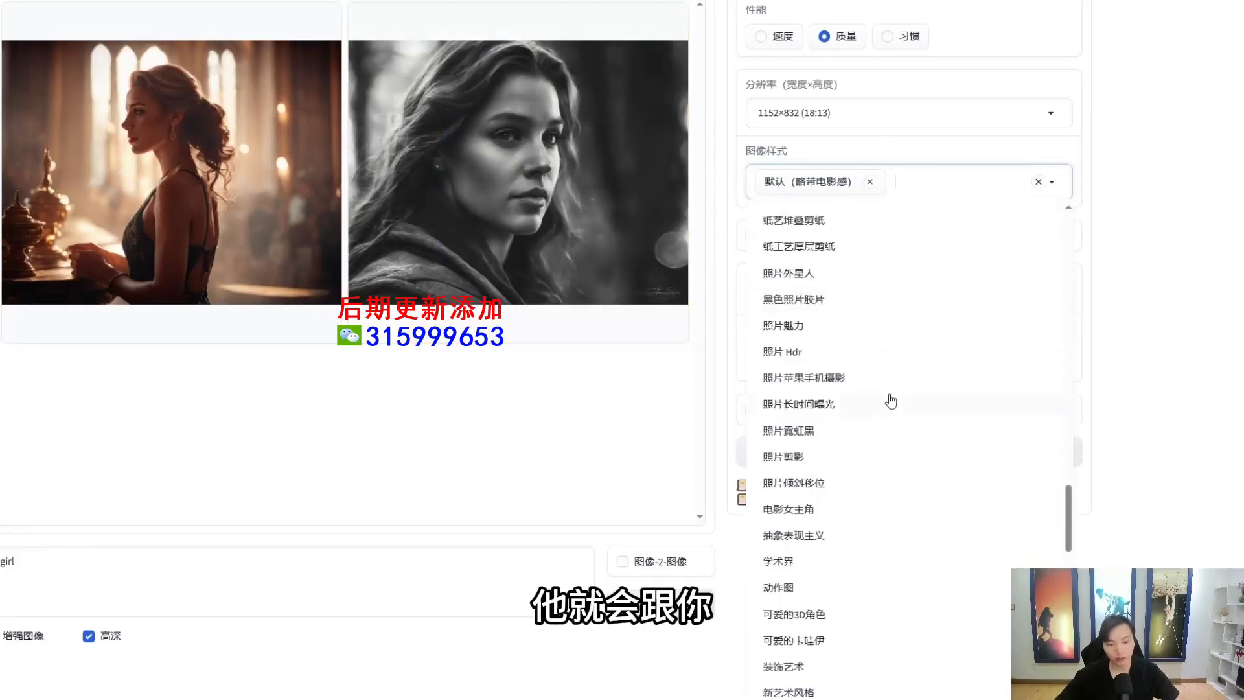
scroll(891, 402, "down", 10)
left_click(890, 396)
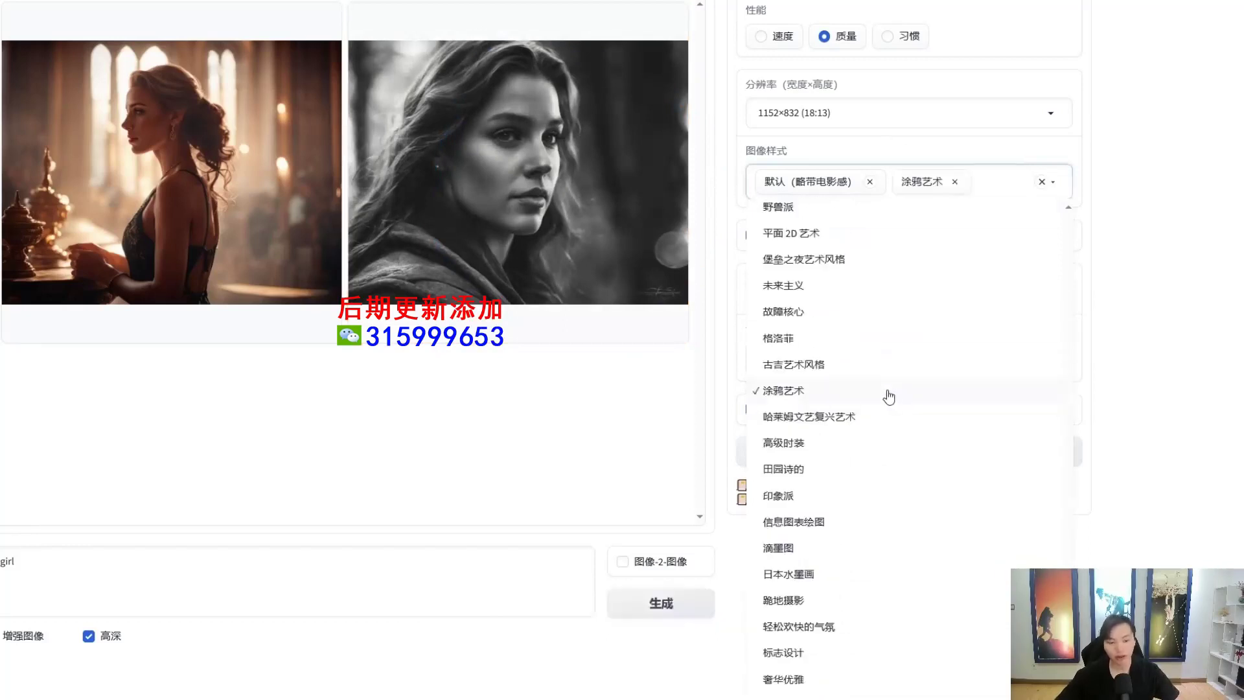
left_click(953, 181)
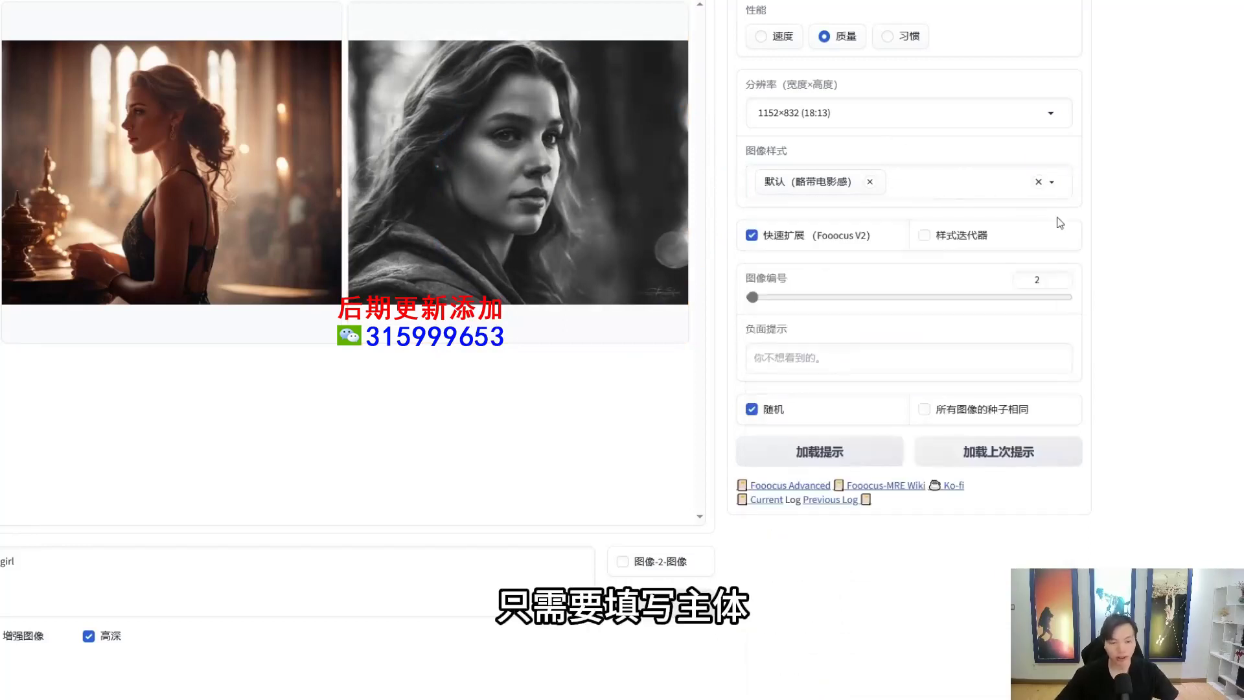
Step: Look over the full list of image style presets once more and close it with only the default style selected
left_click(979, 188)
left_click_drag(1070, 228, 1063, 674)
left_click(1119, 296)
left_click(975, 197)
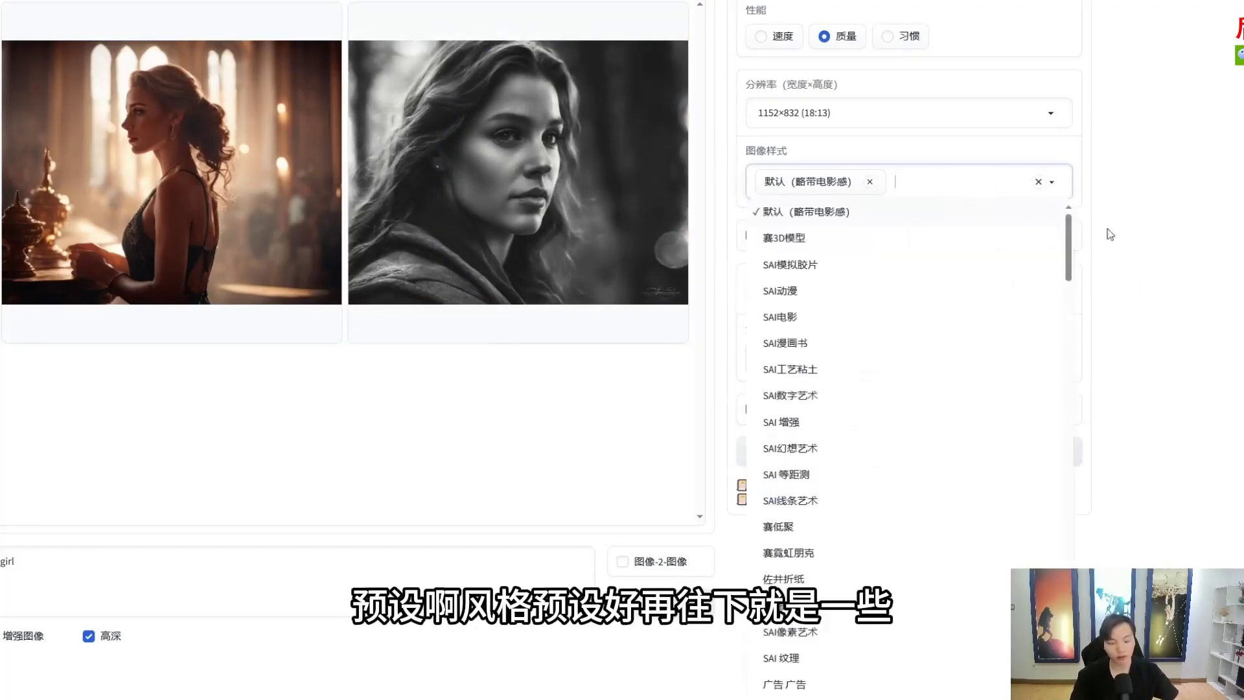
left_click(1187, 272)
left_click(1041, 280)
left_click_drag(750, 205, 1116, 248)
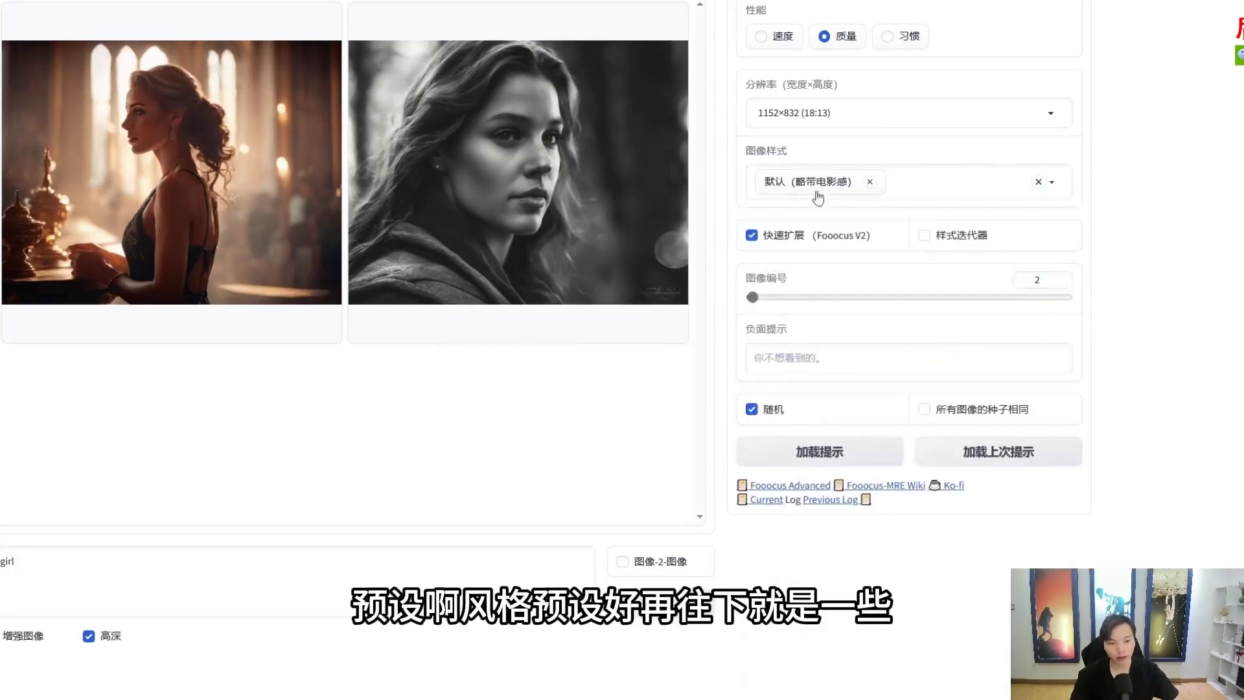
mouse_move(713, 196)
left_mouse_down()
mouse_move(750, 311)
mouse_move(1137, 204)
left_mouse_up()
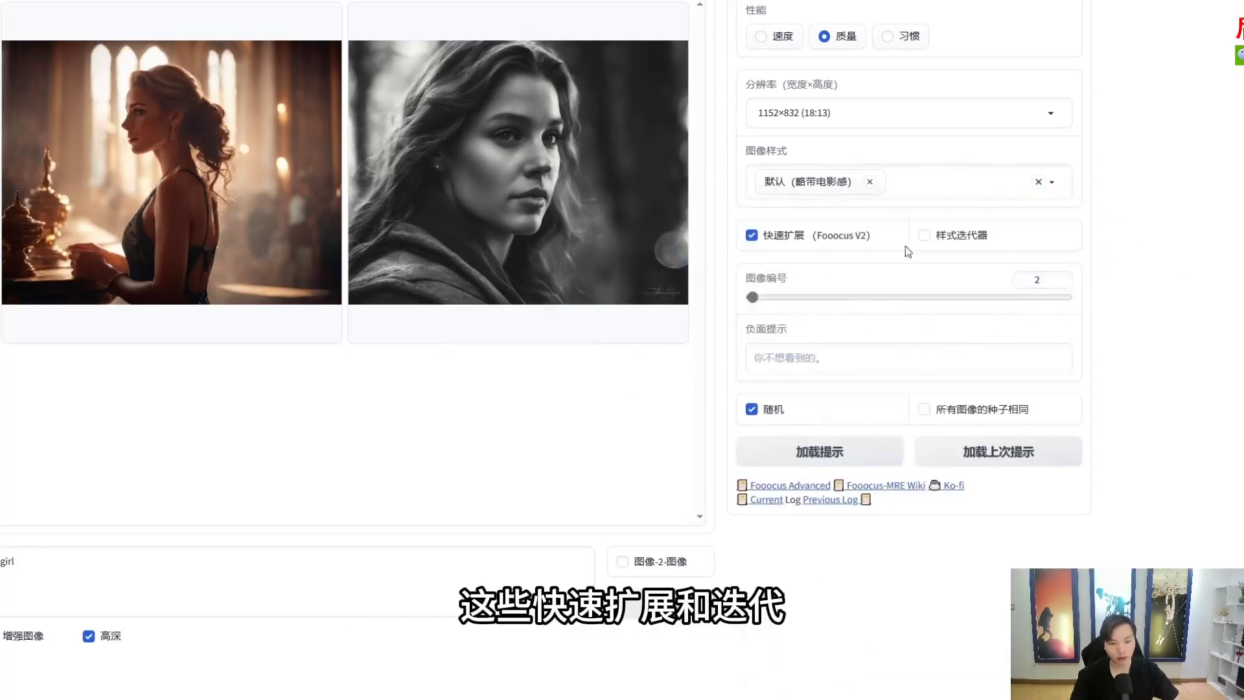
left_click(808, 241)
mouse_move(796, 204)
left_mouse_down()
mouse_move(872, 226)
mouse_move(747, 202)
mouse_move(724, 221)
left_mouse_up()
Step: Try a higher number of images (图像编号) and set it to 1
left_click_drag(753, 297, 1203, 296)
right_click(751, 301)
left_click_drag(840, 297, 752, 305)
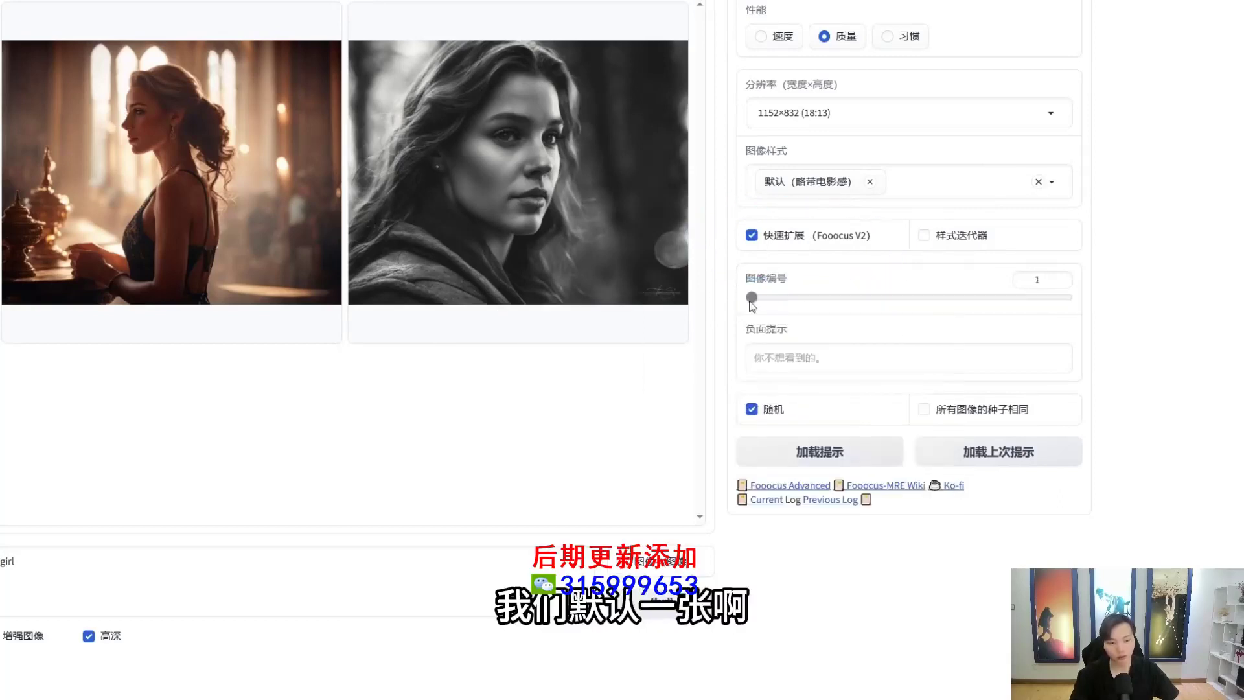
left_click_drag(718, 267, 1028, 185)
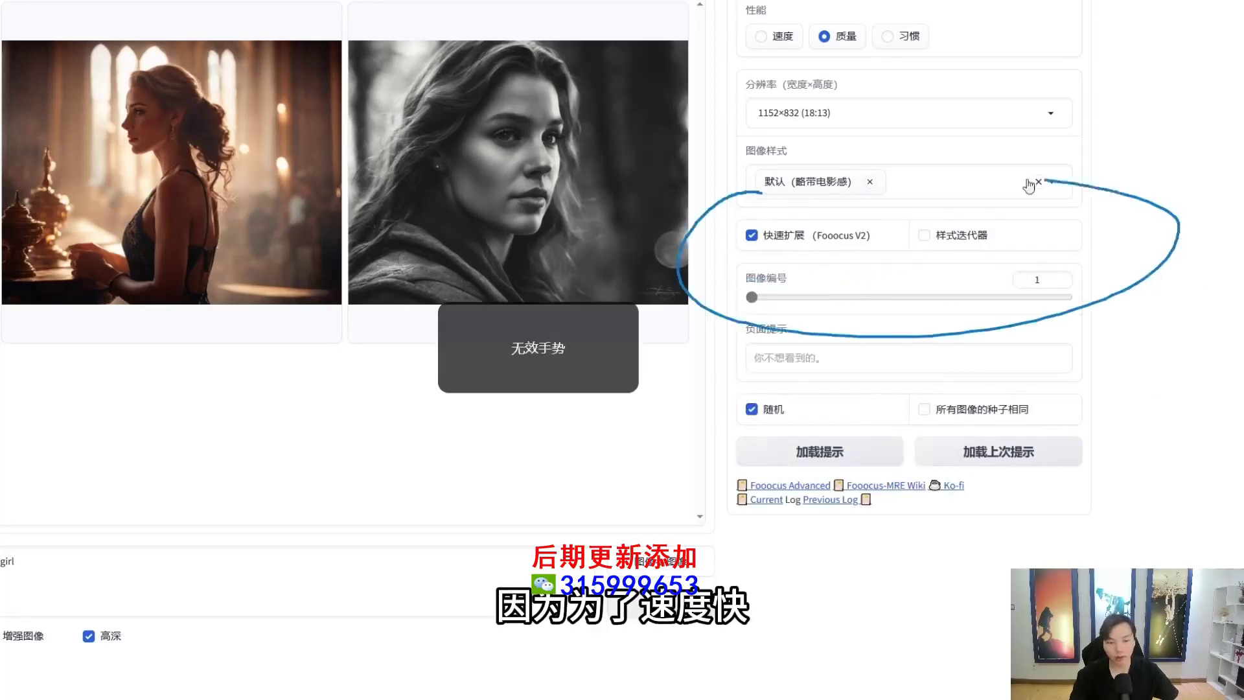
left_click_drag(730, 329, 927, 277)
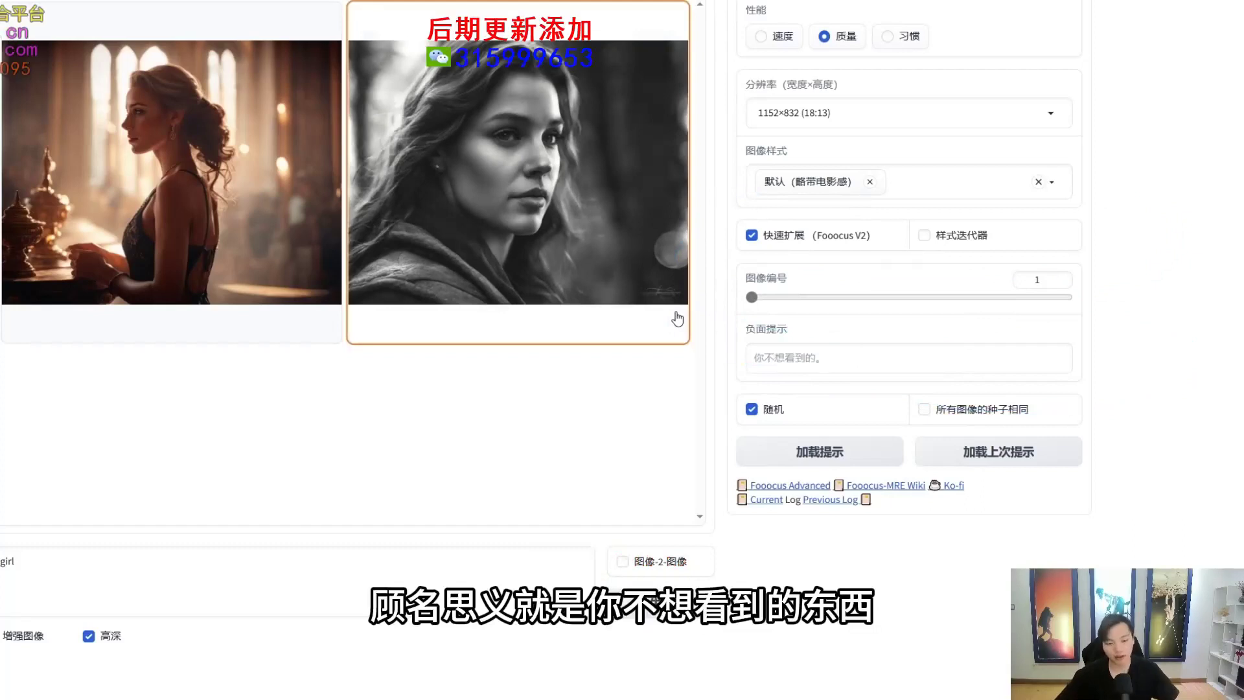
left_click(808, 360)
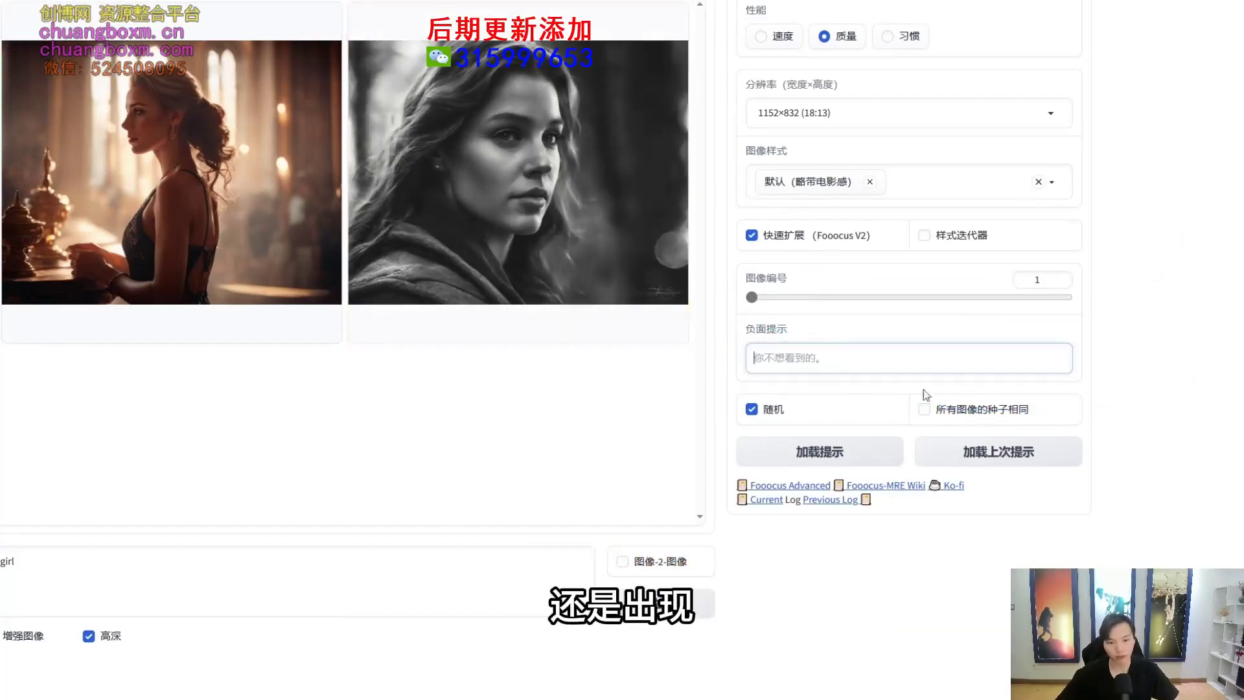
left_click(784, 350)
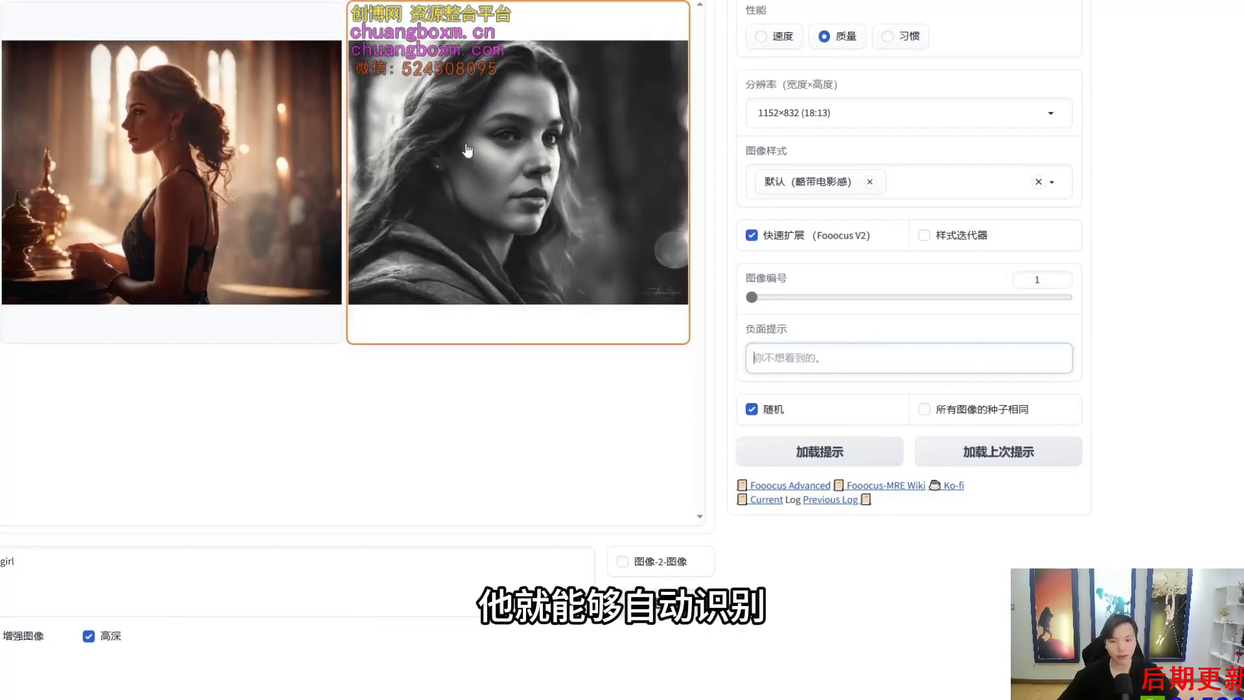
mouse_move(468, 152)
left_mouse_down()
mouse_move(653, 137)
mouse_move(493, 111)
left_mouse_up()
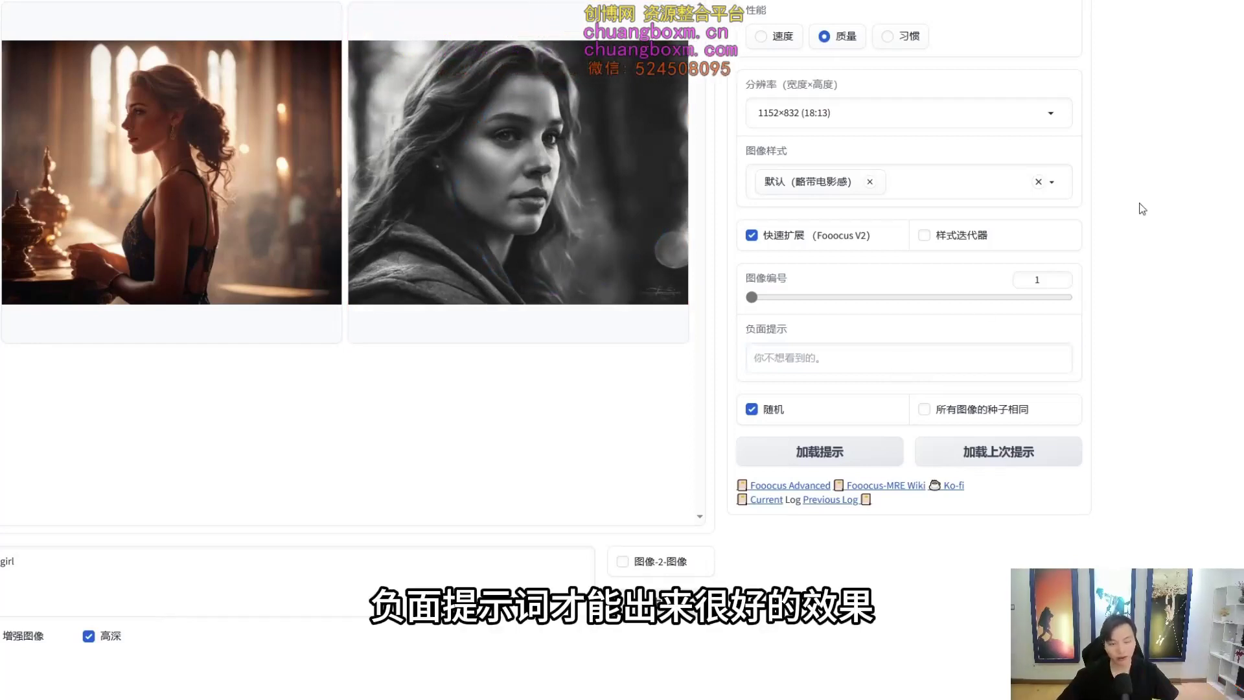
left_click(885, 336)
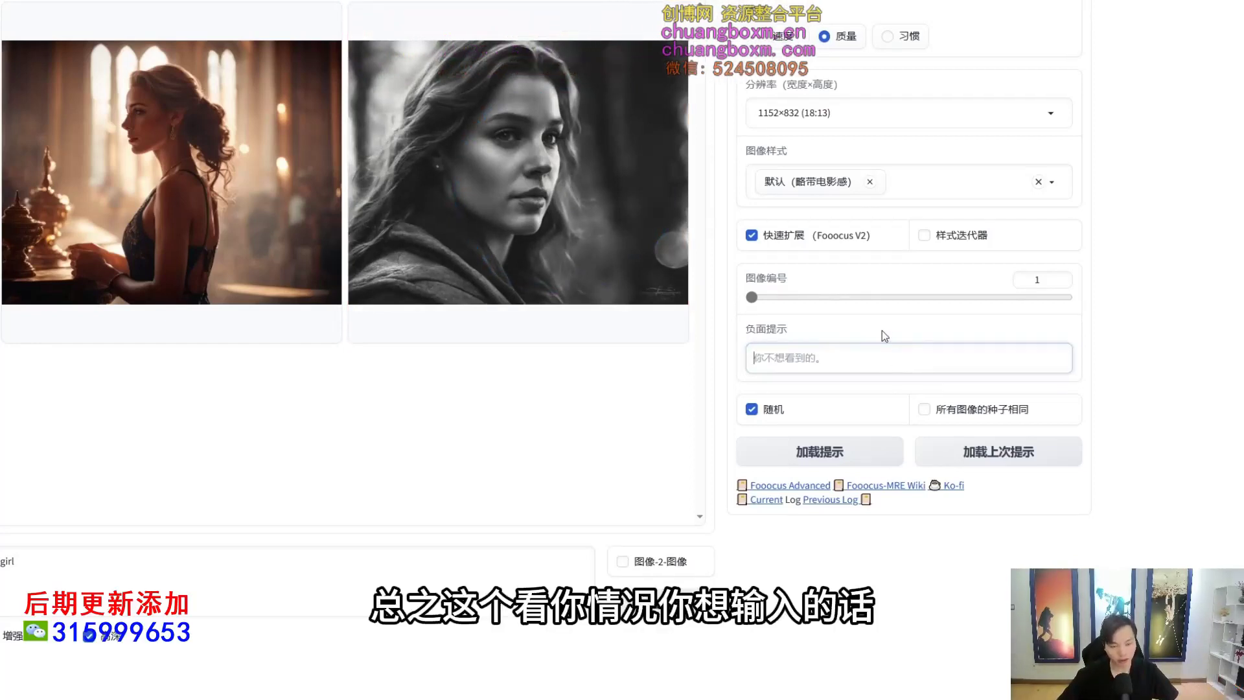
left_click_drag(881, 336, 742, 388)
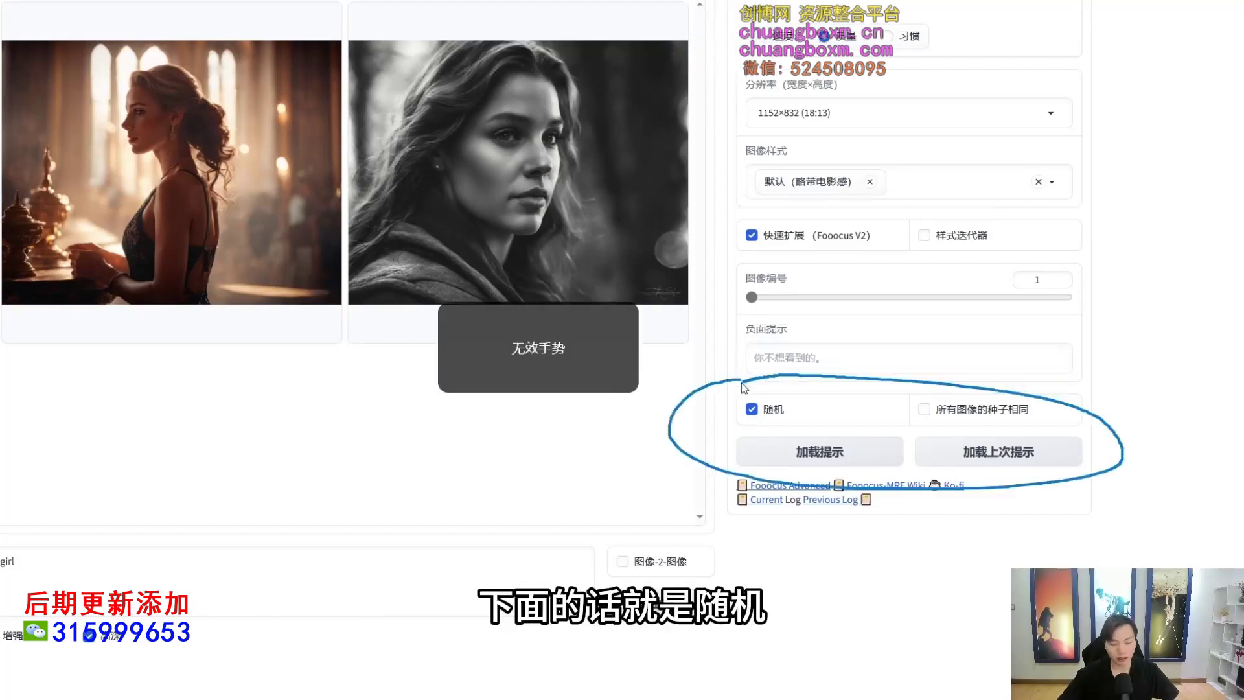
Step: Enable 所有图像的种子相同, and turn 随机 off to inspect the seed field before turning it back on
left_click(970, 413)
left_click(772, 411)
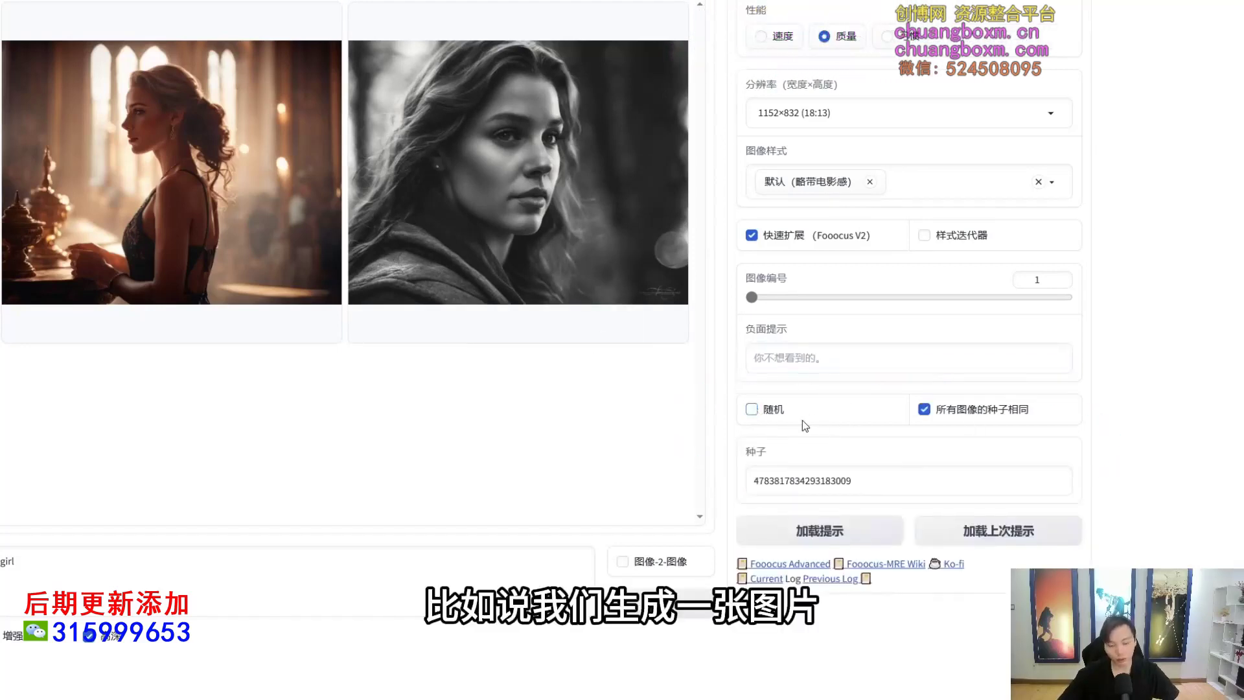
left_click_drag(853, 484, 749, 480)
mouse_move(505, 28)
left_mouse_down()
mouse_move(396, 186)
mouse_move(656, 261)
mouse_move(561, 39)
mouse_move(495, 38)
left_mouse_up()
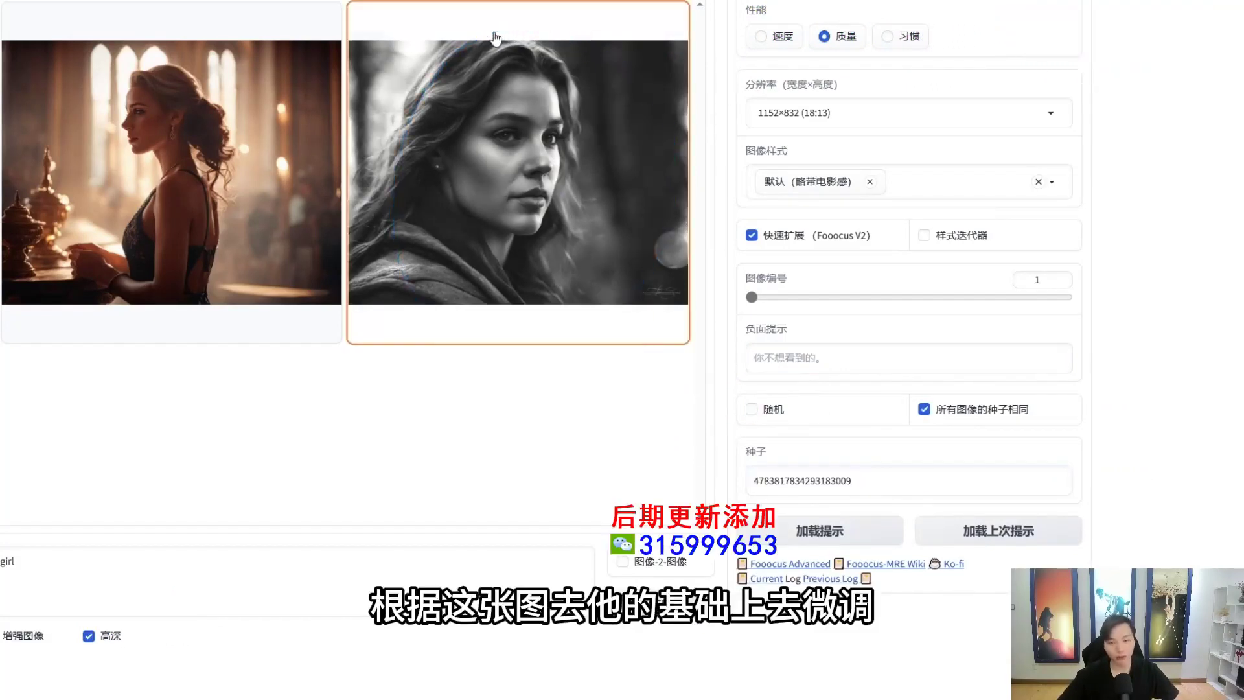
left_click(761, 410)
left_click(937, 410)
left_click_drag(645, 350, 1190, 396)
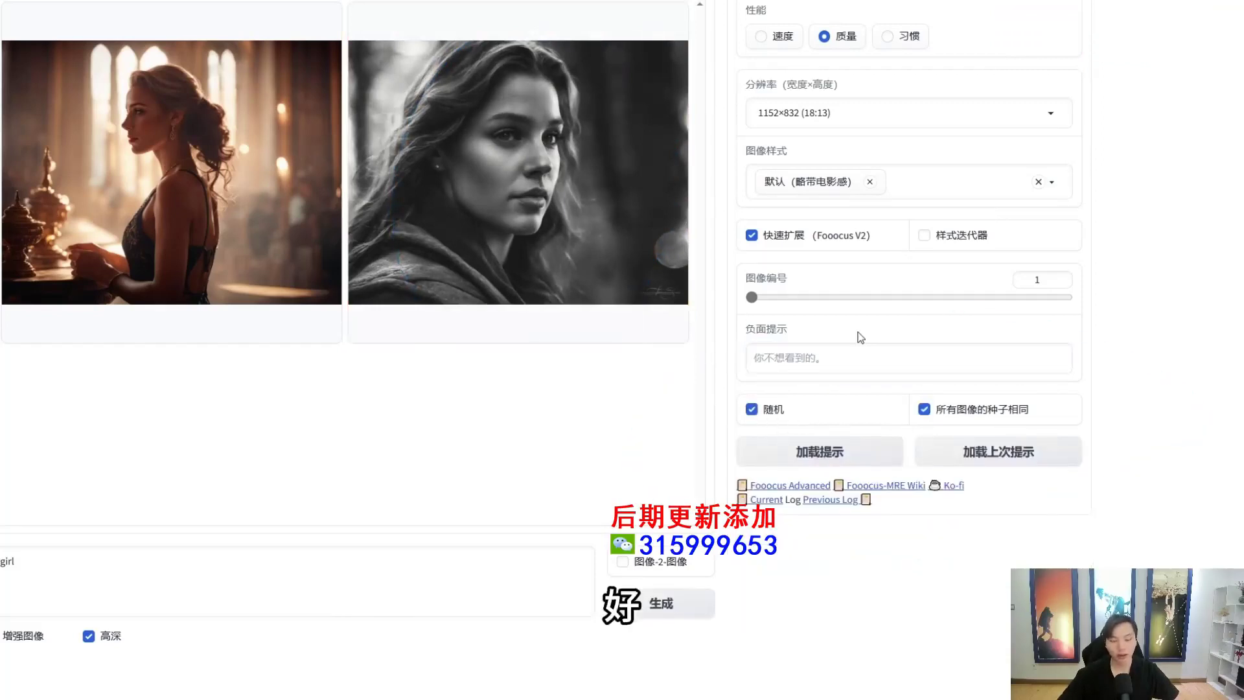
left_click_drag(671, 3, 1011, 676)
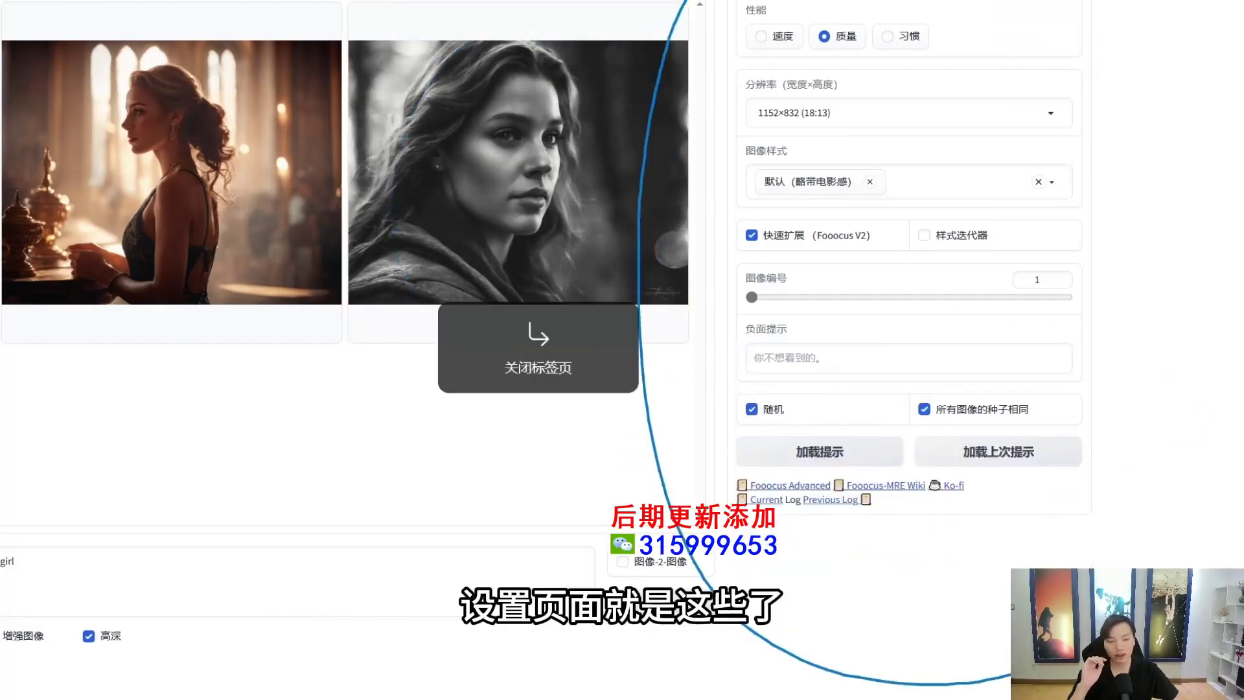
left_click_drag(866, 1, 906, 109)
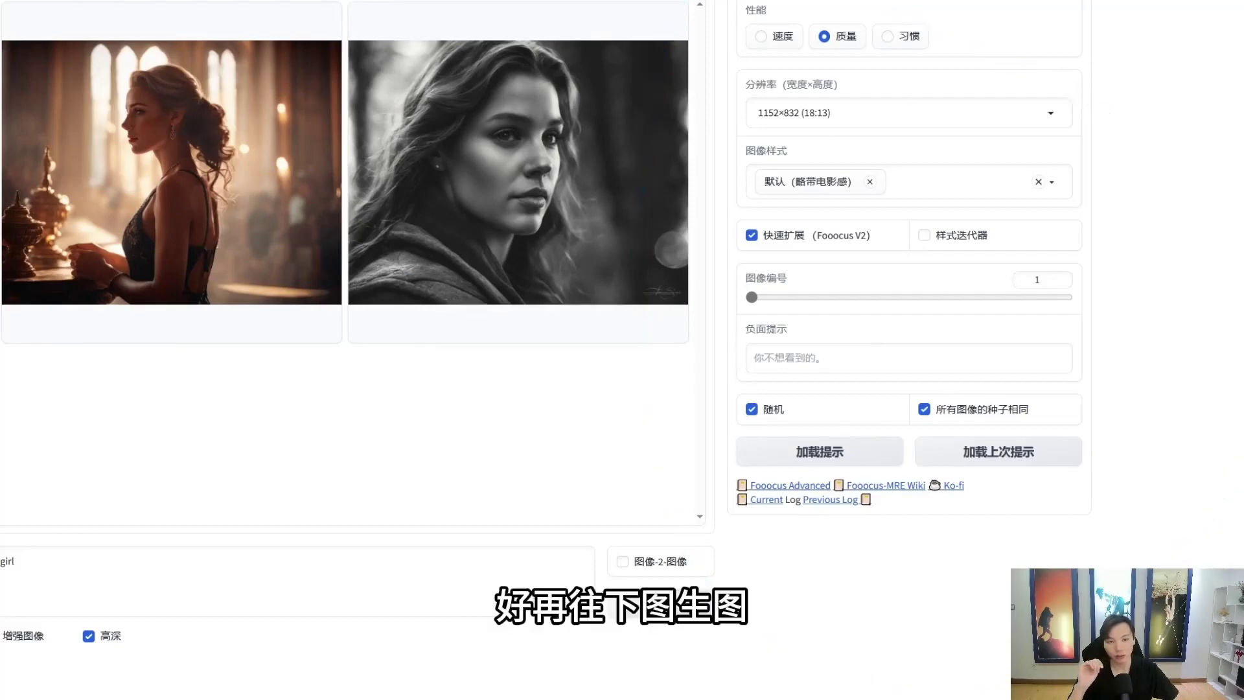
Step: Open the image-to-image settings and try a 正提示强度 of 0.2 before restoring it to 1
left_click(806, 1)
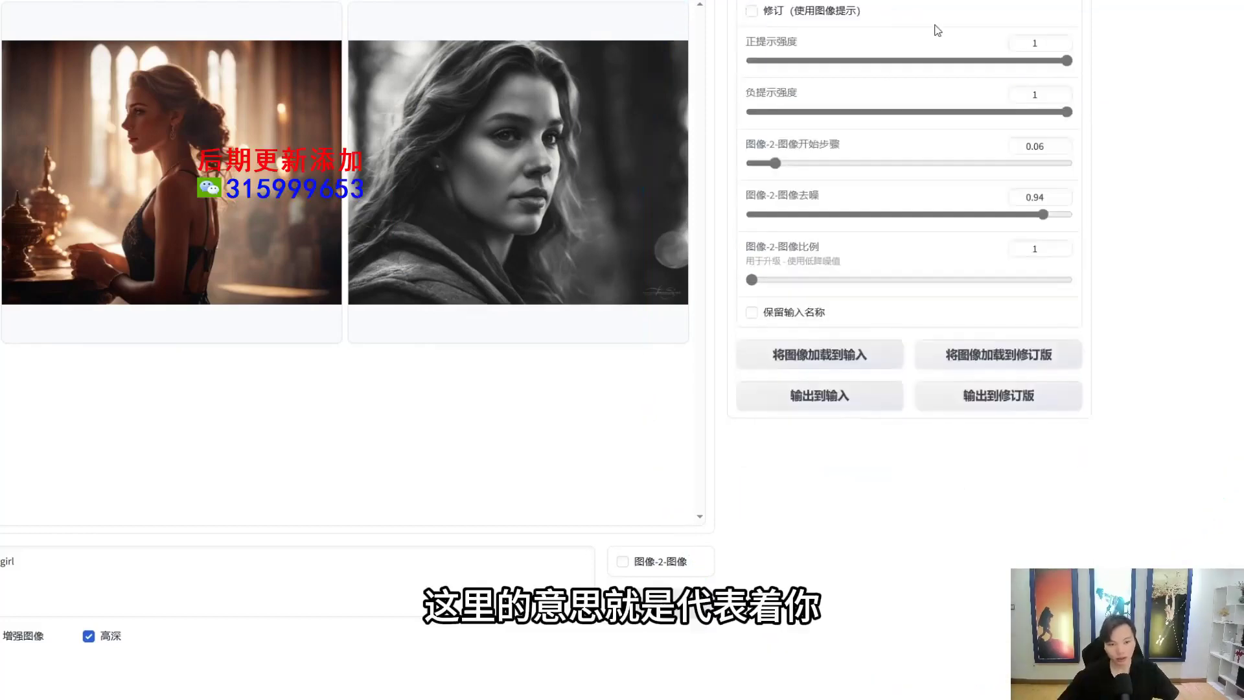
mouse_move(813, 17)
left_mouse_down()
mouse_move(703, 36)
mouse_move(1100, 147)
mouse_move(1151, 114)
left_mouse_up()
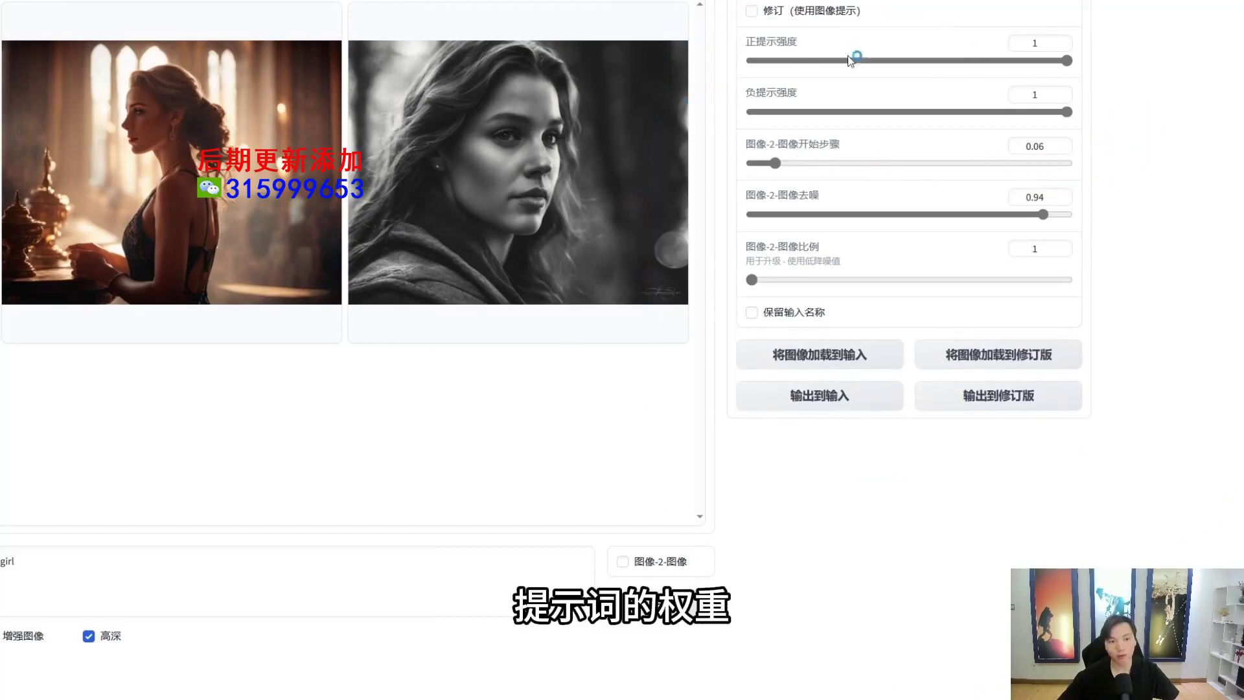
left_click_drag(851, 59, 797, 62)
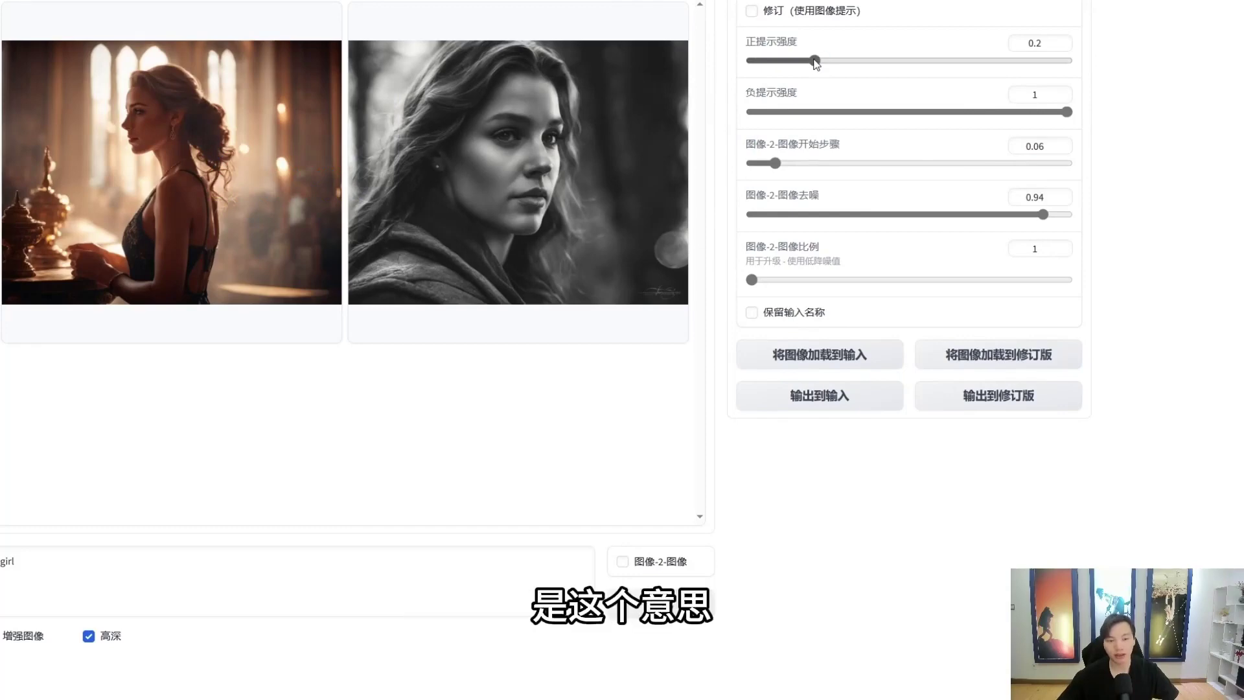
left_click_drag(751, 62, 994, 66)
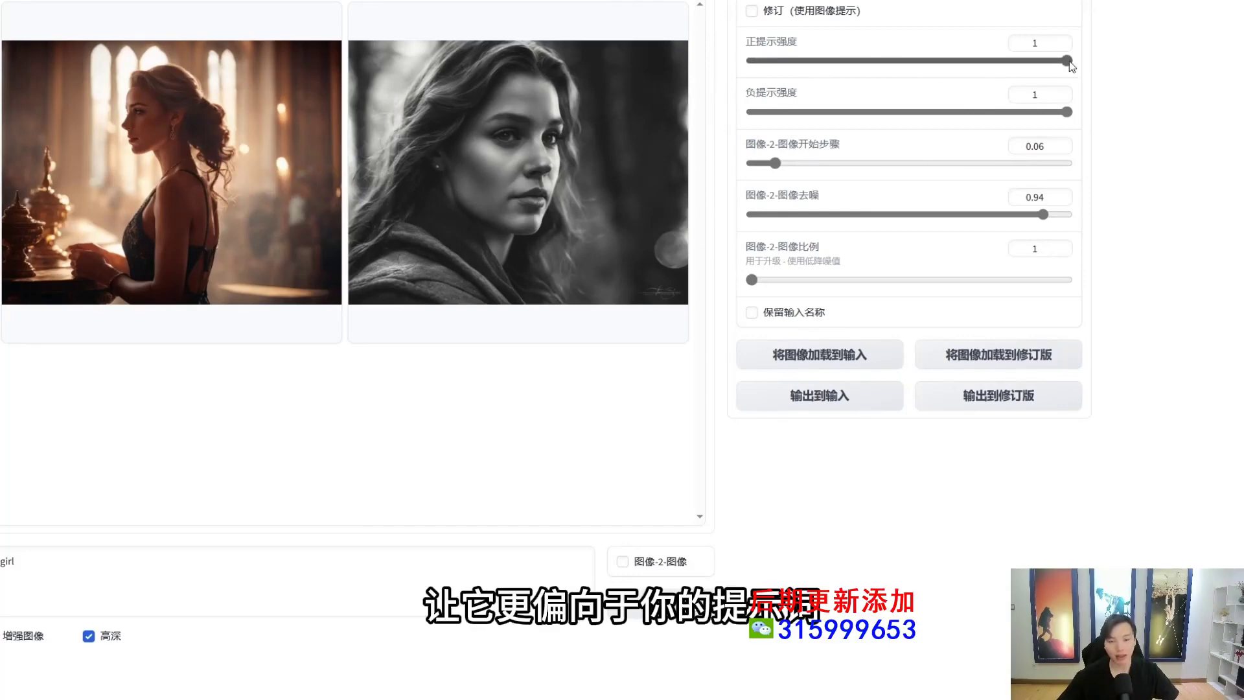
Step: Try lower values for 正提示强度 and 负提示强度, such as 0.21 for the latter, and restore both to 1
left_click(1041, 43)
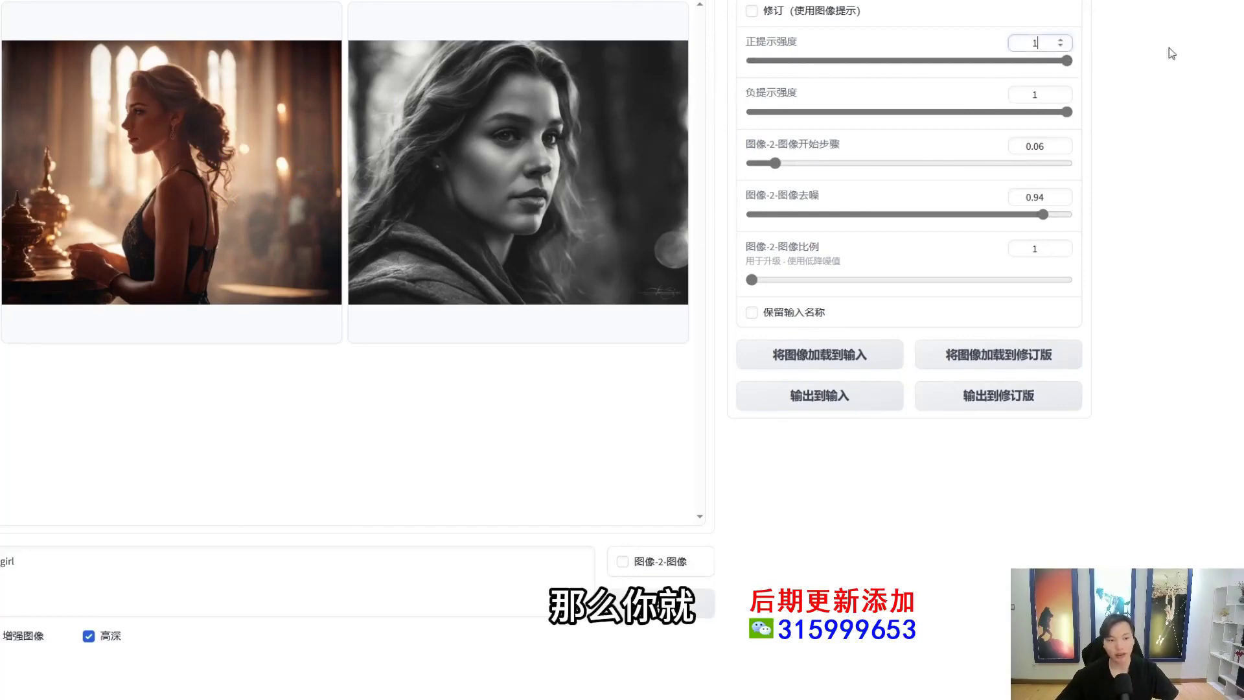
left_click_drag(1069, 59, 815, 67)
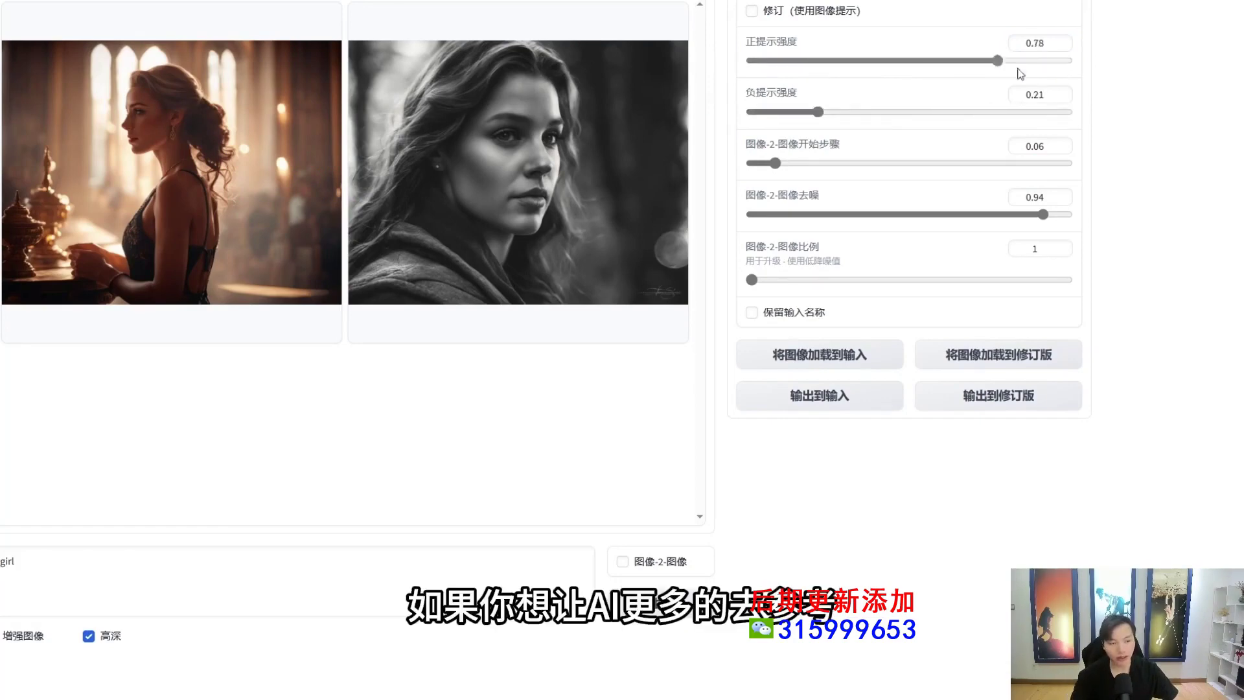
left_click_drag(818, 112, 1060, 135)
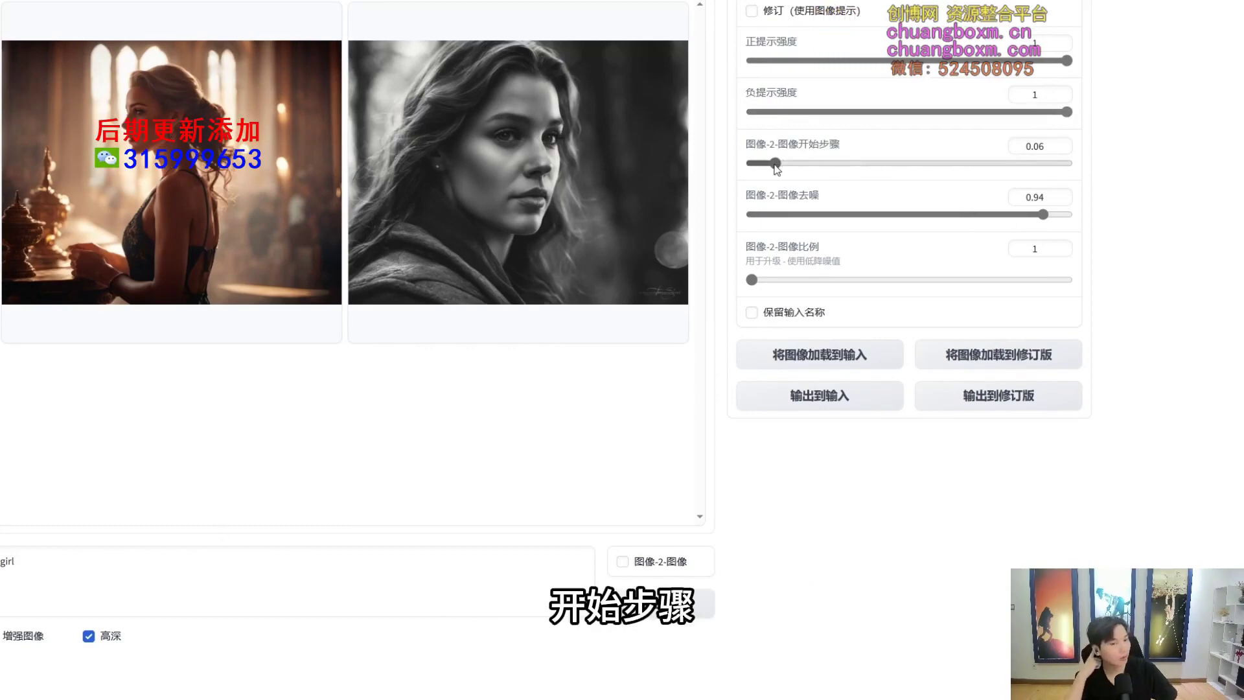
Step: Try 图像-2-图像开始步骤 at 0.01 and 0.8, and settle on 0.3
mouse_move(776, 167)
left_mouse_down()
mouse_move(804, 170)
mouse_move(758, 174)
left_mouse_up()
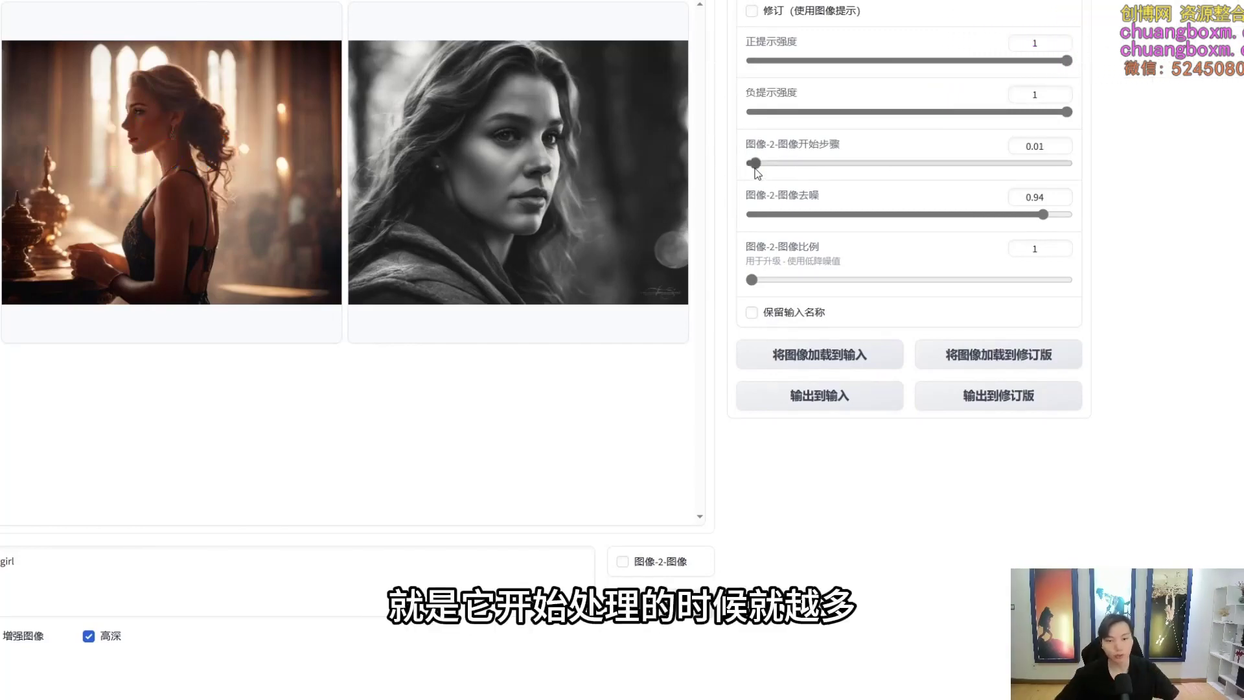
mouse_move(524, 102)
left_mouse_down()
mouse_move(455, 215)
mouse_move(723, 129)
mouse_move(576, 57)
mouse_move(493, 105)
left_mouse_up()
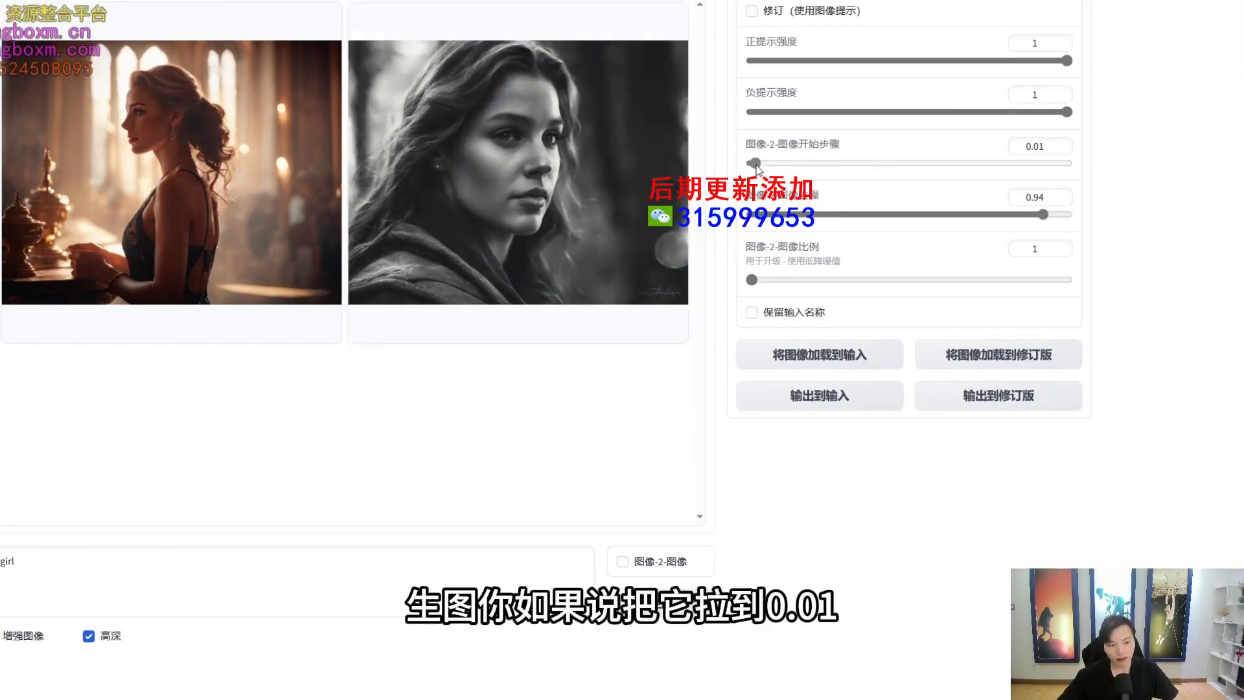
mouse_move(535, 18)
left_mouse_down()
mouse_move(382, 195)
mouse_move(602, 71)
mouse_move(542, 19)
mouse_move(403, 196)
mouse_move(538, 39)
left_mouse_up()
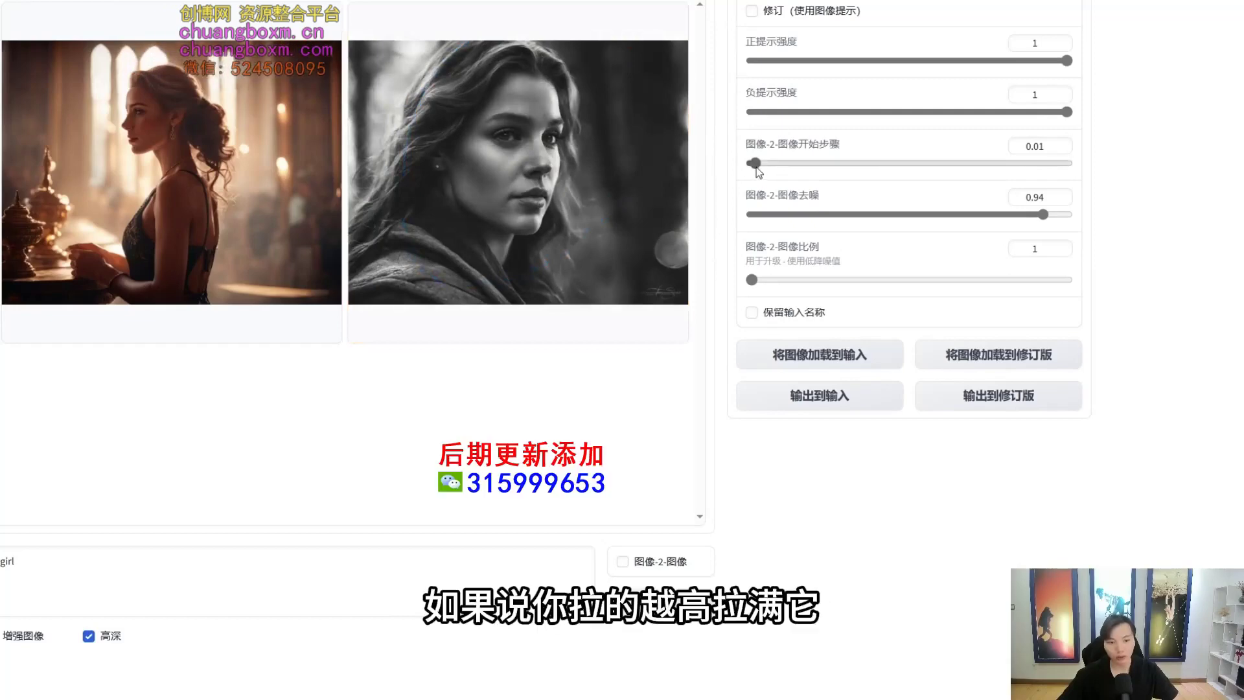
left_click_drag(754, 163, 1065, 182)
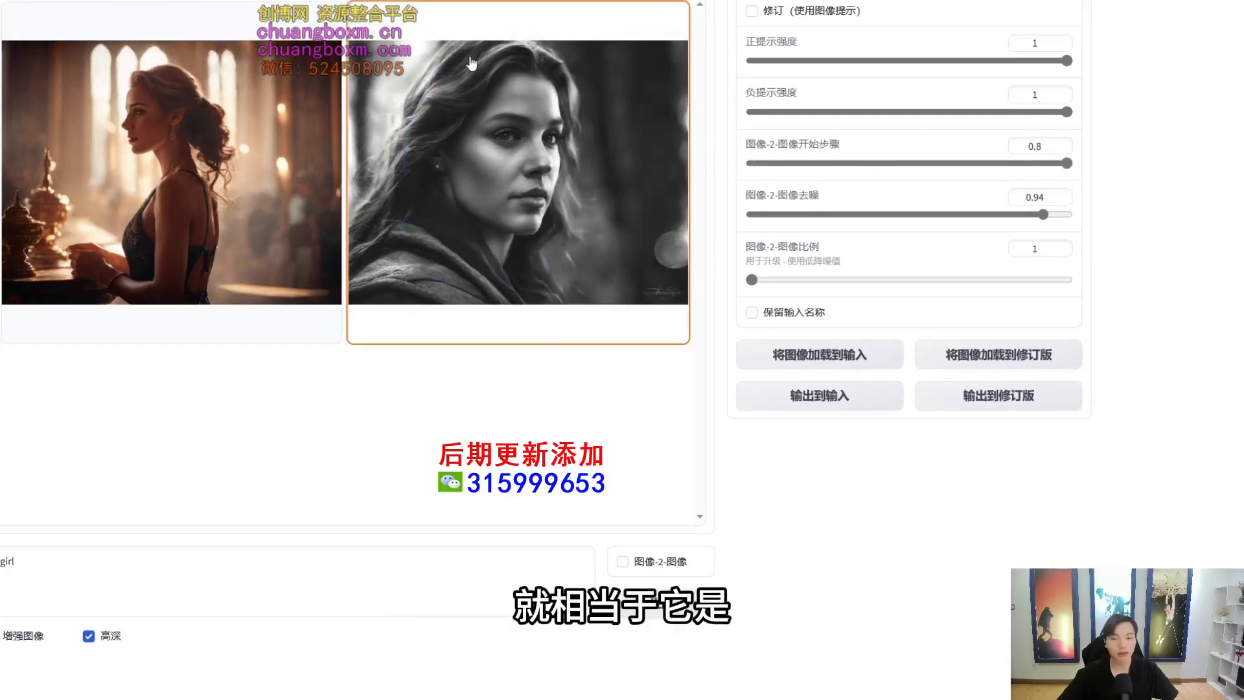
mouse_move(561, 40)
left_mouse_down()
mouse_move(452, 71)
mouse_move(383, 253)
mouse_move(659, 141)
mouse_move(592, 18)
mouse_move(505, 60)
left_mouse_up()
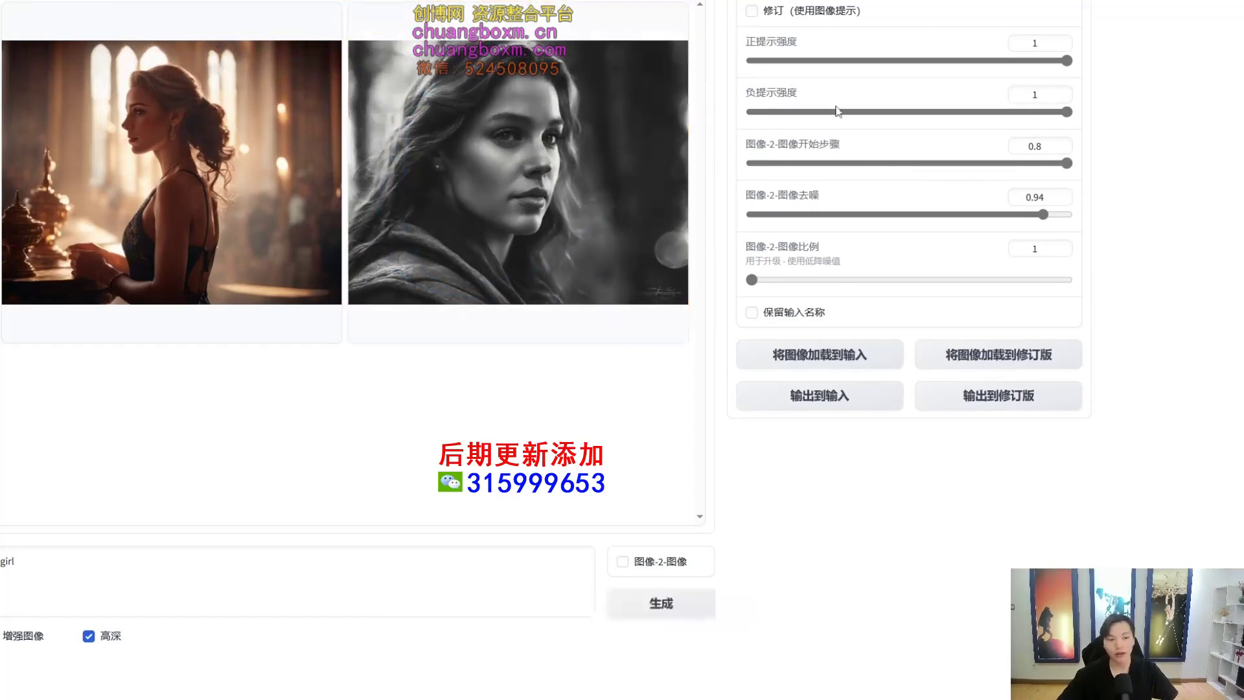
left_click_drag(1067, 163, 792, 153)
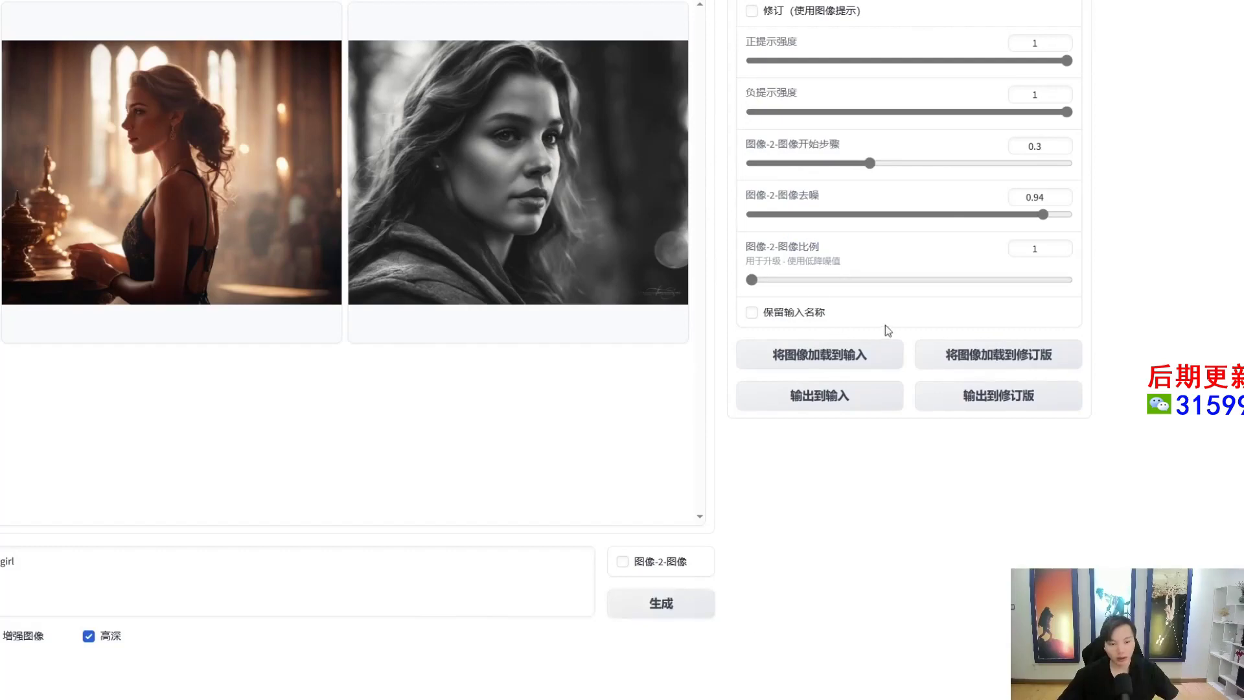
Step: Try a higher 图像-2-图像比例 and return it to 1
left_click_drag(731, 219, 694, 265)
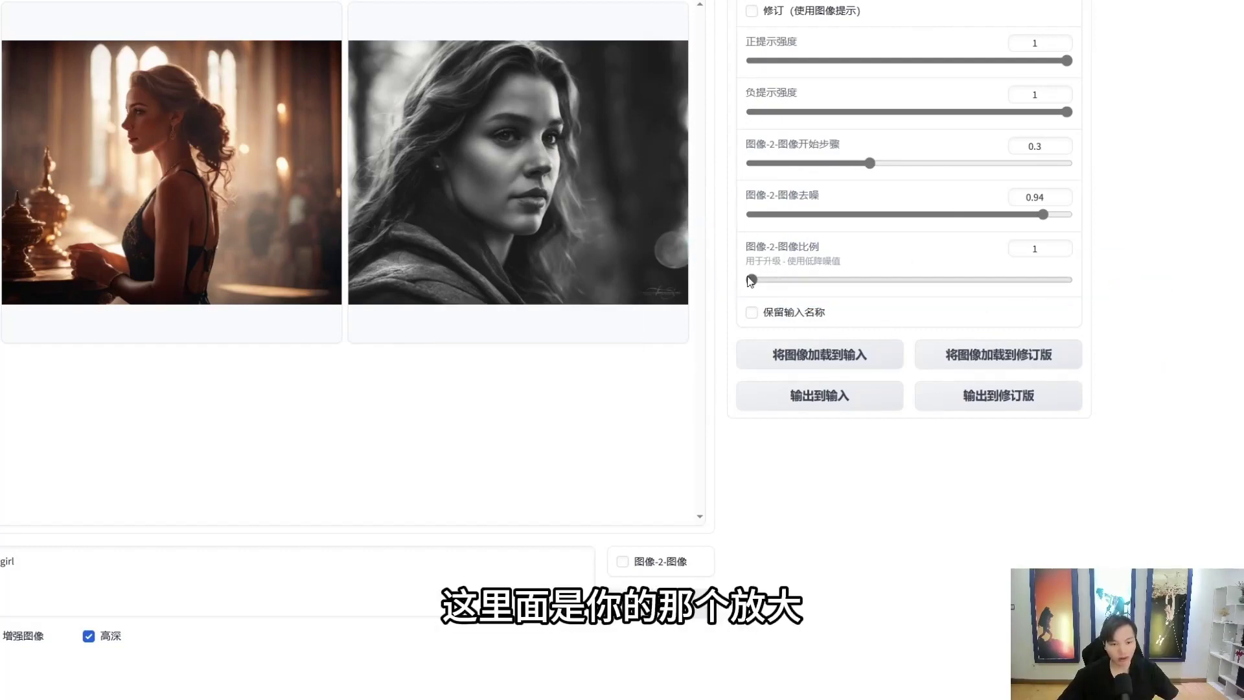
left_click(758, 272)
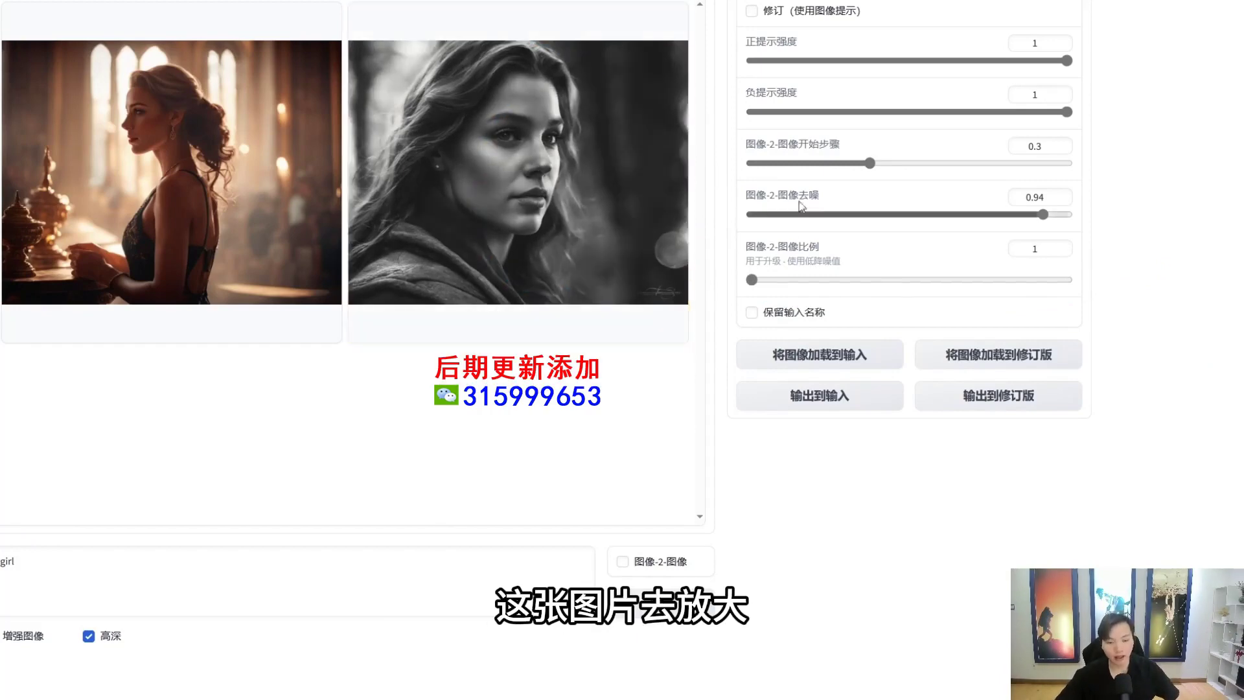
left_click(1069, 281)
left_click_drag(869, 278, 750, 280)
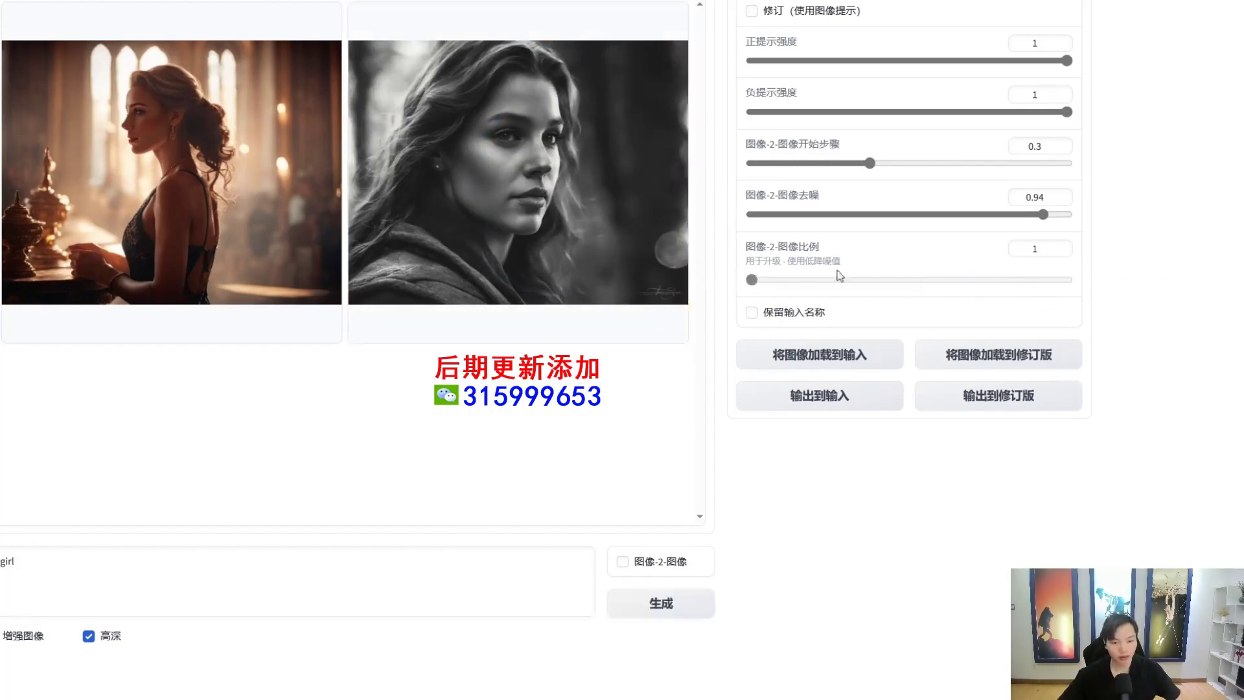
Step: Open the file chooser for loading an input image and close it without choosing a file
mouse_move(726, 2)
left_mouse_down()
mouse_move(983, 474)
mouse_move(1134, 1)
left_mouse_up()
mouse_move(806, 318)
left_mouse_down()
mouse_move(721, 331)
mouse_move(776, 381)
left_mouse_up()
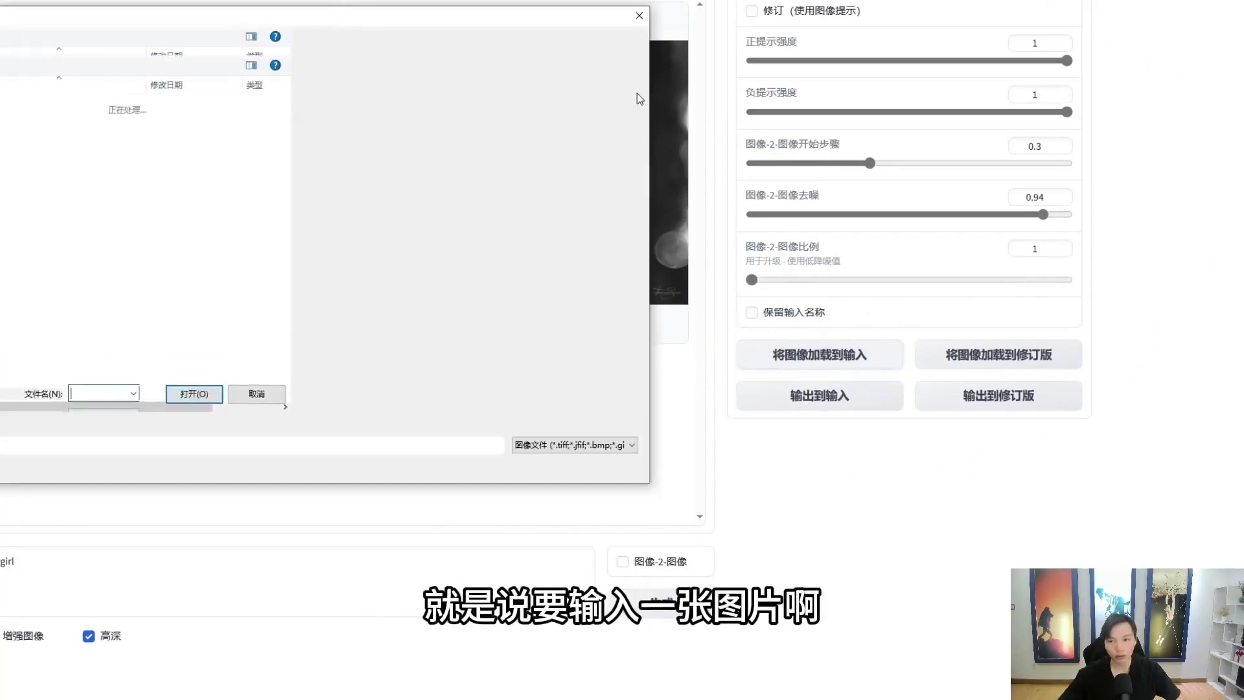
left_click(640, 14)
mouse_move(787, 321)
left_mouse_down()
mouse_move(746, 323)
mouse_move(757, 328)
left_mouse_up()
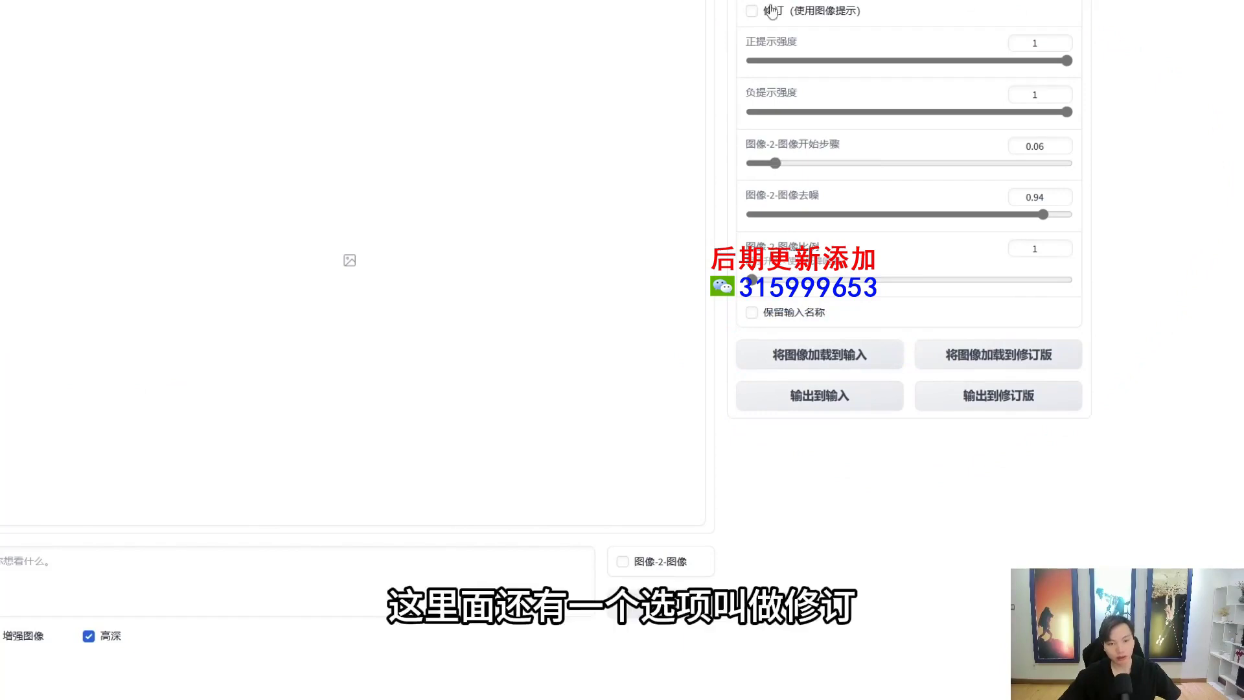
Step: Enable 修订（使用图像提示） in the image-to-image settings
mouse_move(752, 13)
left_mouse_down()
mouse_move(786, 75)
mouse_move(741, 26)
mouse_move(786, 214)
left_mouse_up()
left_click(751, 11)
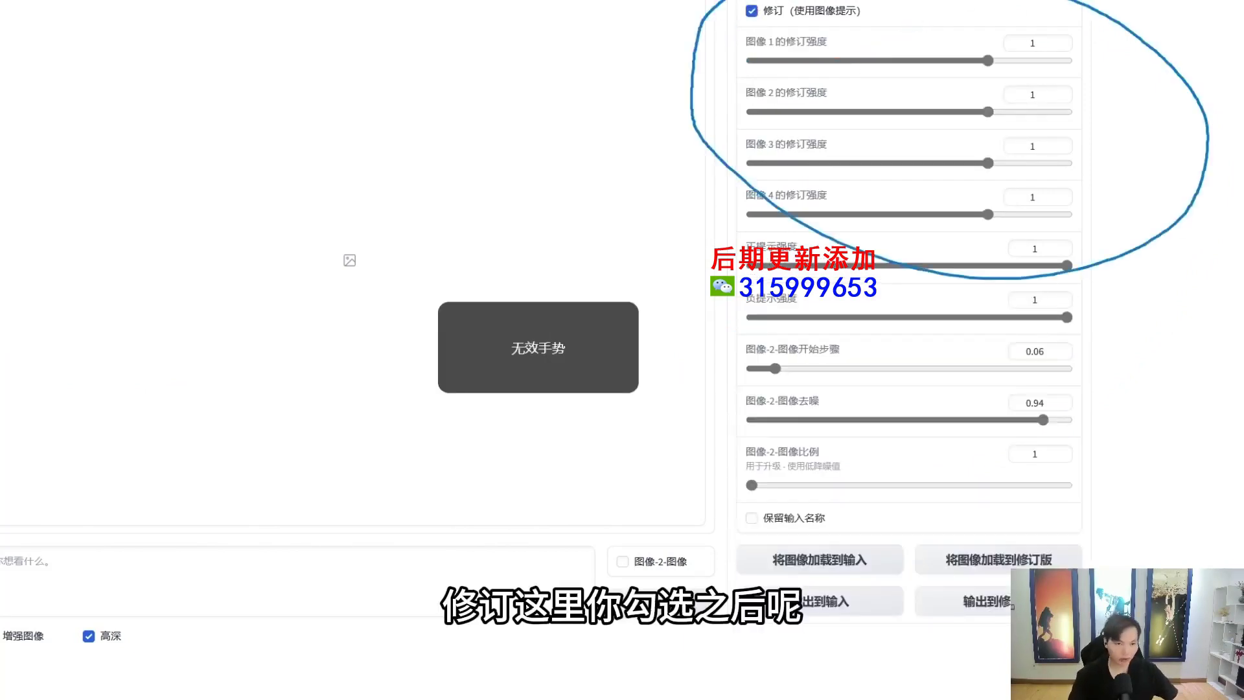
mouse_move(718, 38)
left_mouse_down()
mouse_move(975, 43)
mouse_move(1109, 247)
mouse_move(806, 229)
left_mouse_up()
mouse_move(739, 18)
left_mouse_down()
mouse_move(1049, 200)
mouse_move(787, 190)
mouse_move(739, 50)
left_mouse_up()
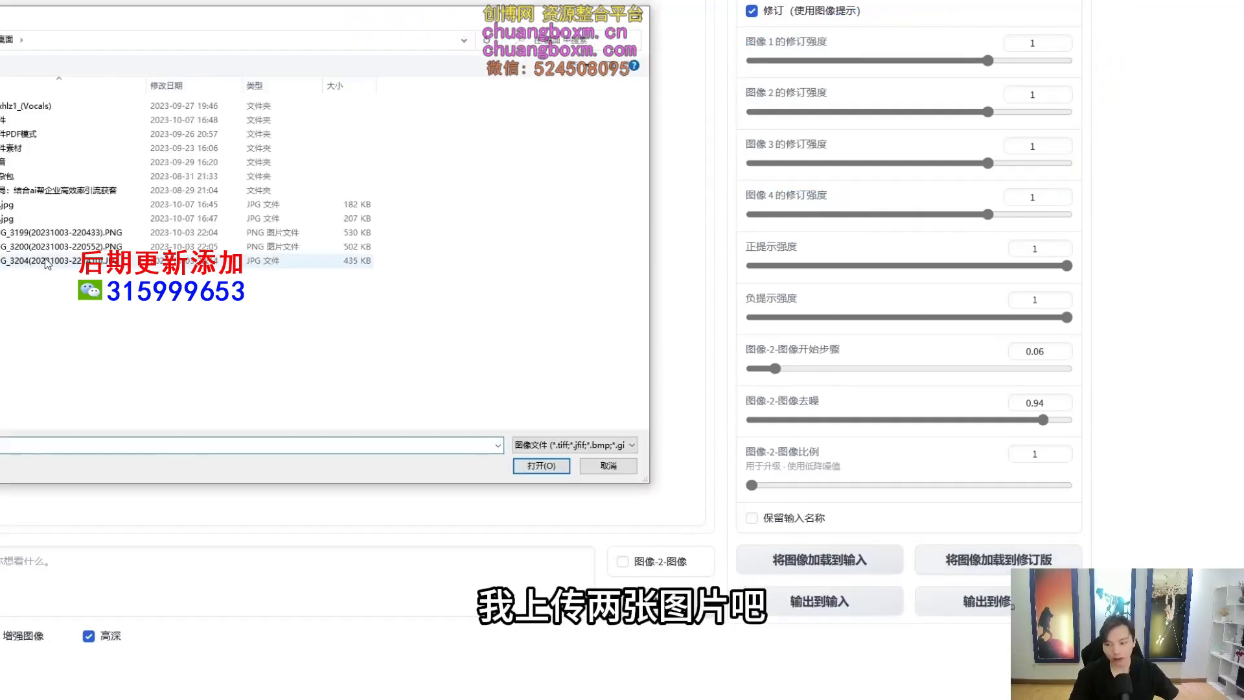
left_click(72, 234)
left_click(73, 247, "shift")
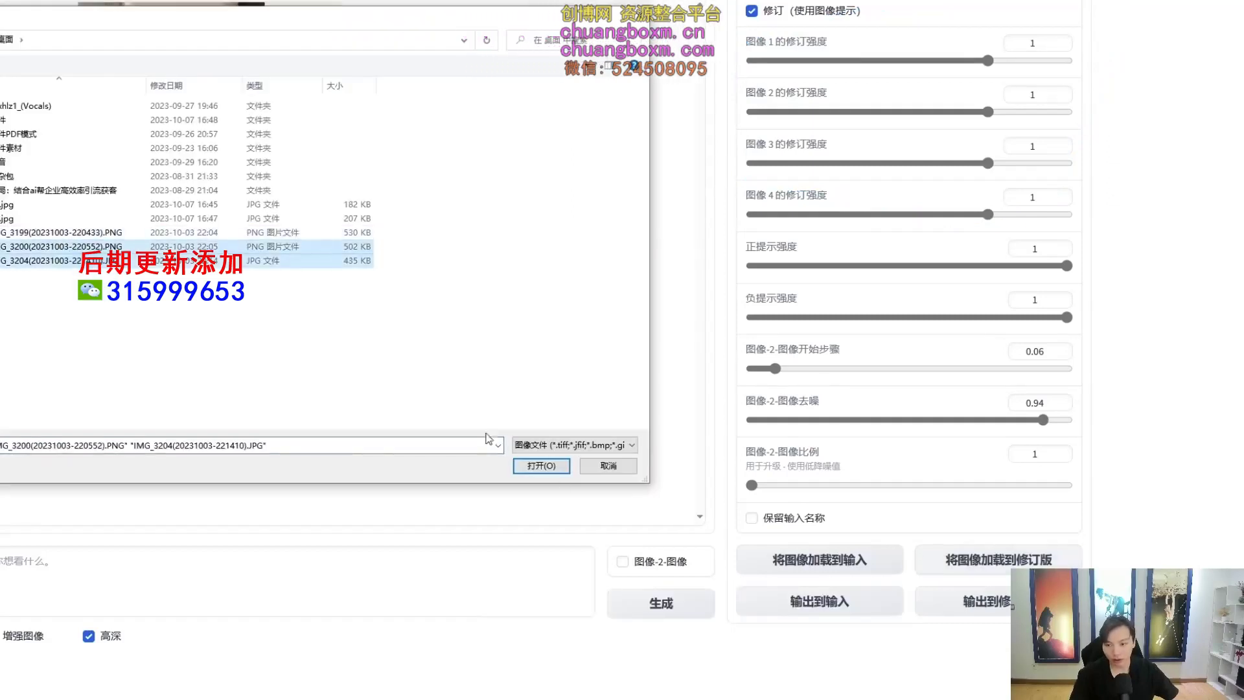
left_click(533, 462)
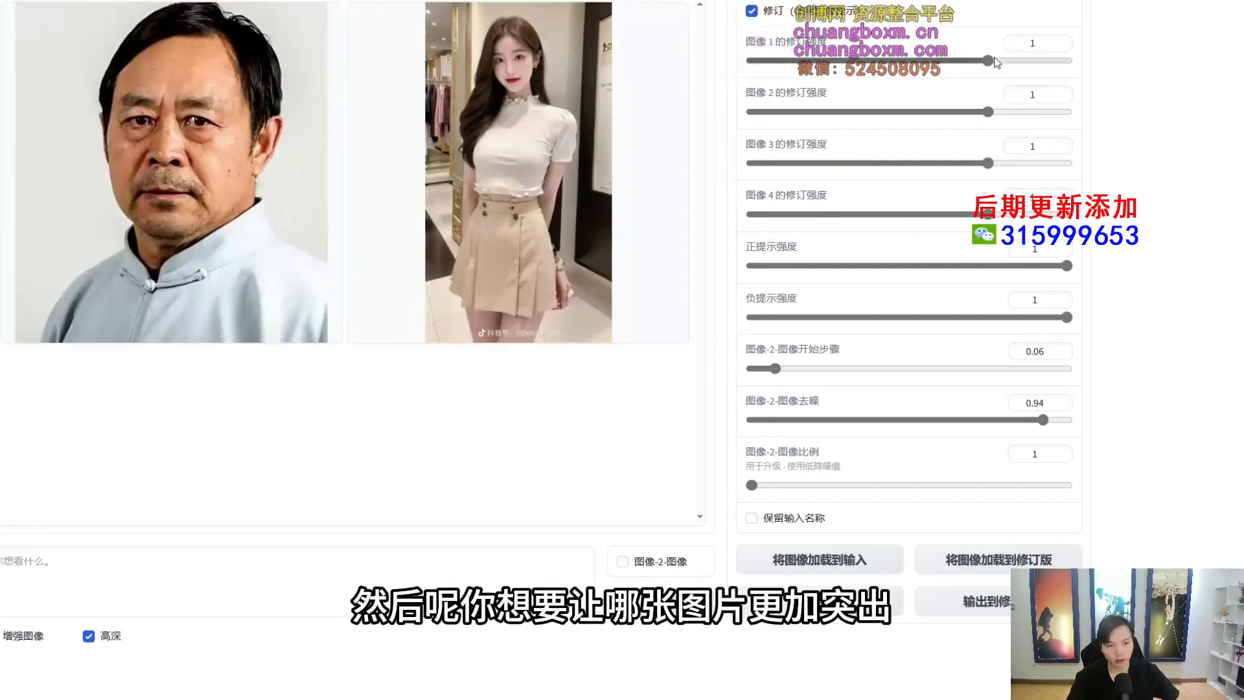
Step: Set the revision strength of image 1 to 1.41 and of image 2 to 0.85, and enable 图像-2-图像
left_click_drag(988, 60, 845, 67)
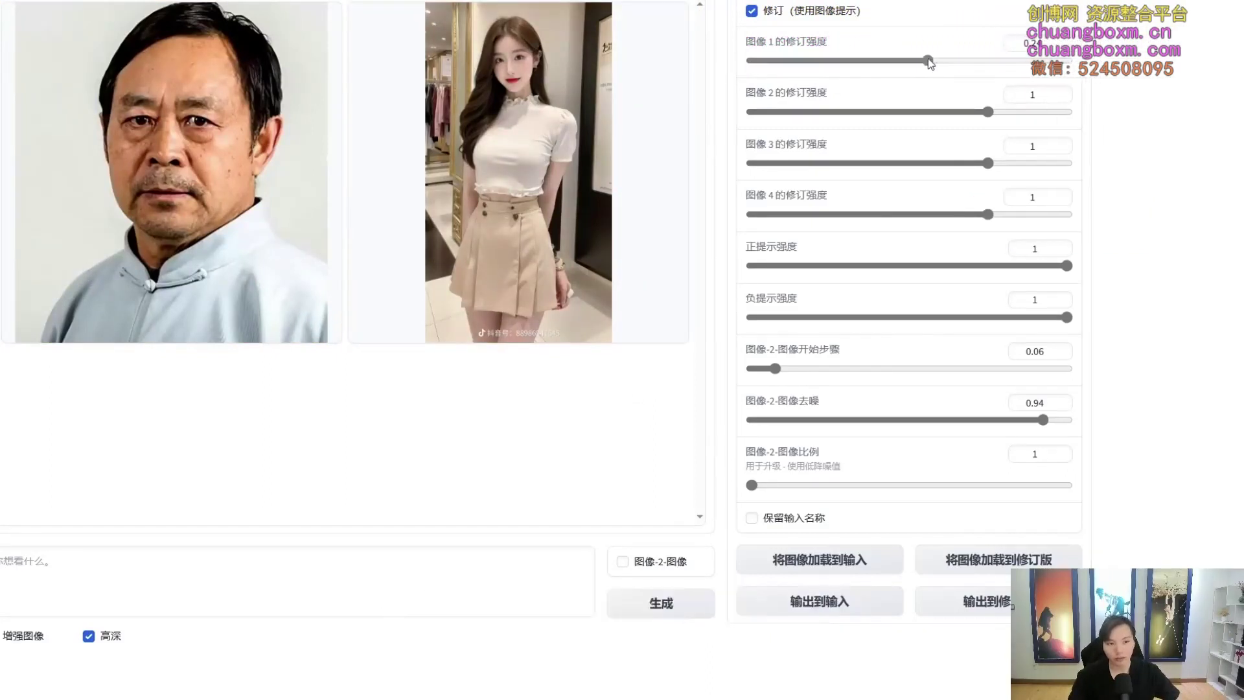
left_click_drag(928, 62, 1021, 63)
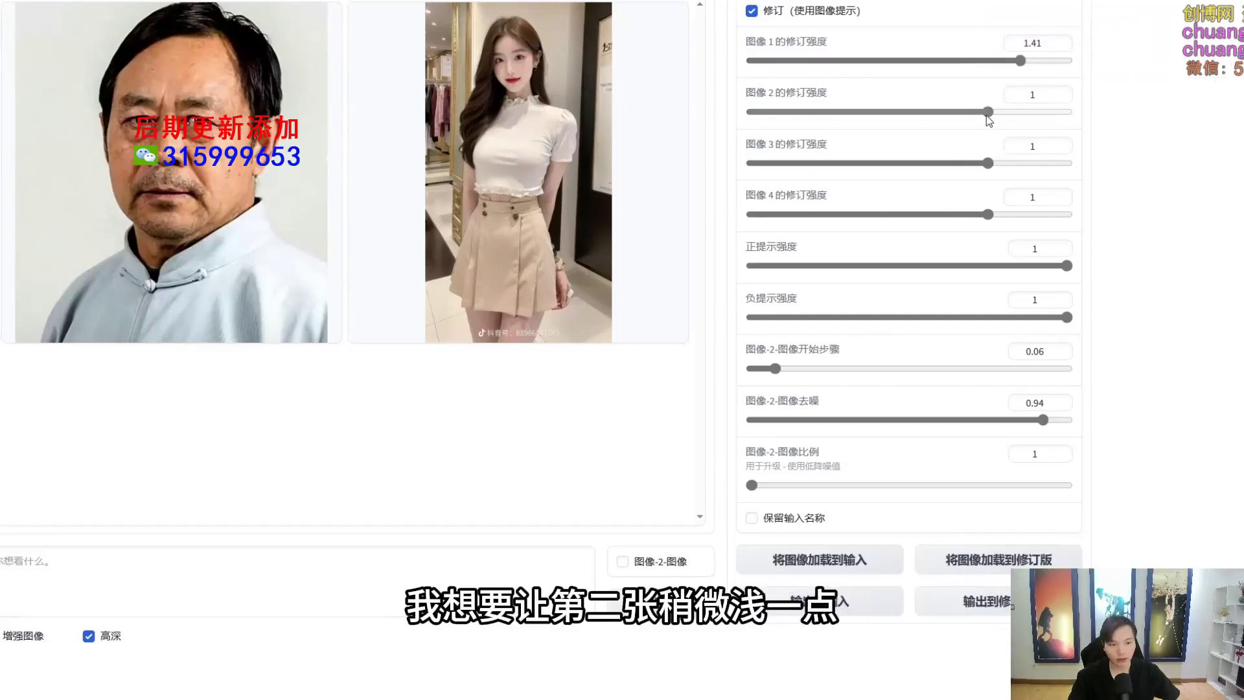
left_click_drag(981, 117, 981, 118)
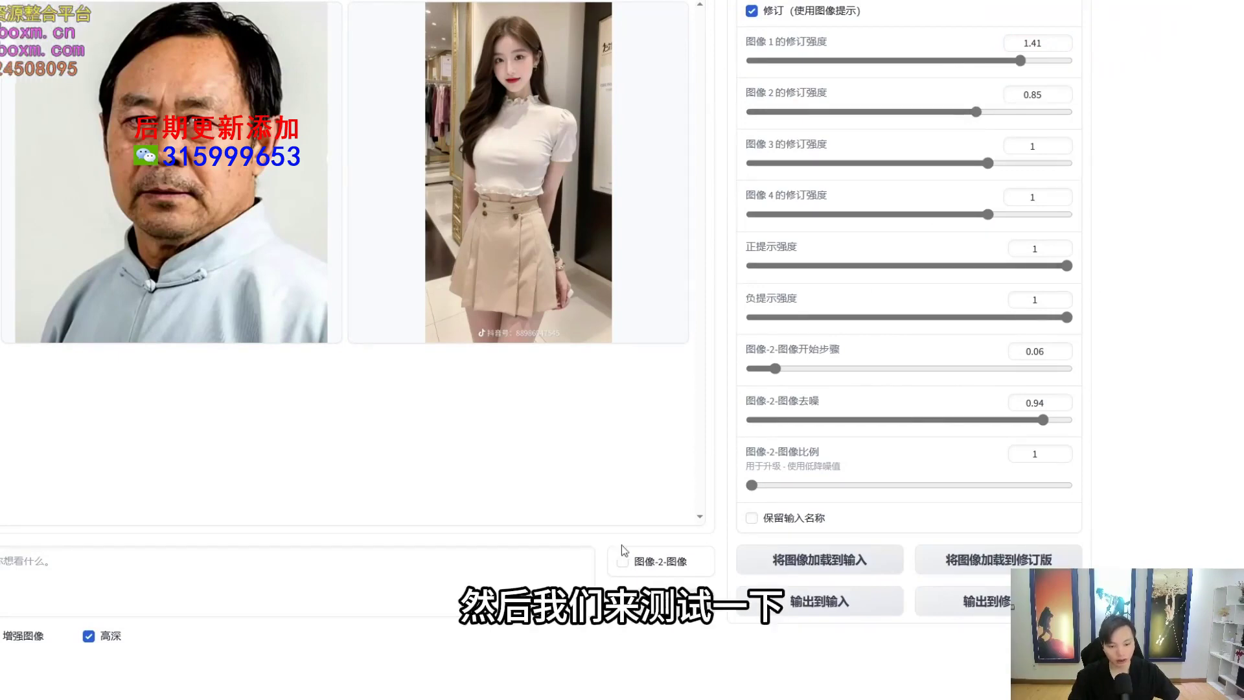
left_click(622, 561)
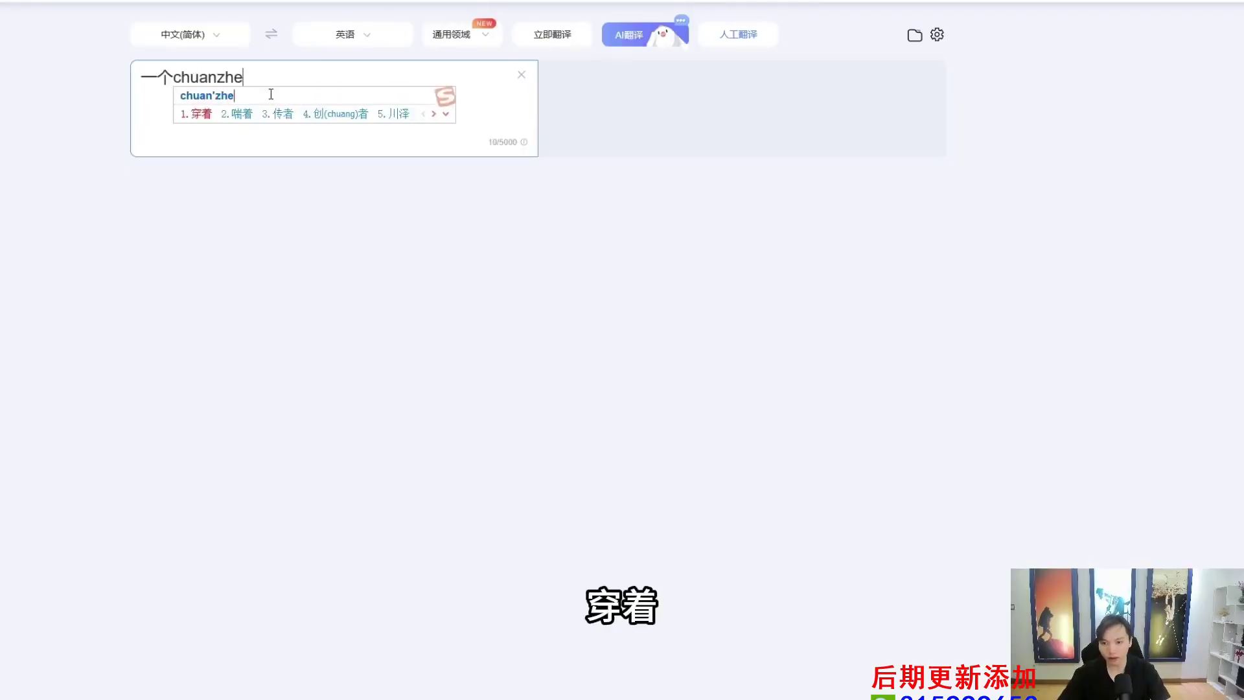
Step: Translate 一个穿着中国风衣服的女孩 into English on the translation site and use the girl wearing Chinese style clothes text as the Fooocus prompt
key("space")
type("zhongguofen")
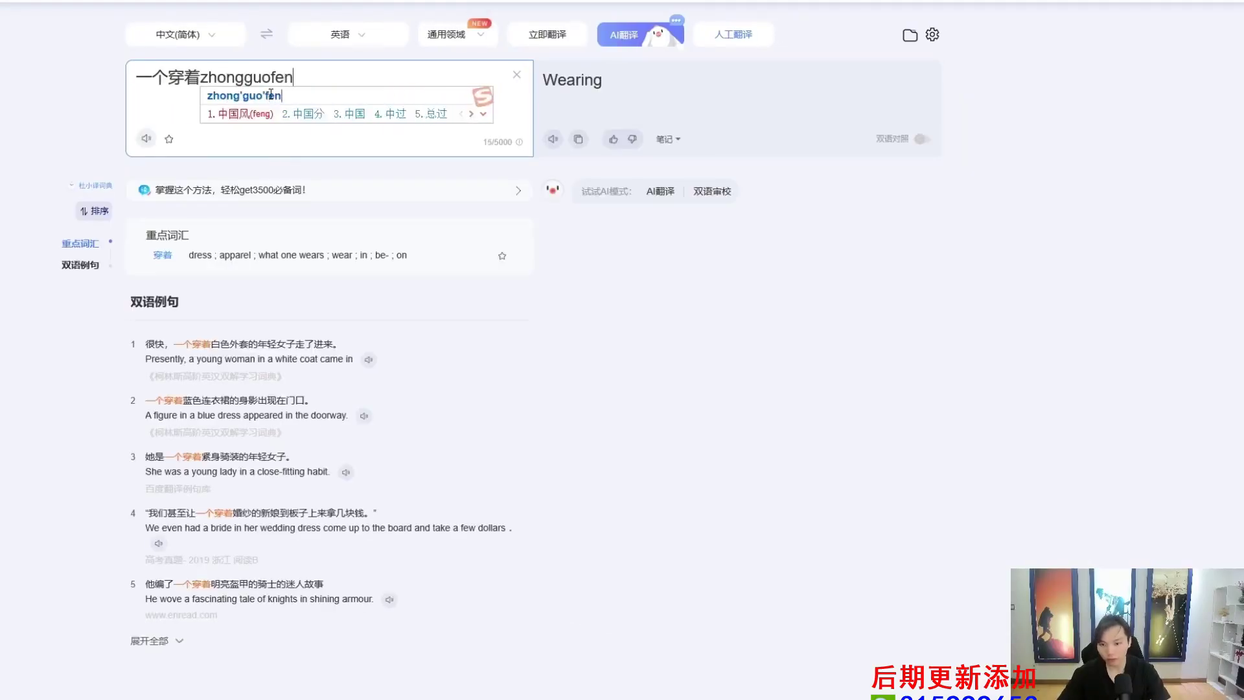
key("space")
type("yif")
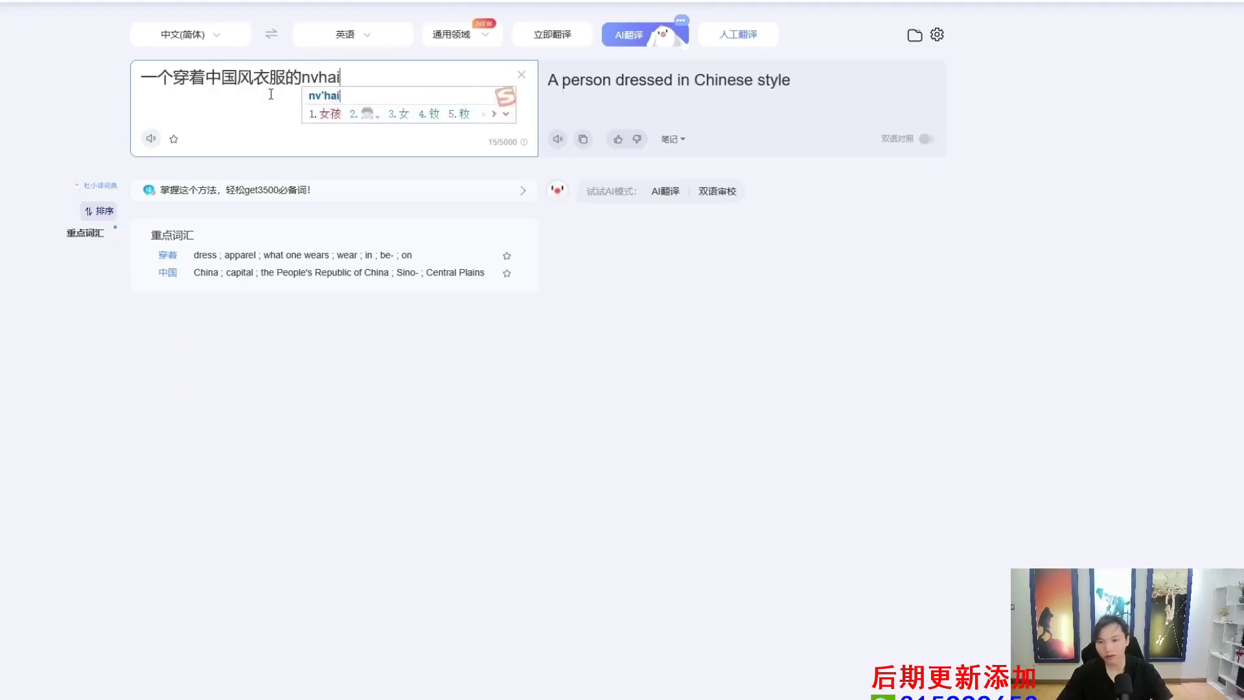
left_click_drag(801, 80, 548, 80)
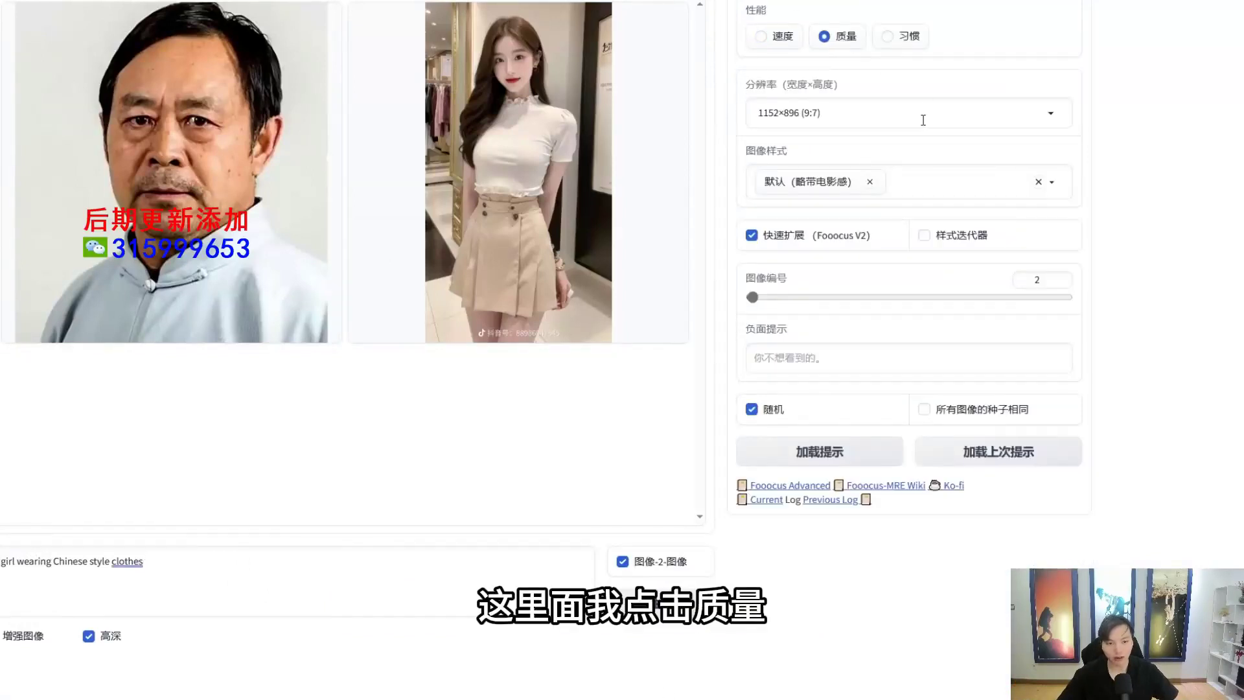
Step: Compare the available resolutions with the first source image and set the resolution to 1088×896 (17:14)
left_click(924, 120)
scroll(843, 453, "up", 2)
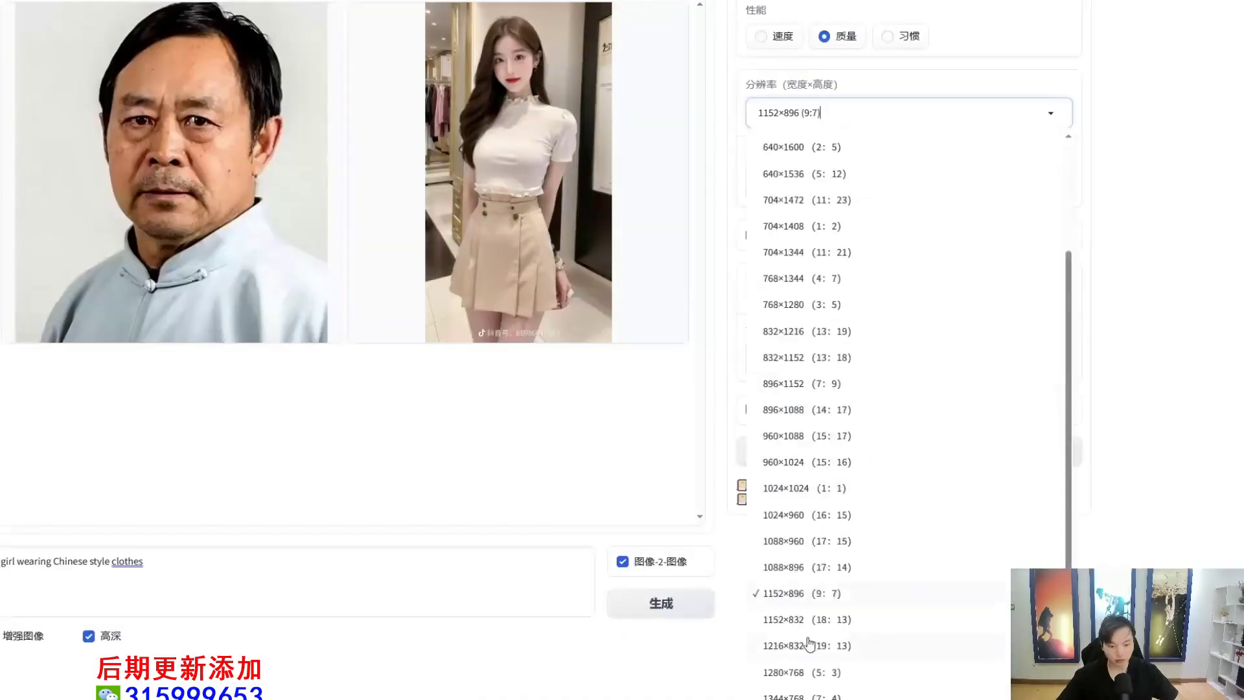
scroll(847, 645, "down", 3)
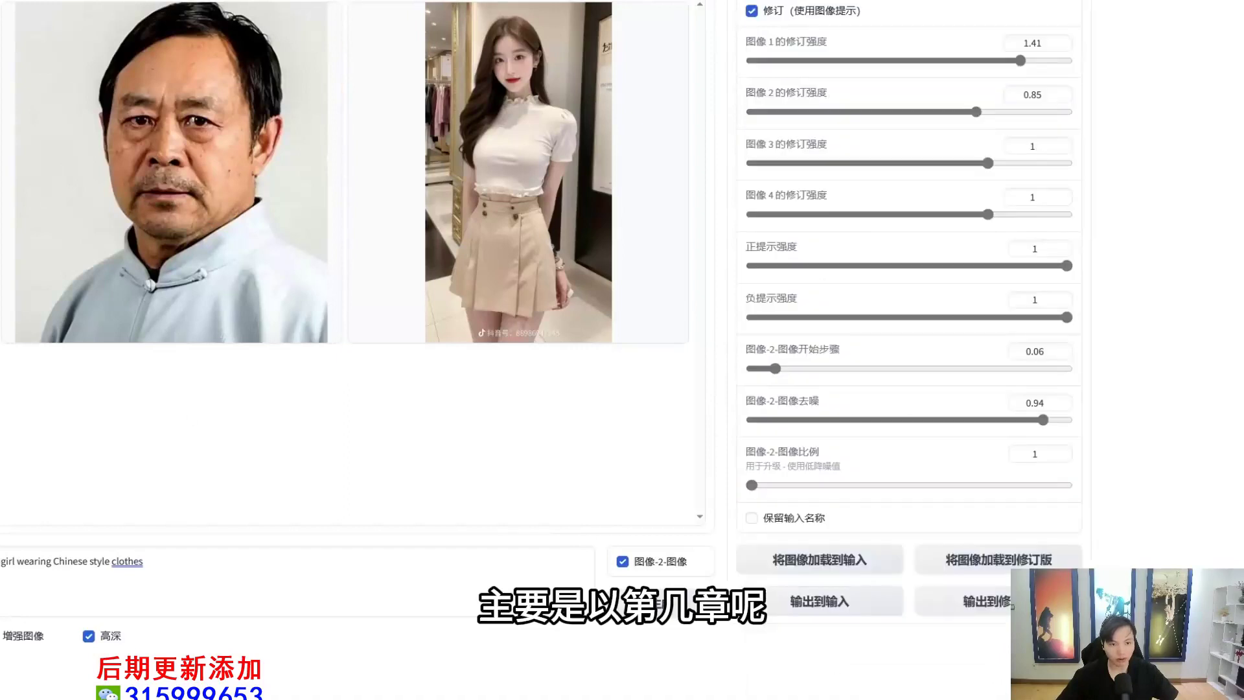
left_click_drag(151, 81, 264, 15)
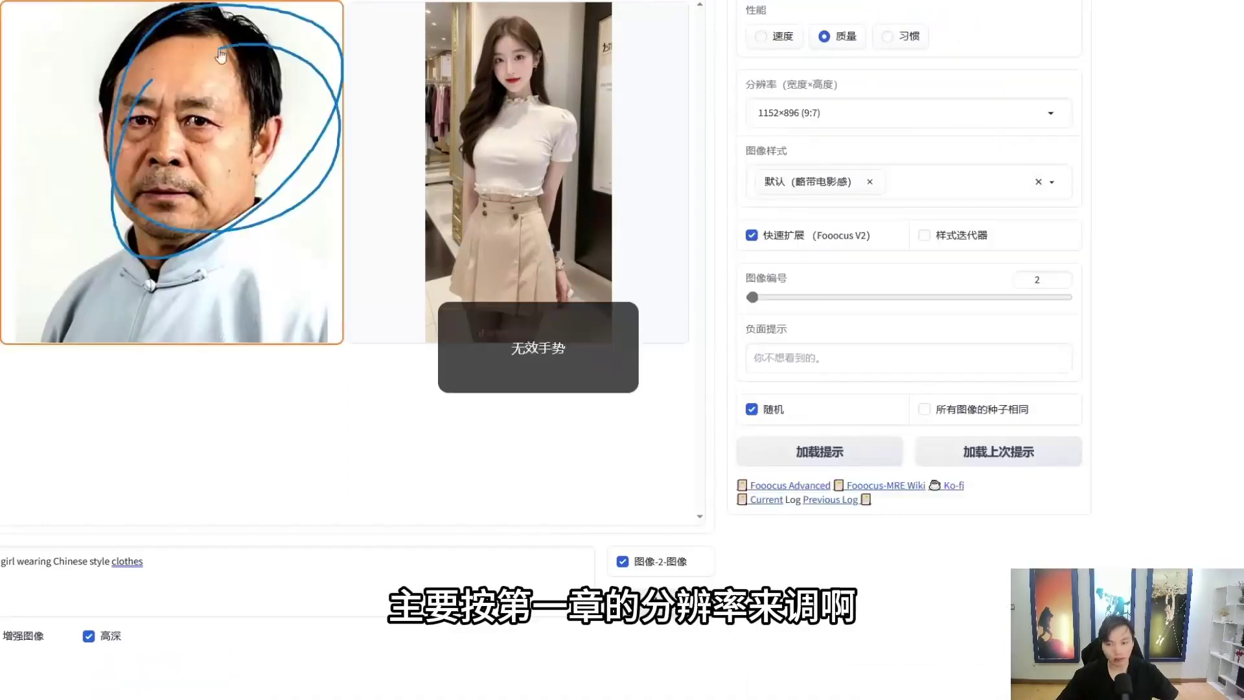
left_click_drag(219, 49, 187, 60)
left_click(843, 113)
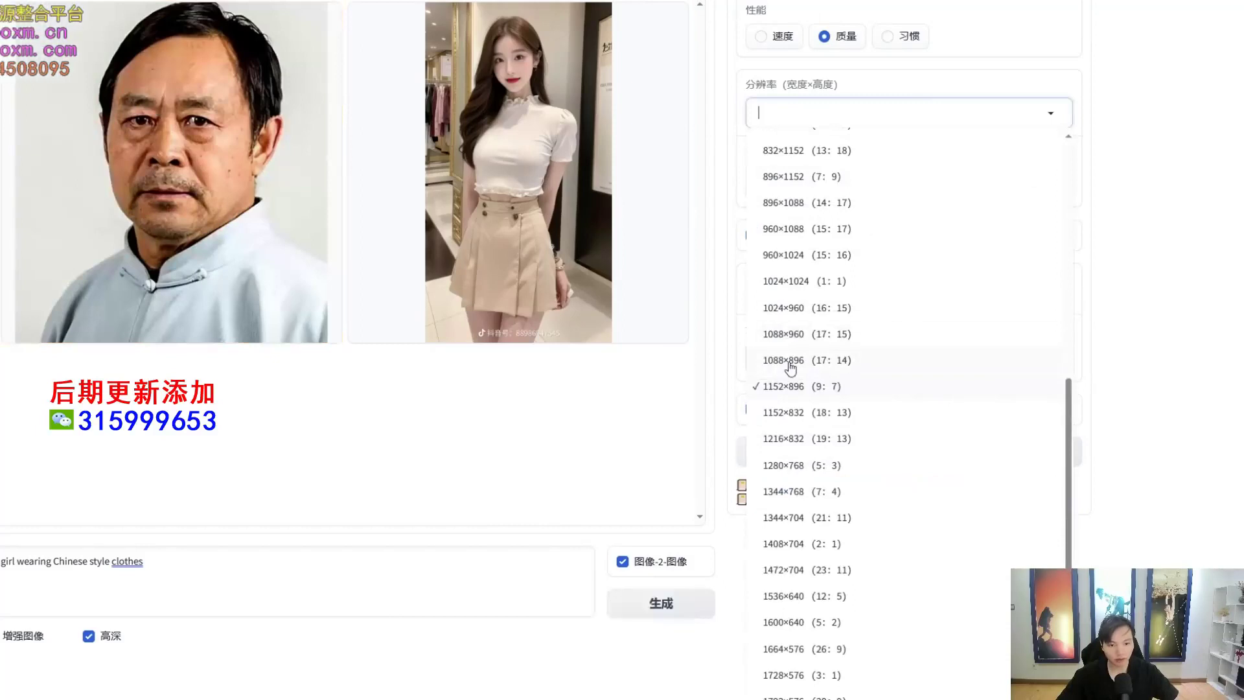
left_click(815, 361)
Step: Add the SAI Cinematic (SAI电影) image style and set 图像编号 to 1
left_click(940, 176)
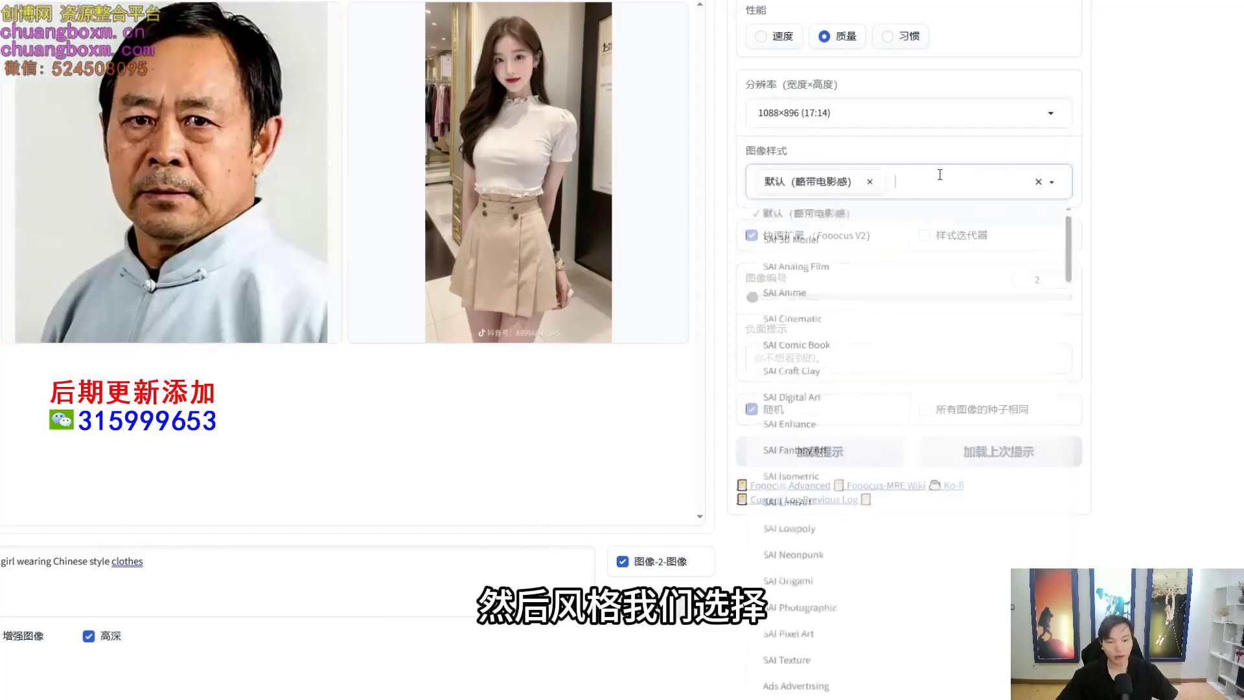
left_click(907, 317)
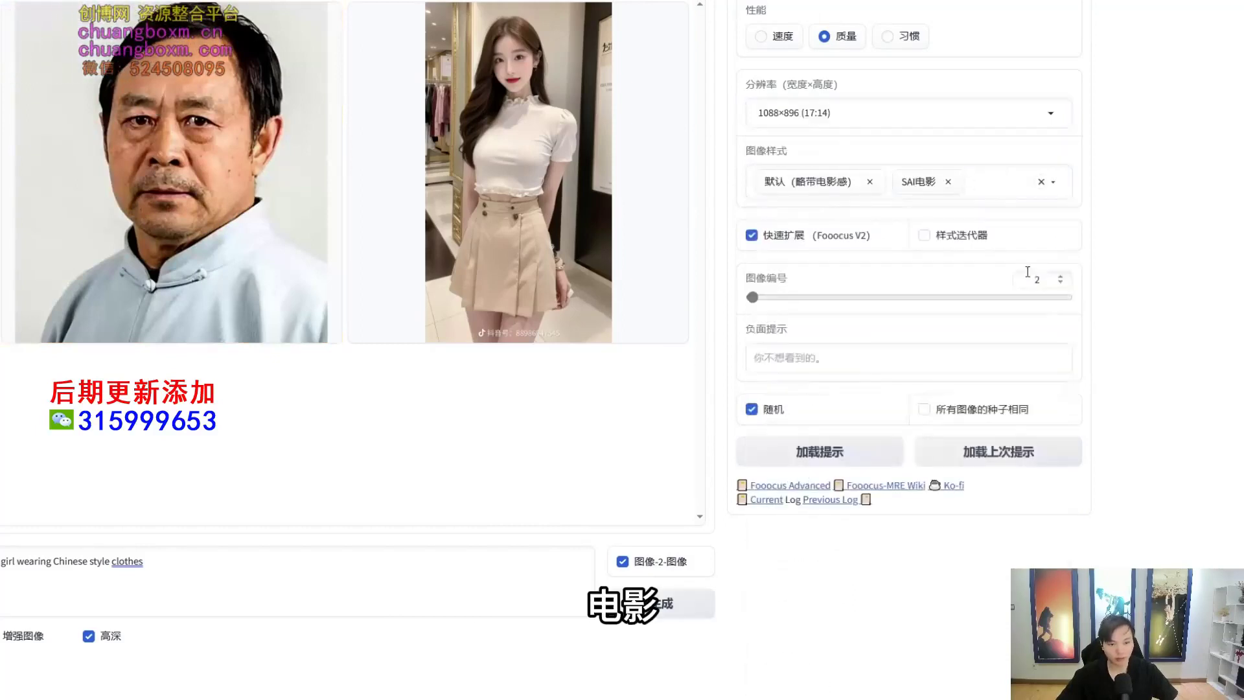
left_click(753, 298)
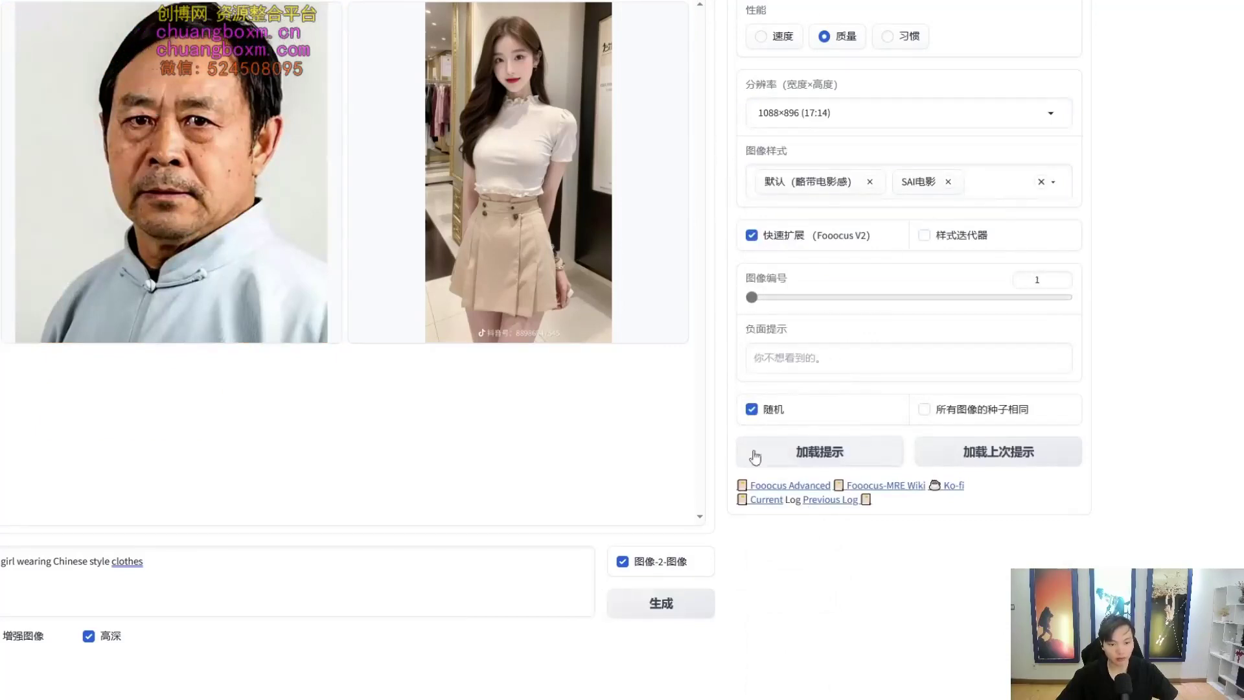
Step: Return to the image-to-image settings and look over the revision strengths, both source images and the prompt
left_click(843, 2)
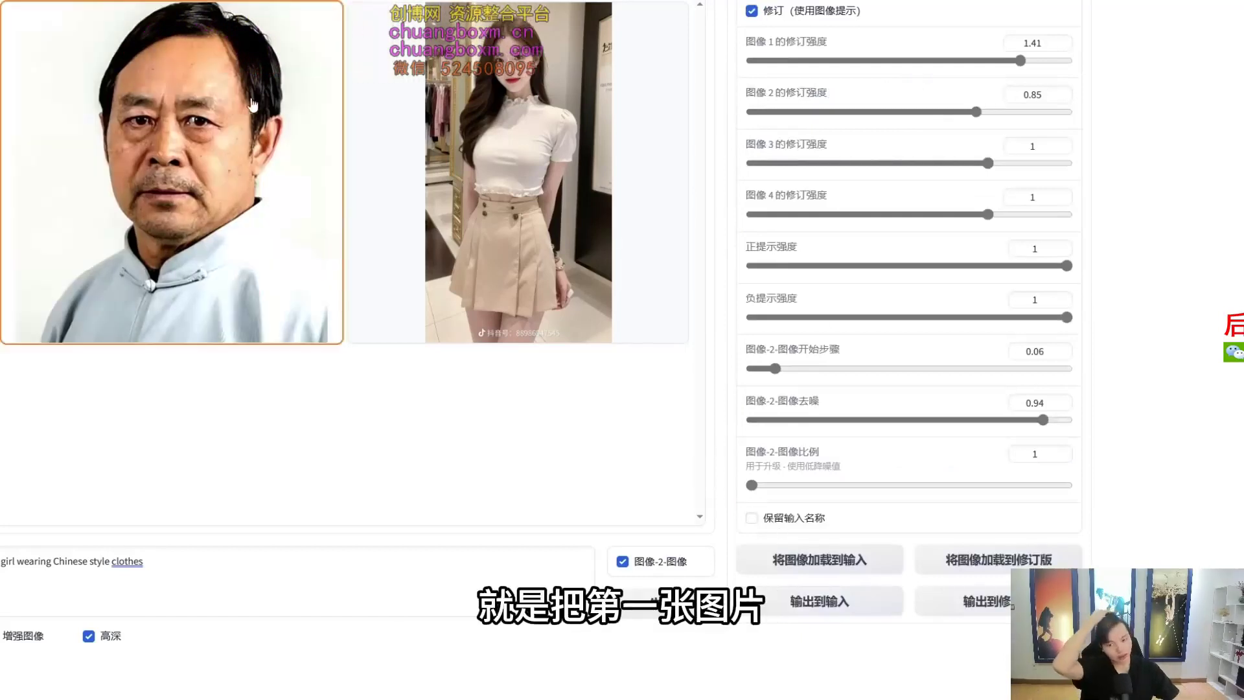
mouse_move(250, 96)
left_mouse_down()
mouse_move(367, 103)
mouse_move(236, 89)
left_mouse_up()
mouse_move(528, 123)
left_mouse_down()
mouse_move(657, 221)
mouse_move(492, 145)
left_mouse_up()
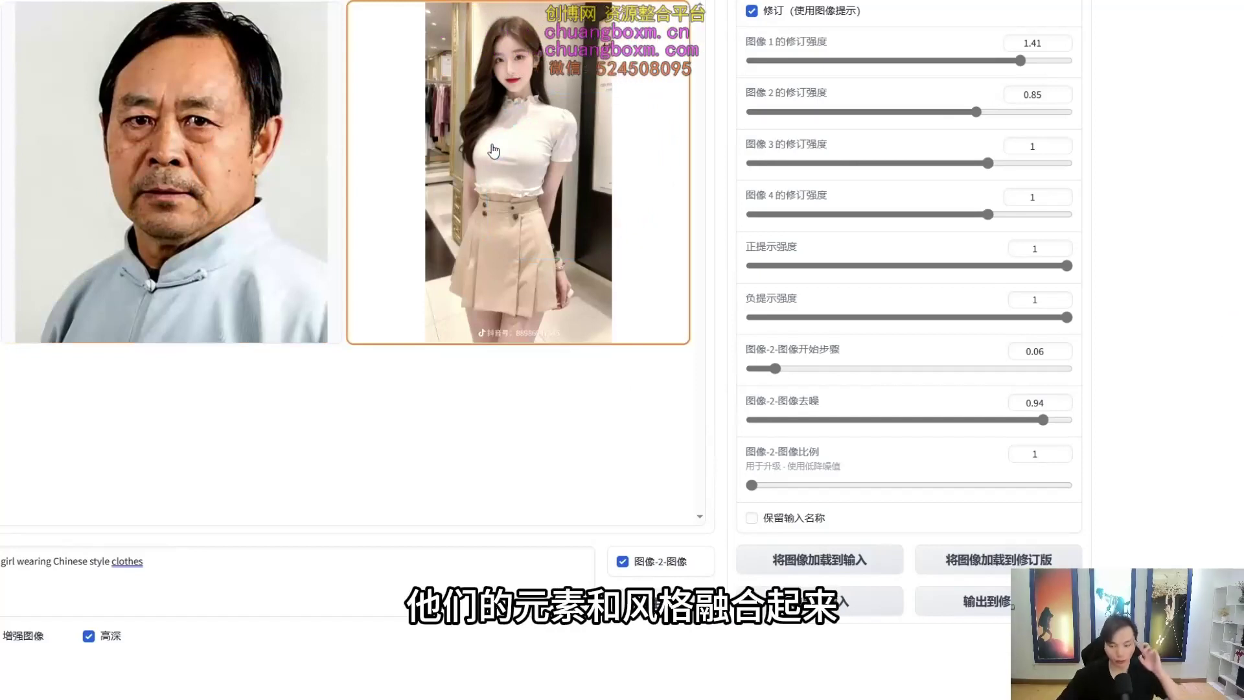
mouse_move(145, 562)
left_mouse_down()
mouse_move(0, 562)
mouse_move(144, 562)
left_mouse_up()
left_click(1, 570)
left_click(239, 480)
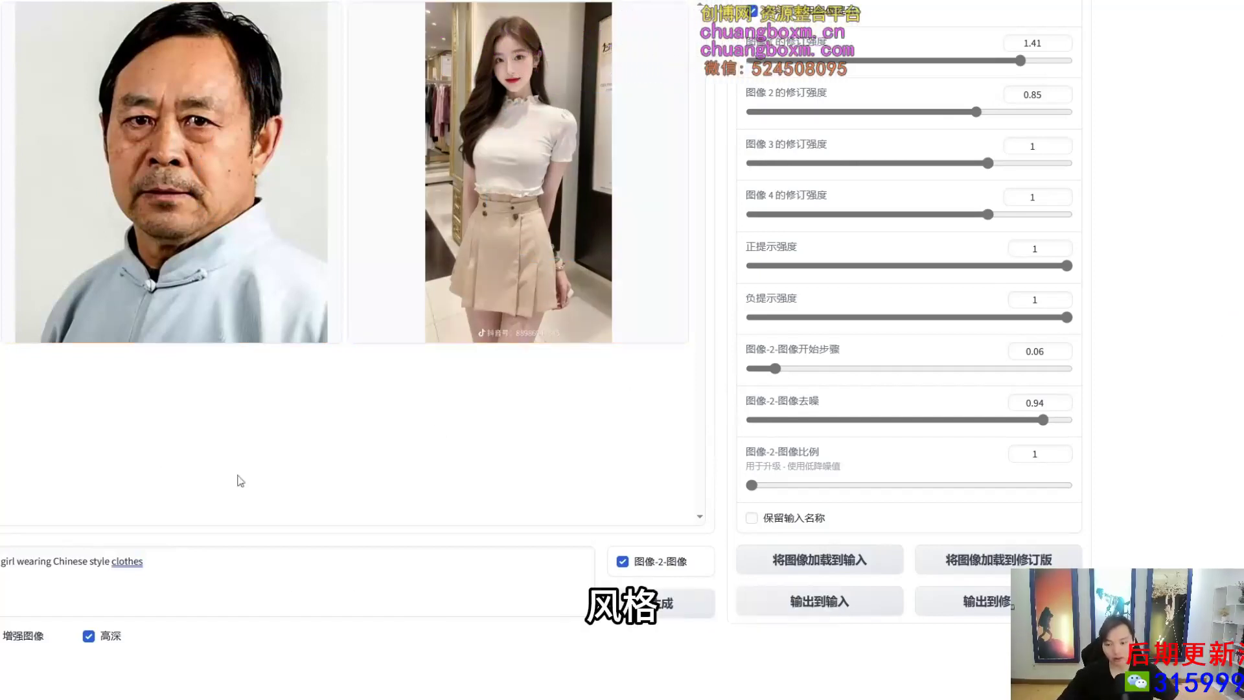
Step: Generate the blended image from the two source images and the prompt, and check the model loading in the Fooocus console
left_click(660, 602)
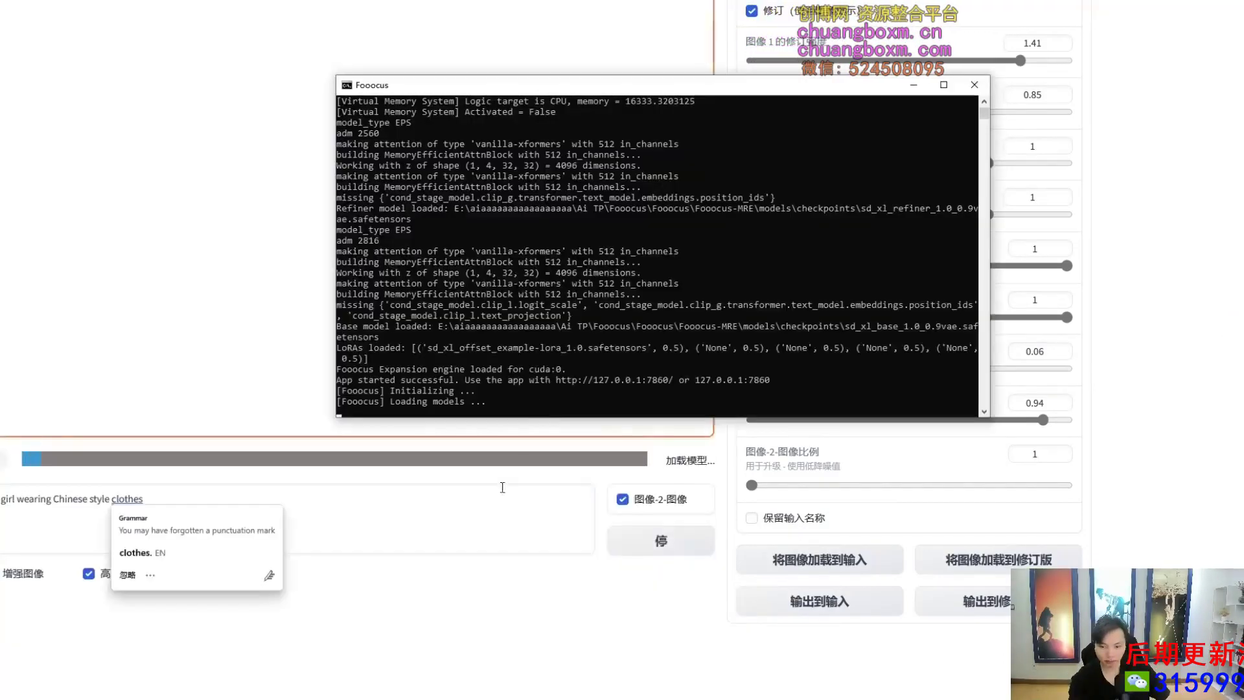
left_click(511, 381)
left_click(499, 380)
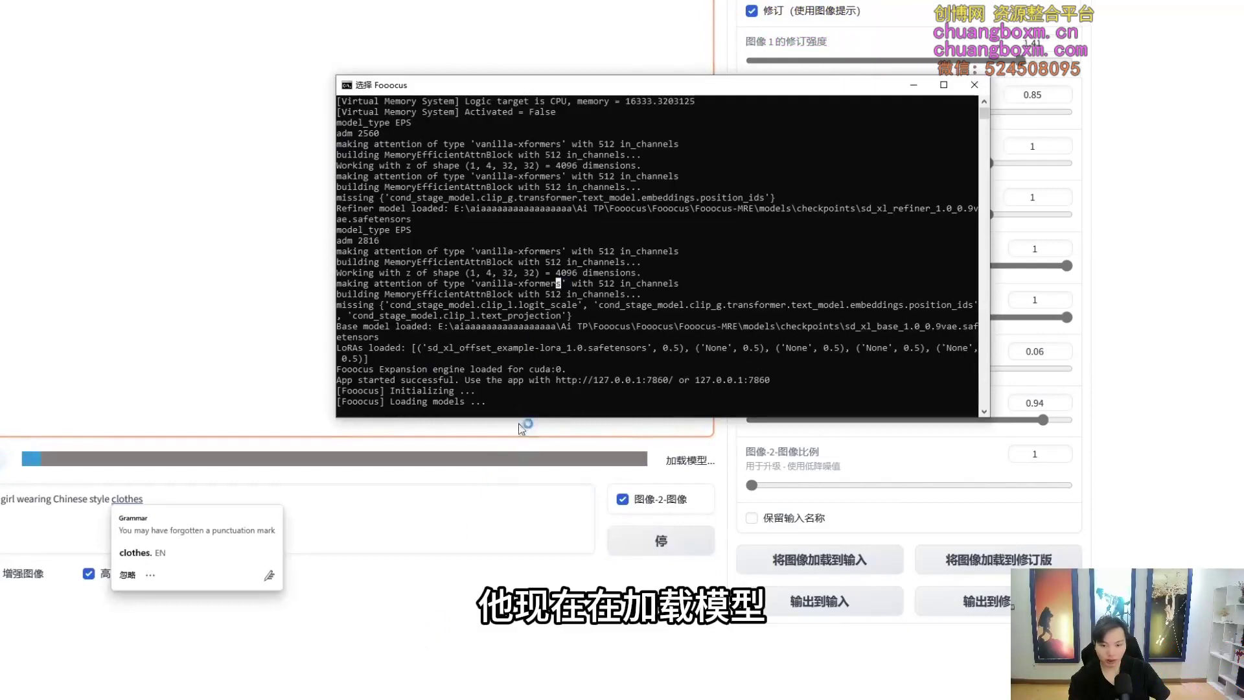
left_click(520, 402)
right_click(521, 402)
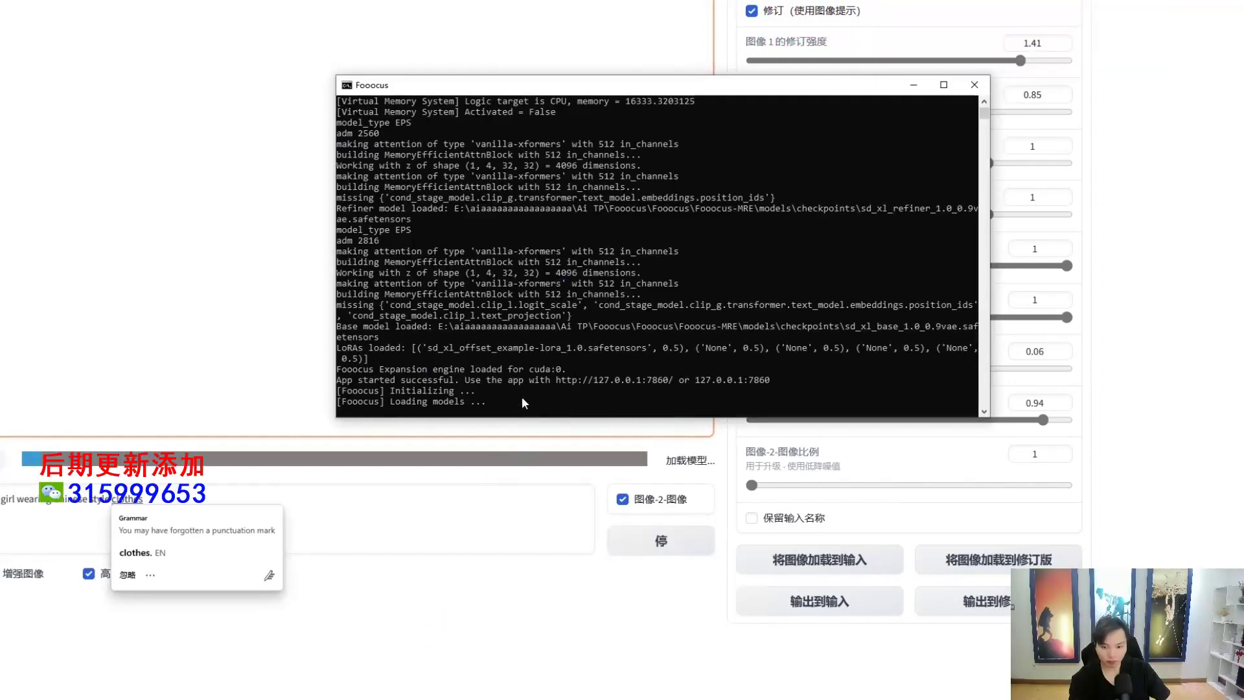
left_click(516, 678)
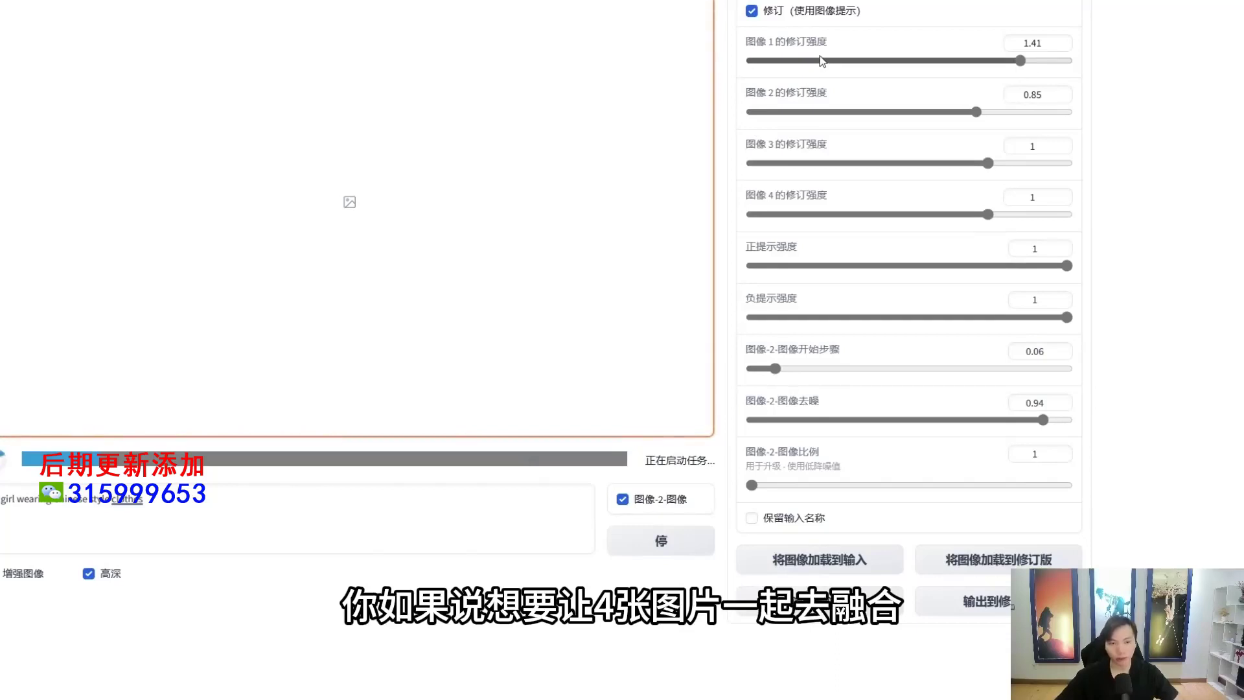
Step: Examine the revision strengths of images 1 to 4 and the prompt while the image is generating
left_click_drag(851, 1, 1140, 46)
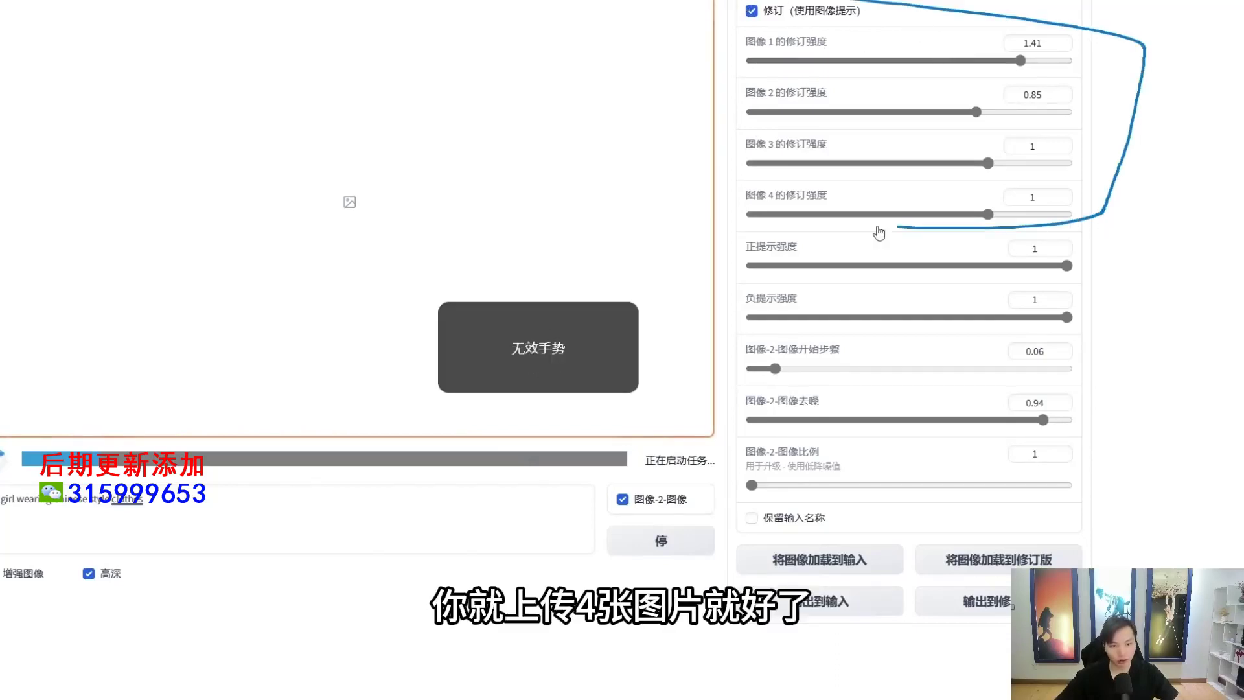
mouse_move(879, 232)
left_mouse_down()
mouse_move(750, 181)
mouse_move(752, 3)
left_mouse_up()
mouse_move(1064, 1)
left_mouse_down()
mouse_move(1150, 29)
mouse_move(741, 125)
mouse_move(739, 2)
left_mouse_up()
mouse_move(928, 22)
left_mouse_down()
mouse_move(890, 77)
mouse_move(963, 137)
mouse_move(1012, 22)
left_mouse_up()
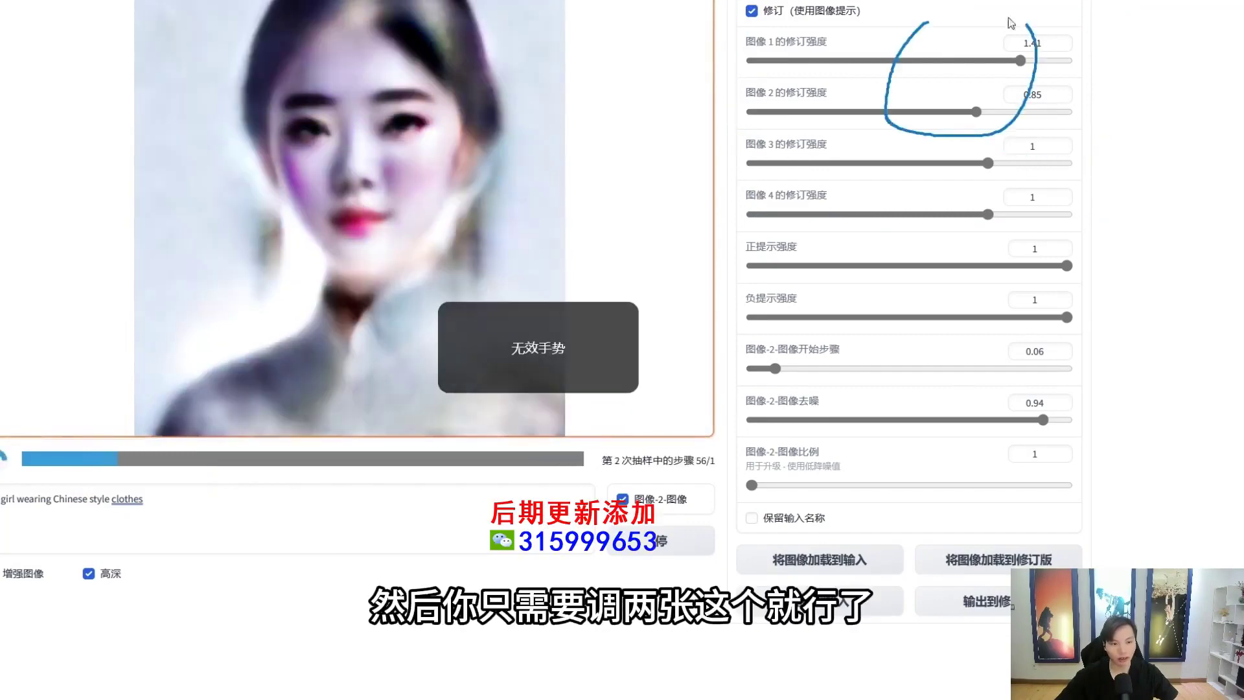
mouse_move(903, 129)
left_mouse_down()
mouse_move(859, 177)
mouse_move(967, 200)
mouse_move(915, 117)
mouse_move(890, 128)
mouse_move(861, 200)
mouse_move(930, 180)
mouse_move(855, 227)
mouse_move(873, 254)
left_mouse_up()
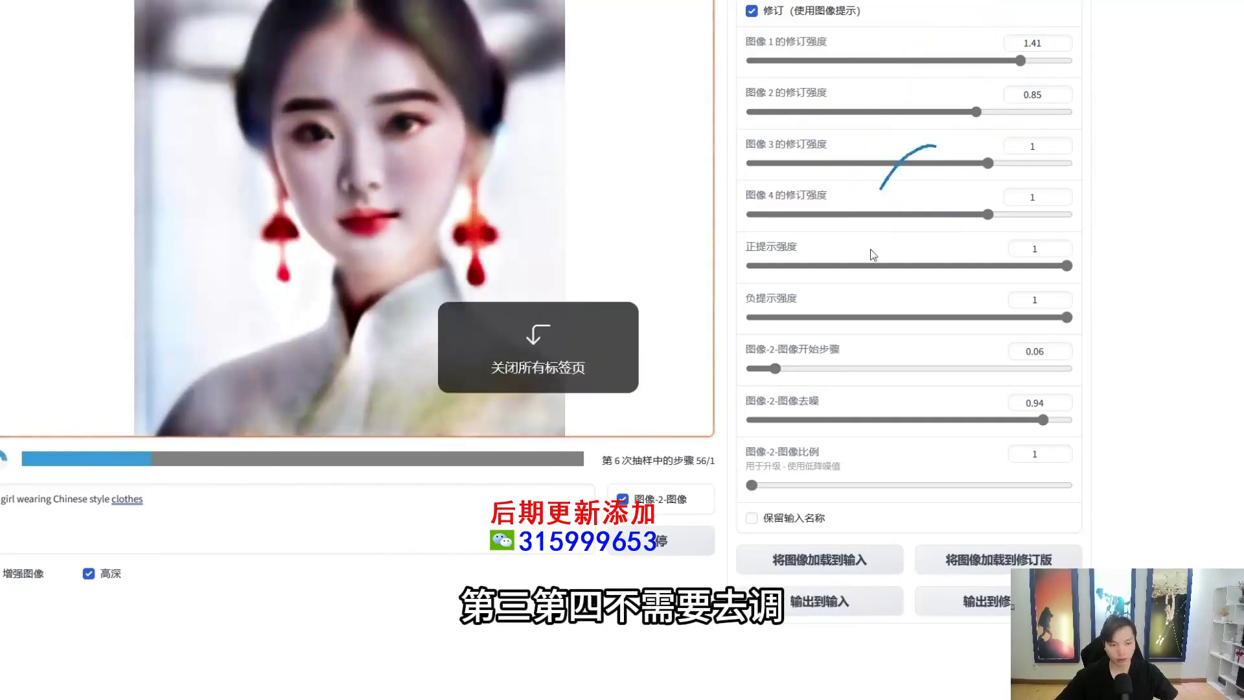
left_click_drag(143, 499, 73, 505)
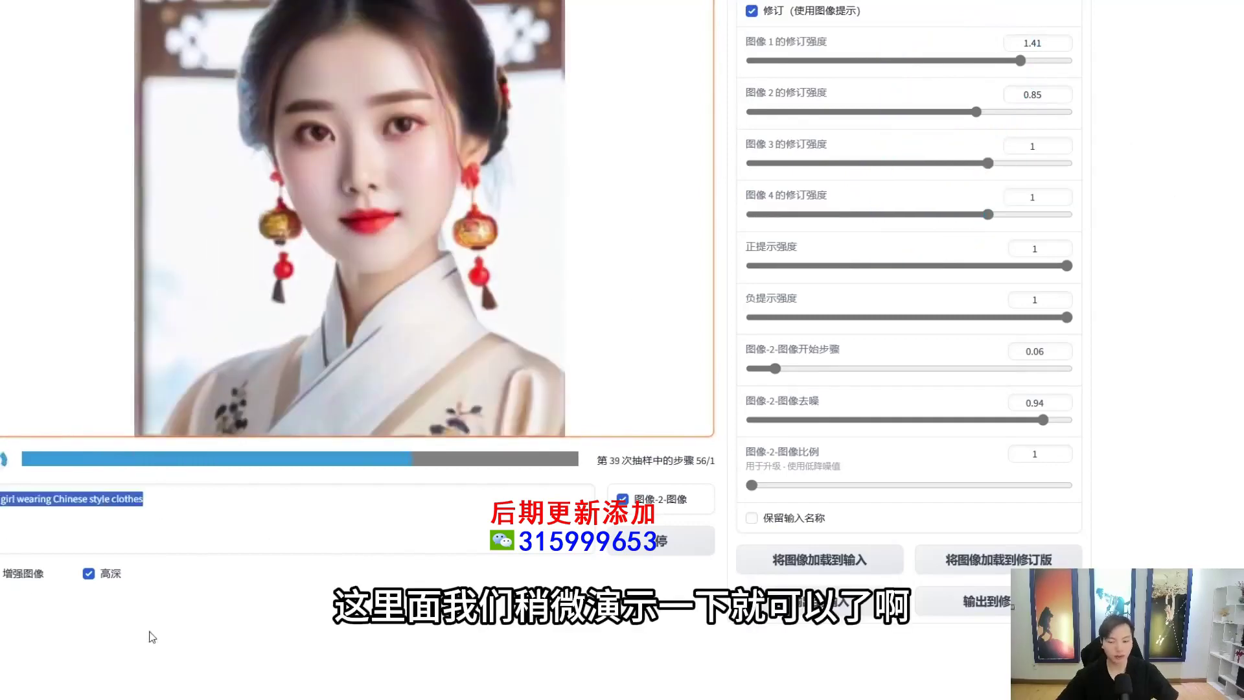
left_click(296, 650)
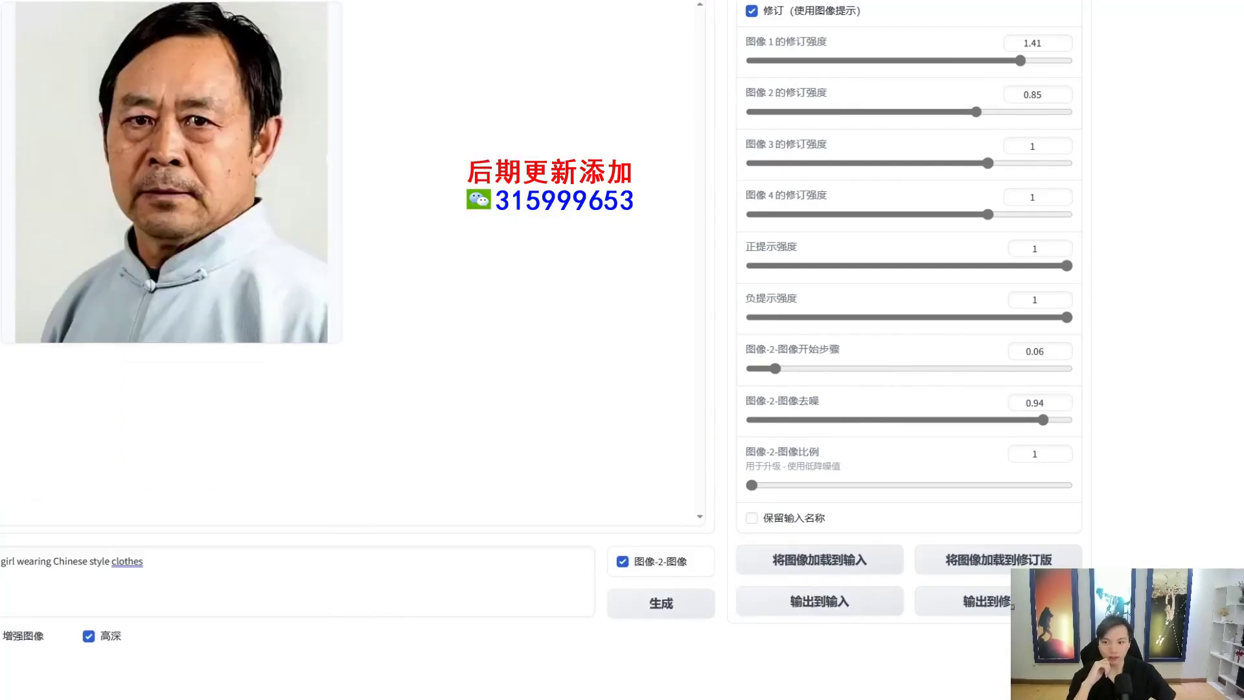
Step: Compare the generated portrait's face and pose with the first source image and check the image 1 revision strength
left_click_drag(895, 24, 1060, 25)
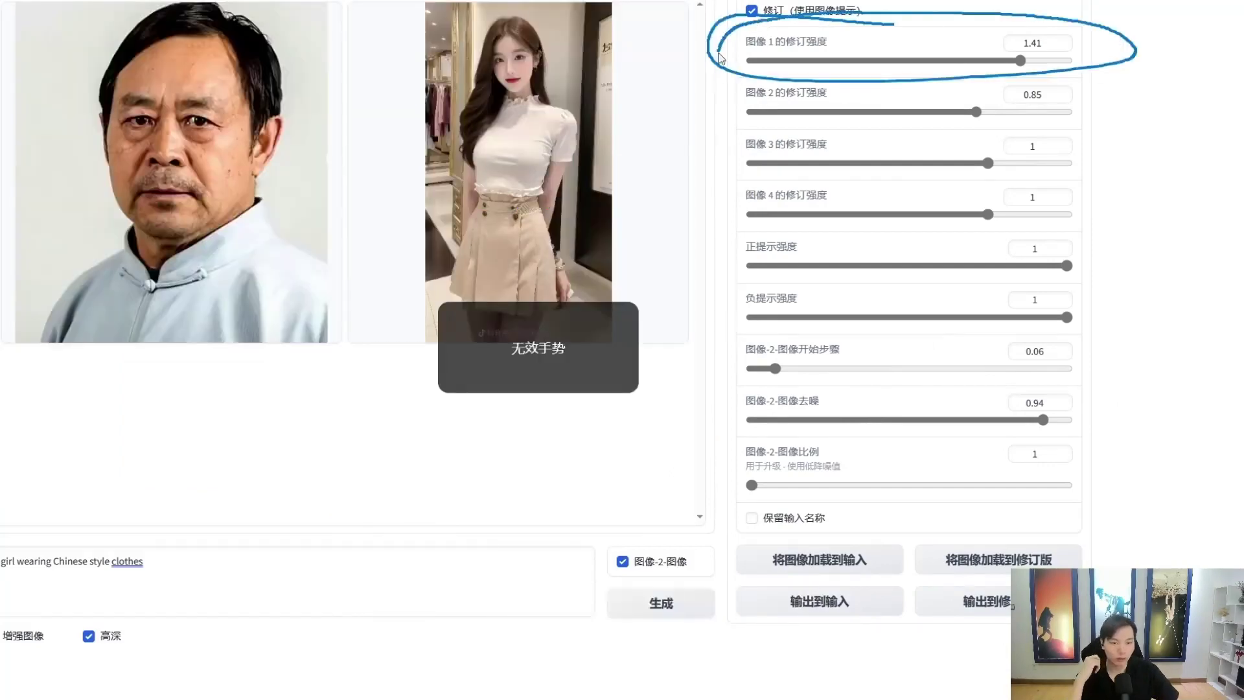
left_click_drag(255, 34, 212, 50)
left_click_drag(295, 20, 231, 34)
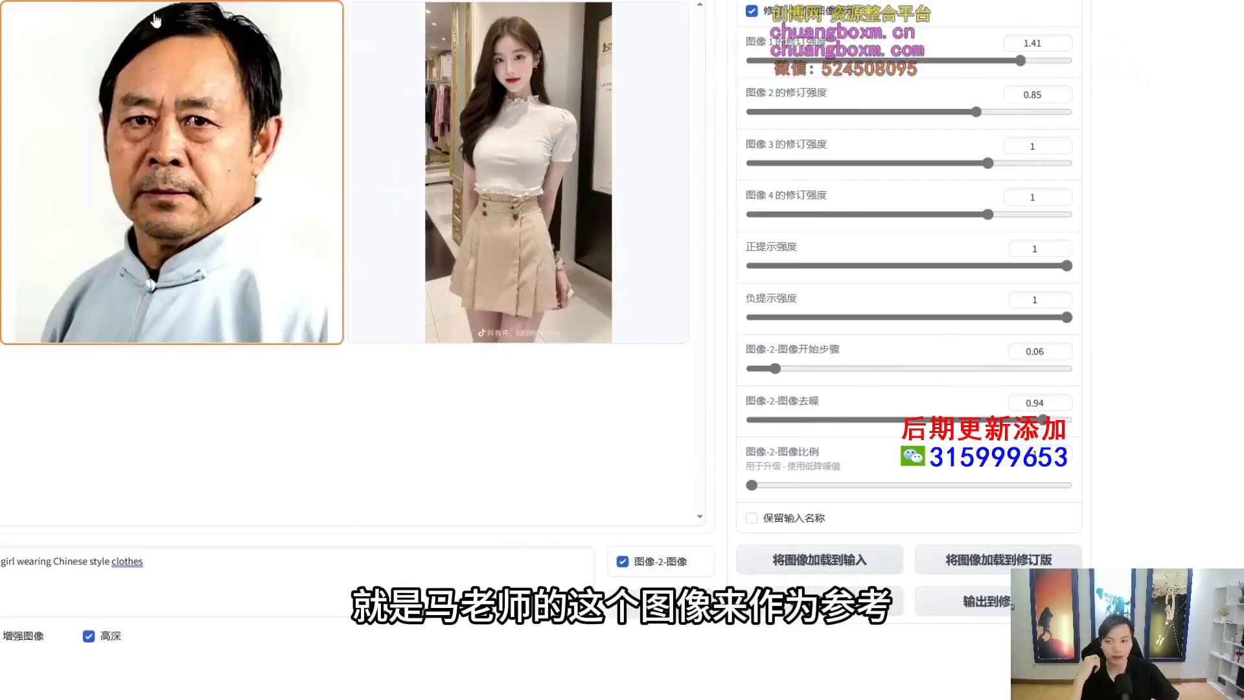
left_click_drag(869, 39, 881, 26)
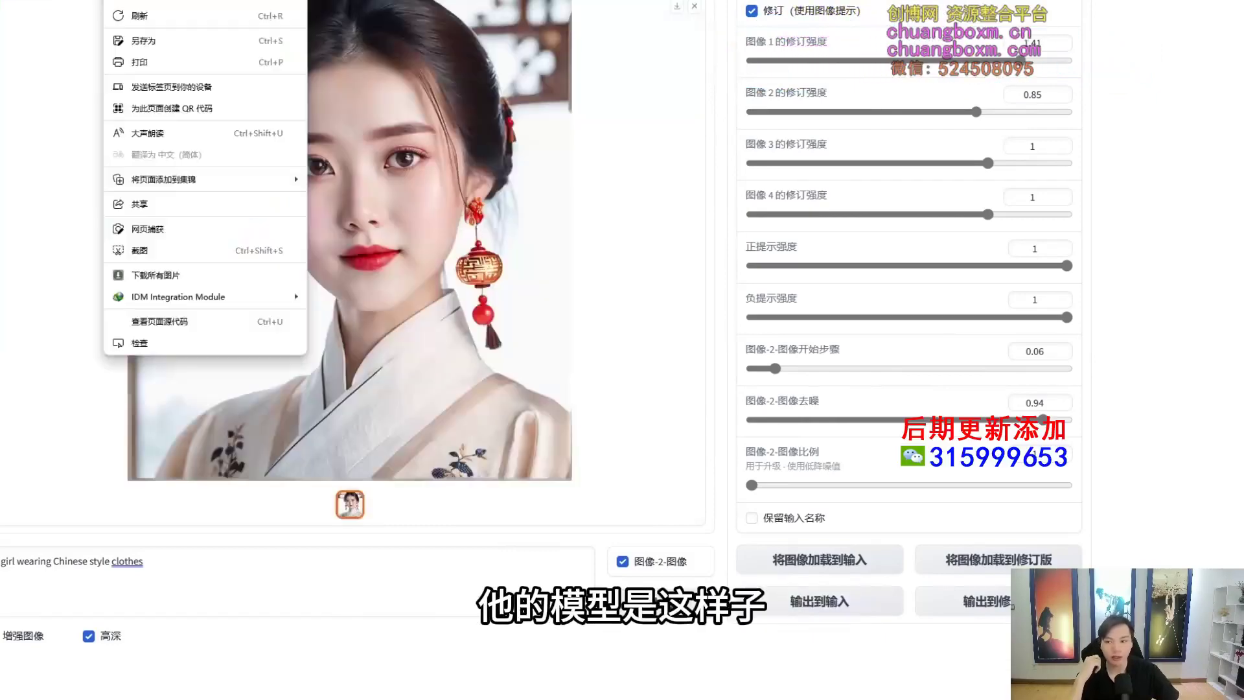
left_click(53, 75)
left_click_drag(363, 98, 644, 355)
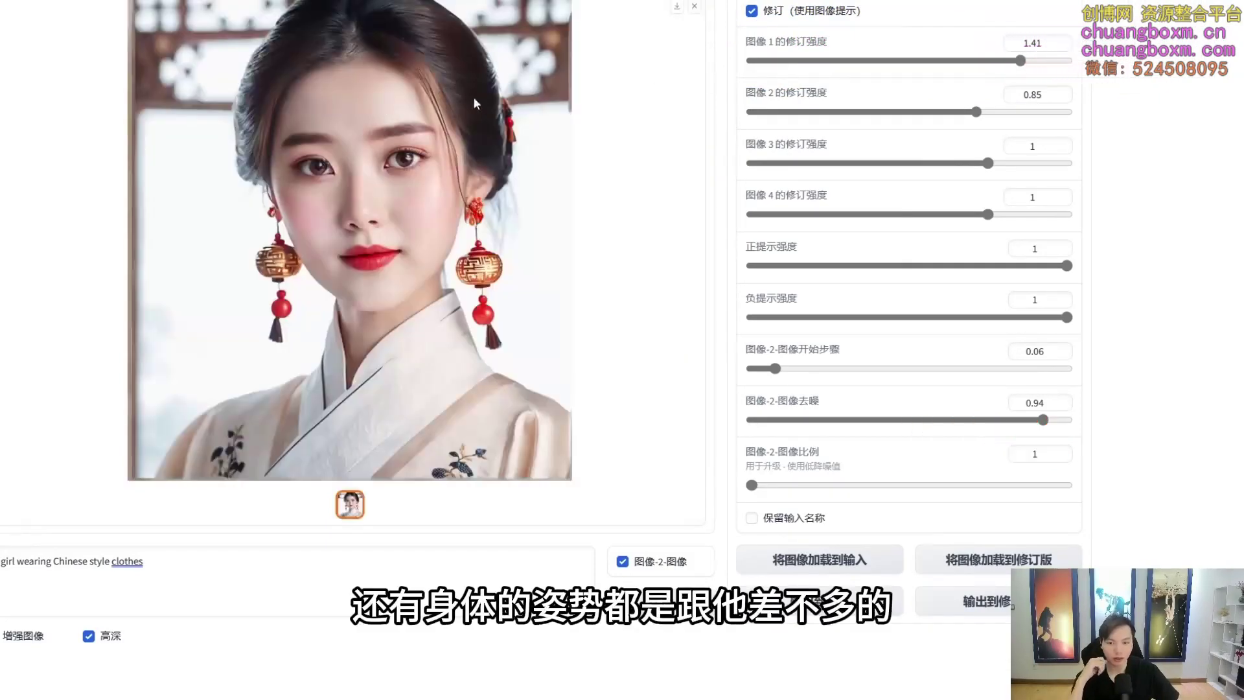
left_click_drag(475, 103, 502, 402)
Step: Switch between the source images and the output to compare the clothing, hair and background colours
left_click(72, 1)
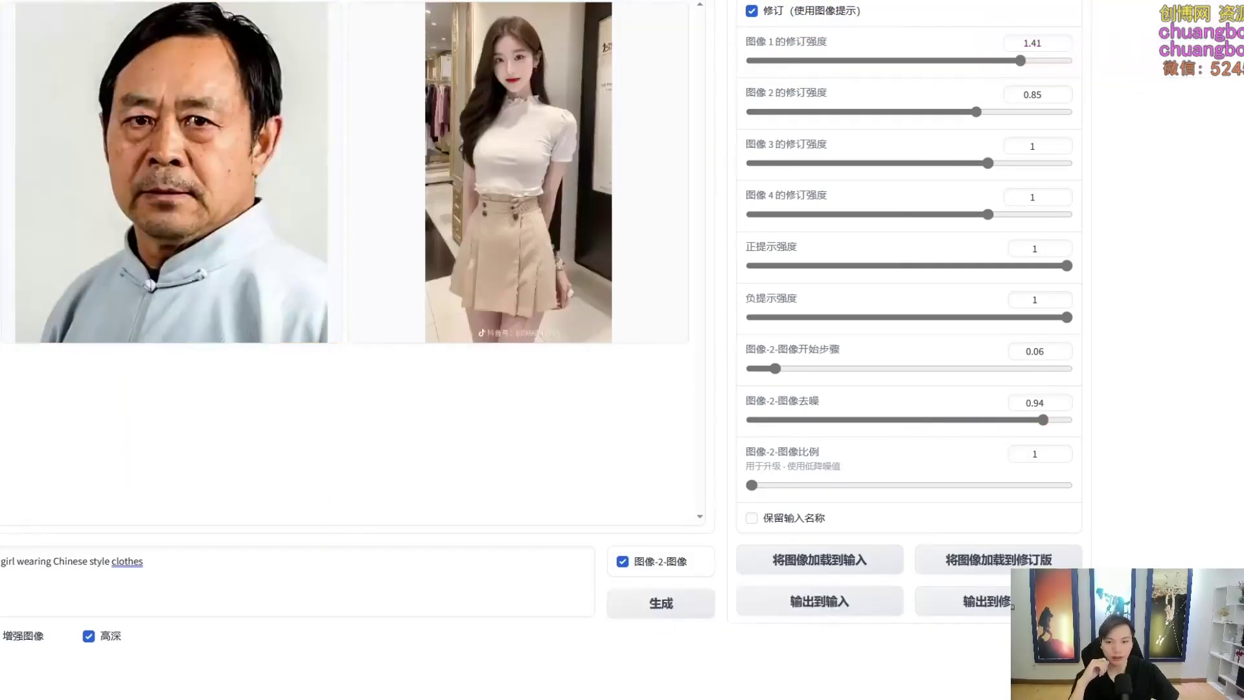
scroll(464, 122, "down", 5)
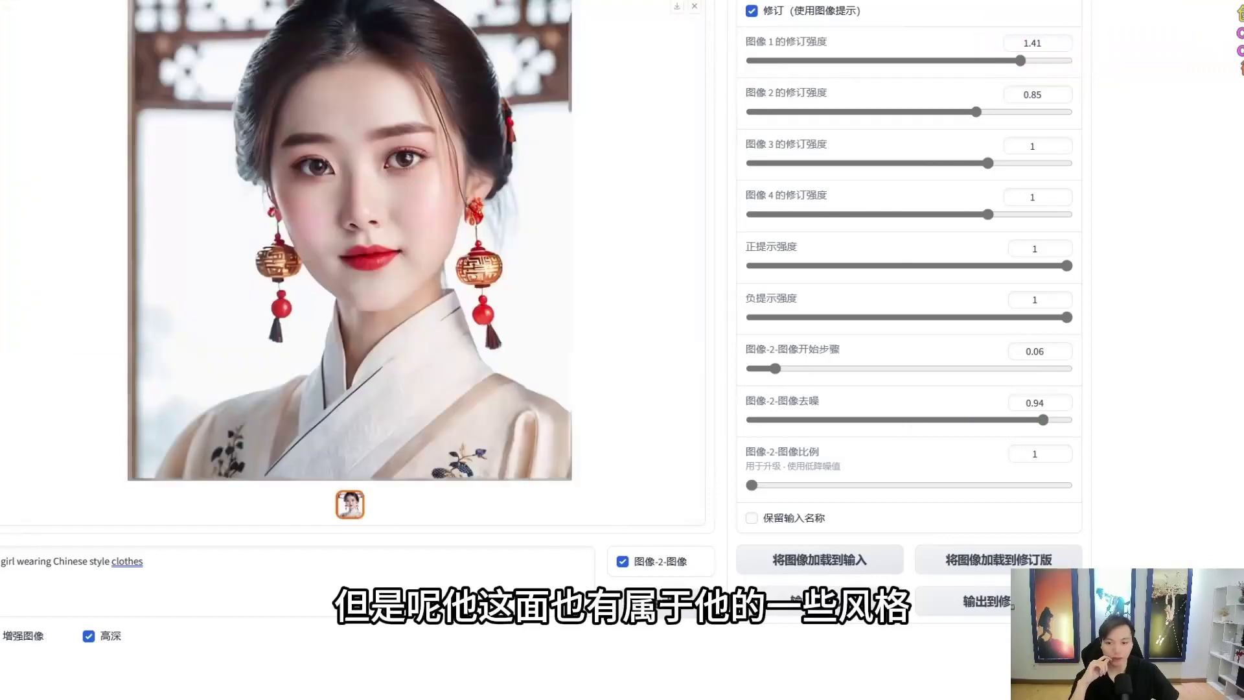
scroll(518, 201, "up", 5)
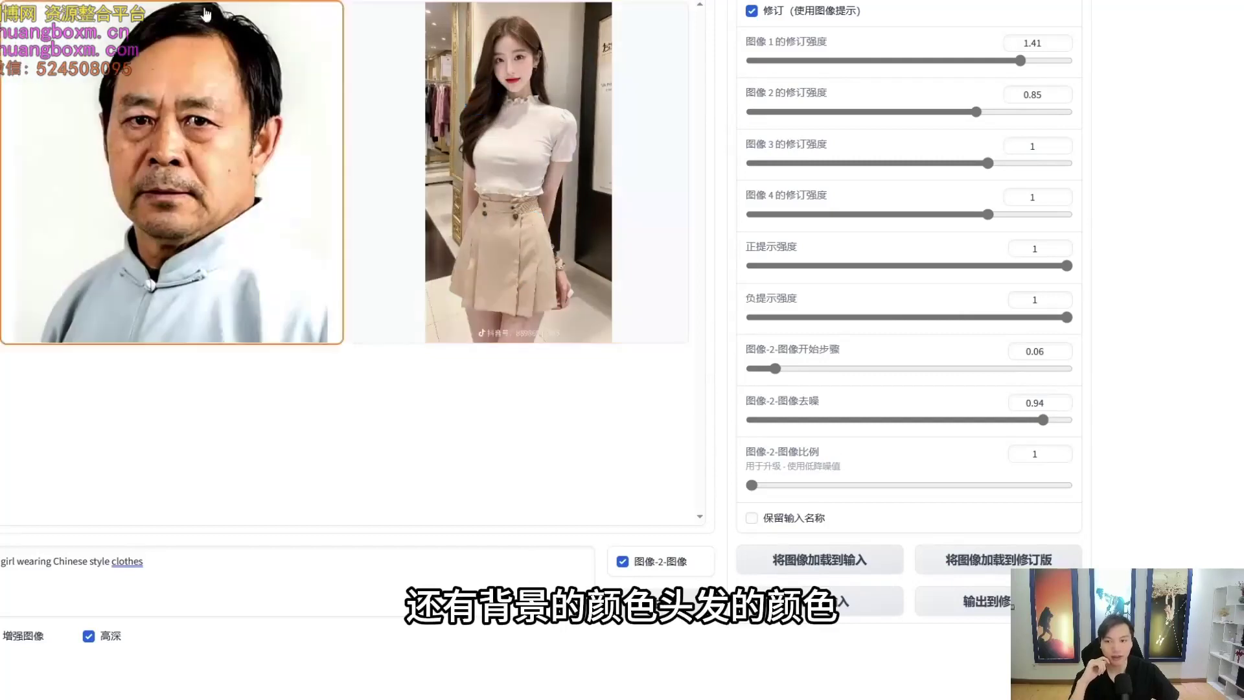
scroll(214, 194, "down", 5)
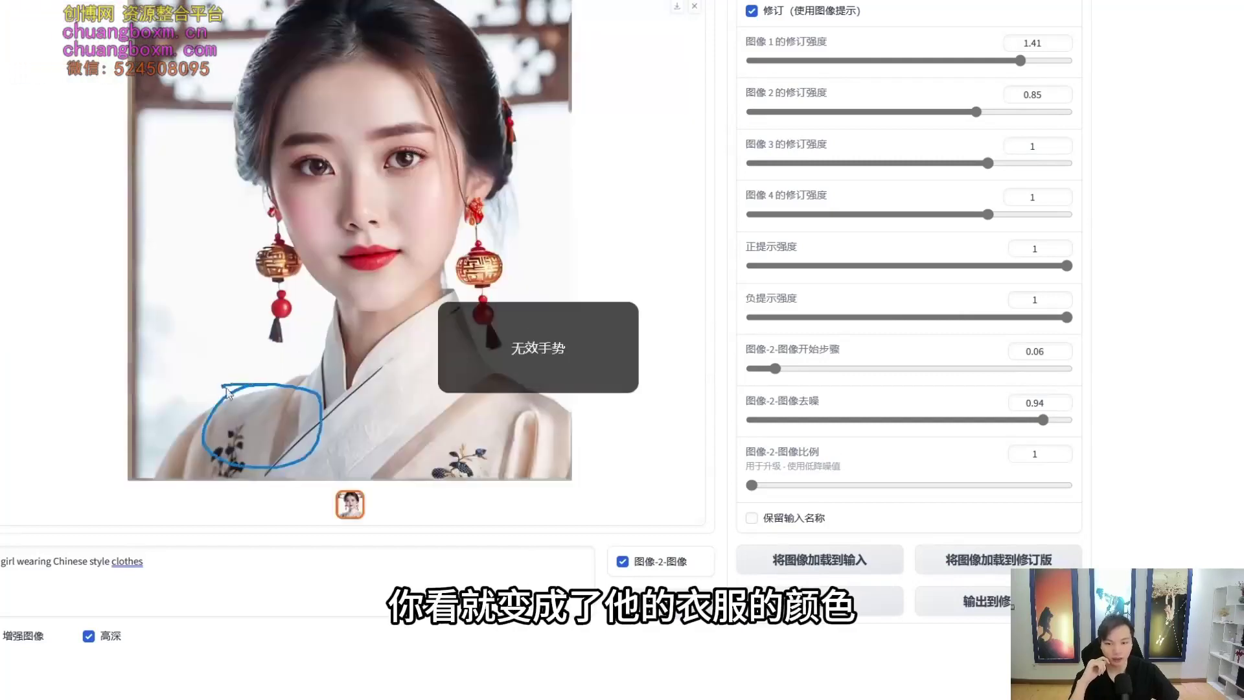
mouse_move(421, 375)
left_mouse_down()
mouse_move(522, 417)
mouse_move(492, 382)
left_mouse_up()
mouse_move(526, 56)
left_mouse_down()
mouse_move(523, 114)
mouse_move(544, 49)
left_mouse_up()
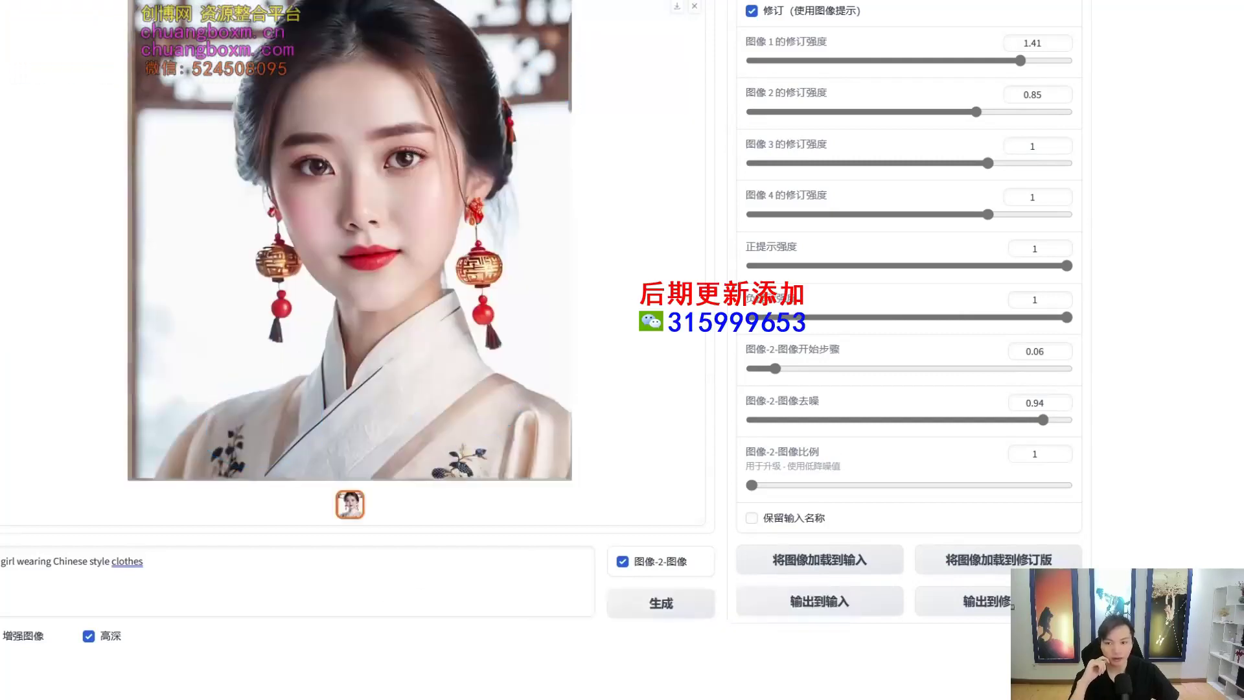
Step: Review how the revision strengths, both source images and the Chinese-style clothing prompt relate to the generated portrait
mouse_move(702, 24)
left_mouse_down()
mouse_move(922, 25)
mouse_move(1167, 50)
mouse_move(1108, 282)
mouse_move(705, 99)
left_mouse_up()
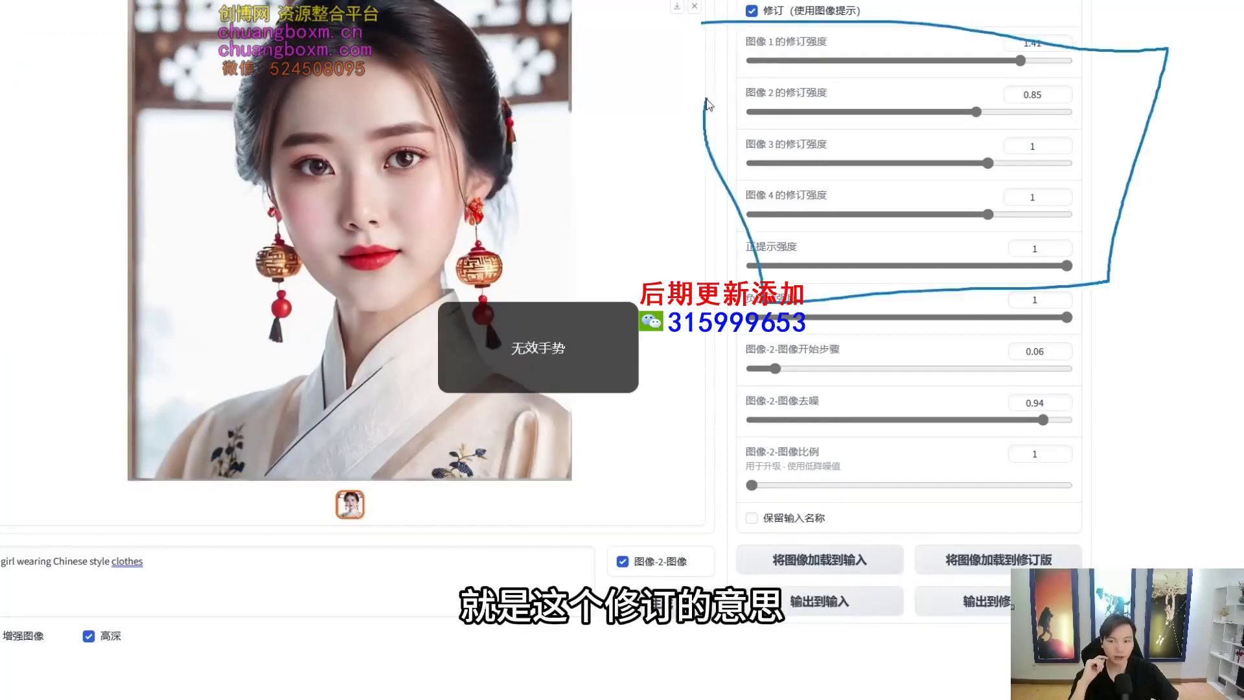
mouse_move(750, 53)
left_mouse_down()
mouse_move(1111, 42)
mouse_move(739, 234)
left_mouse_up()
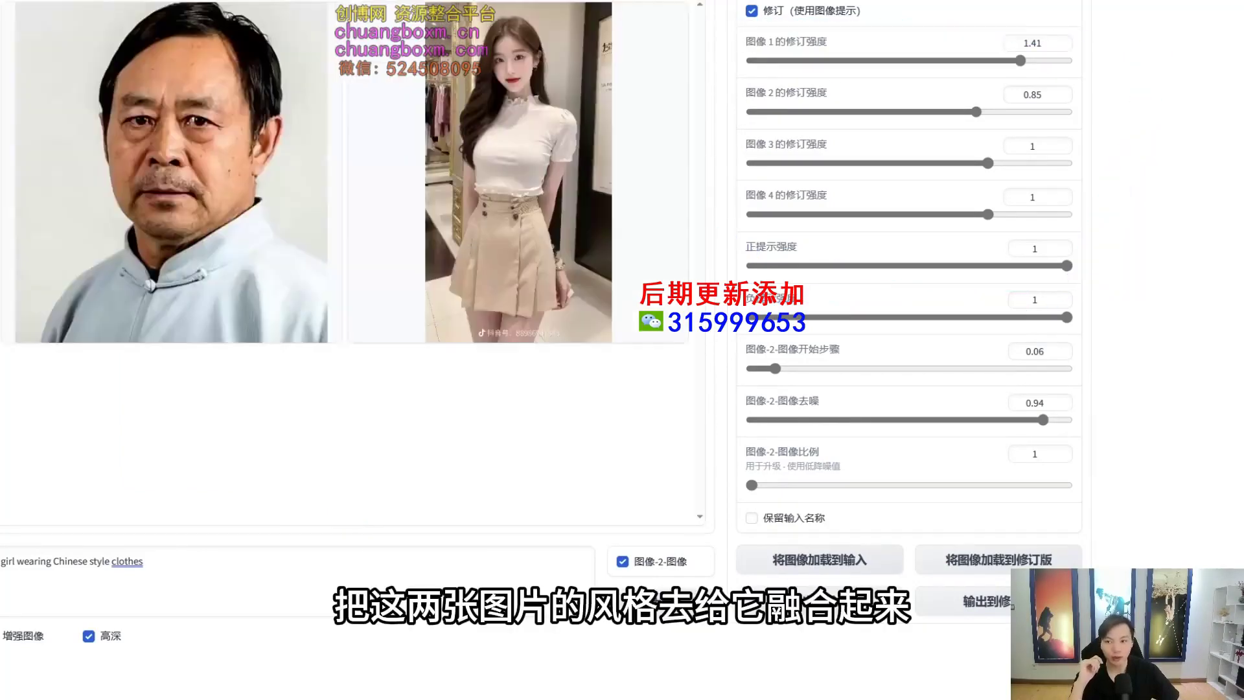
mouse_move(291, 52)
left_mouse_down()
mouse_move(240, 55)
mouse_move(564, 60)
mouse_move(200, 70)
left_mouse_up()
left_click_drag(142, 563, 1, 563)
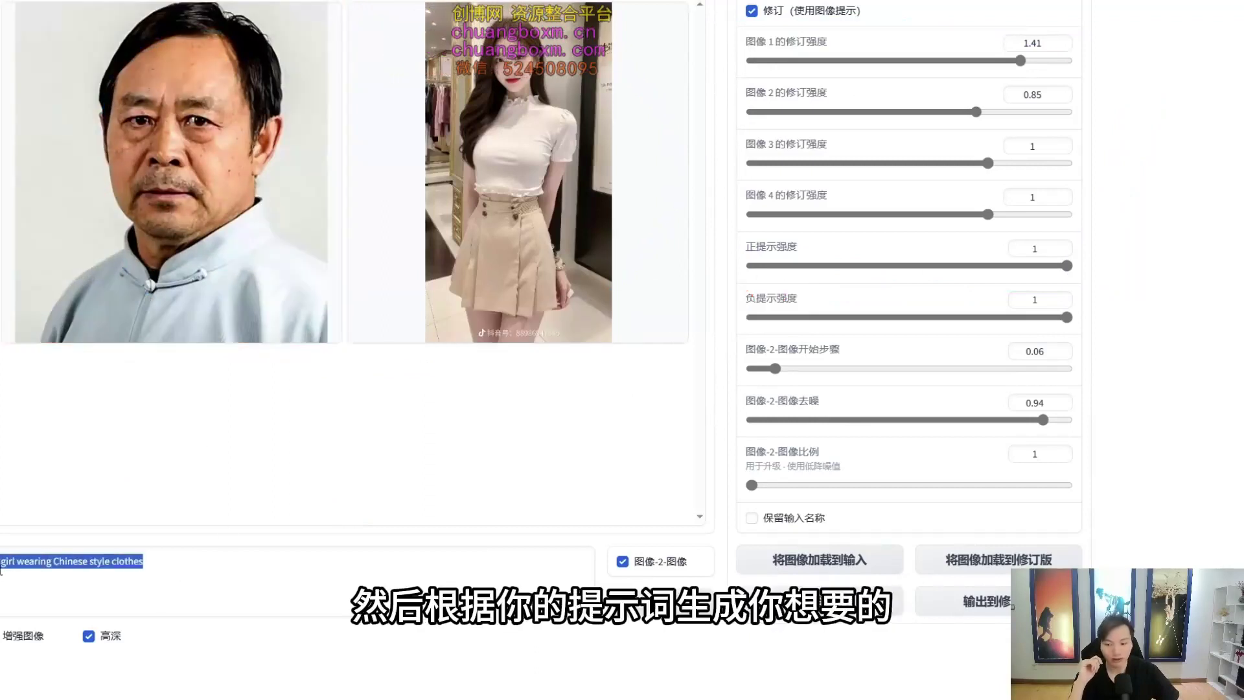
right_click(1, 564)
left_click(39, 603)
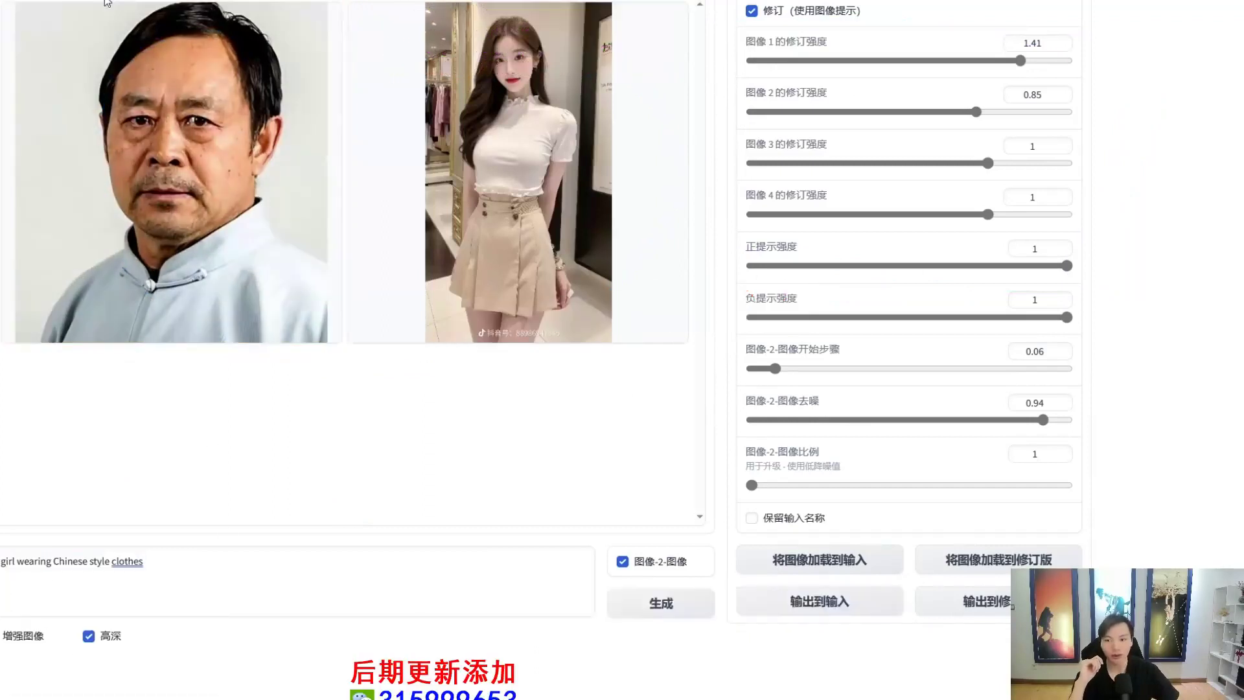
left_click_drag(230, 38, 662, 217)
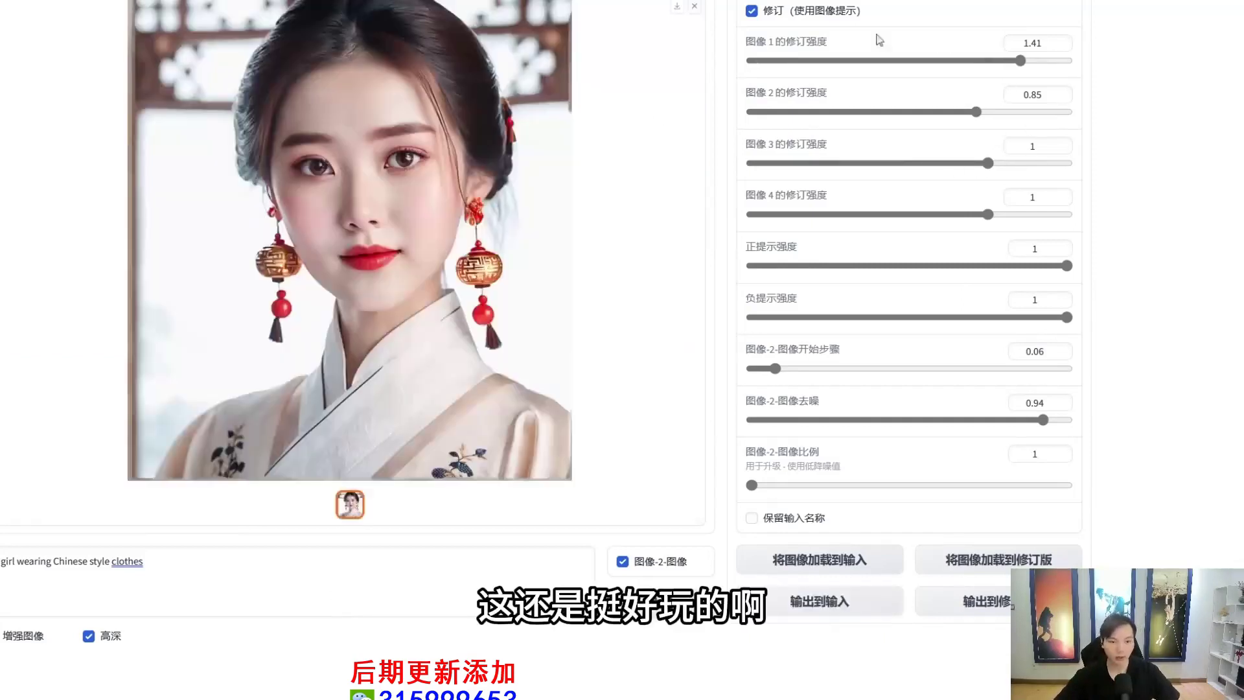
left_click_drag(880, 40, 867, 47)
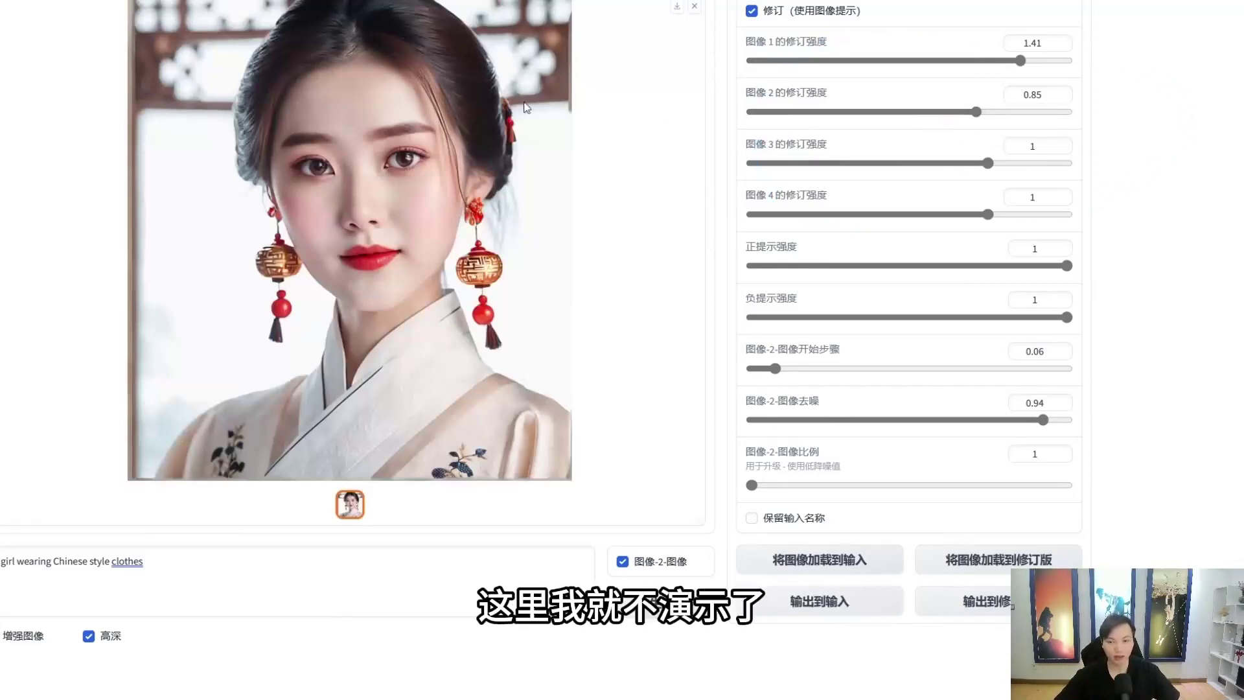
left_click_drag(724, 2, 1154, 296)
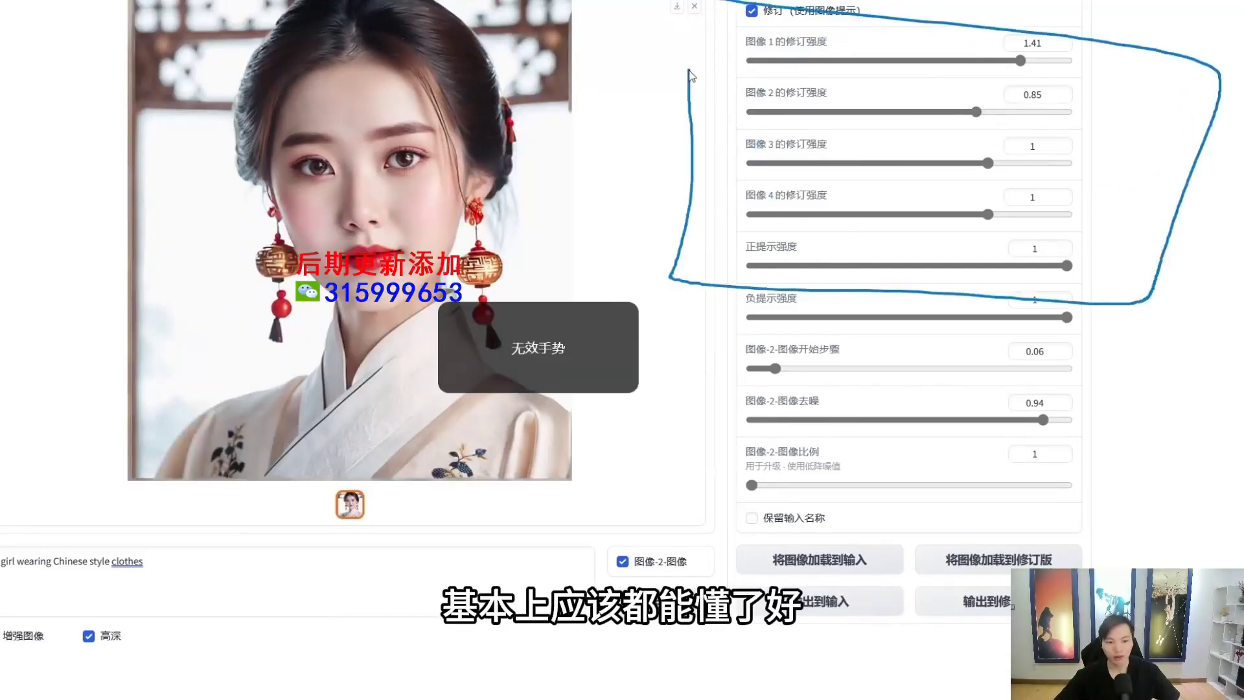
left_click_drag(689, 70, 703, 4)
Step: Examine the options for loading images into revision and input and for sending outputs there, closing each file dialog without choosing a file
mouse_move(993, 514)
left_mouse_down()
mouse_move(986, 587)
mouse_move(978, 486)
left_mouse_up()
left_click(989, 571)
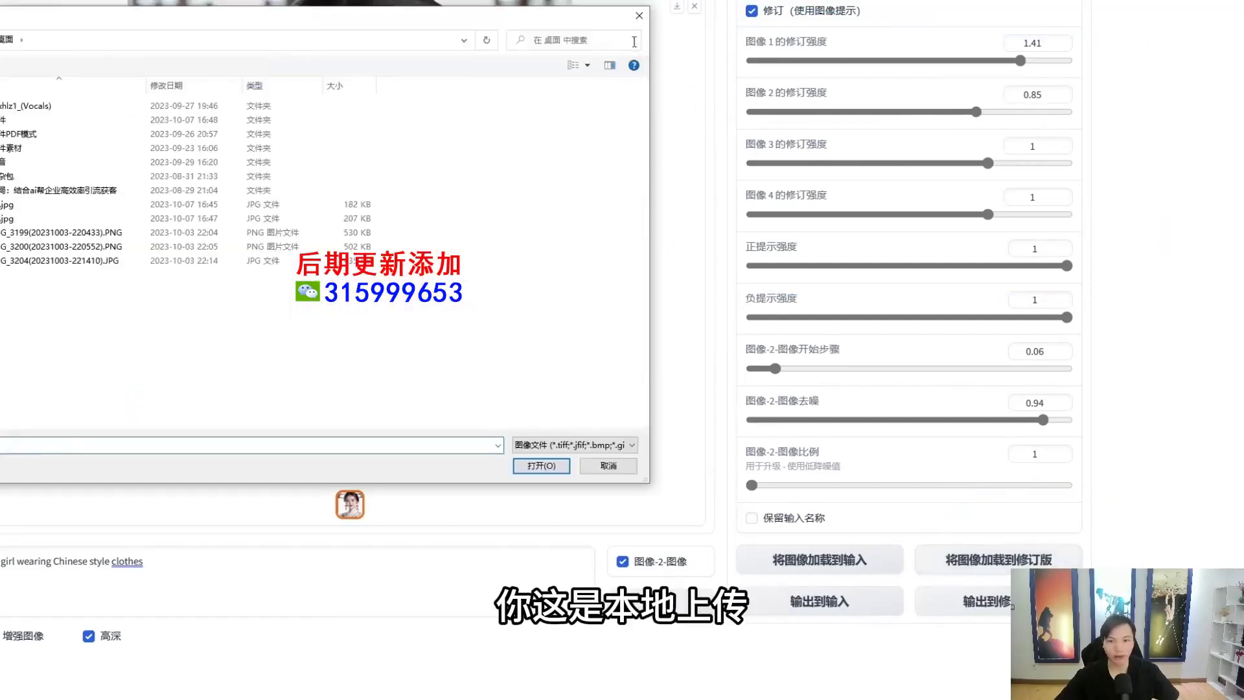
left_click(629, 19)
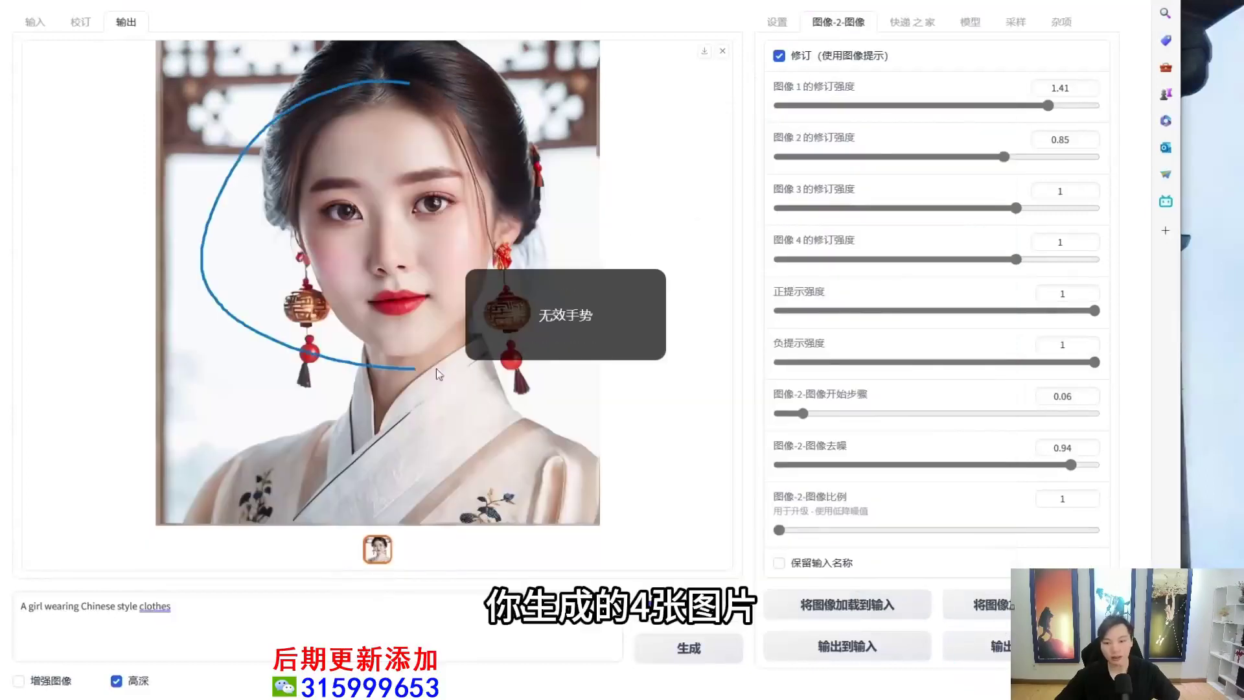
left_click_drag(989, 626, 956, 660)
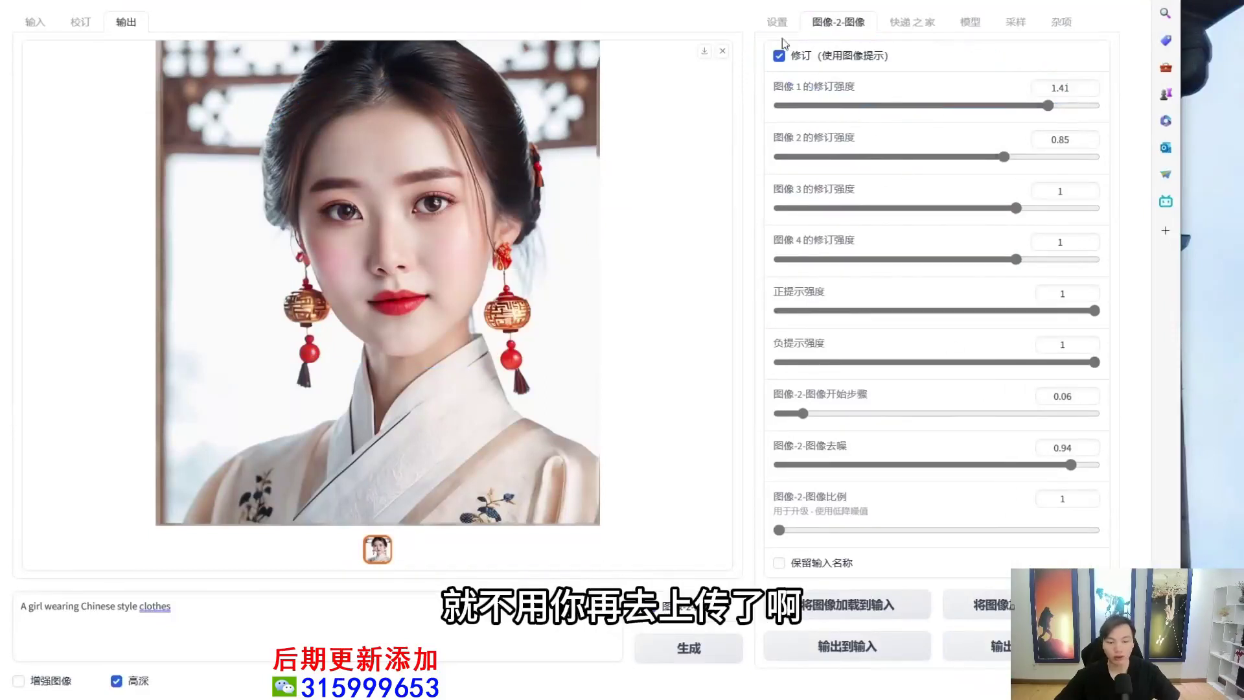
left_click(828, 613)
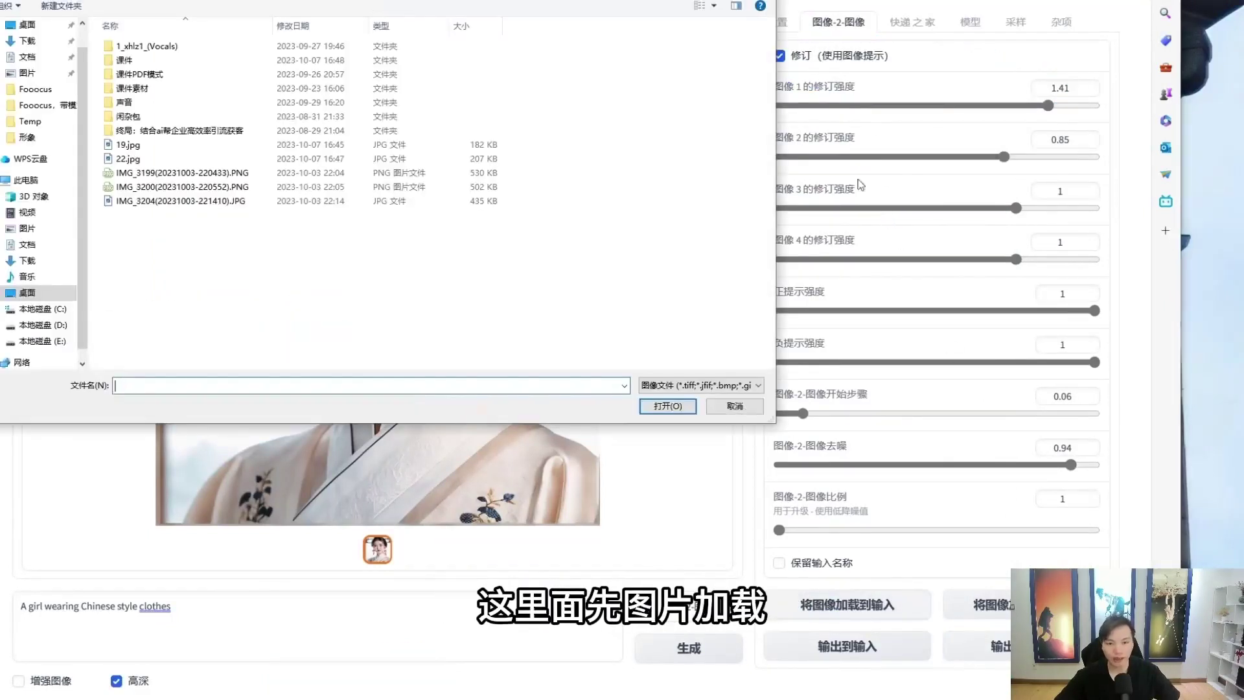
key("Escape")
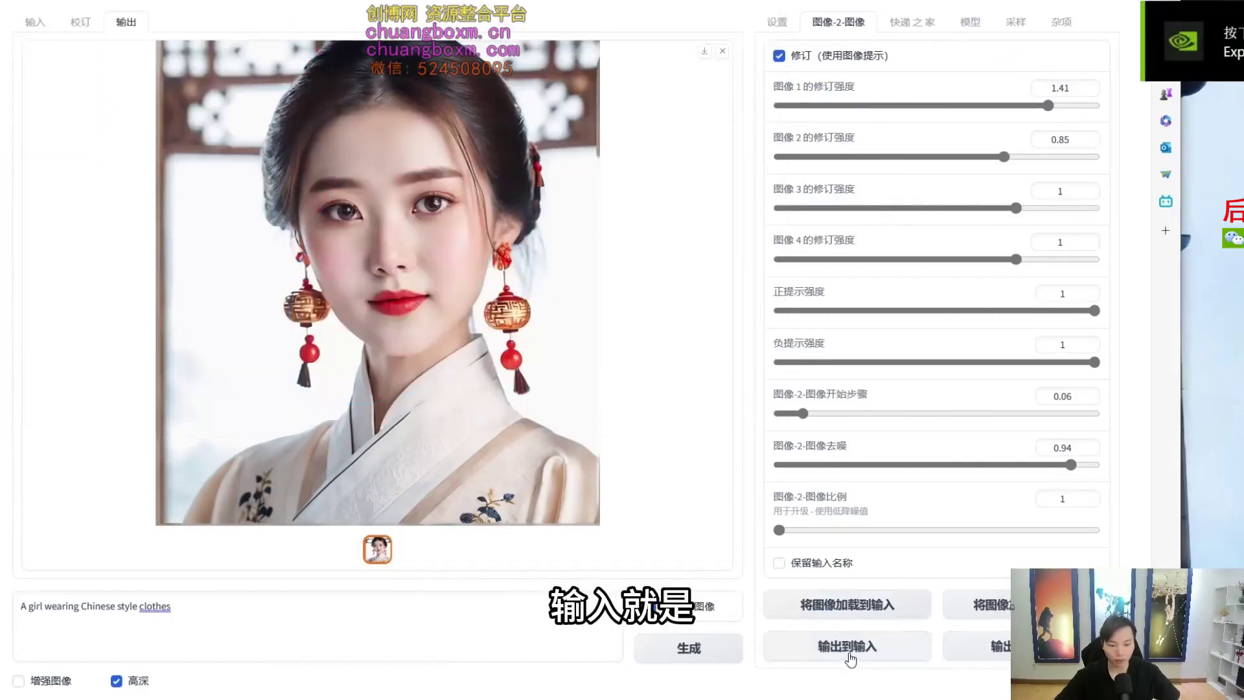
mouse_move(405, 77)
left_mouse_down()
mouse_move(226, 354)
mouse_move(569, 68)
left_mouse_up()
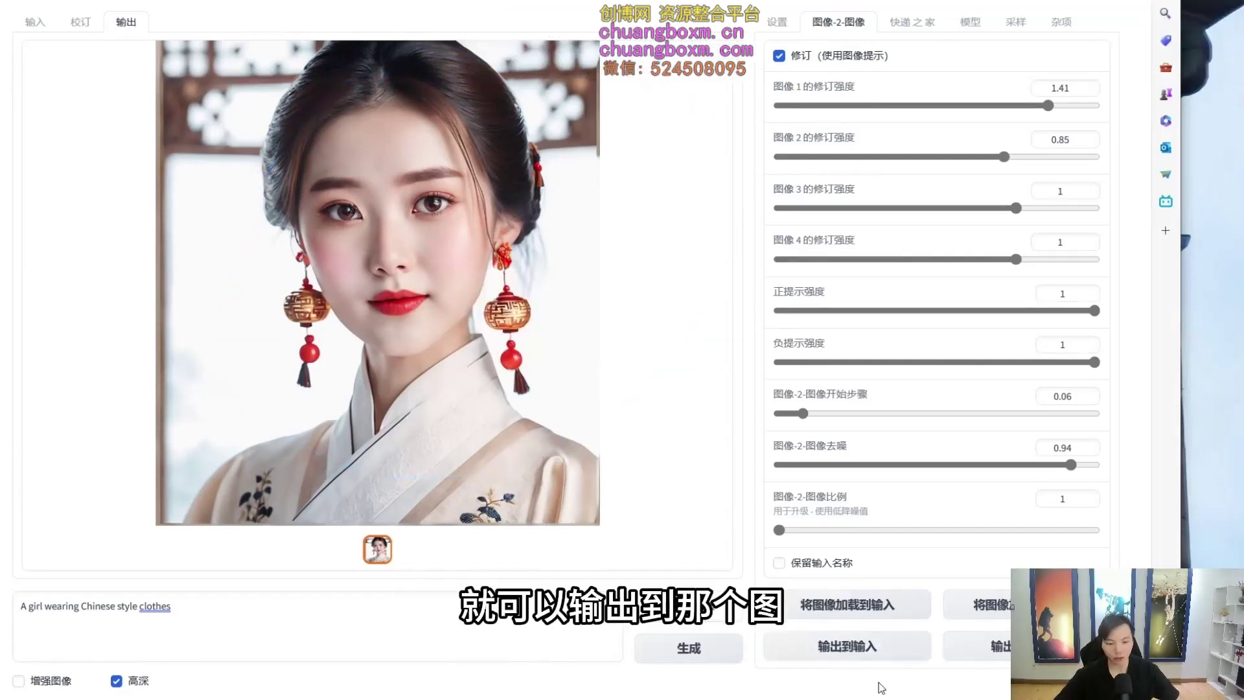
left_click_drag(441, 183, 650, 348)
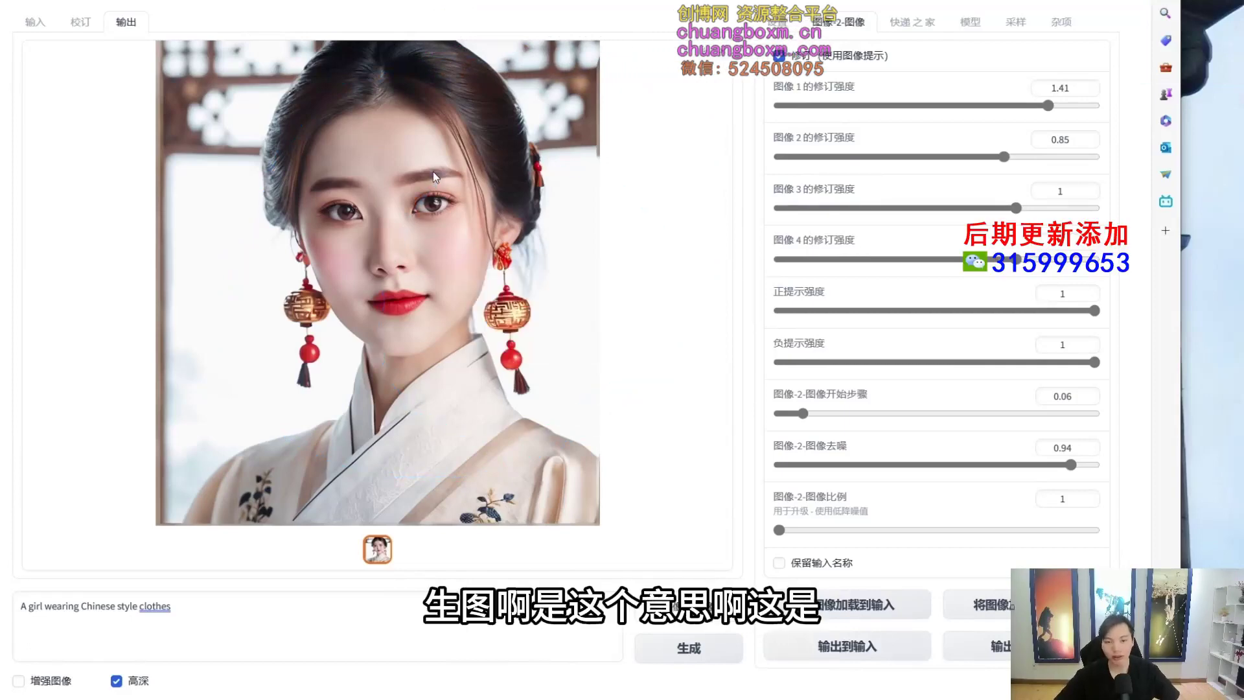
mouse_move(842, 593)
left_mouse_down()
mouse_move(1012, 682)
mouse_move(940, 538)
left_mouse_up()
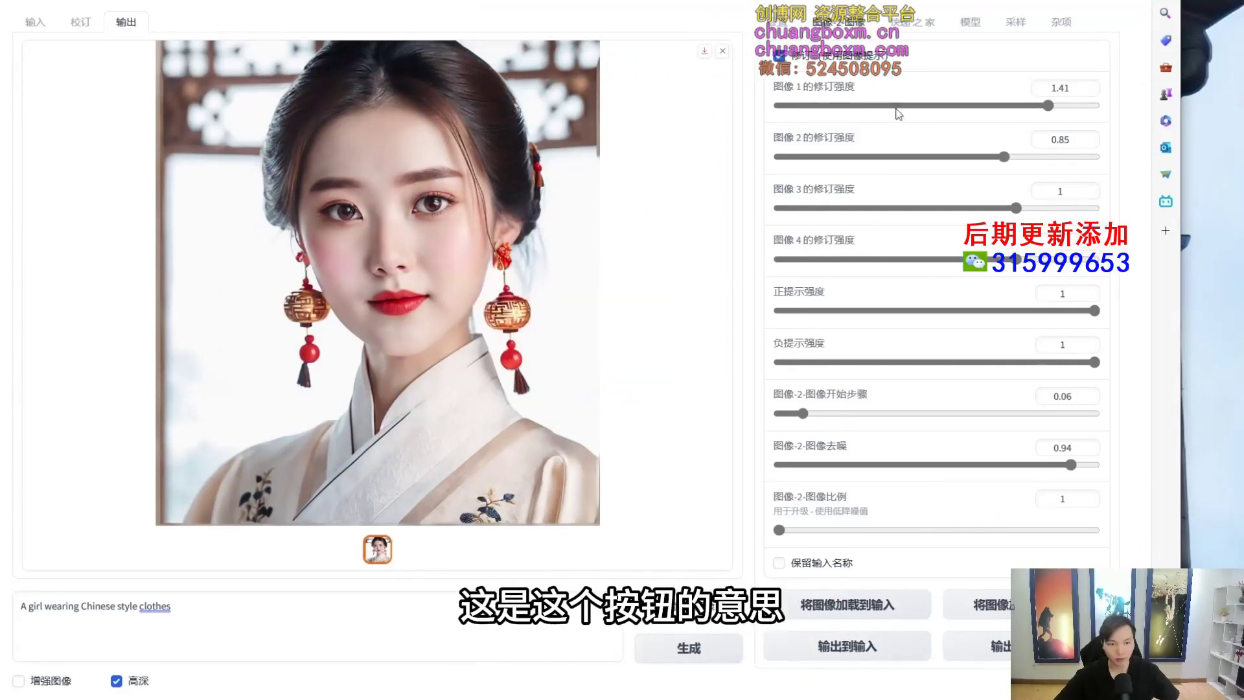
Step: Enable the Canny Control-LoRA and close the generated portrait's preview to return to the input image
left_click(906, 23)
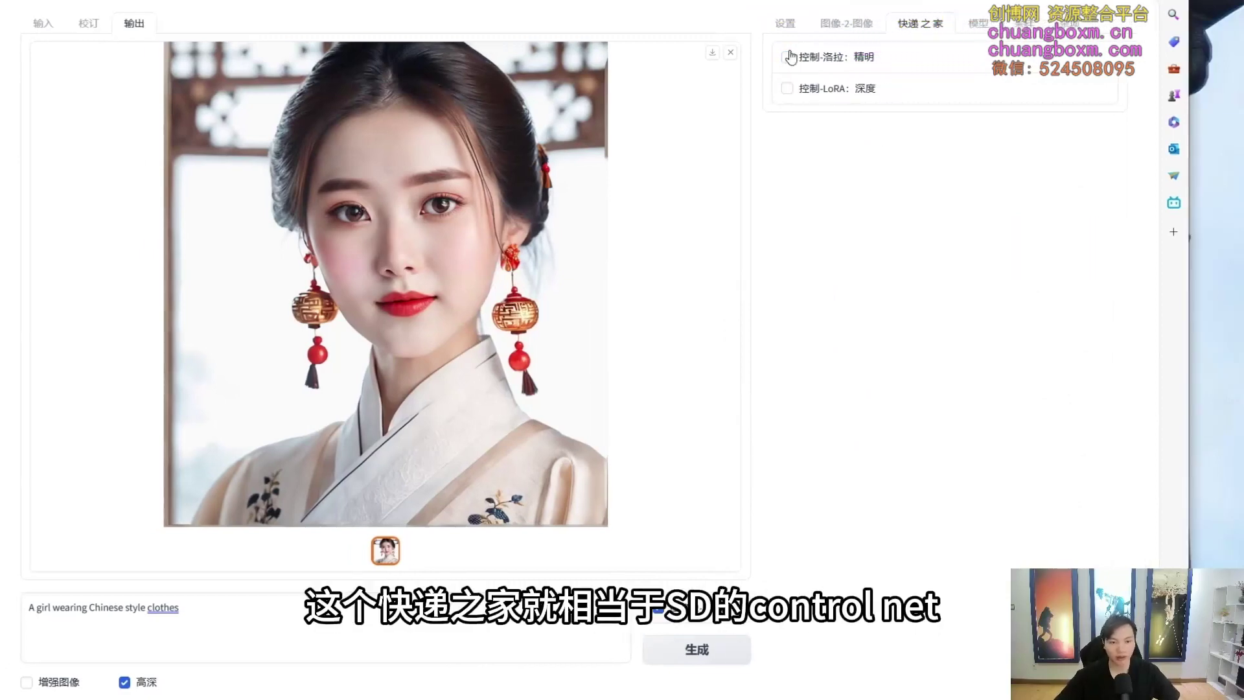
mouse_move(787, 40)
left_mouse_down()
mouse_move(747, 40)
mouse_move(914, 79)
mouse_move(770, 34)
left_mouse_up()
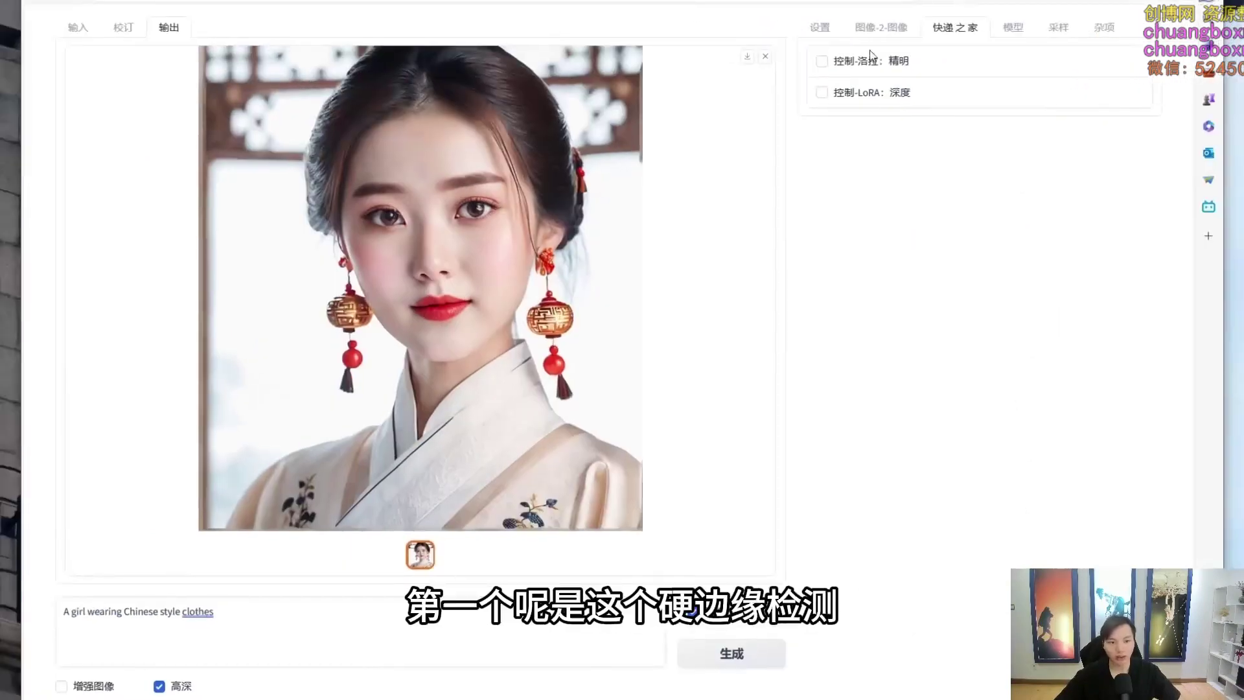
left_click(823, 61)
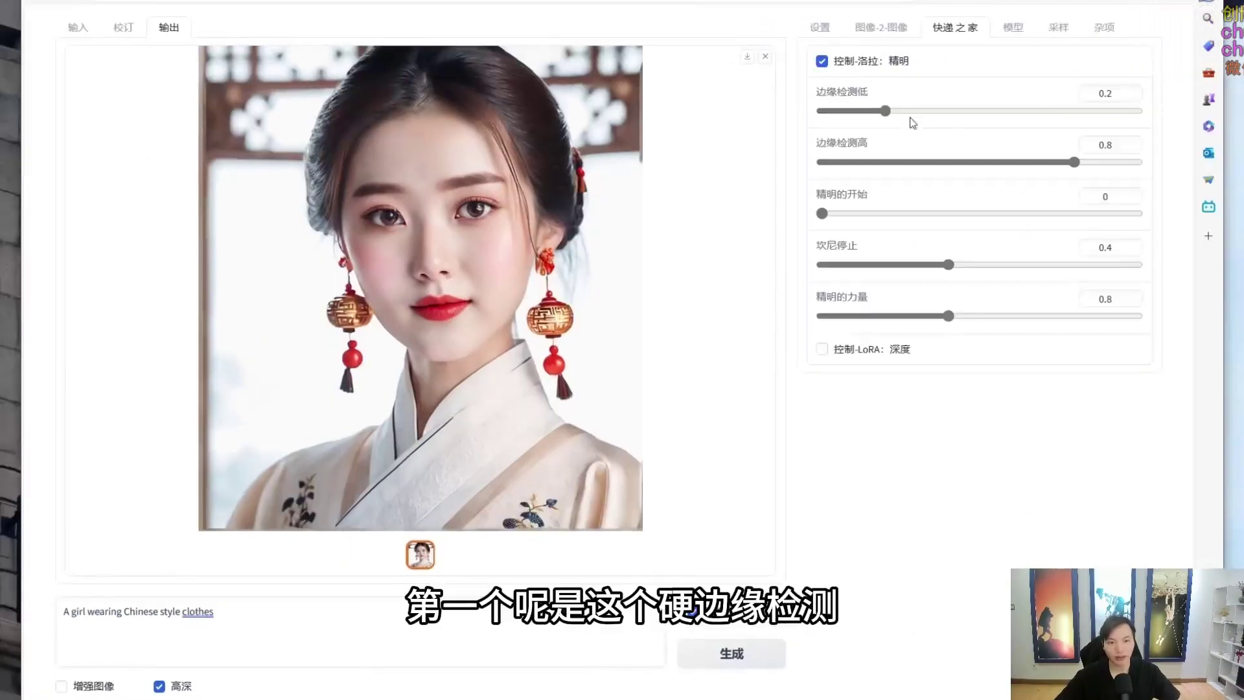
left_click(765, 56)
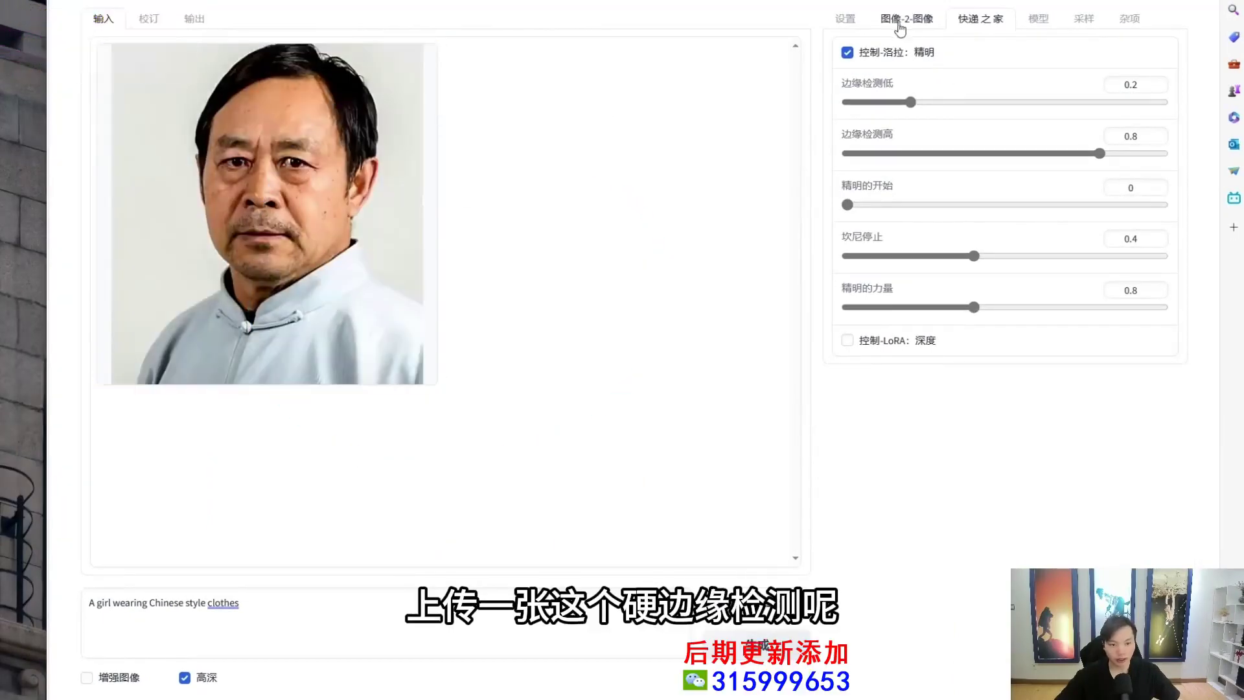
Step: Open the ControlNet Canny example screenshot in WPS 图片
left_click_drag(952, 87, 1024, 234)
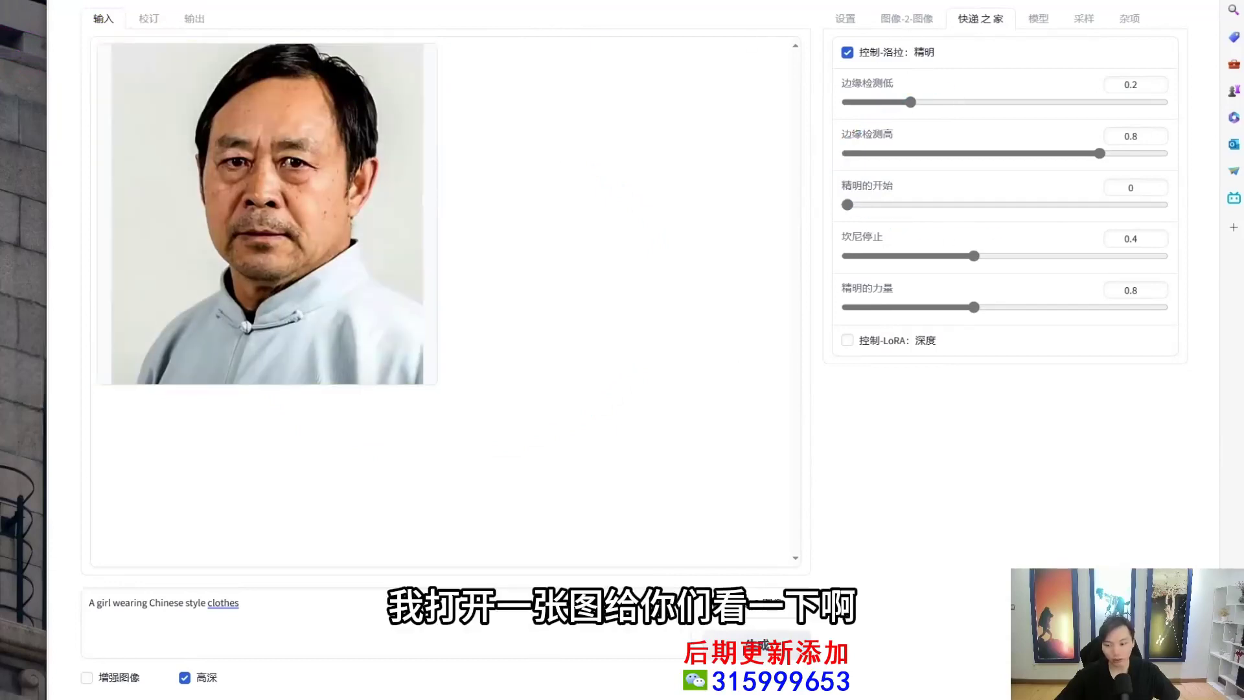
right_click(3, 155)
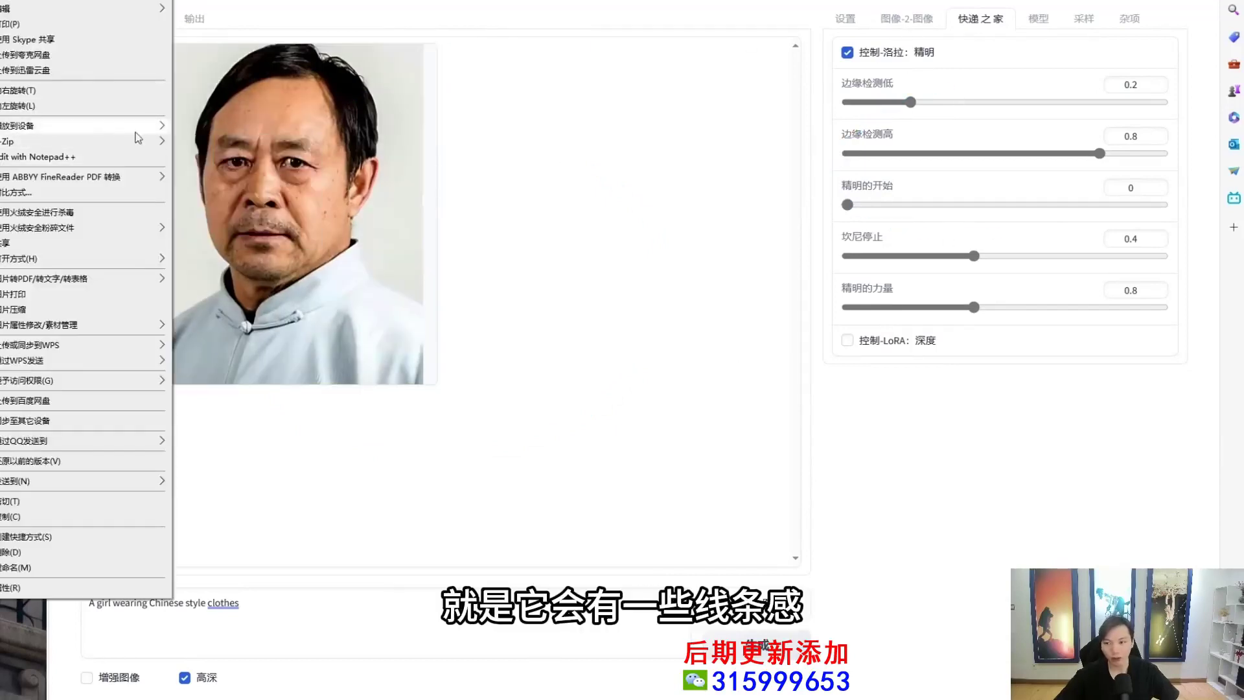
mouse_move(133, 259)
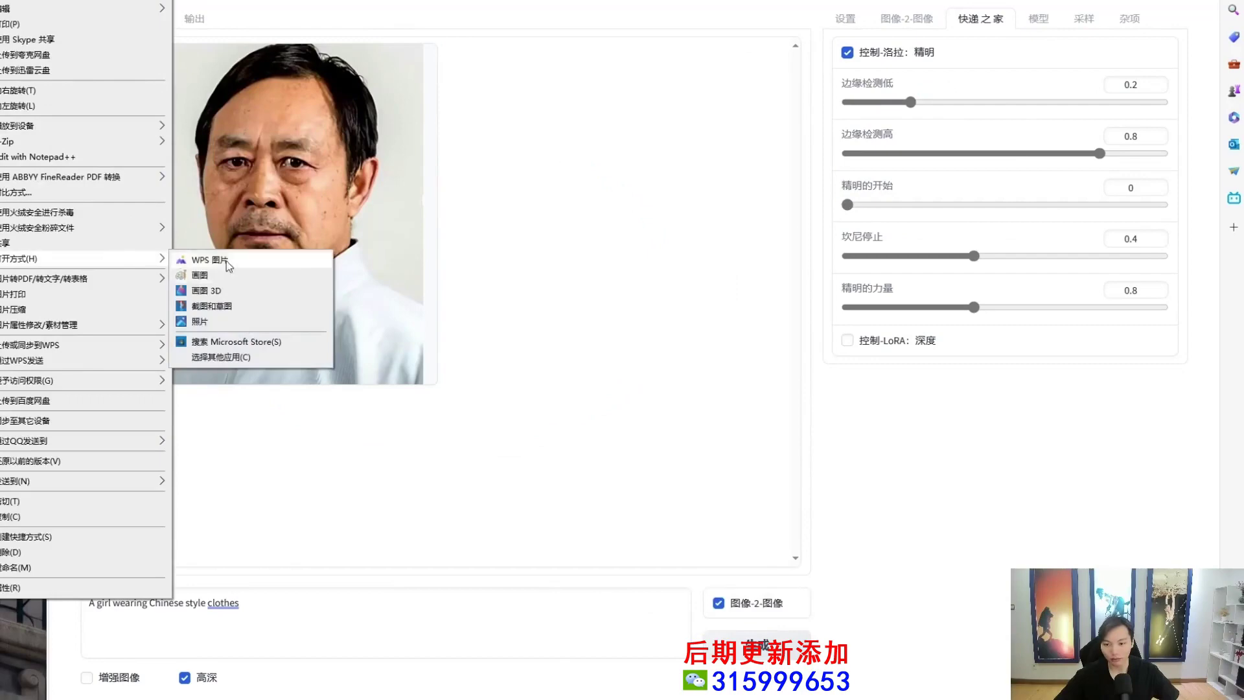
left_click(227, 261)
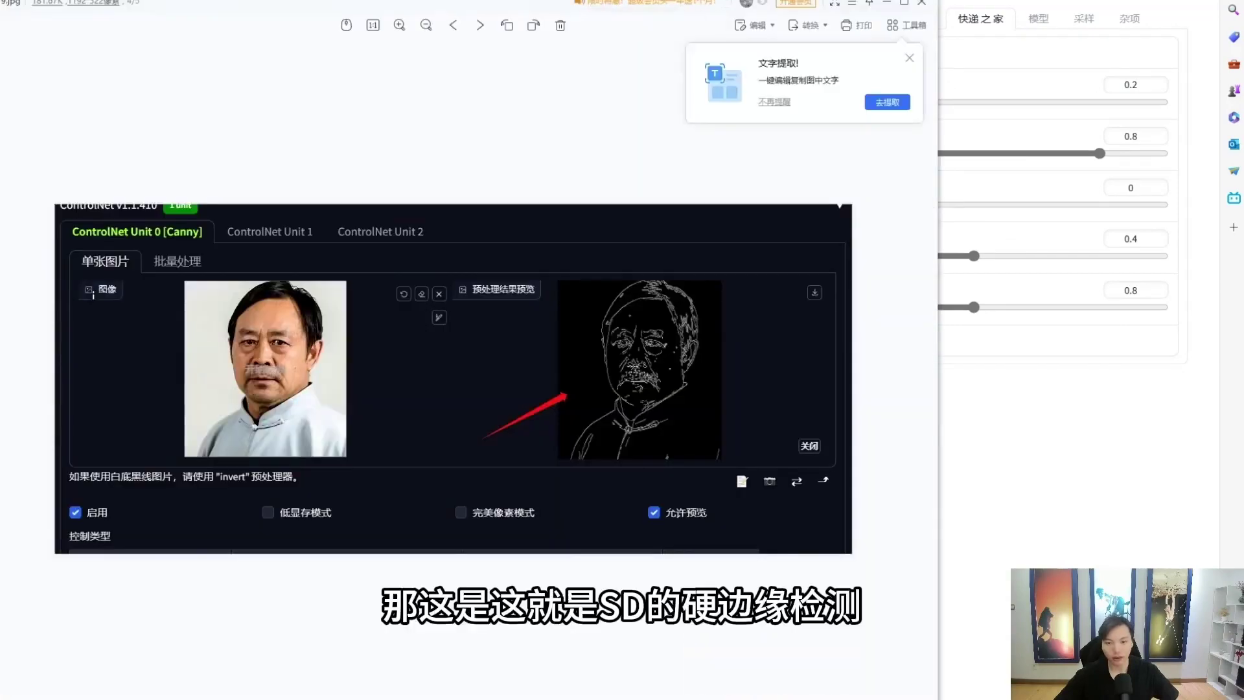
Step: Compare the source portrait in the Canny example with its preprocessed edge preview
scroll(644, 289, "up", 3)
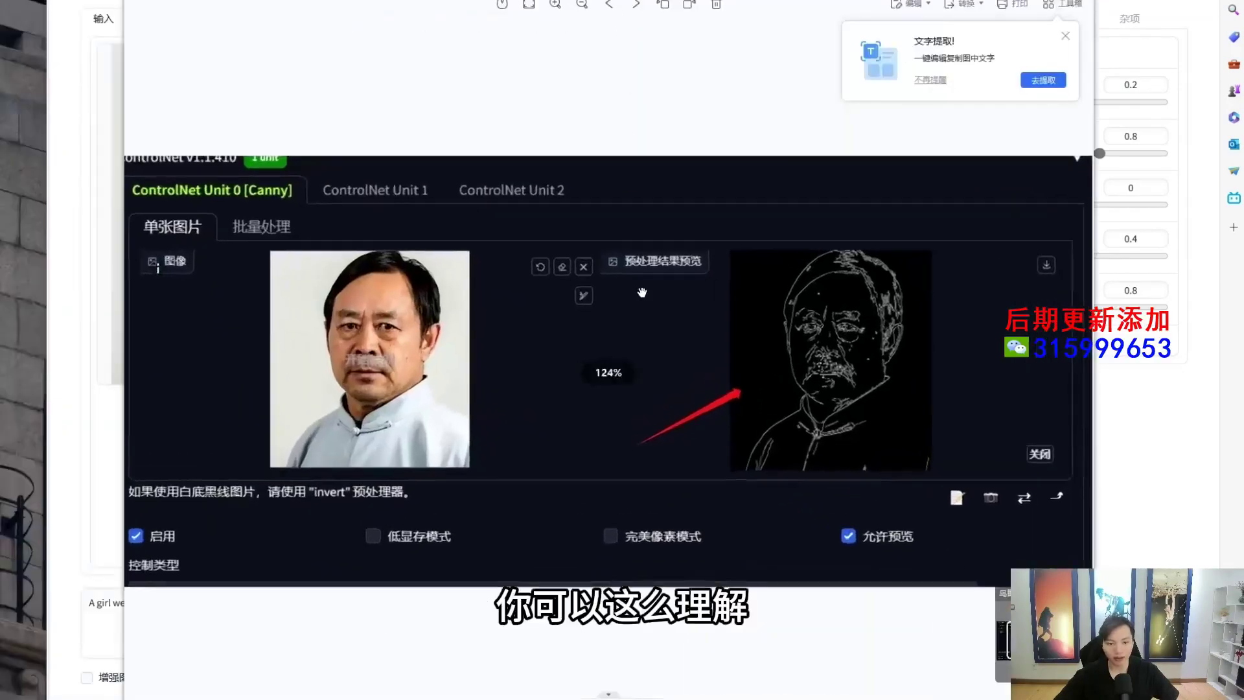
left_click_drag(626, 280, 789, 167)
scroll(564, 275, "up", 2)
left_click_drag(513, 192, 585, 231)
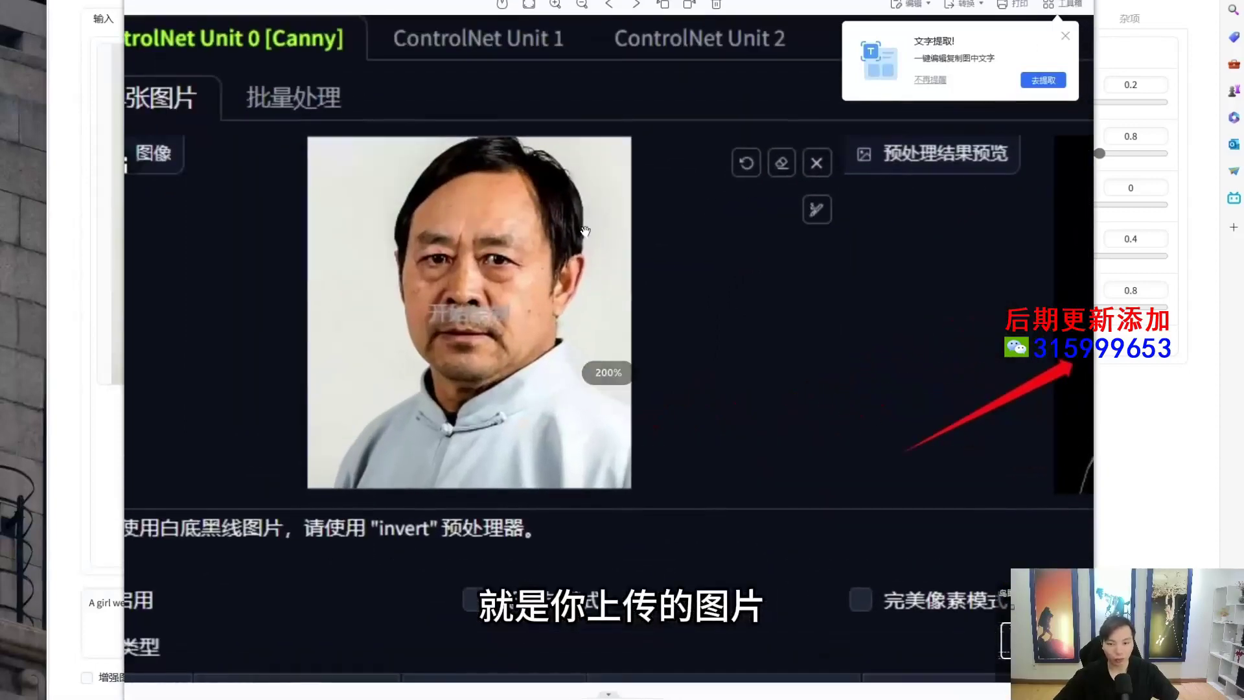
left_click_drag(666, 263, 466, 278)
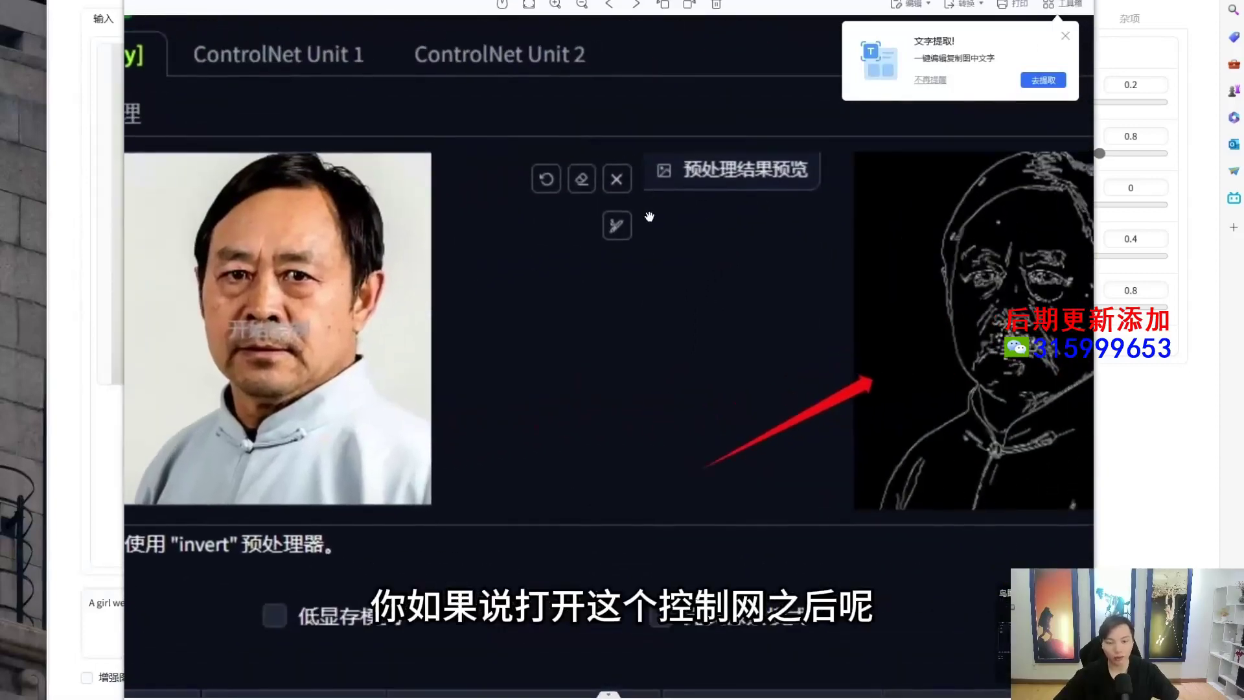
scroll(649, 216, "down", 3)
left_click_drag(917, 285, 764, 283)
left_click_drag(516, 280, 617, 280)
scroll(673, 309, "up", 1)
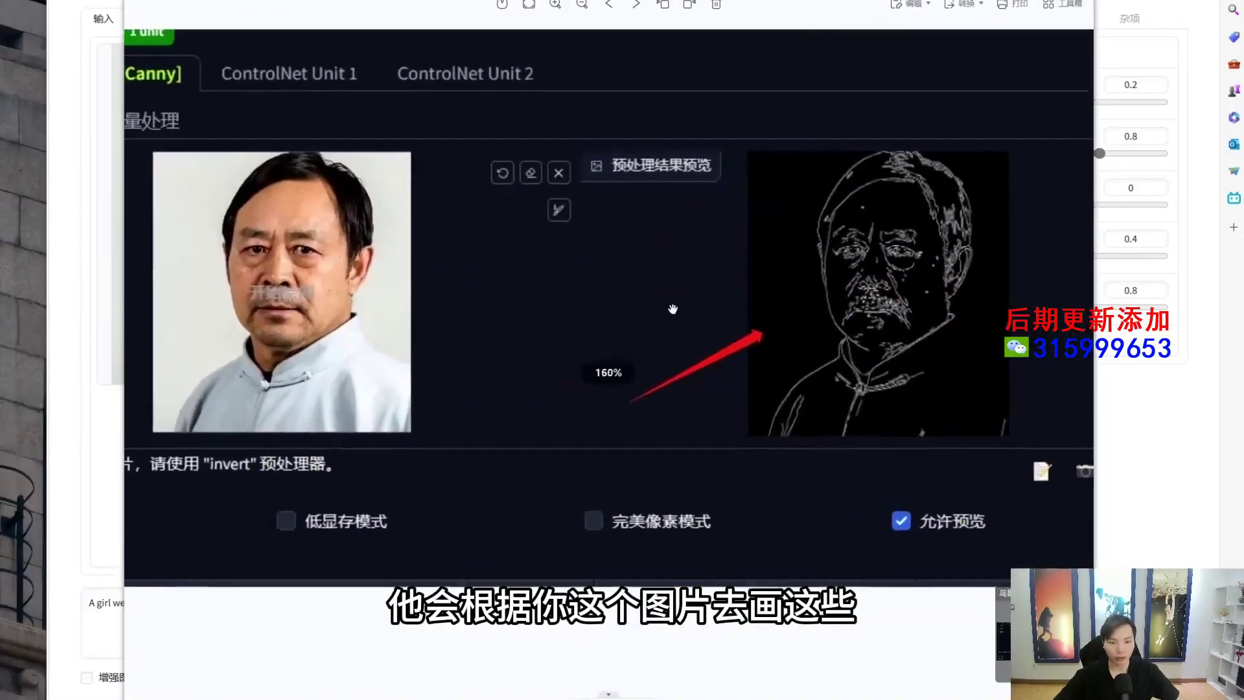
Step: Examine the line contours drawn in the Canny preprocessor preview and leave the image viewer
scroll(672, 309, "up", 2)
left_click_drag(834, 288, 672, 292)
left_click_drag(512, 277, 668, 279)
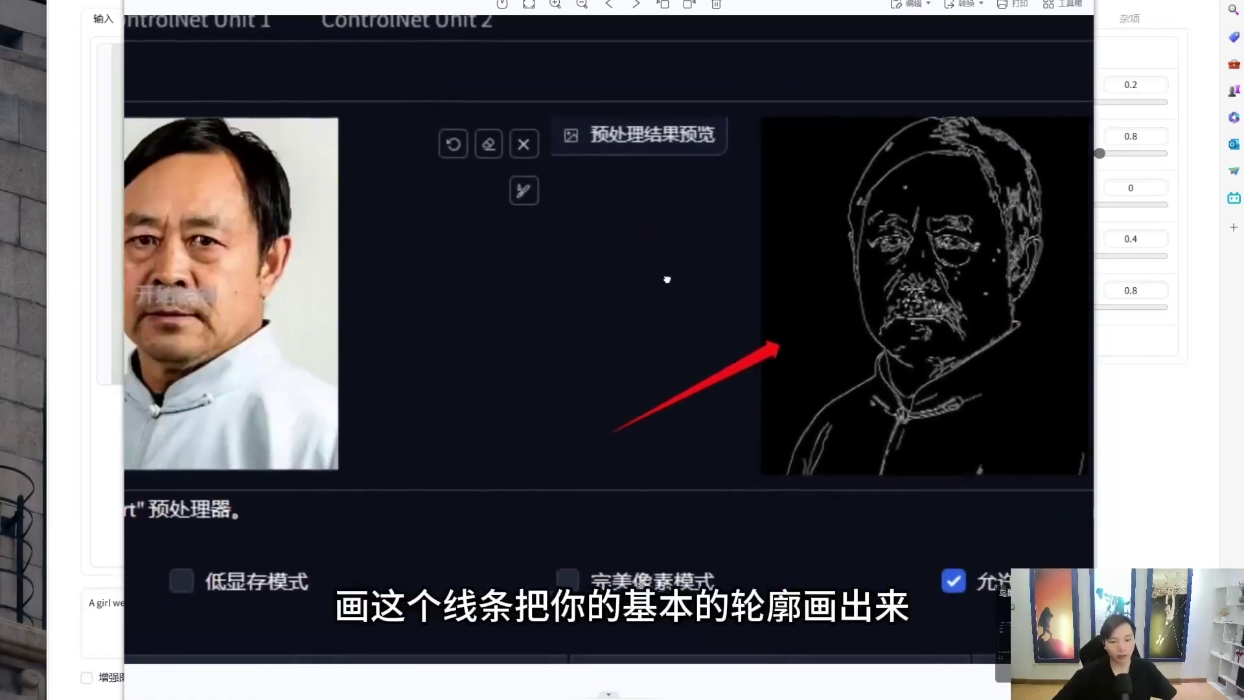
left_click_drag(555, 292, 655, 286)
left_click_drag(794, 274, 592, 280)
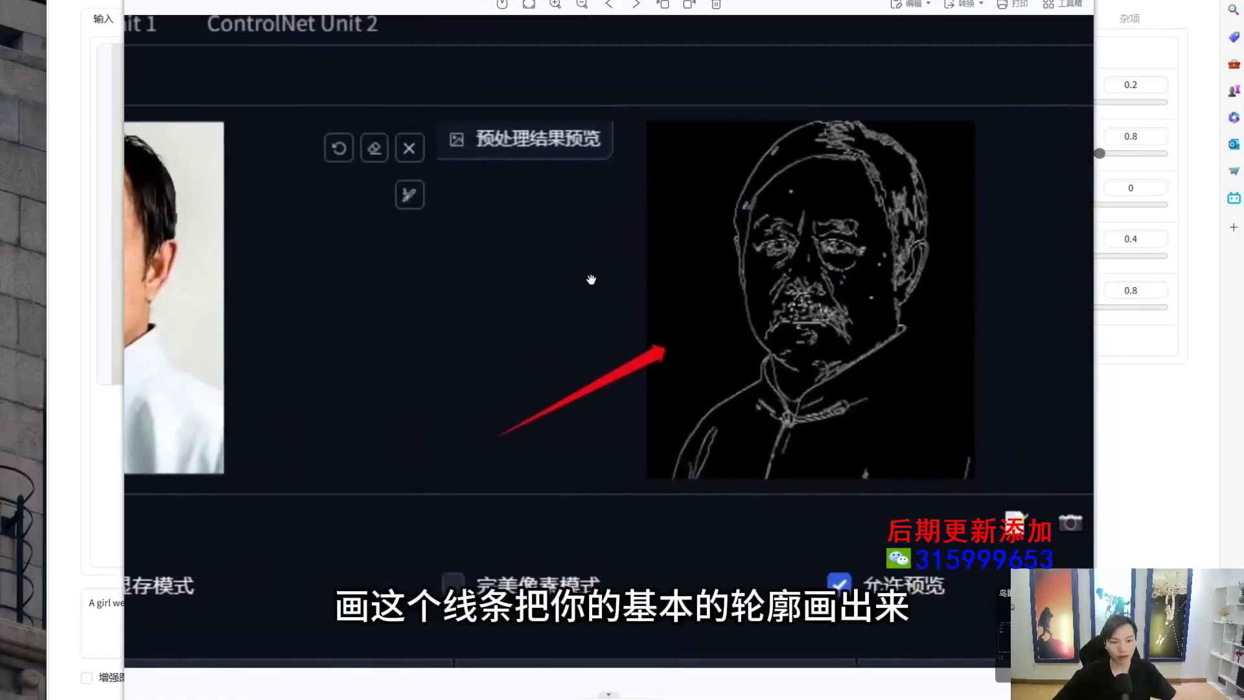
left_click_drag(433, 311, 649, 277)
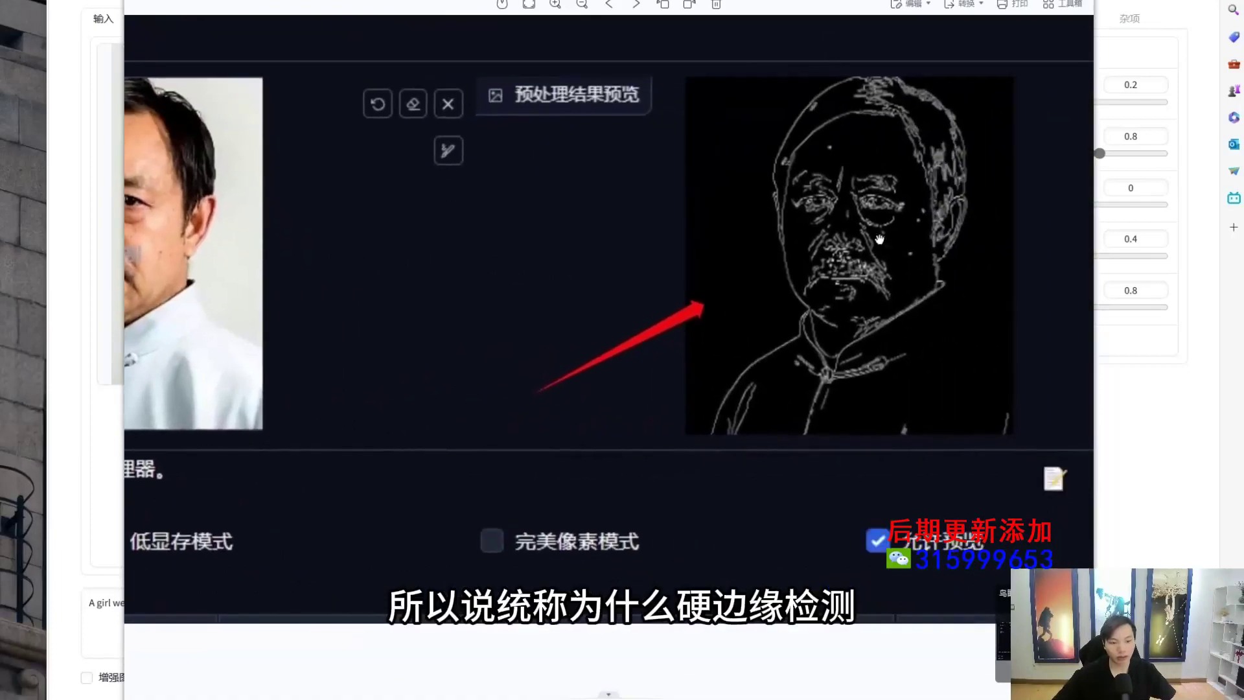
scroll(586, 230, "down", 1)
scroll(600, 258, "down", 1)
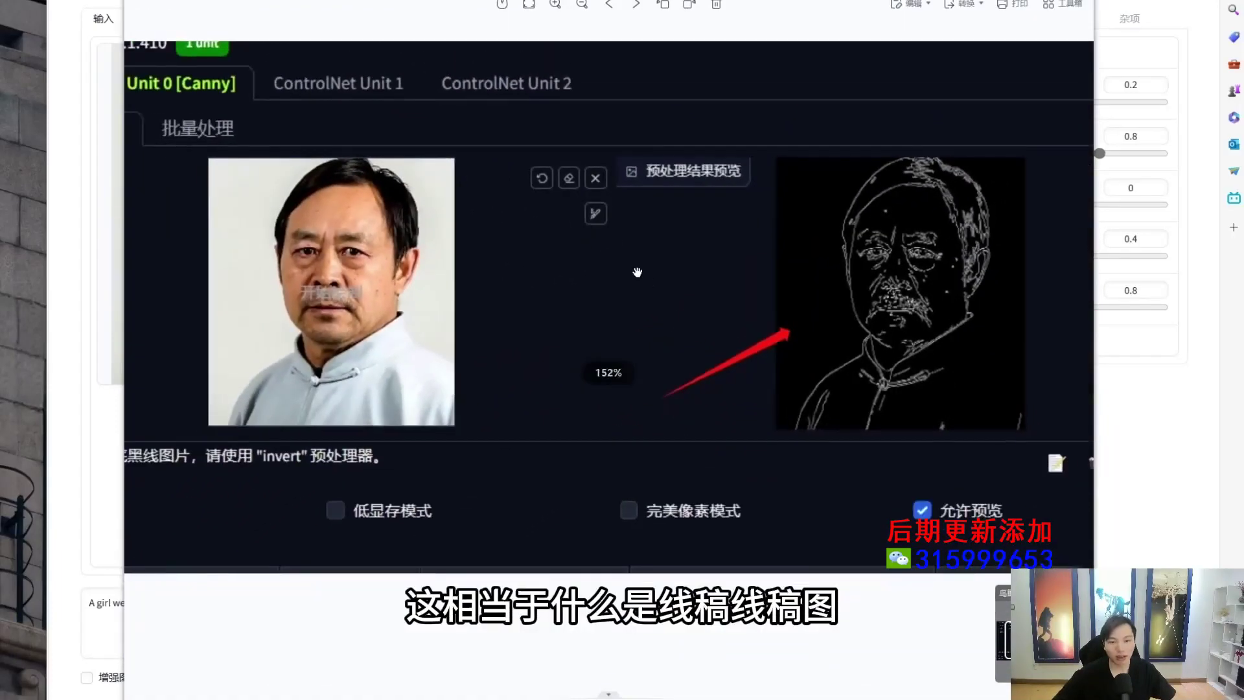
scroll(635, 272, "up", 3)
left_click_drag(581, 275, 644, 269)
left_click(1076, 3)
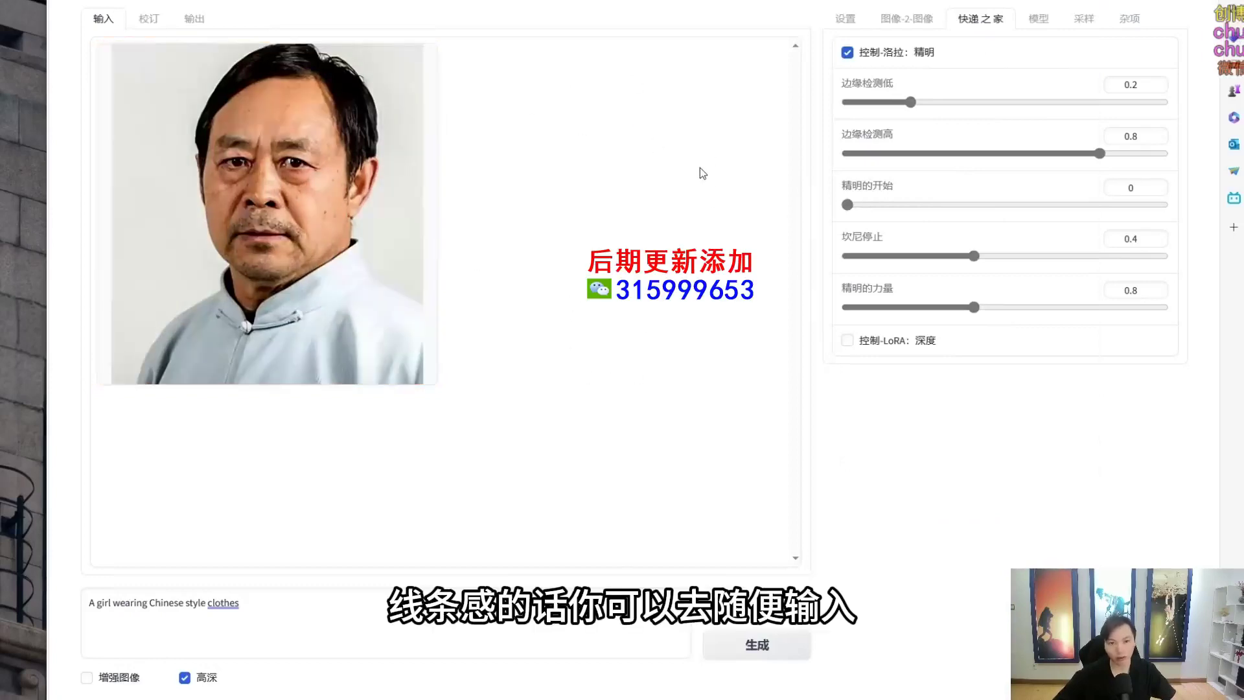
Step: Reload the page and set the Canny Control-LoRA's edge detection low value to 0.24 and high value to 0.87
key("F5")
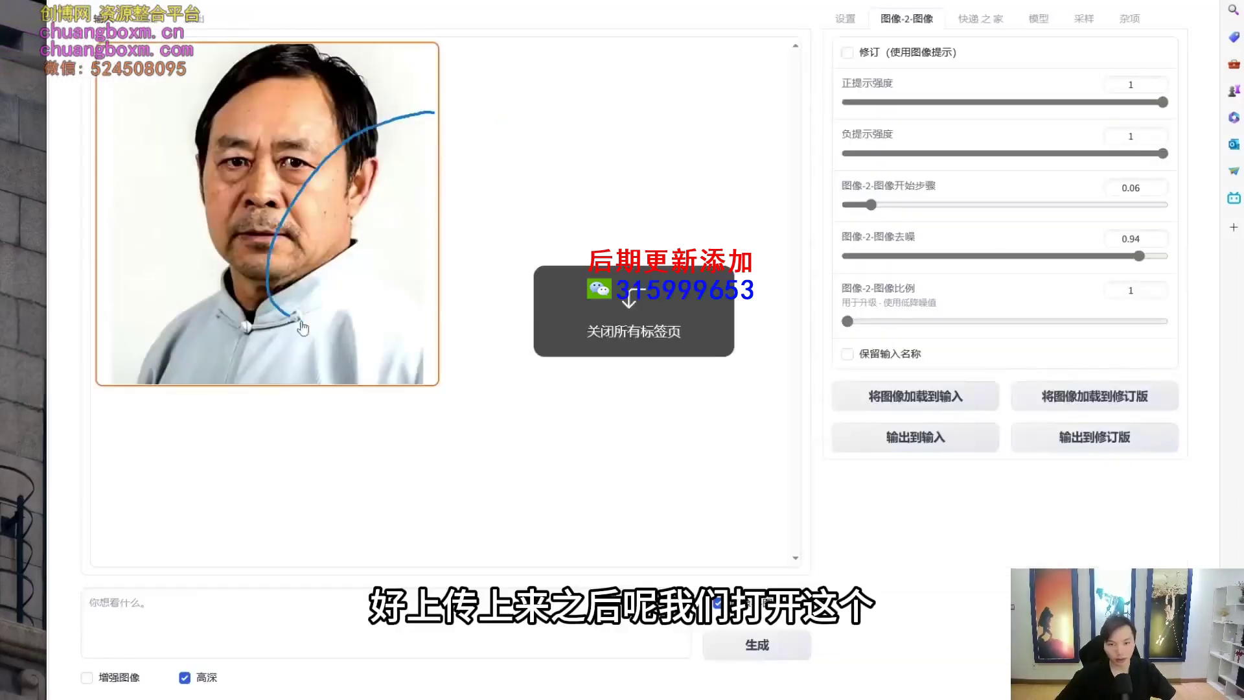
left_click(981, 18)
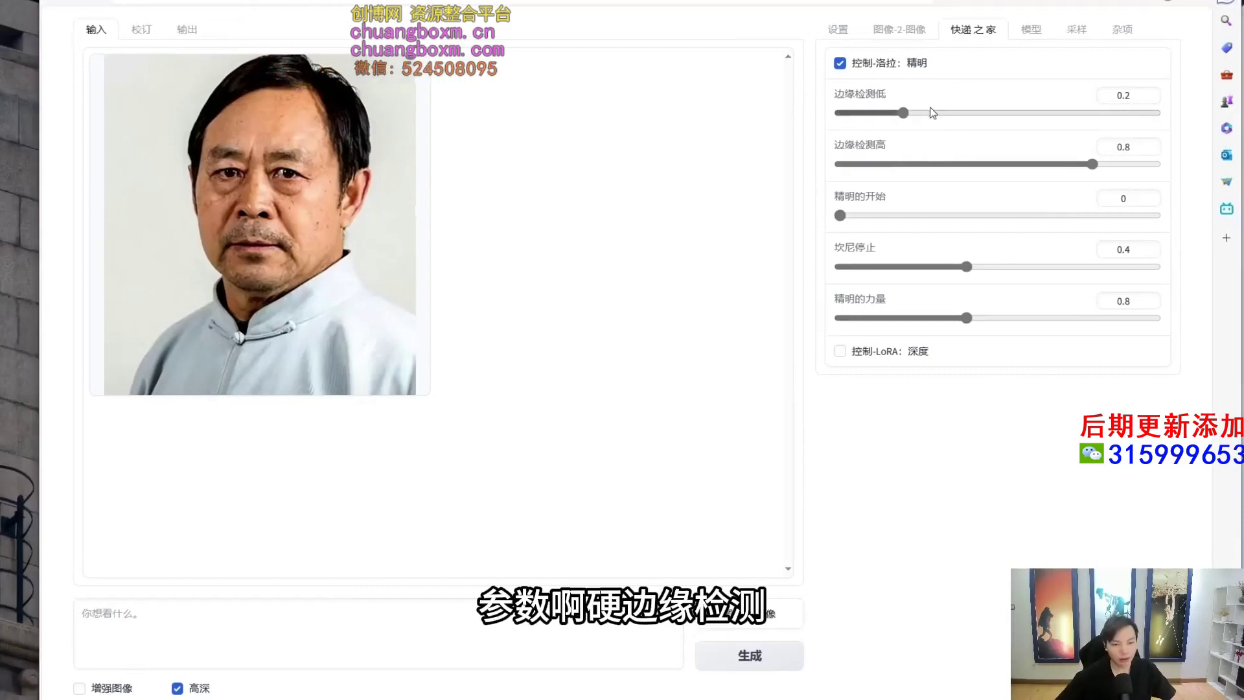
mouse_move(905, 112)
left_mouse_down()
mouse_move(894, 113)
mouse_move(915, 114)
left_mouse_up()
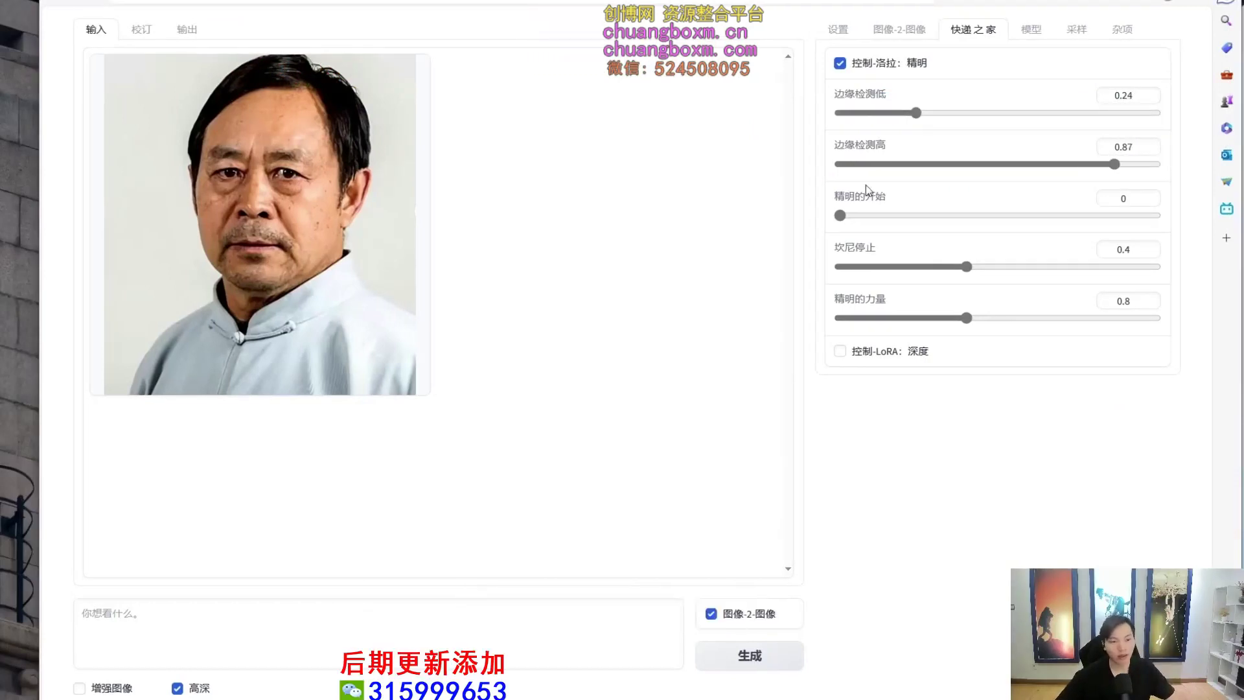
Step: Set the Canny stop value to 1 and the Canny strength to 1, leaving the start at 0
mouse_move(866, 185)
left_mouse_down()
mouse_move(804, 212)
mouse_move(796, 181)
mouse_move(830, 180)
mouse_move(889, 222)
mouse_move(837, 221)
left_mouse_up()
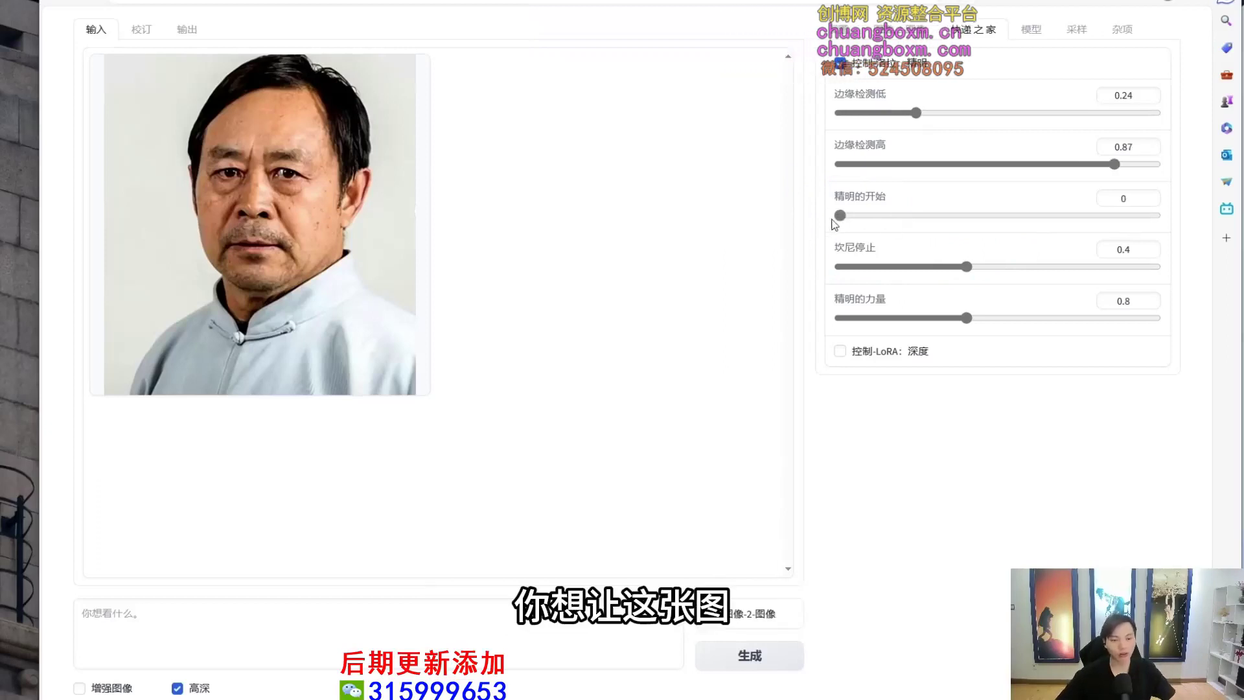
left_click_drag(968, 265, 1163, 282)
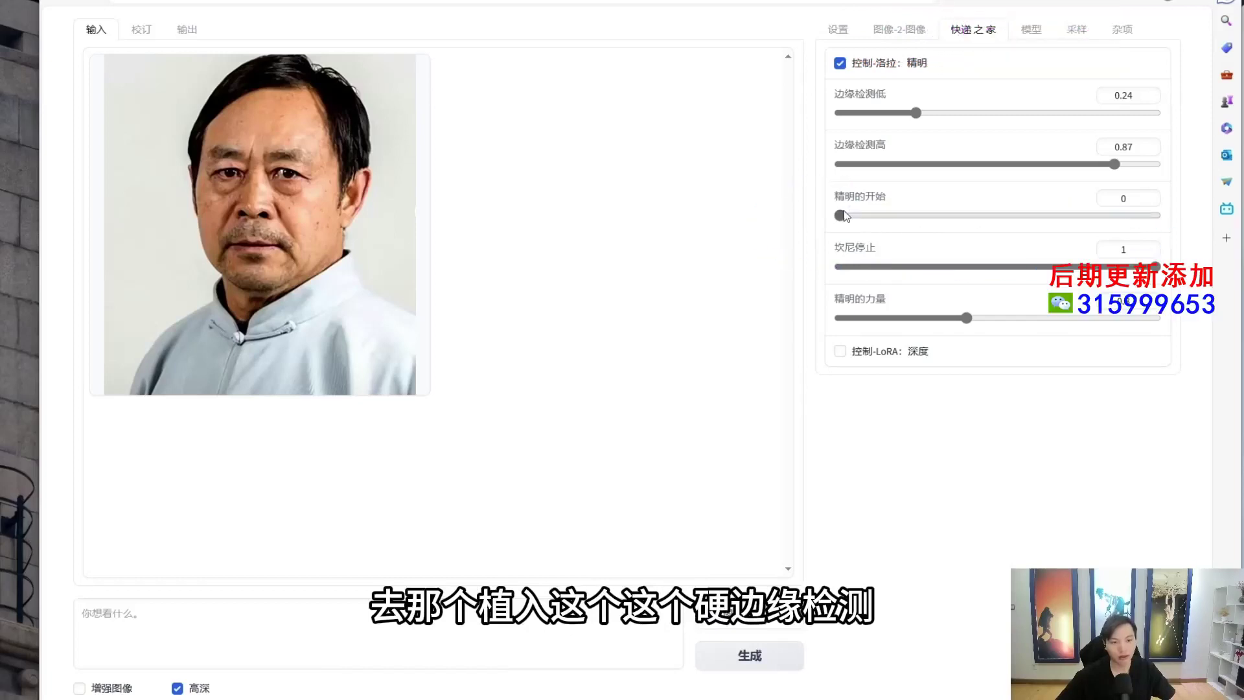
left_click_drag(826, 204, 794, 263)
left_click_drag(1155, 266, 1150, 271)
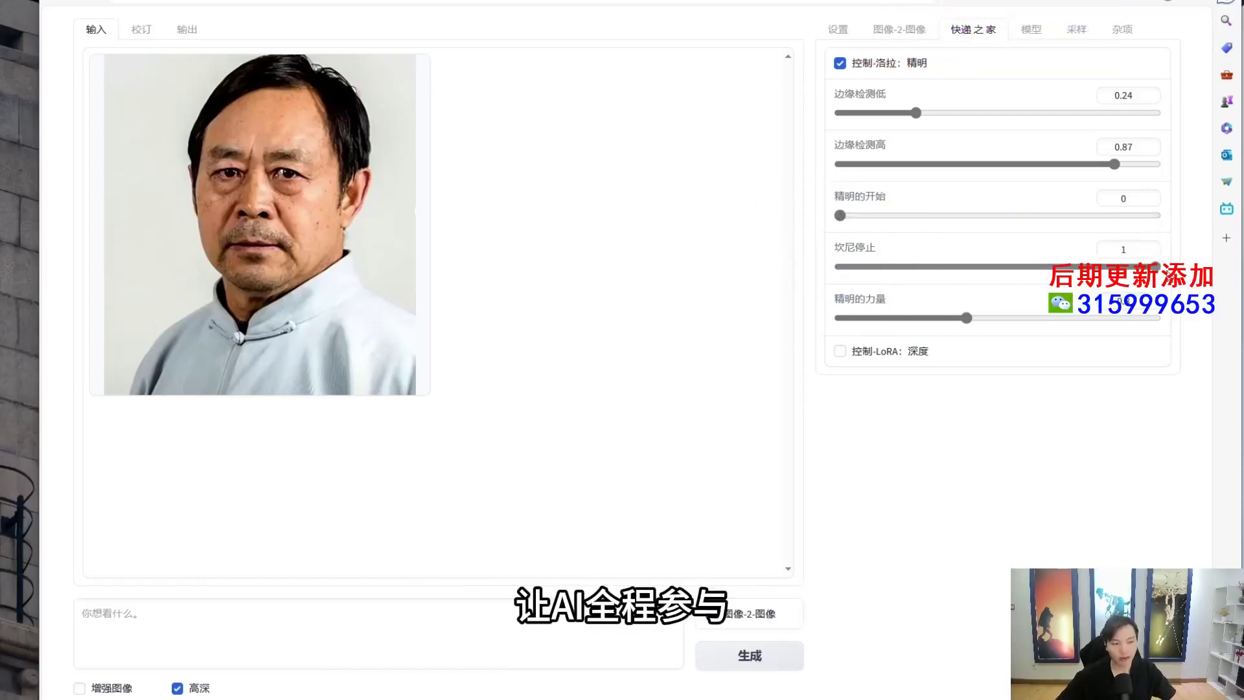
left_click_drag(1136, 202, 1112, 204)
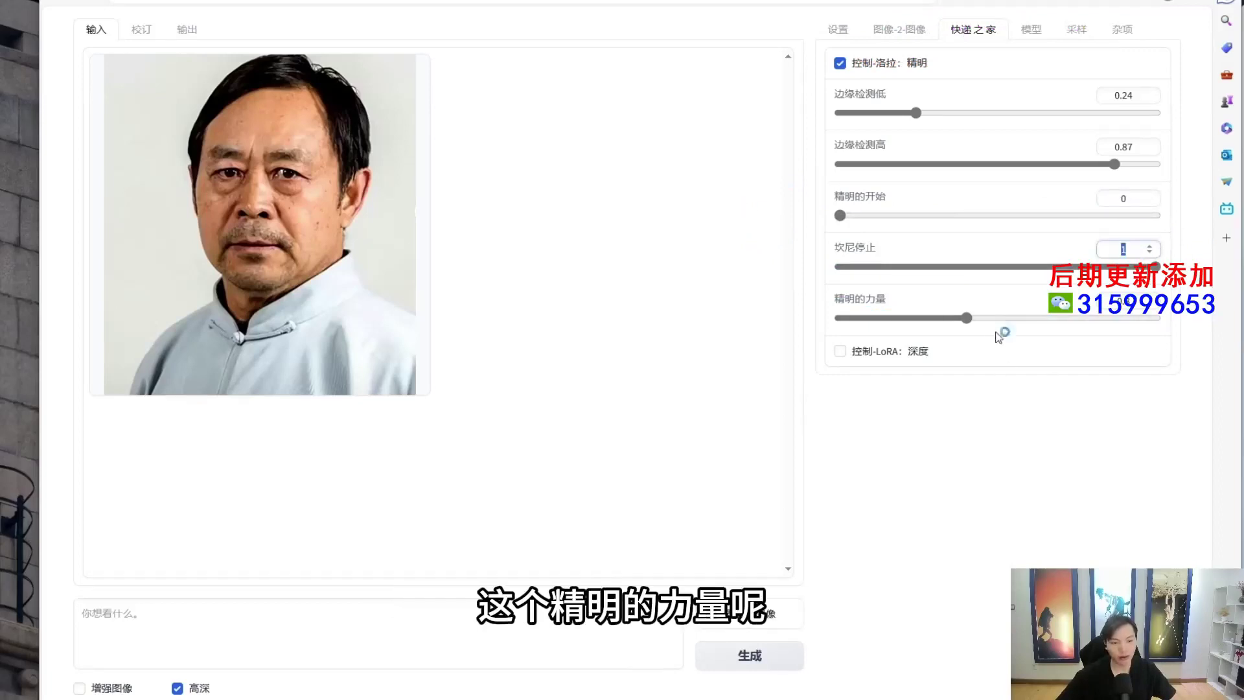
left_click_drag(990, 324, 1154, 335)
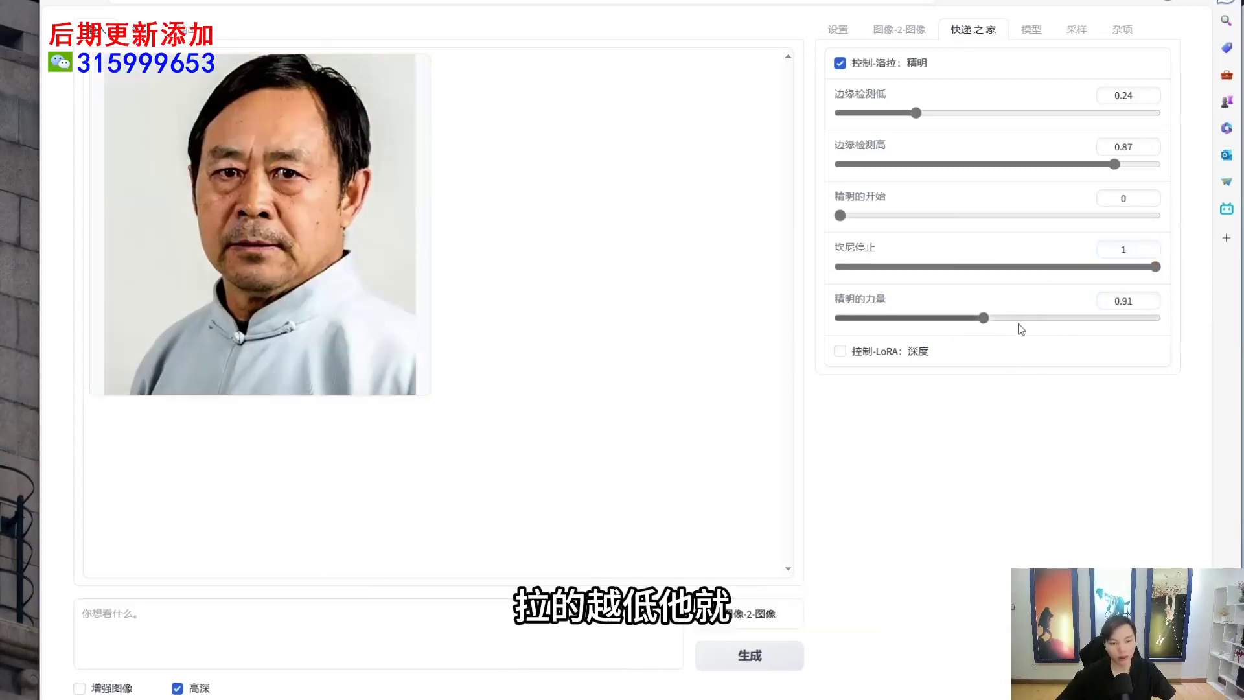
left_click_drag(977, 319, 1002, 322)
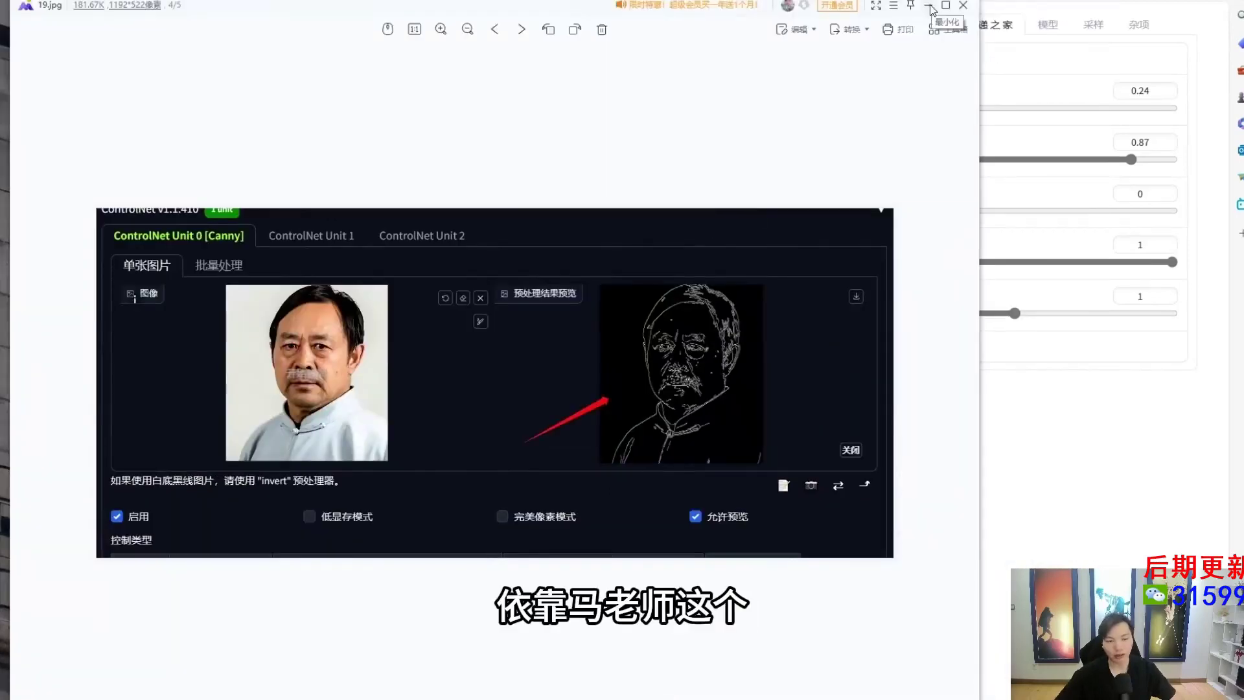
Step: Look again at the example image's edge line art in the image viewer
scroll(699, 423, "up", 3)
scroll(713, 320, "down", 3)
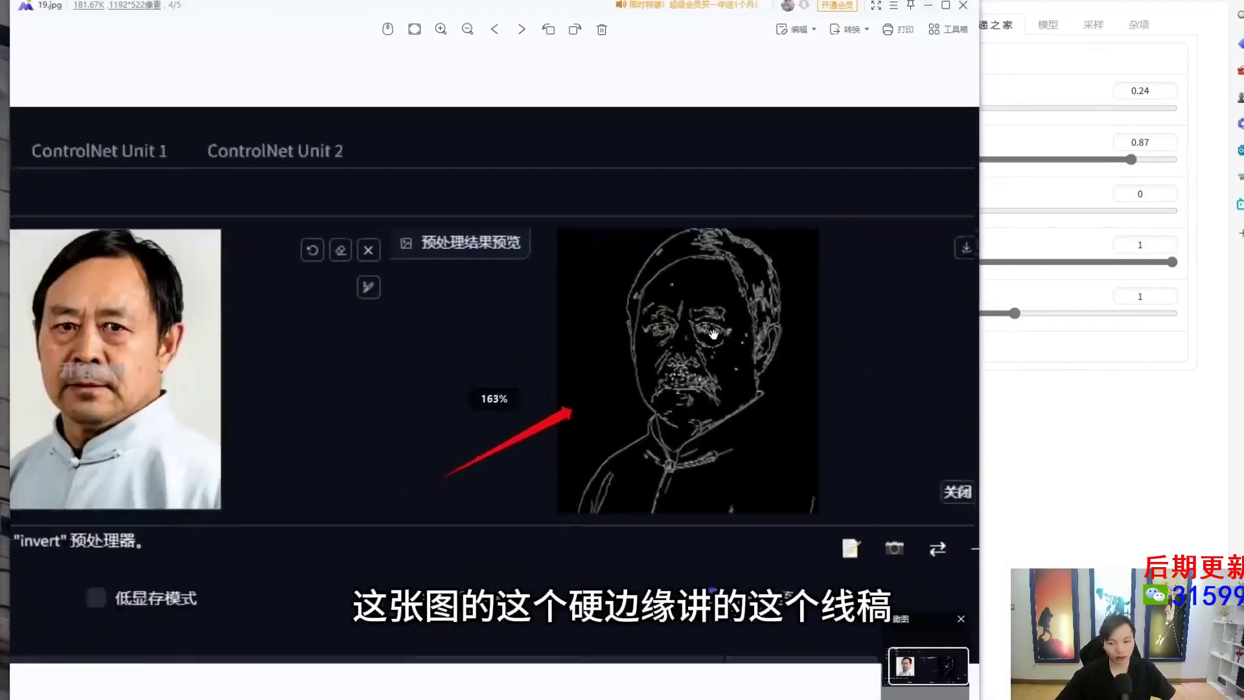
scroll(713, 321, "up", 2)
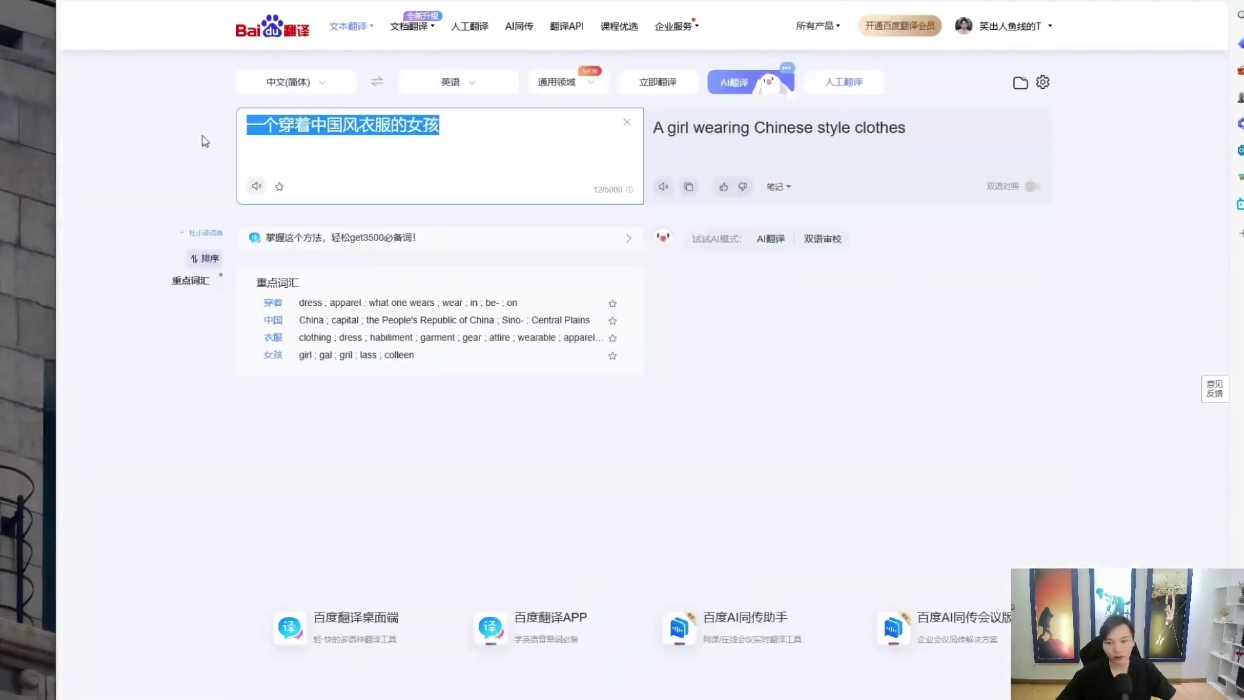
Step: Switch to Baidu Translate and translate "一位中国古代的诗人，真实" from Chinese to English
type("zhongguo")
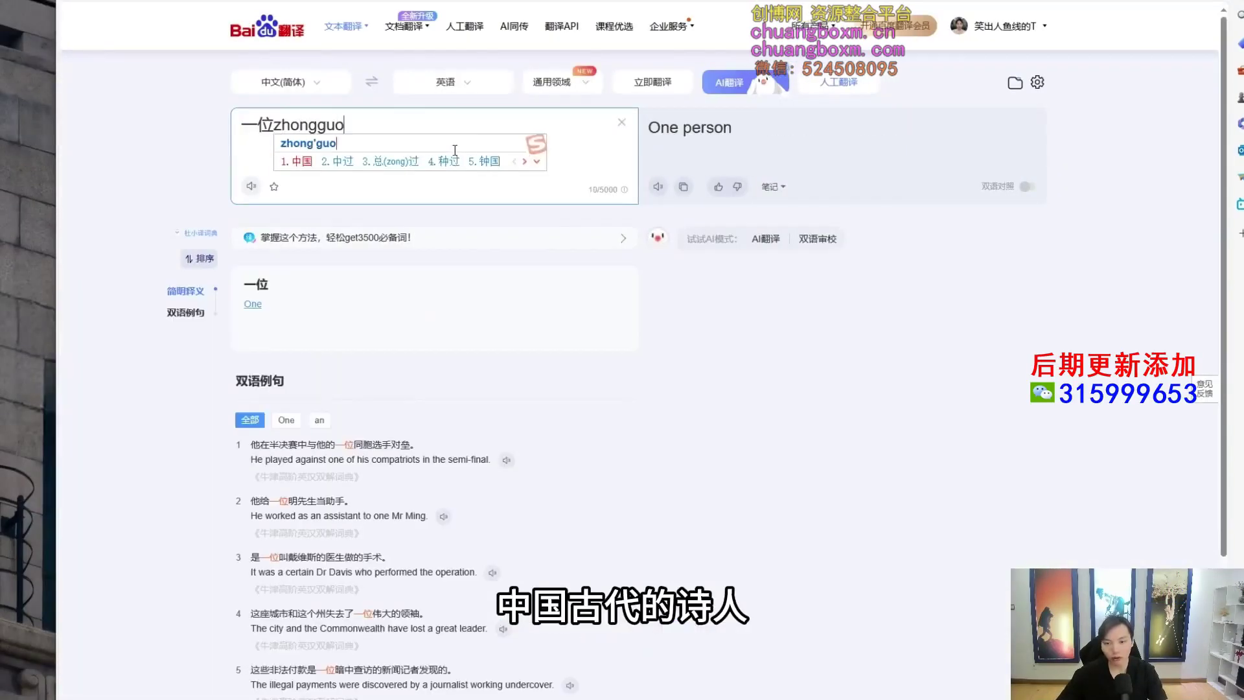
key("space")
type("gudai")
key("space")
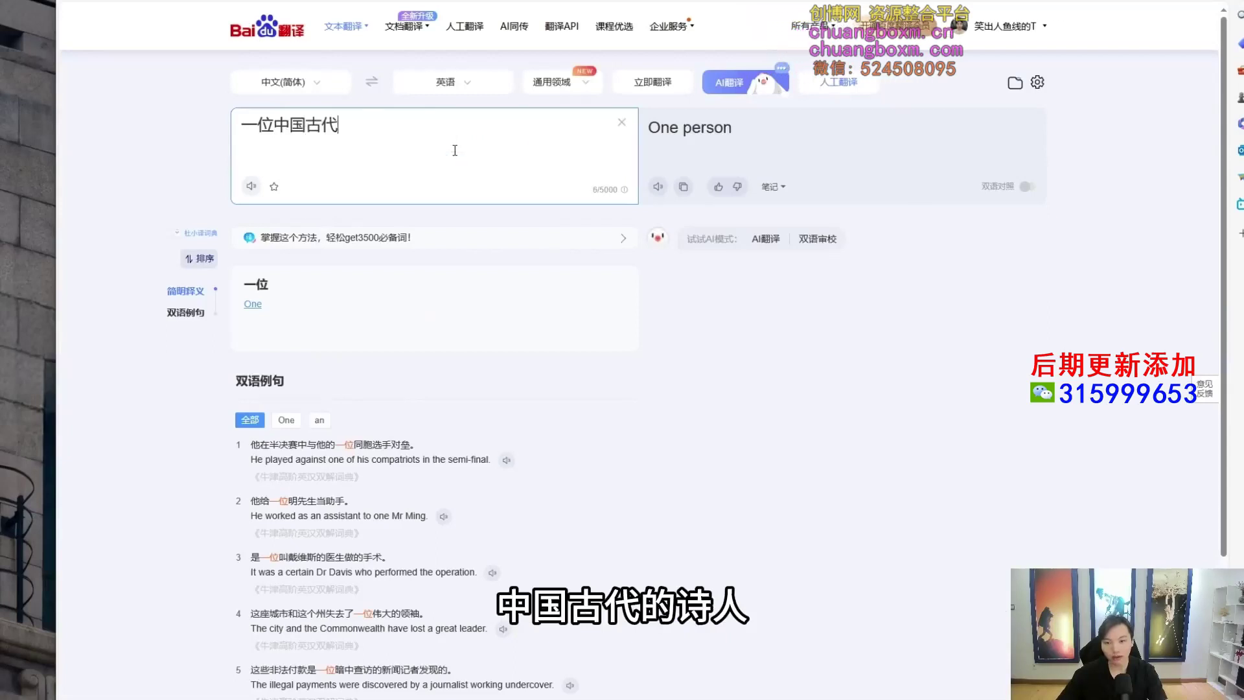
type("de")
key("space")
type("shiren")
key("space")
type("，")
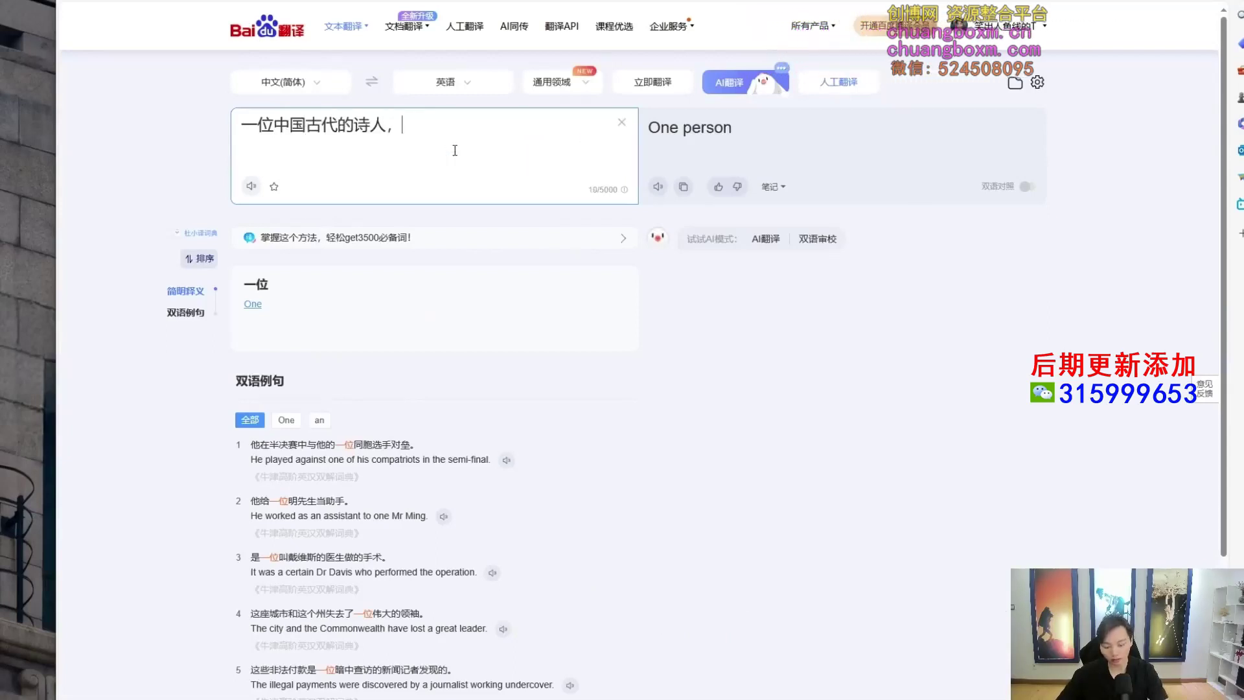
type("zhenshi")
key("space")
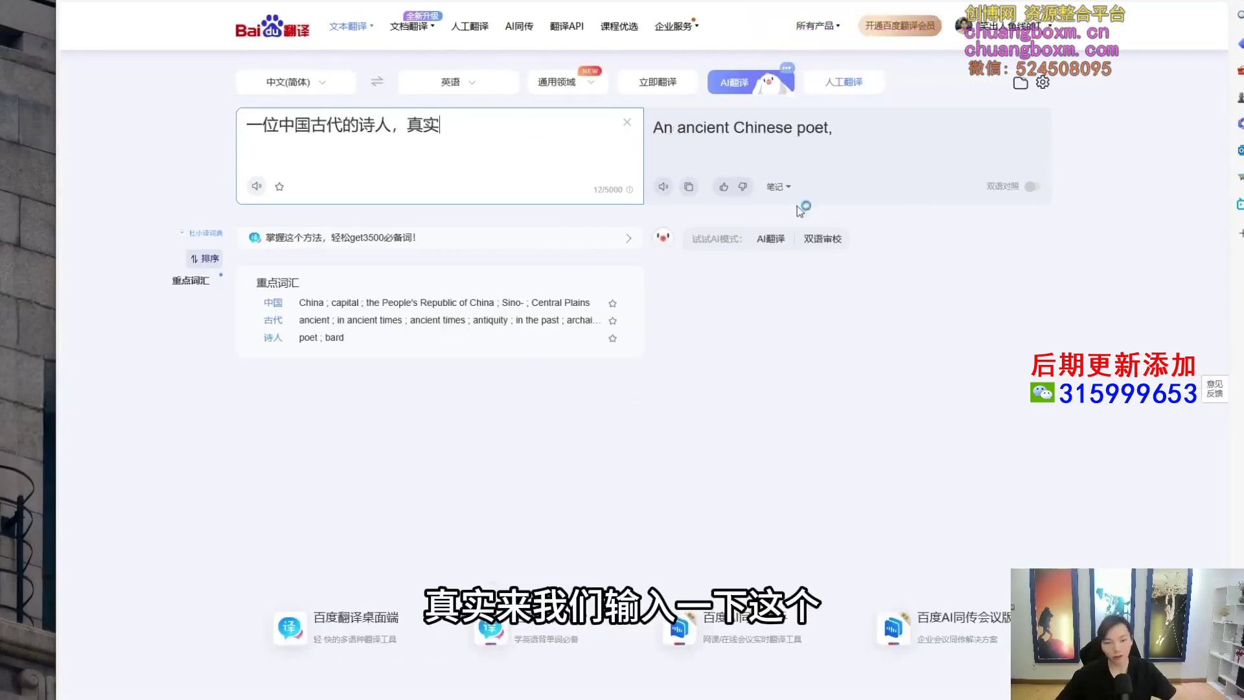
Step: Copy the English translation into Fooocus-MRE as the prompt "An ancient Chinese poet, true" and open the image-to-image settings
left_click_drag(894, 127, 652, 128)
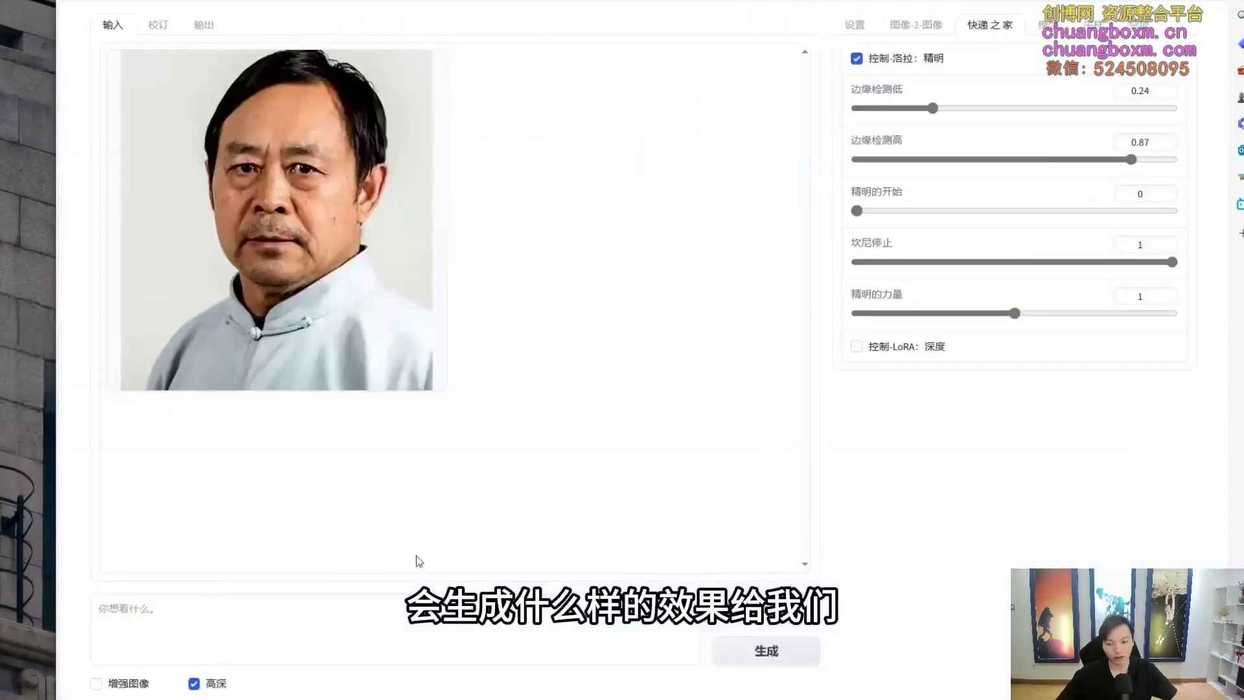
type("An ancient Chinese poet, true")
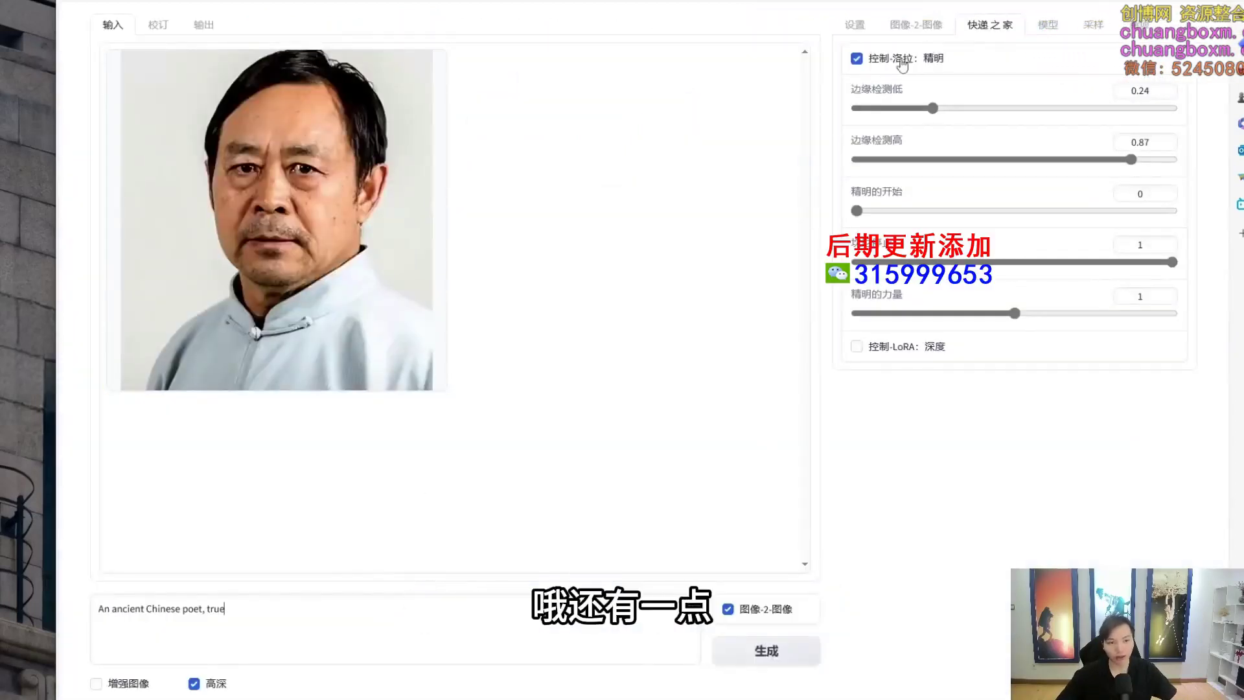
left_click(926, 26)
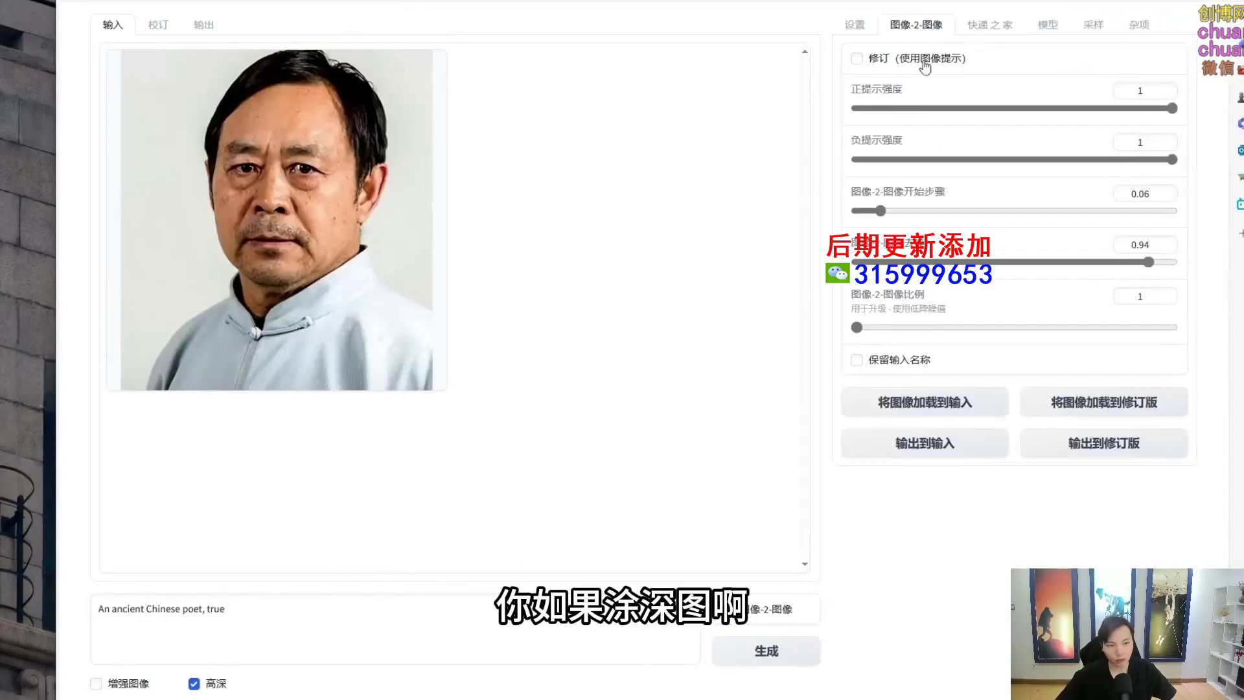
Step: Set the output resolution to 1088×896 (17:14) and add the SAI电影 style to the image styles
left_click(857, 26)
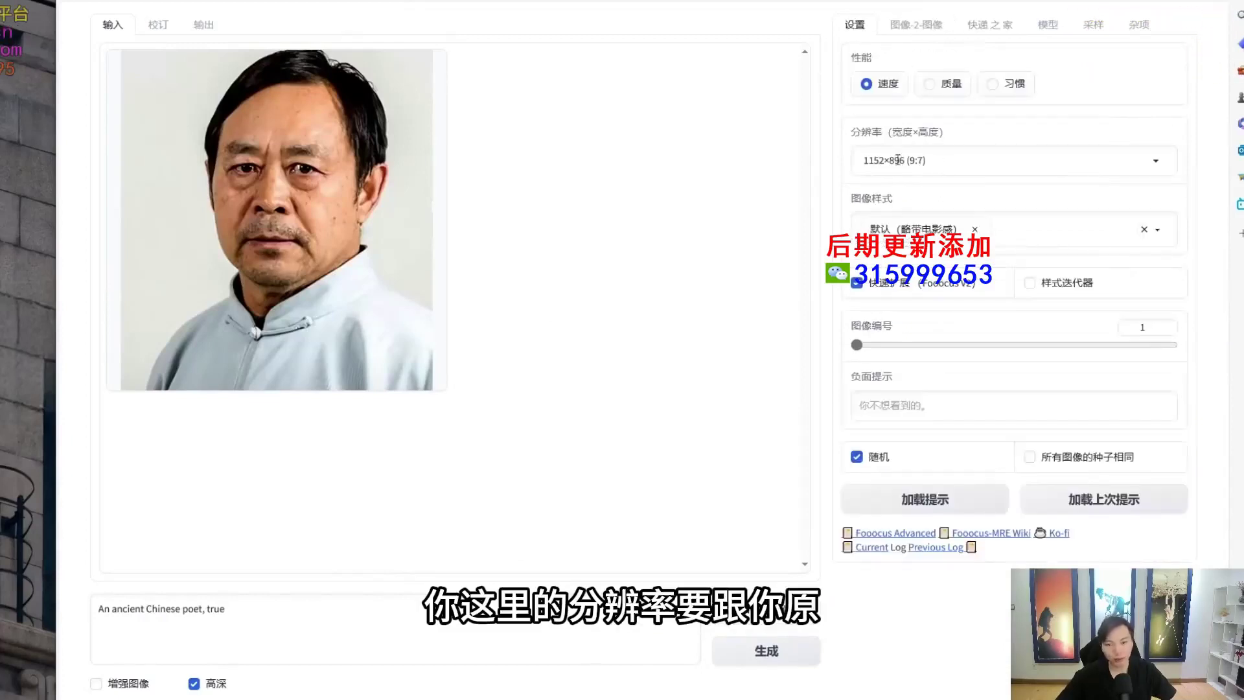
left_click(1026, 172)
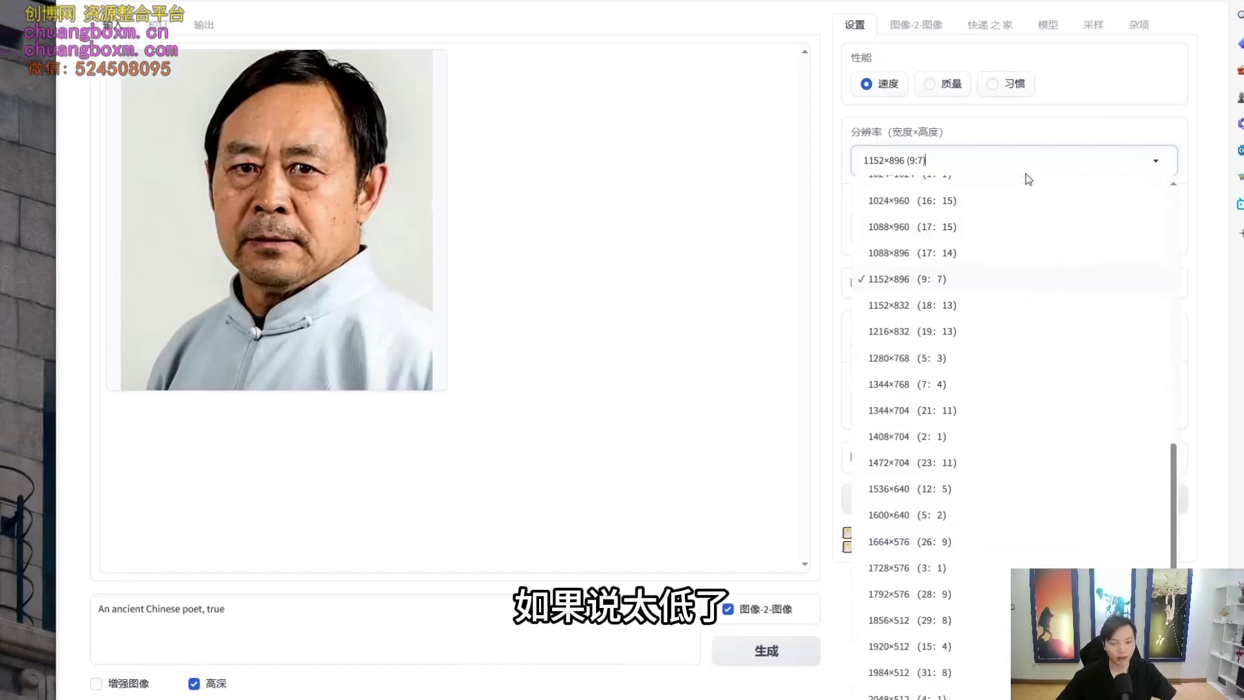
scroll(1054, 393, "up", 4)
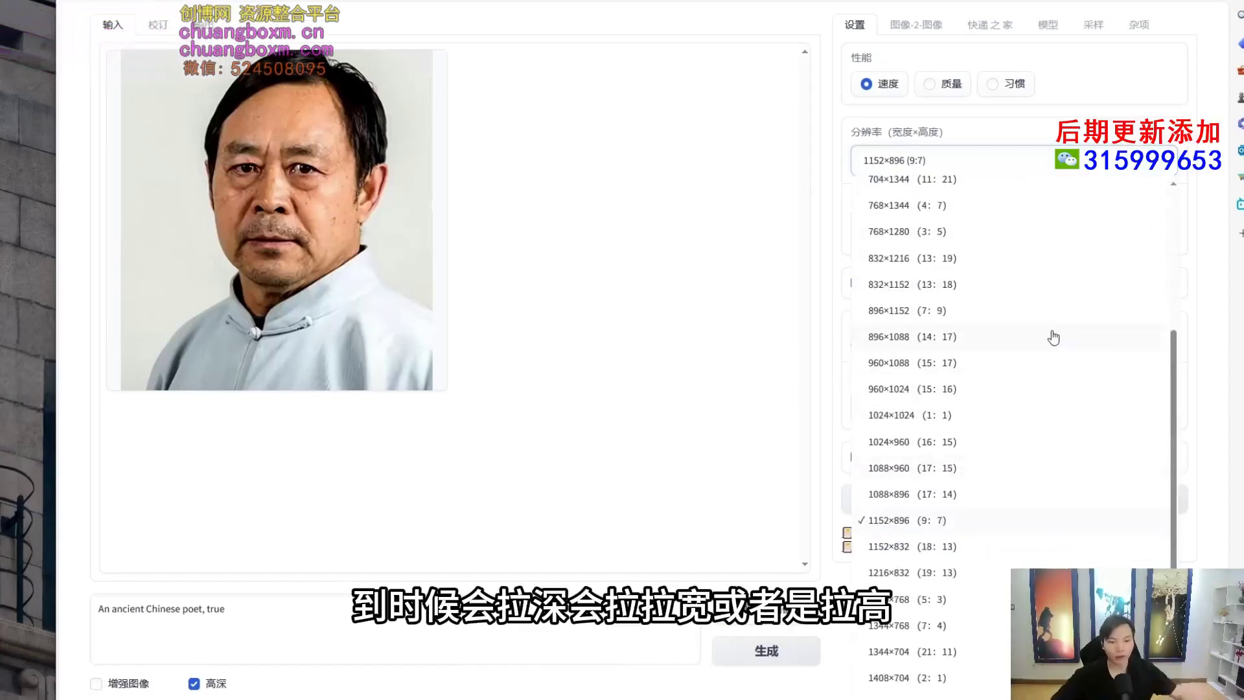
scroll(1060, 327, "down", 3)
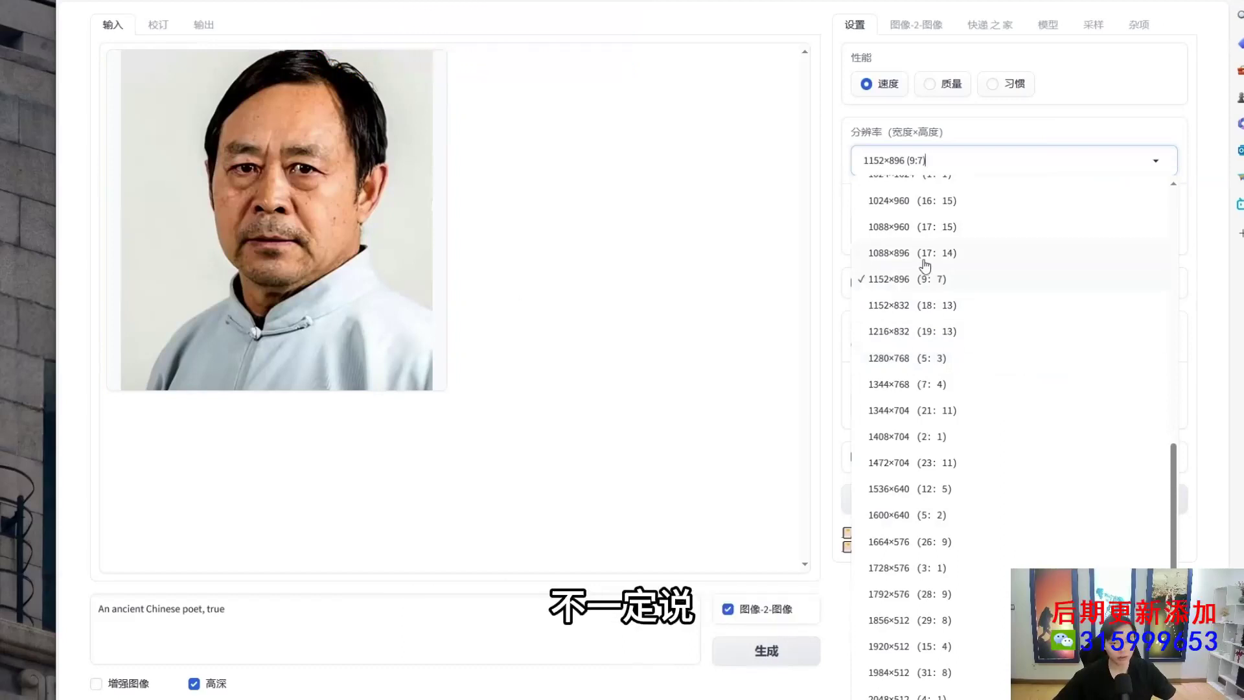
left_click(905, 254)
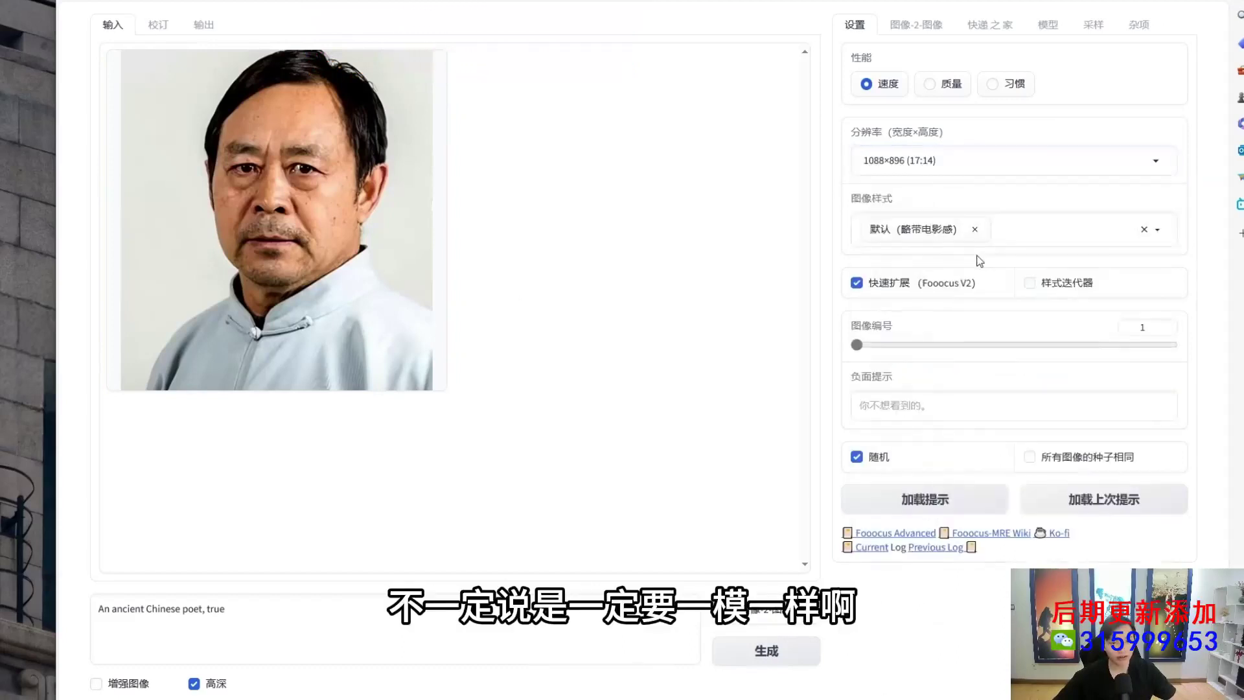
left_click(1036, 243)
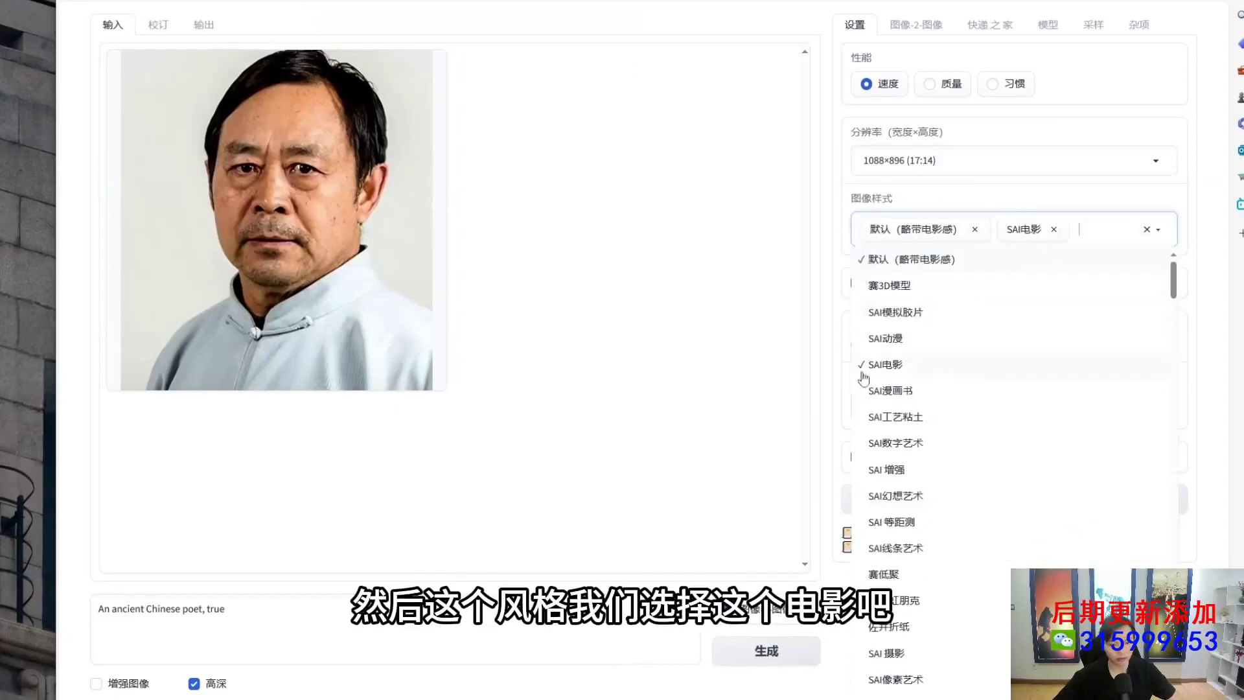
left_click(757, 197)
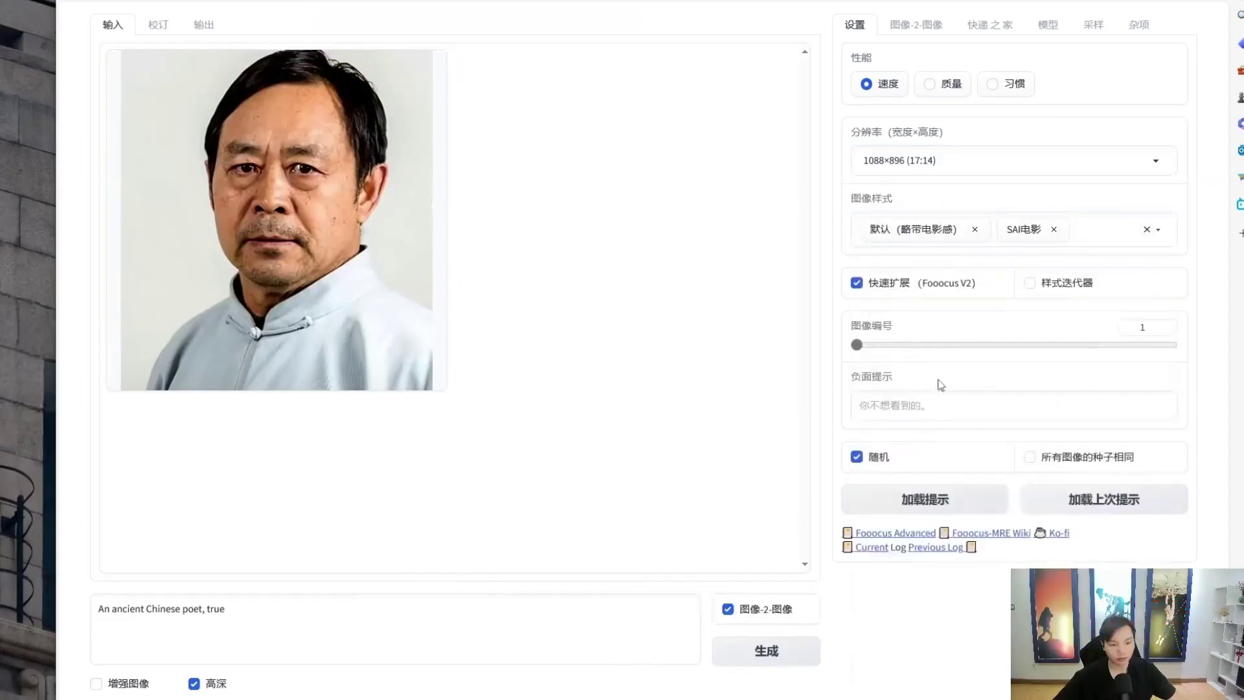
Step: Generate the poet image from the input portrait with the Canny Control-LoRA enabled
left_click(927, 29)
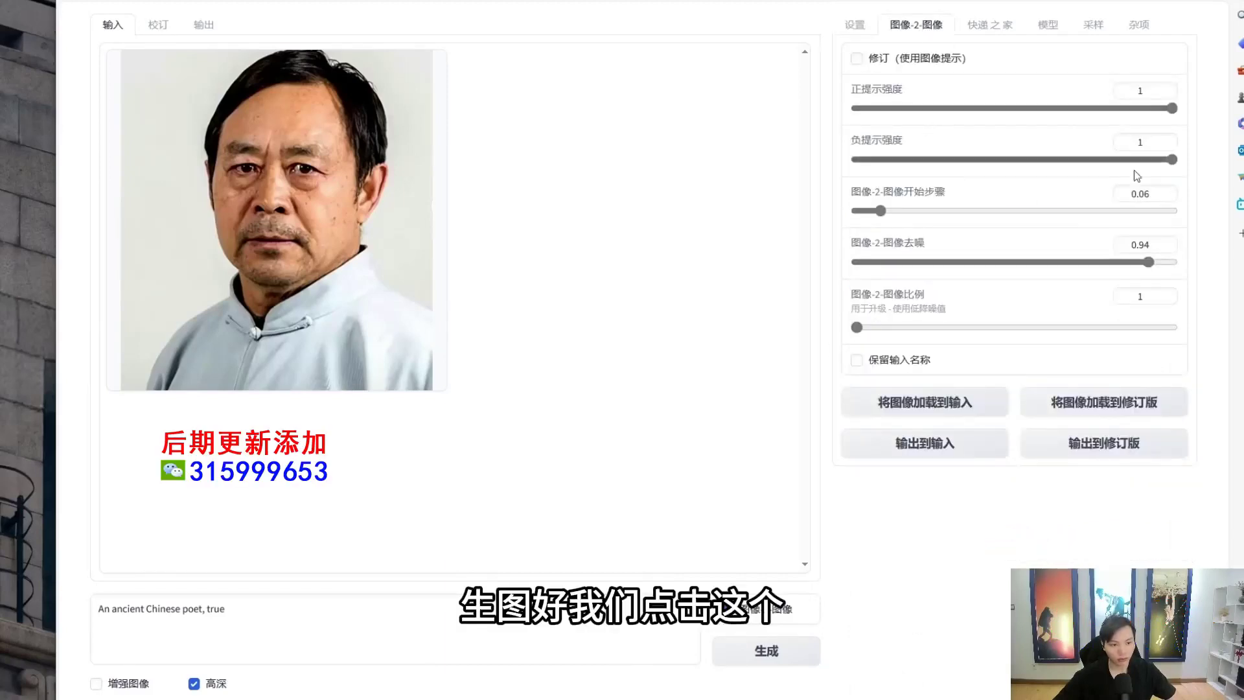
left_click(997, 30)
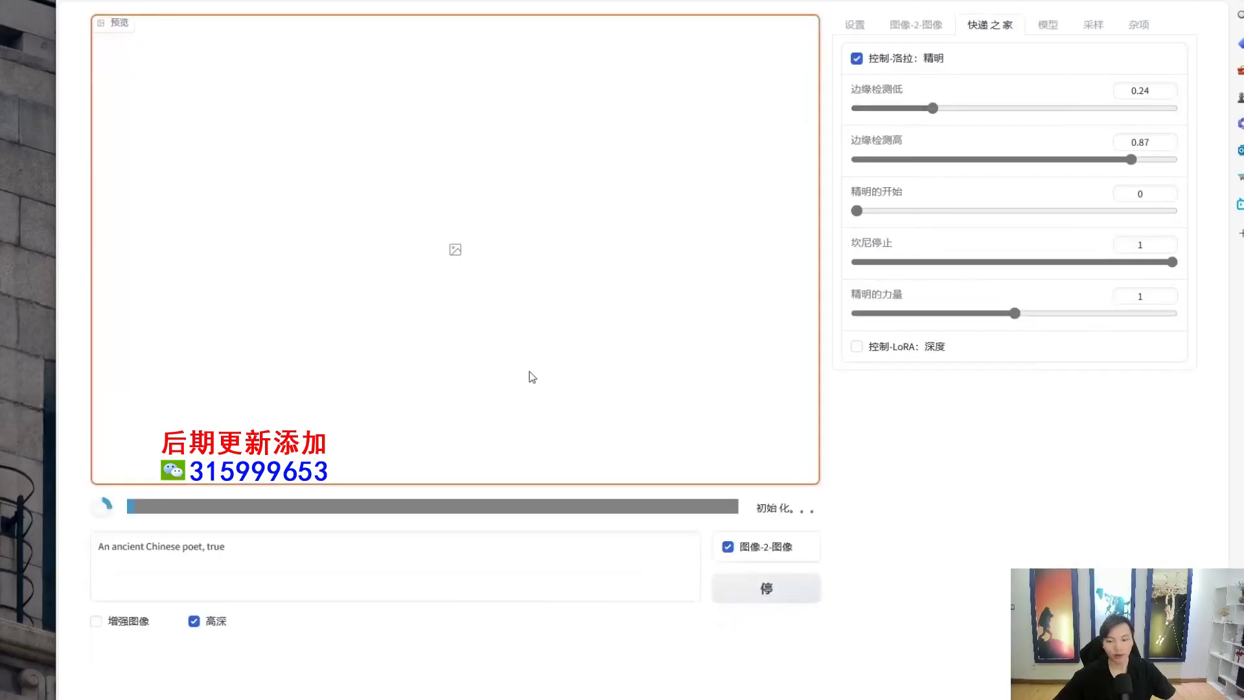
mouse_move(873, 32)
left_mouse_down()
mouse_move(805, 97)
mouse_move(949, 20)
left_mouse_up()
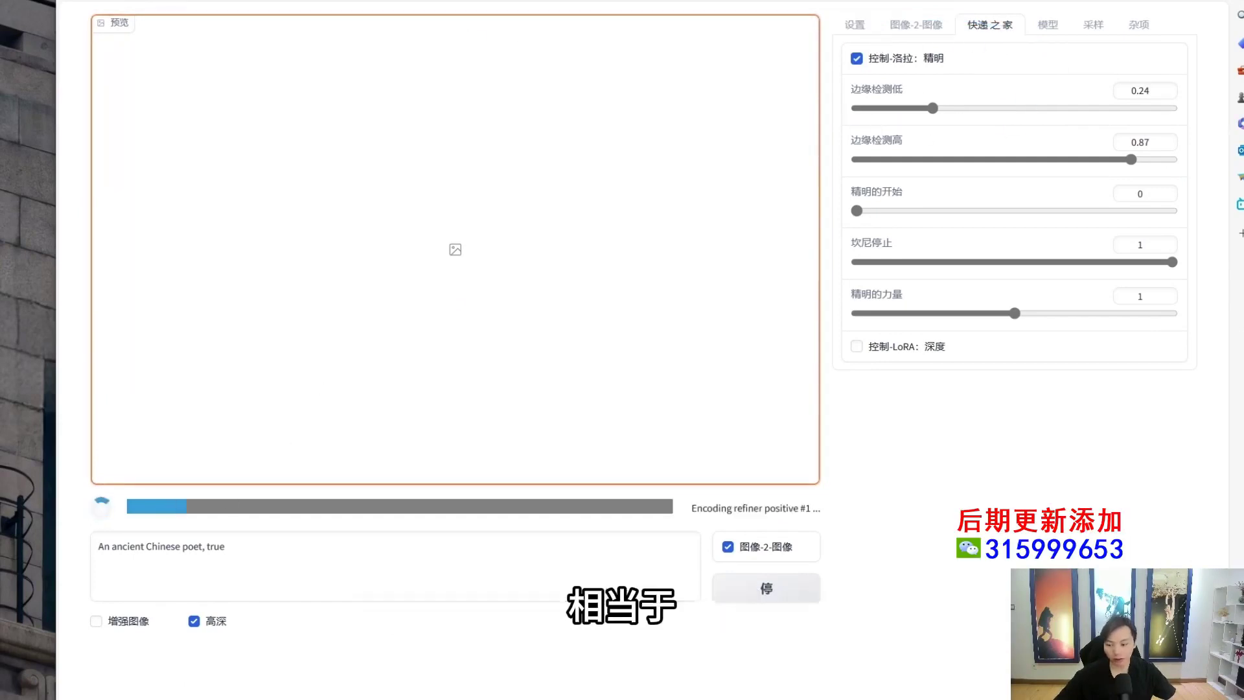
Step: Look at the portrait's Canny line art in the image viewer and return to Fooocus-MRE
key("alt+Tab")
right_click(719, 254)
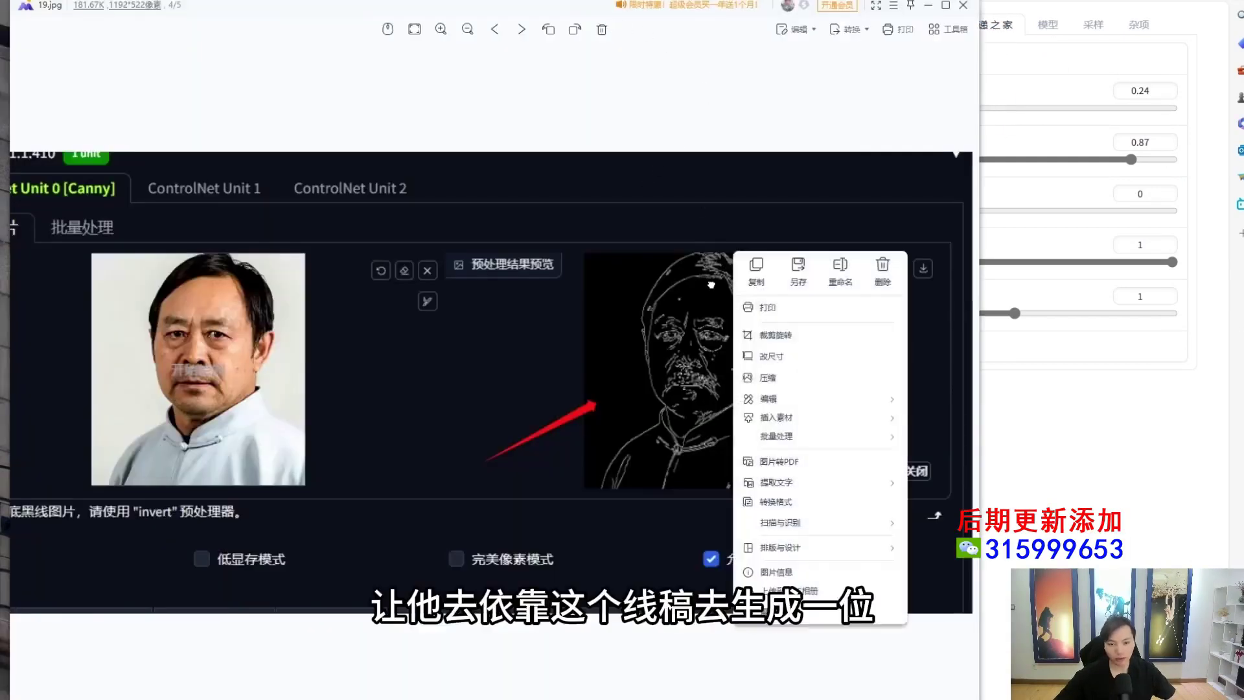
left_click(390, 3)
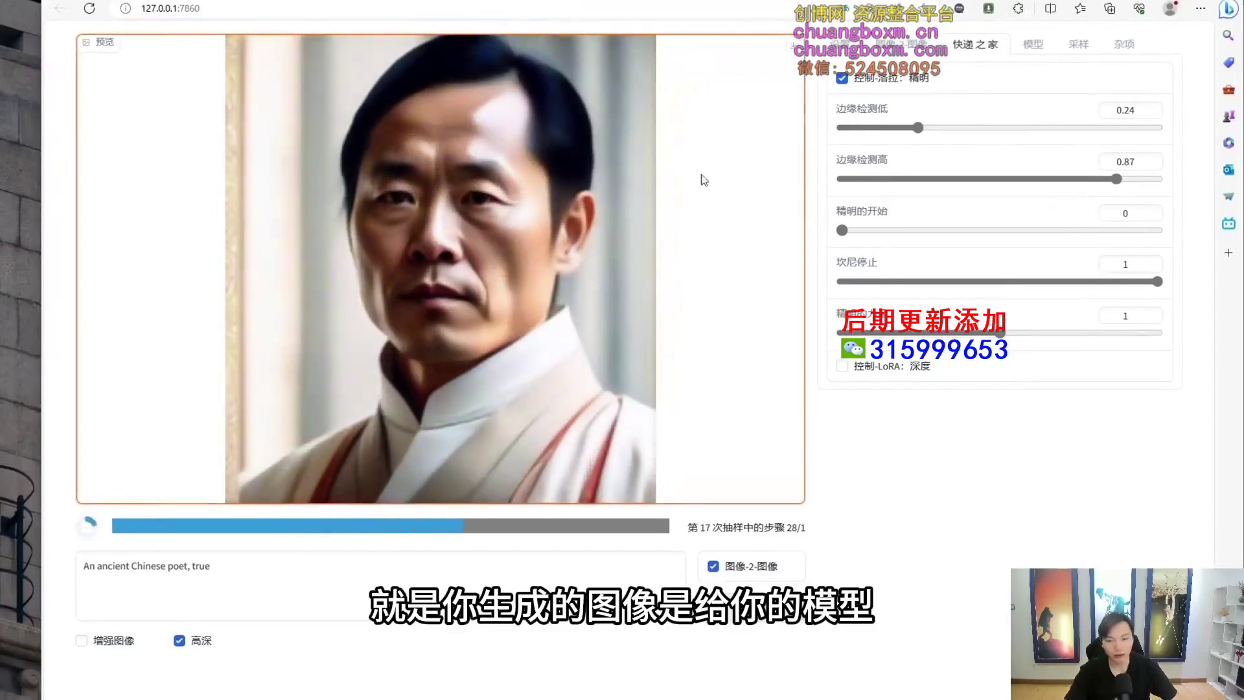
Step: Examine the generation preview together with the selected SDXL base, refiner and LoRA models and the Canny Control-LoRA settings
mouse_move(416, 112)
left_mouse_down()
mouse_move(283, 291)
mouse_move(565, 55)
left_mouse_up()
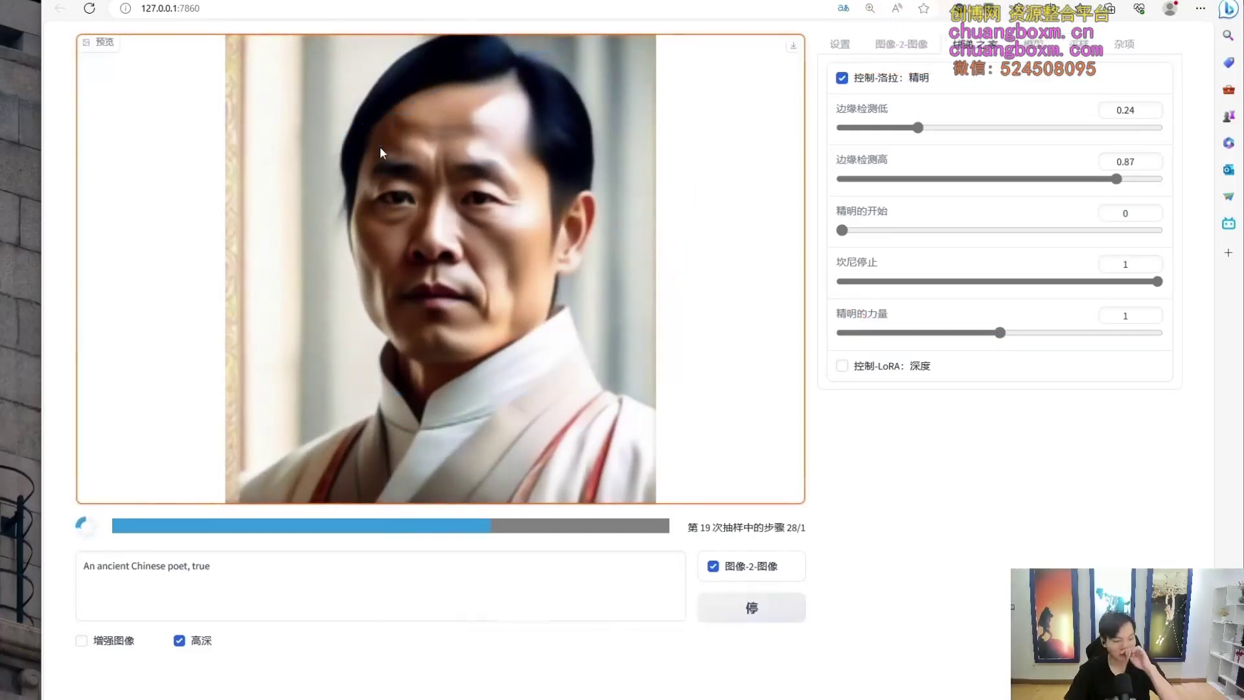
mouse_move(1096, 33)
left_mouse_down()
mouse_move(1130, 280)
mouse_move(1089, 45)
left_mouse_up()
left_click(1027, 45)
left_click_drag(894, 72, 1161, 214)
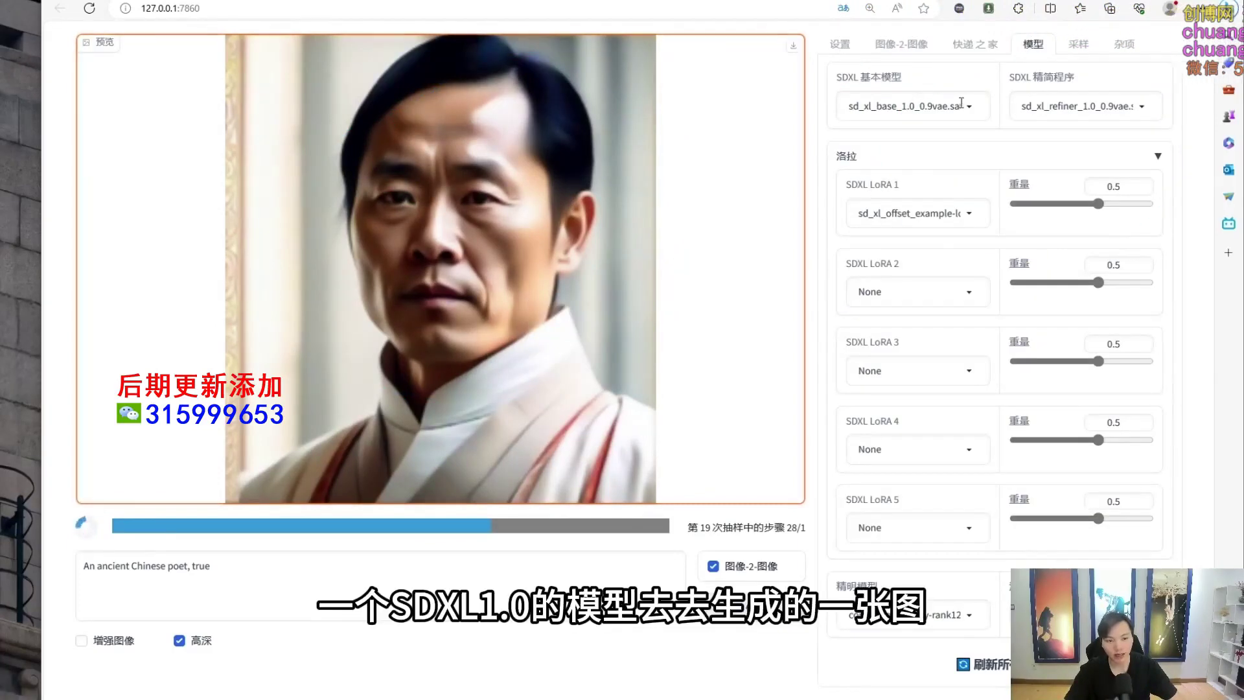
left_click(984, 55)
left_click_drag(994, 61, 933, 195)
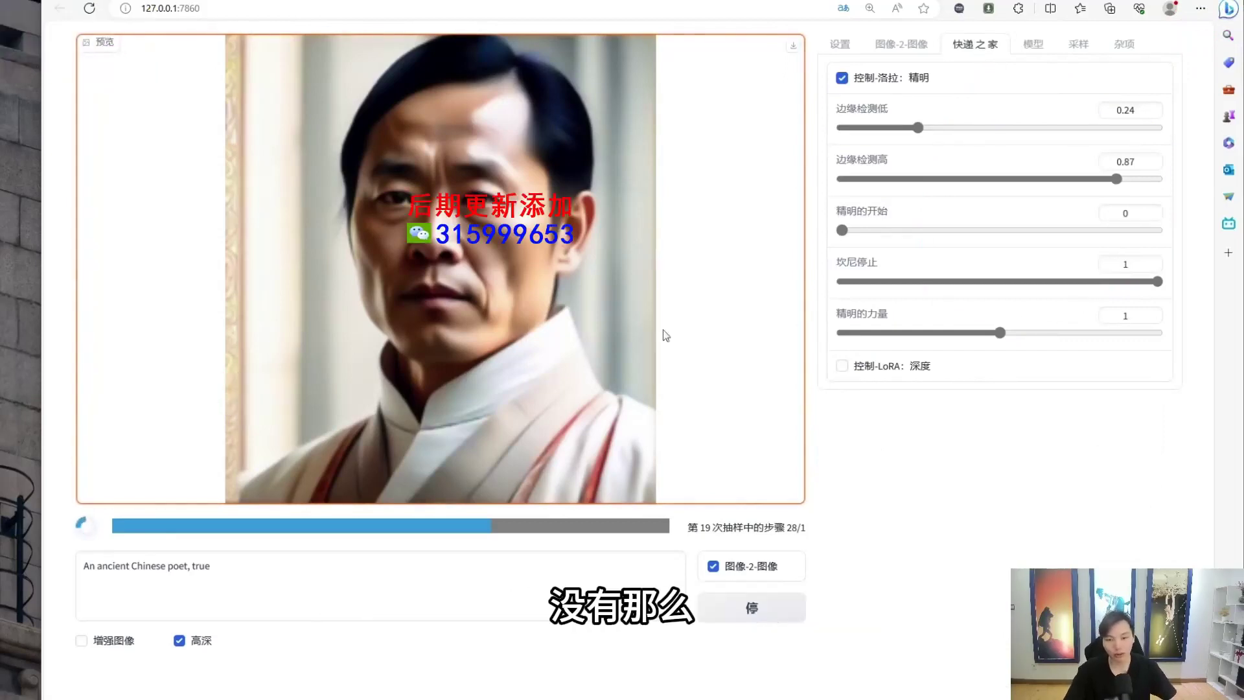
left_click_drag(529, 122, 718, 271)
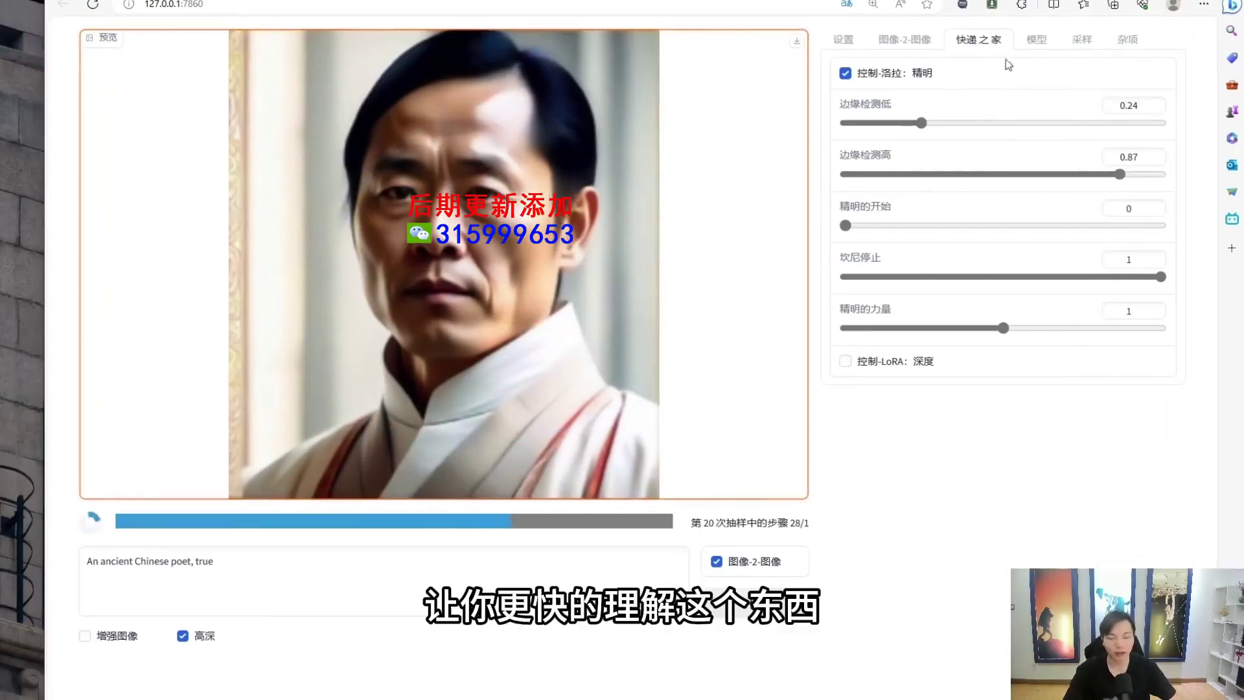
mouse_move(1007, 60)
left_mouse_down()
mouse_move(1044, 396)
mouse_move(1031, 60)
mouse_move(1008, 33)
left_mouse_up()
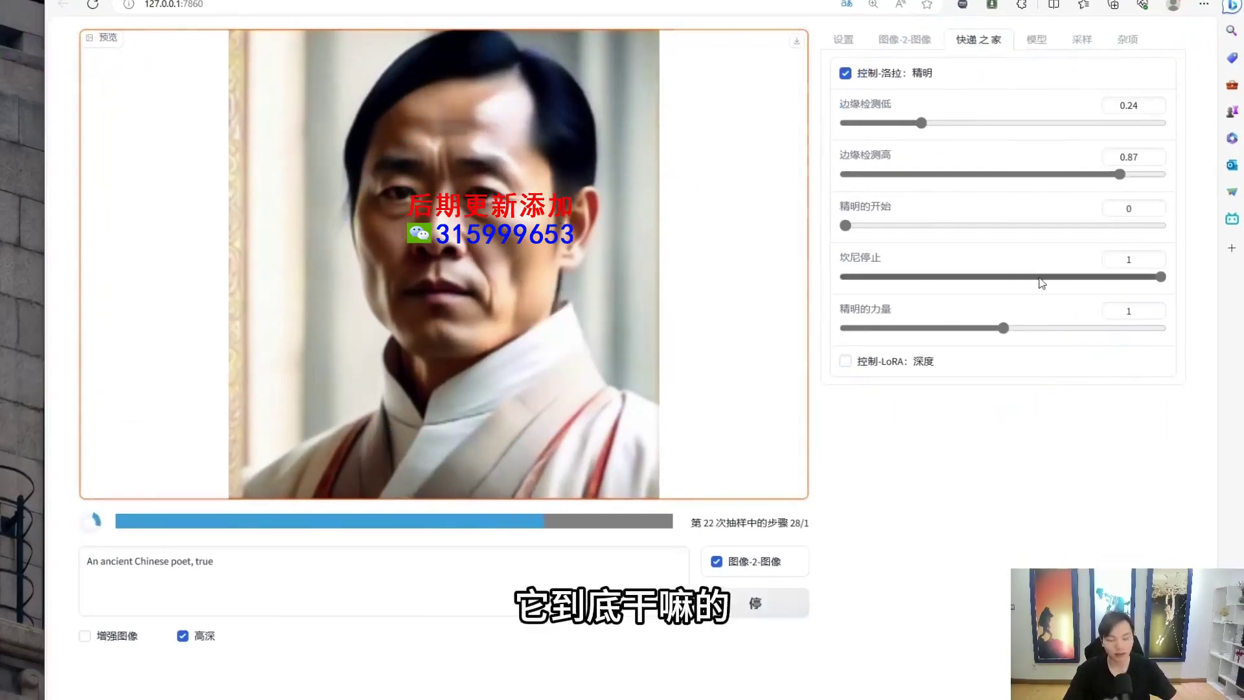
left_click(914, 42)
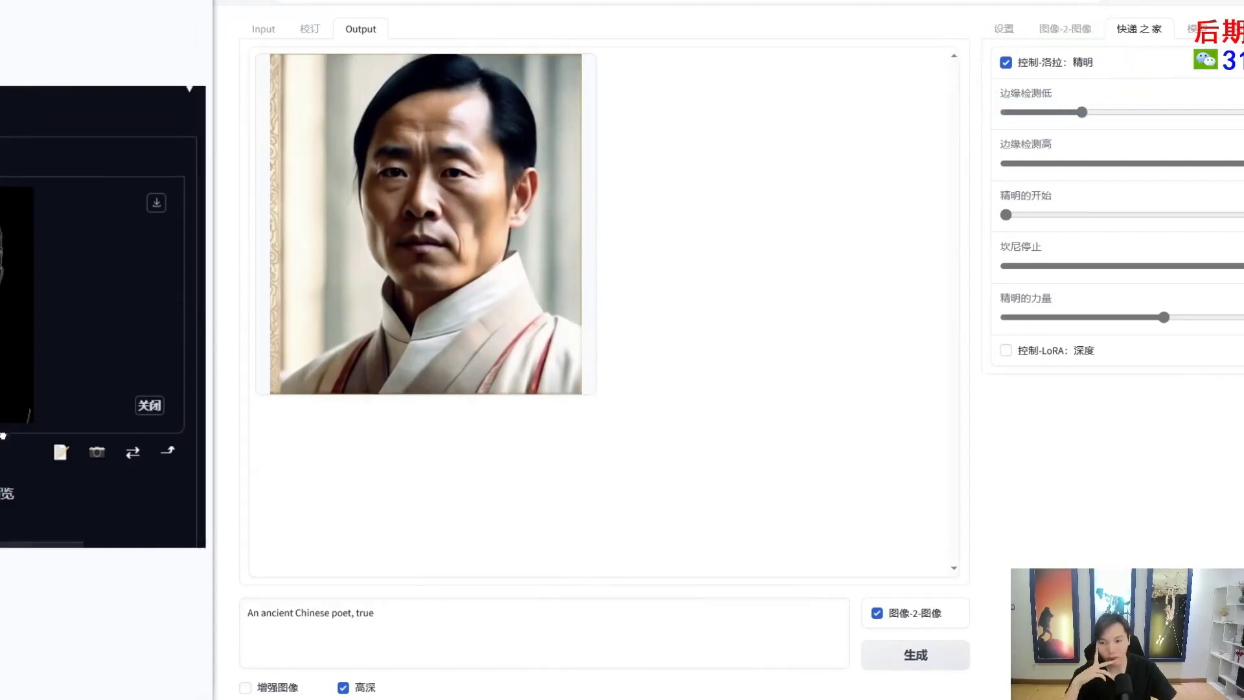
Step: Compare the original input portrait with the generated output image
left_click(311, 33)
left_click(272, 32)
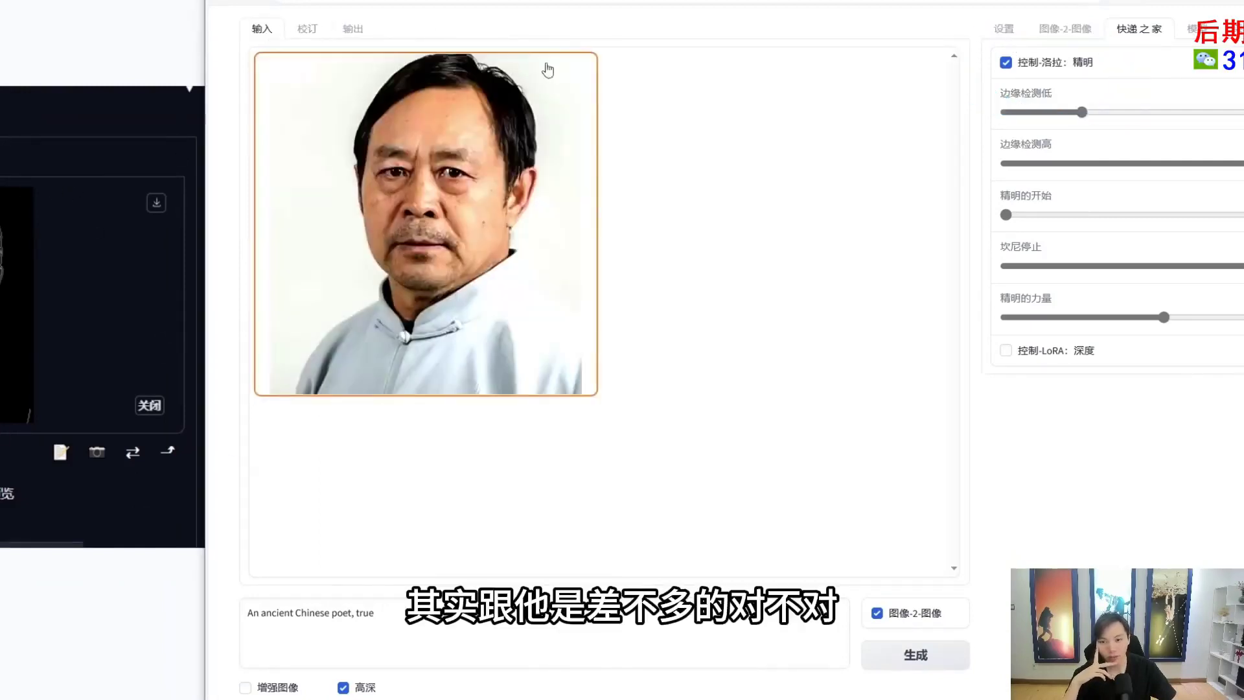
left_click(353, 29)
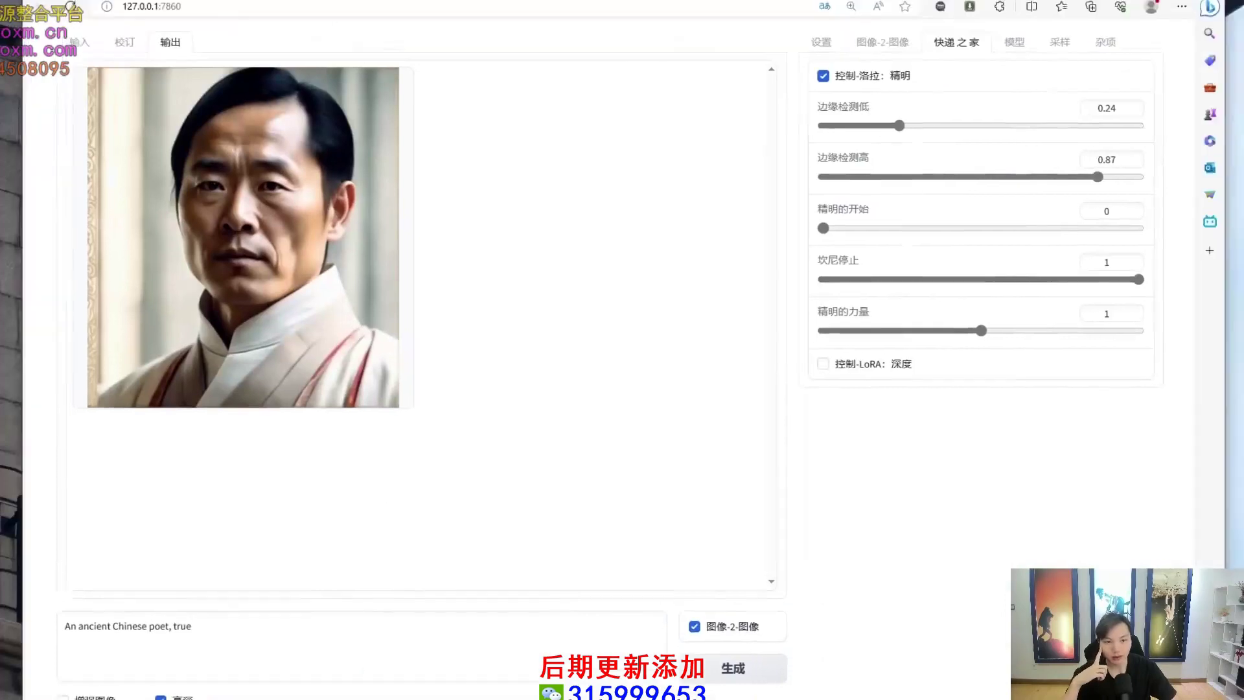
Step: Disable the Canny Control-LoRA and enable the depth Control-LoRA instead
left_click(836, 87)
left_click(823, 107)
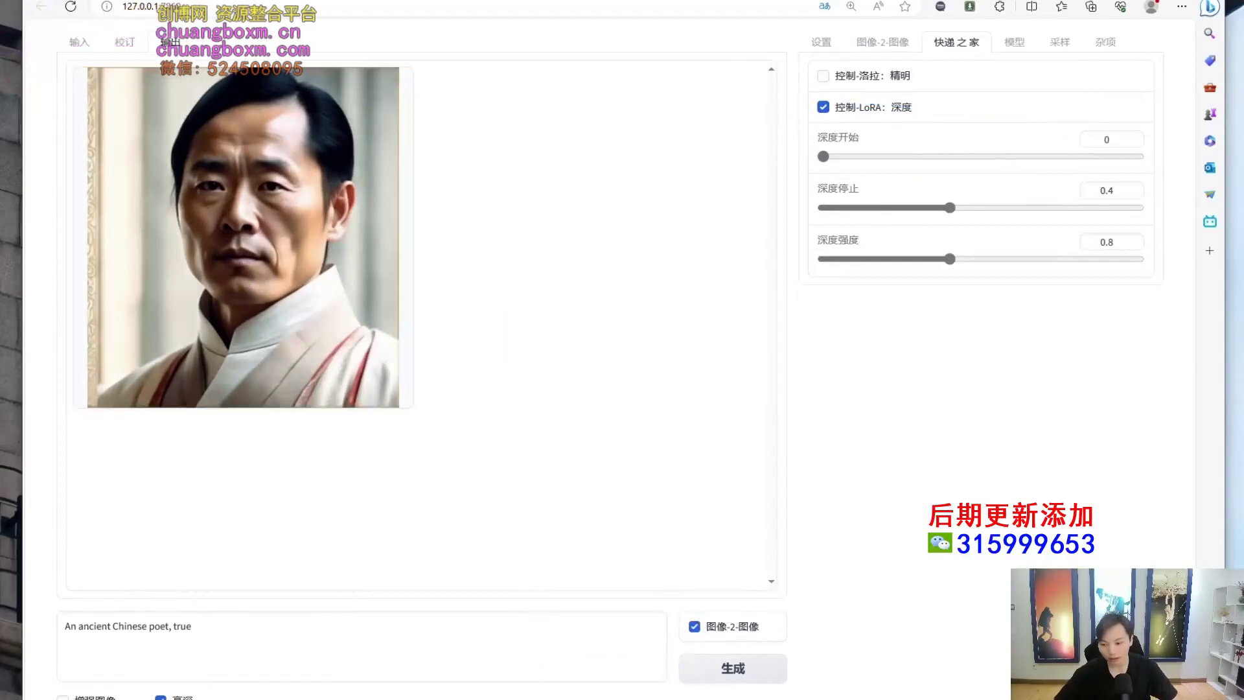
Step: Open the depth example image 22 in WPS 图片 and enlarge the source portrait
right_click(9, 502)
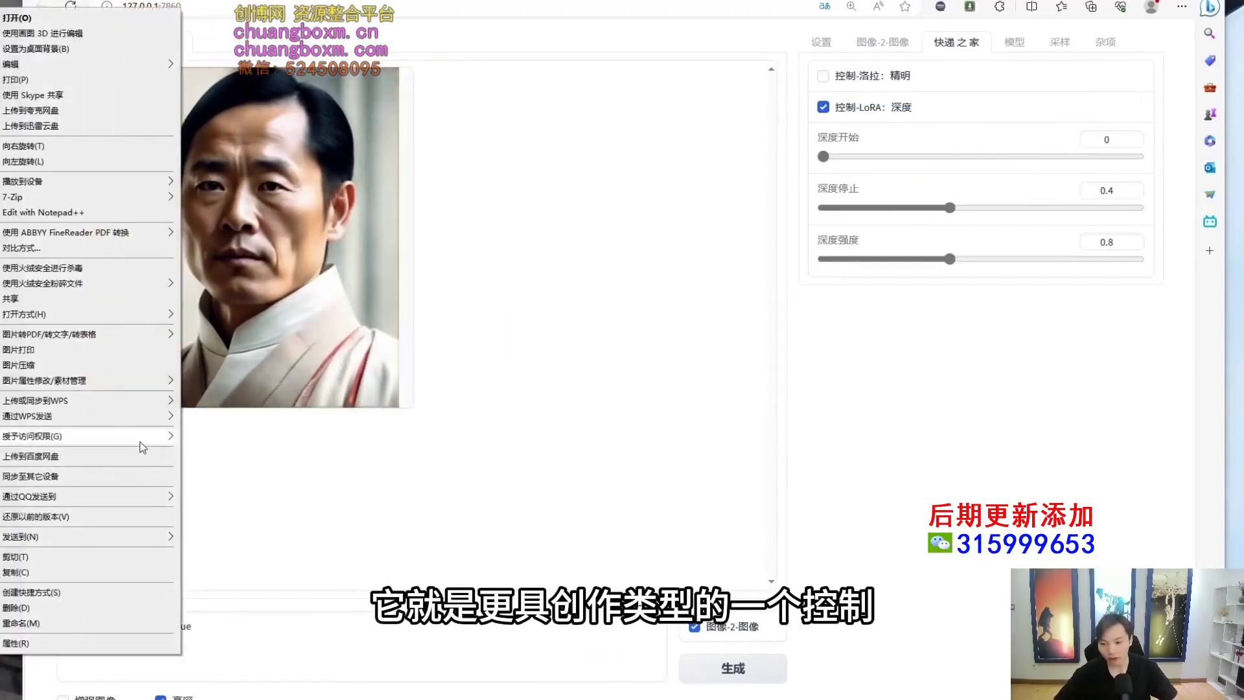
mouse_move(142, 199)
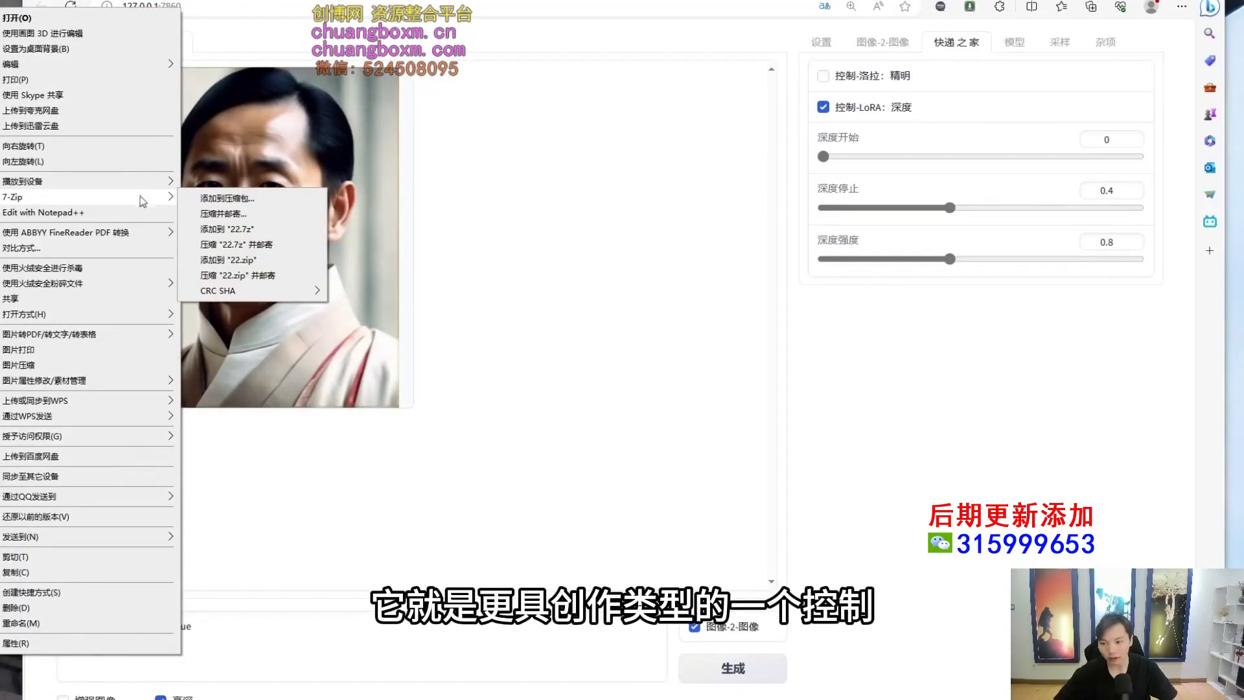
mouse_move(115, 239)
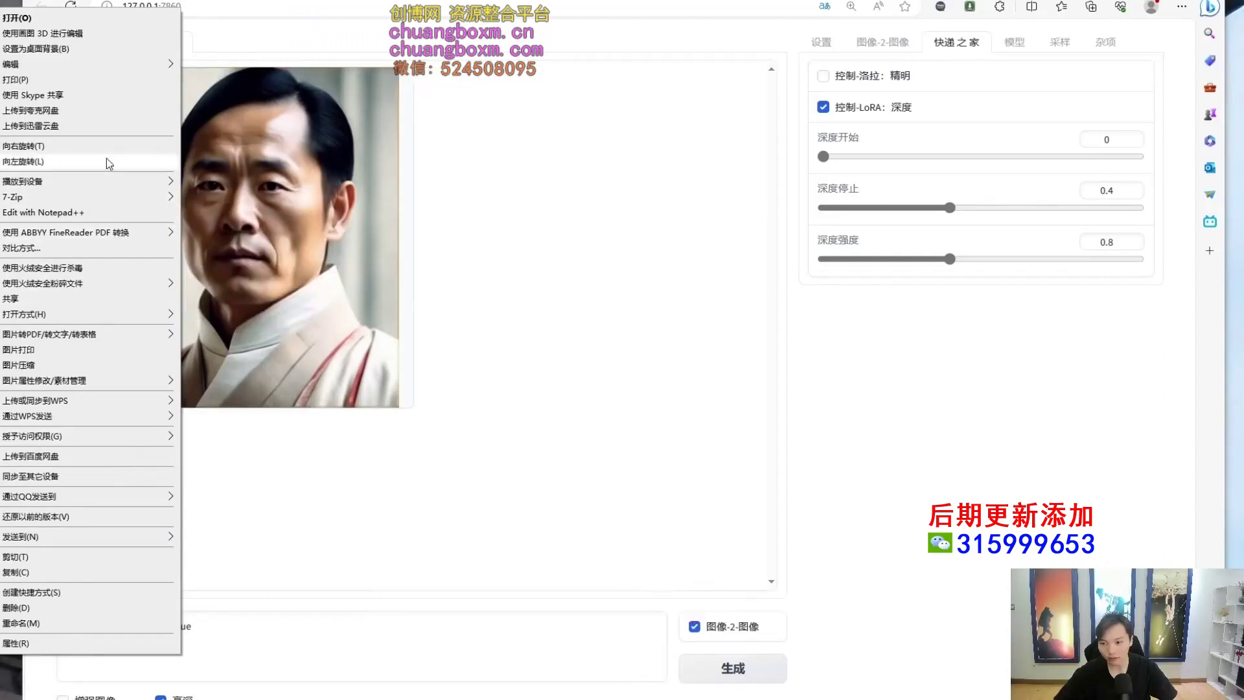
mouse_move(103, 317)
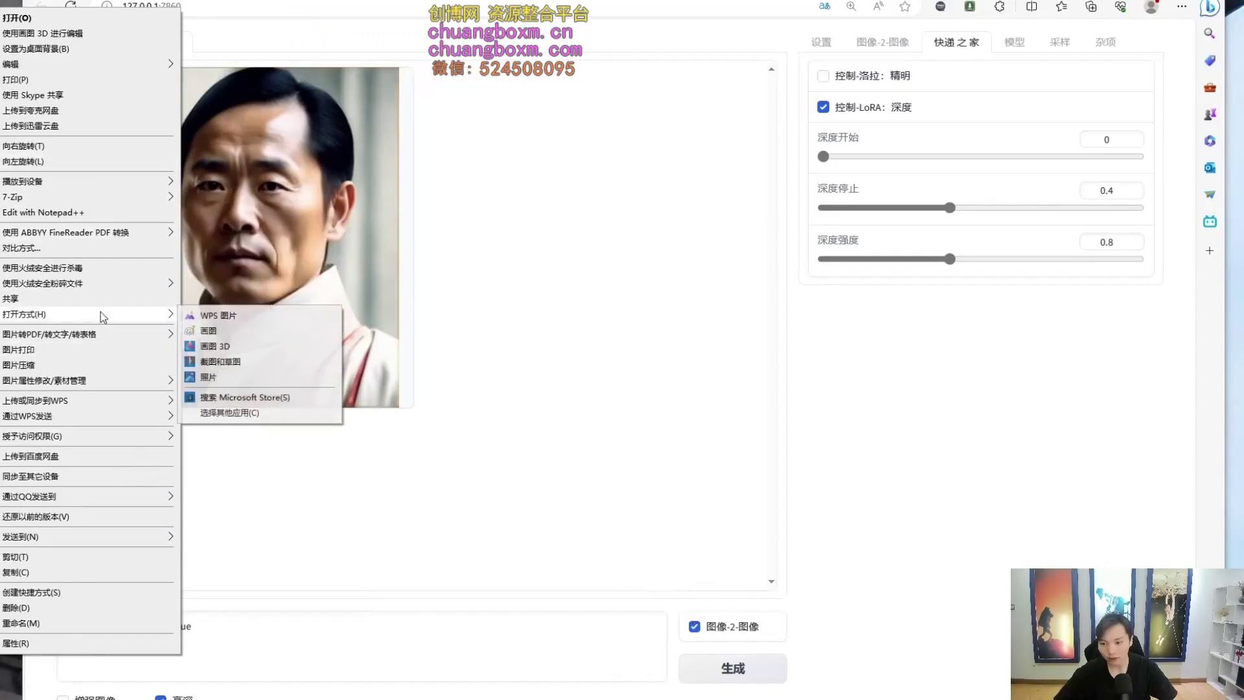
left_click(223, 317)
left_click_drag(118, 212, 233, 122)
scroll(619, 274, "up", 3)
scroll(619, 274, "up", 1)
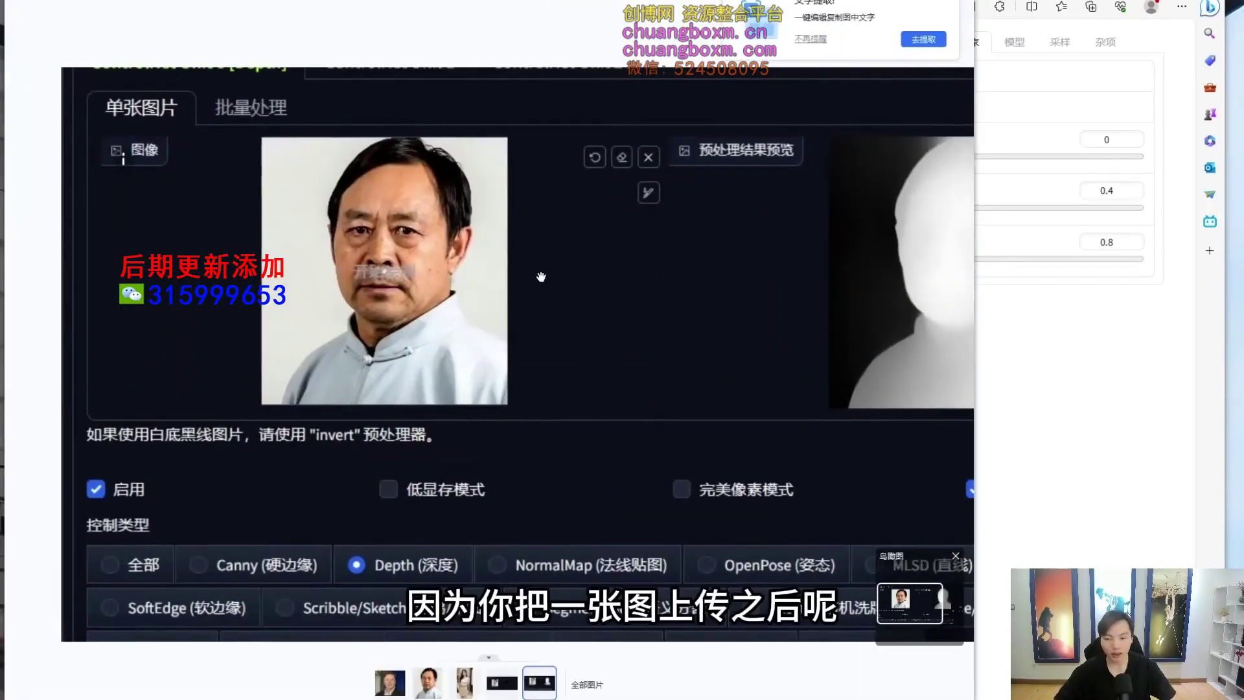
Step: Examine the depth map preview beside the portrait in the example image
scroll(655, 281, "up", 1)
left_click_drag(654, 282, 156, 280)
scroll(593, 279, "down", 2)
scroll(597, 277, "down", 1)
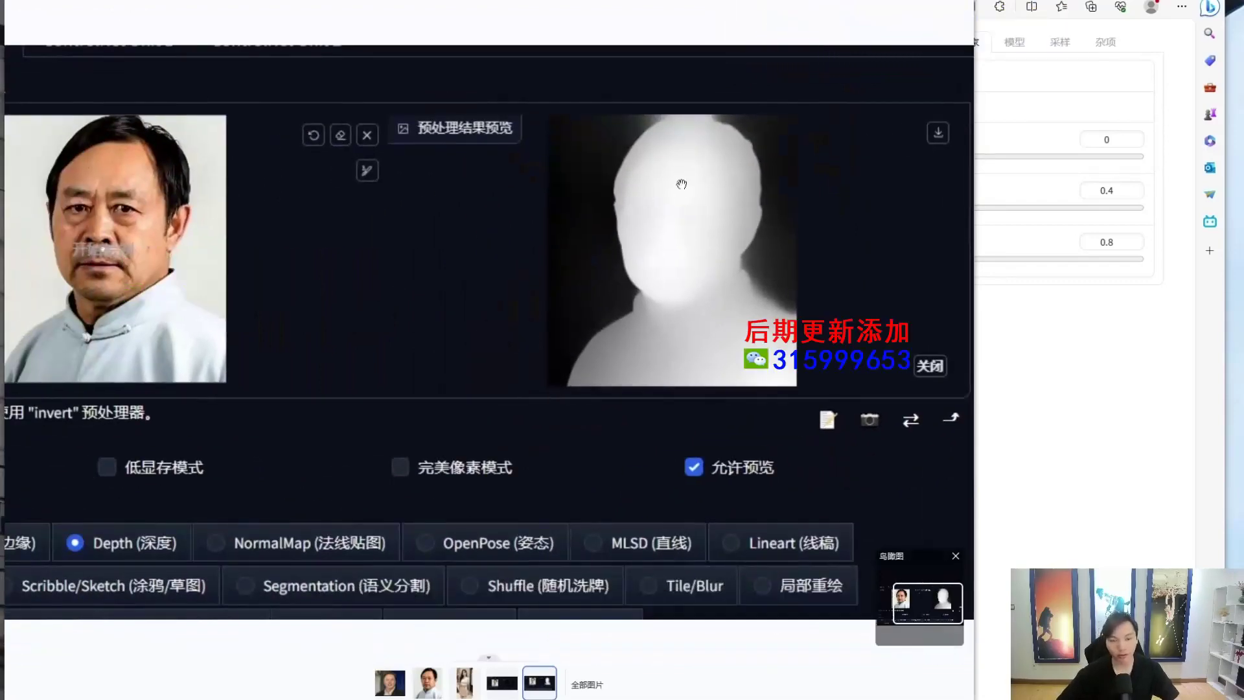
scroll(463, 233, "down", 1)
scroll(513, 237, "up", 1)
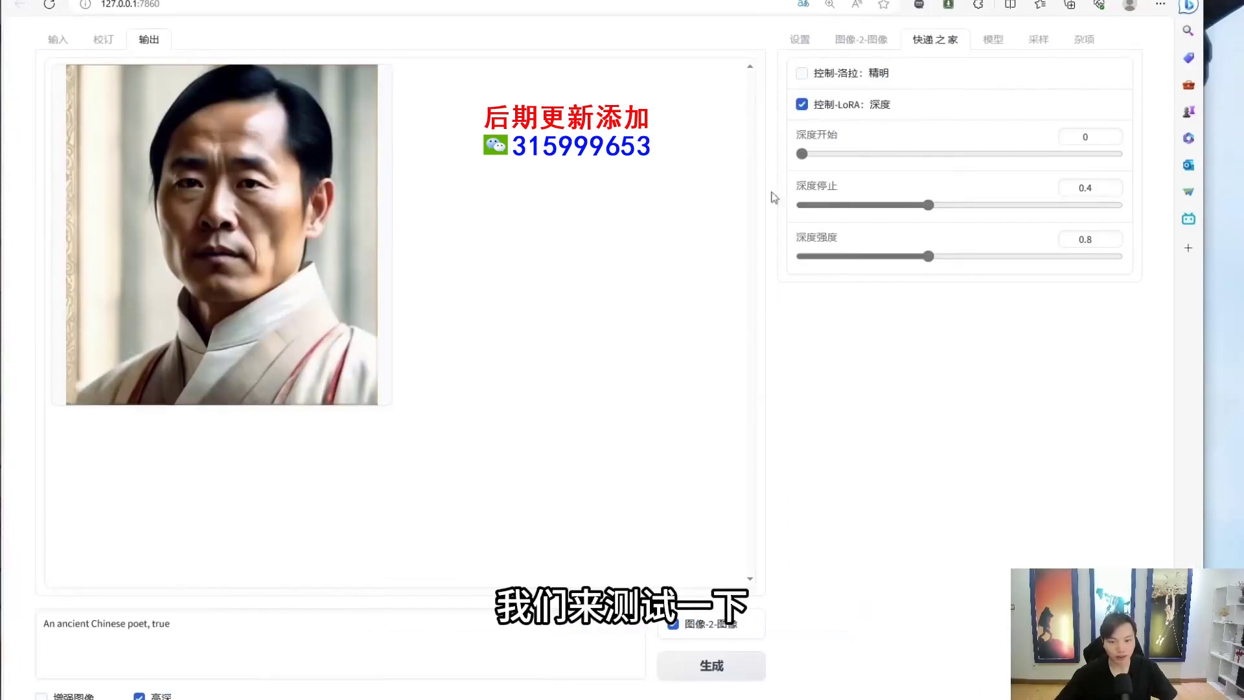
Step: Set the depth stop and depth strength to 1 and generate the image with only the depth Control-LoRA enabled
left_click(803, 73)
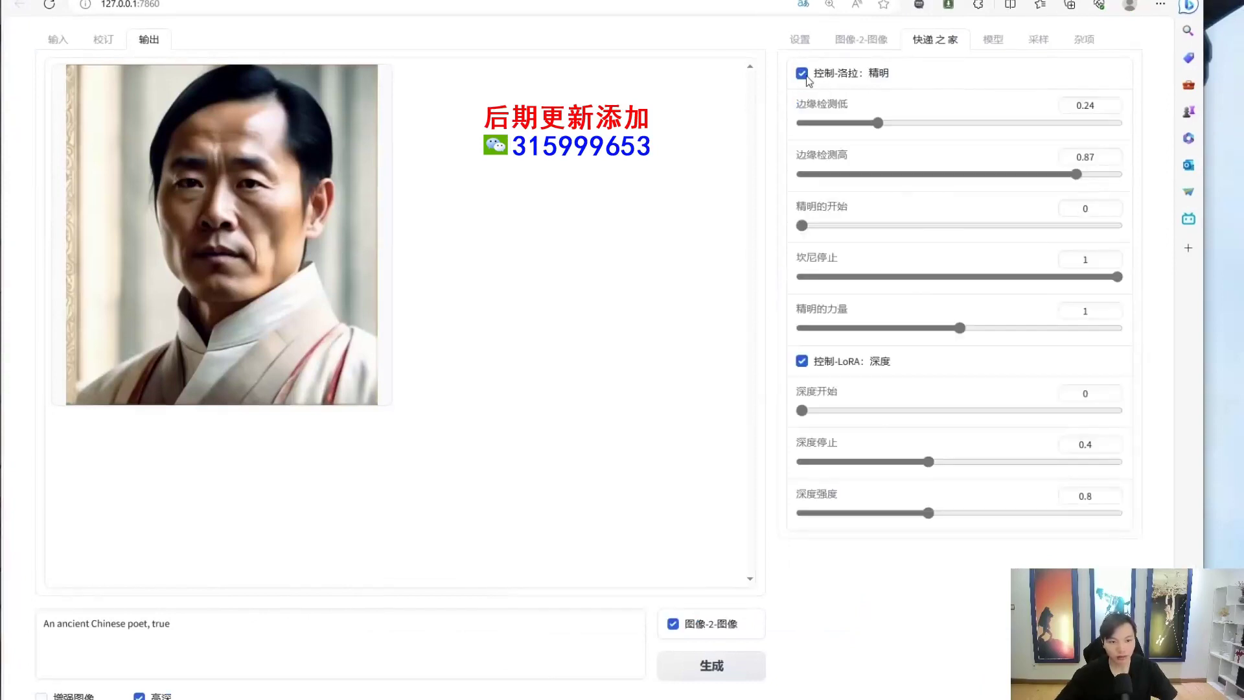
left_click(802, 73)
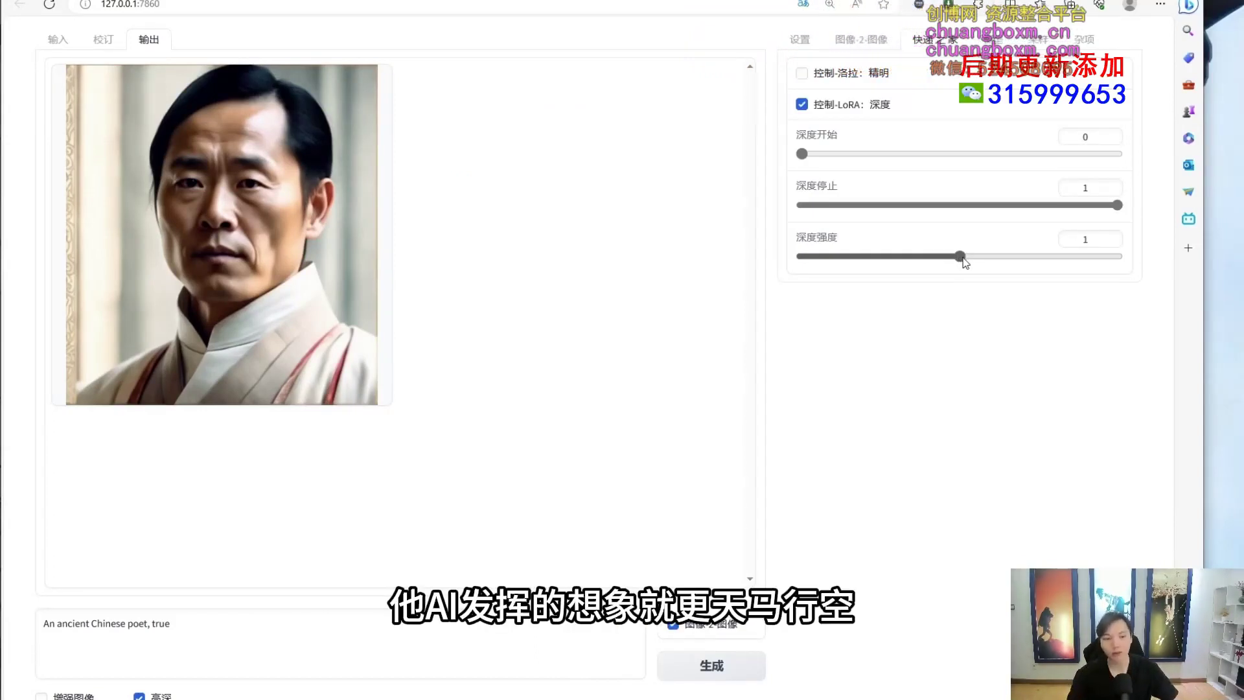
mouse_move(866, 227)
left_mouse_down()
mouse_move(817, 227)
mouse_move(1091, 243)
mouse_move(831, 235)
left_mouse_up()
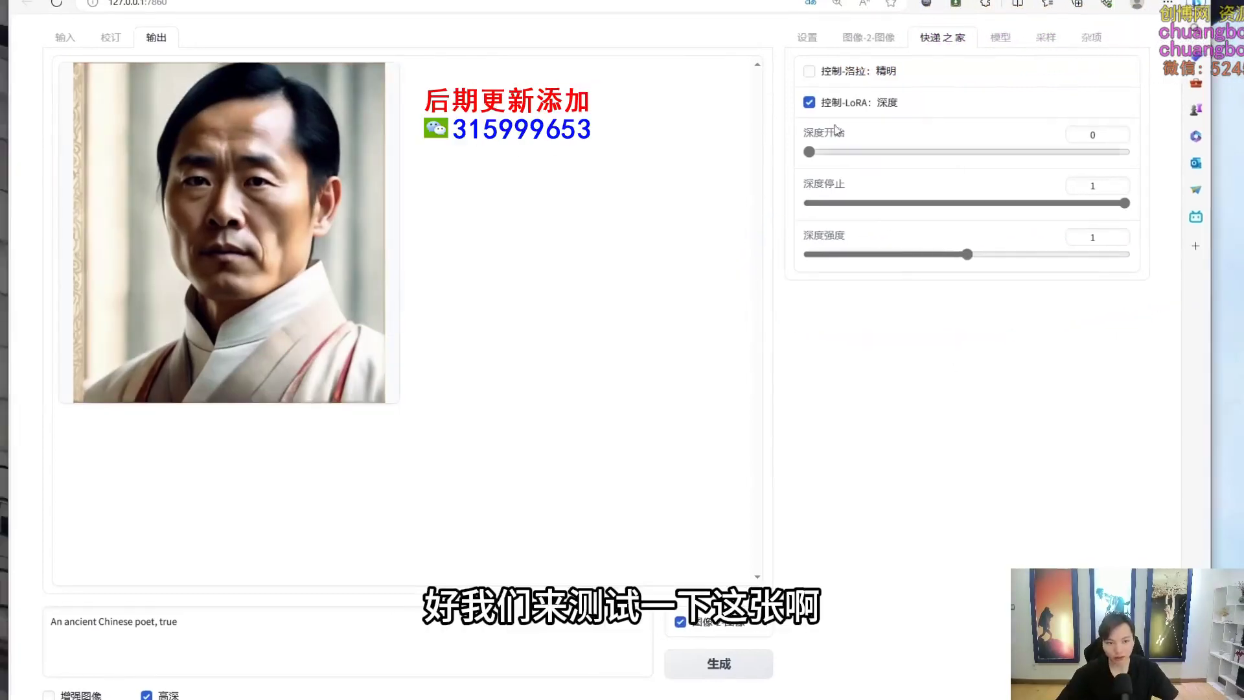
left_click(718, 663)
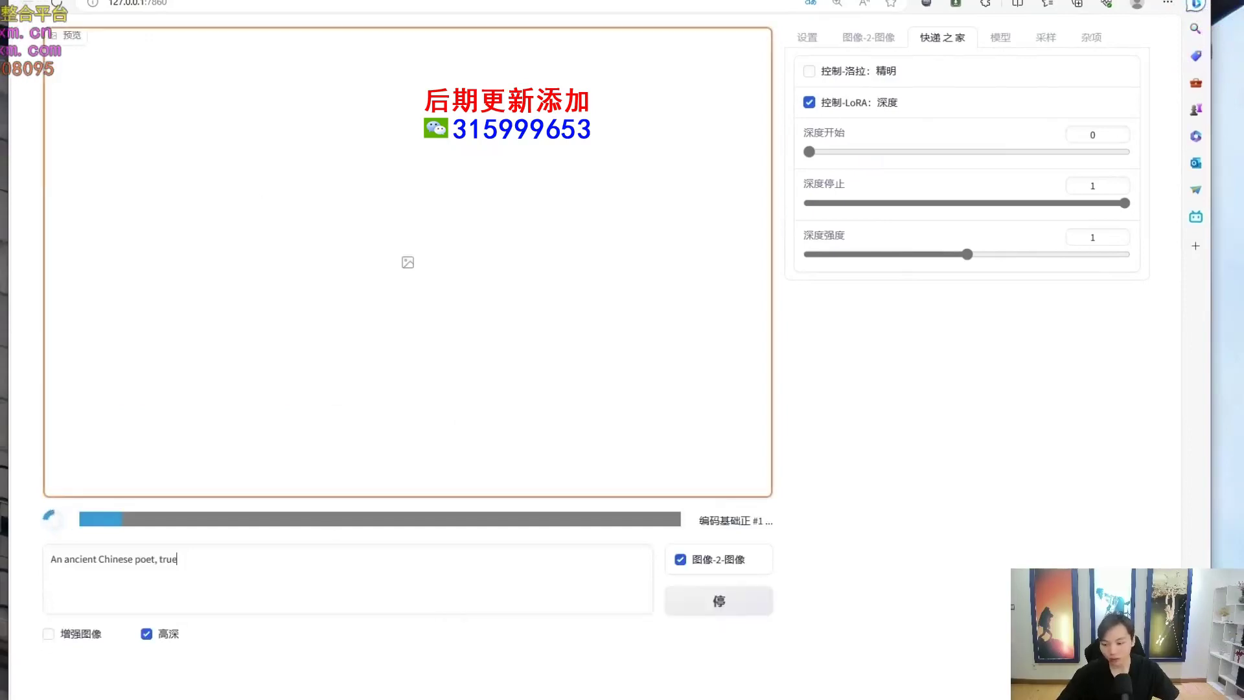
right_click(4, 412)
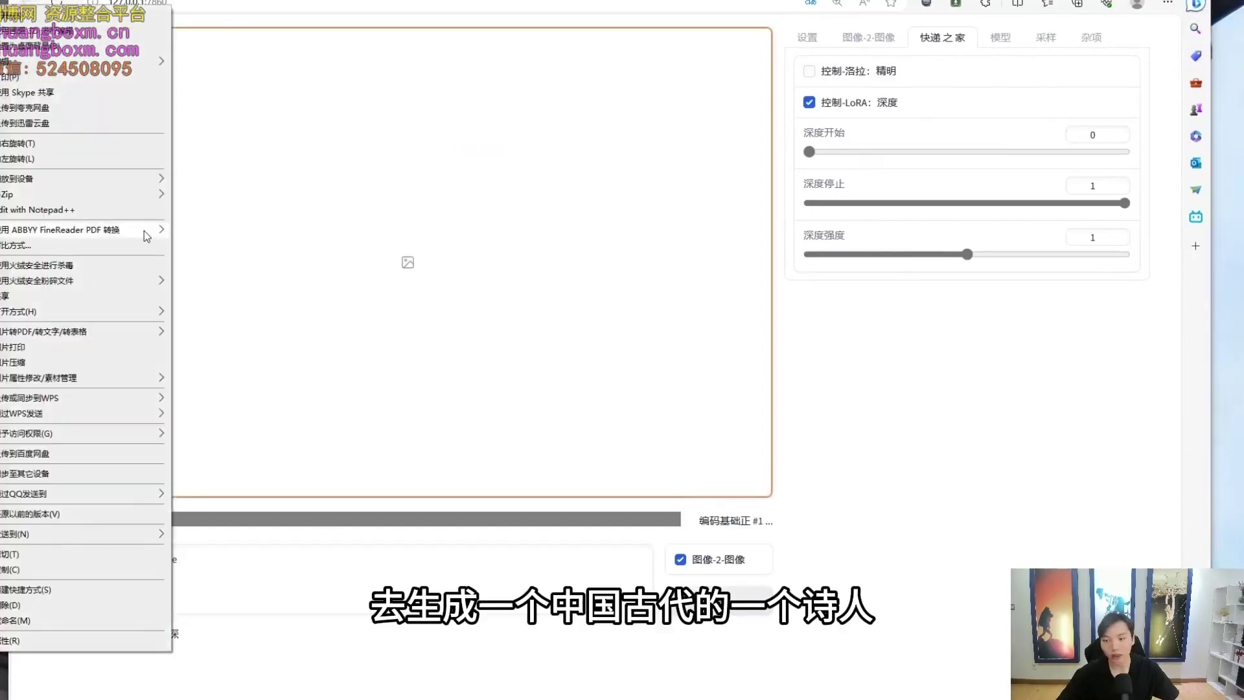
left_click(875, 253)
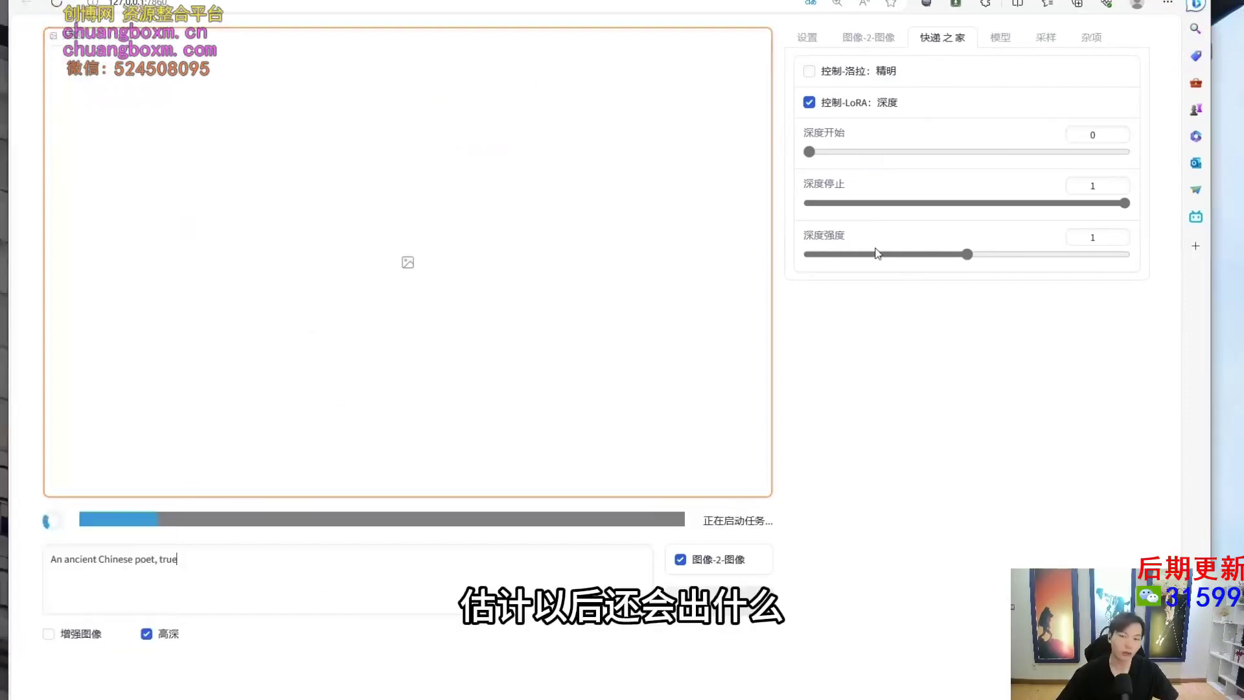
left_click_drag(942, 330, 1063, 396)
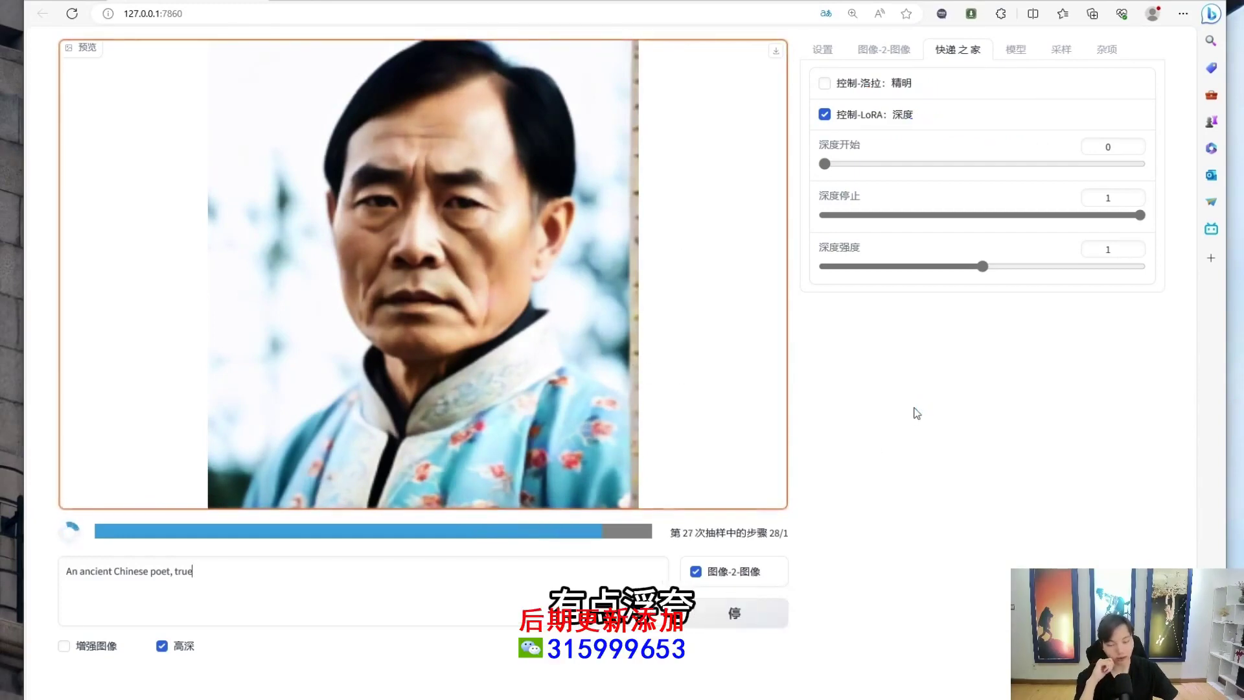
Step: Look over the base model, refiner and LoRA settings during generation, and return to the Control-LoRA settings
left_click(1012, 52)
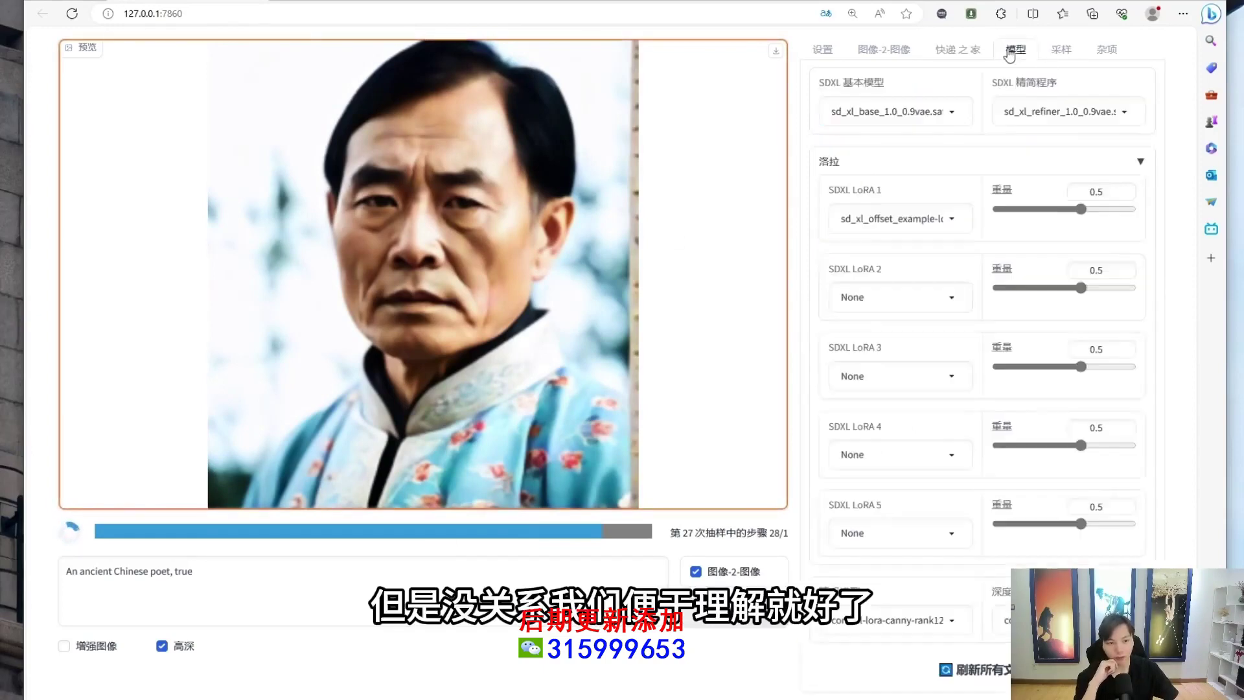
left_click(968, 57)
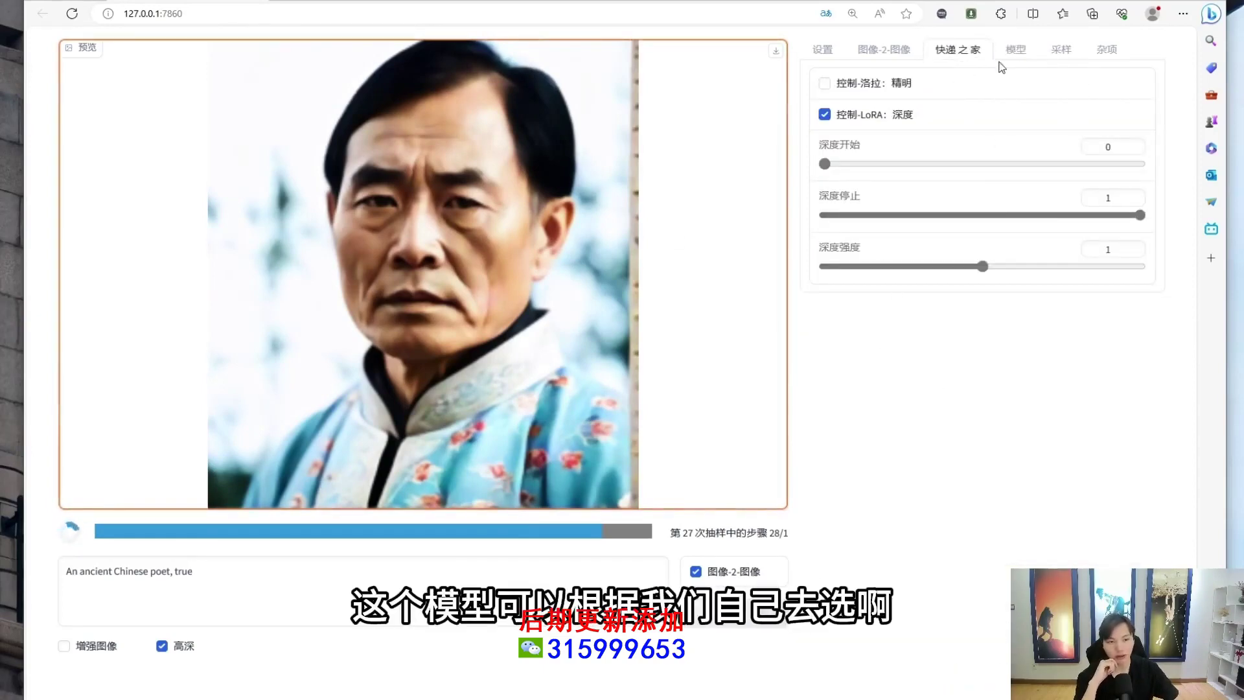
left_click(1005, 64)
left_click(966, 57)
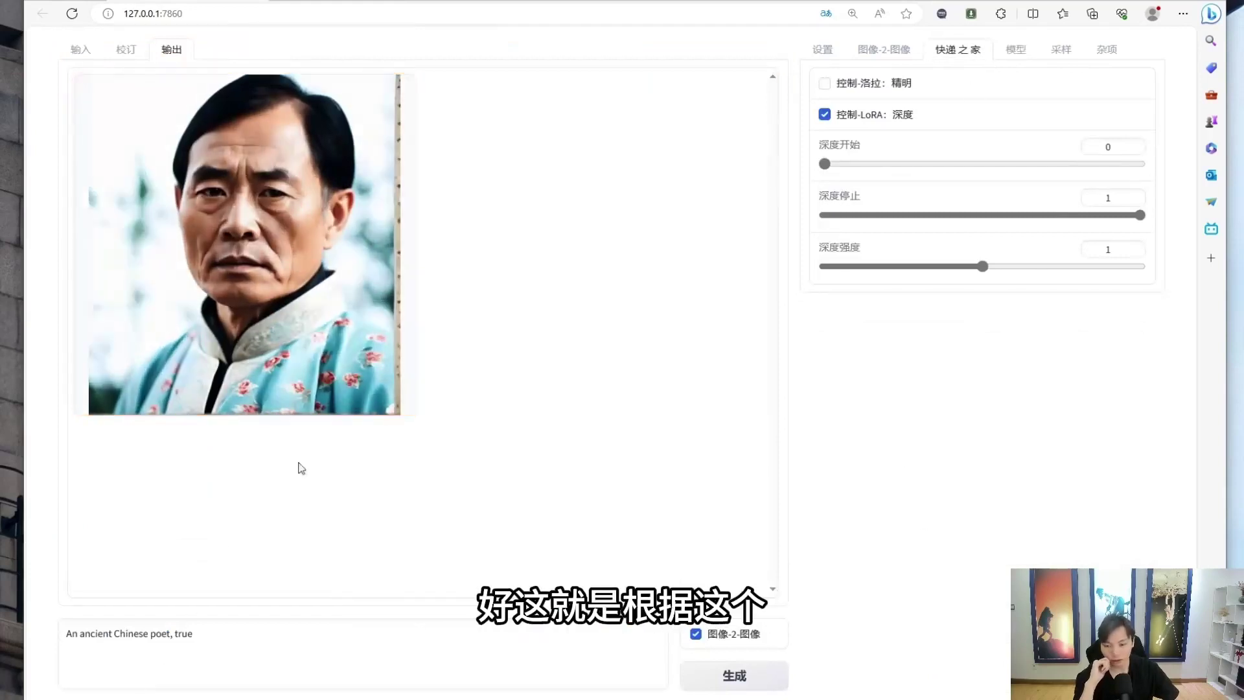
Step: Move the browser window aside to compare the depth-controlled result with the depth map example
left_click_drag(611, 3, 811, 32)
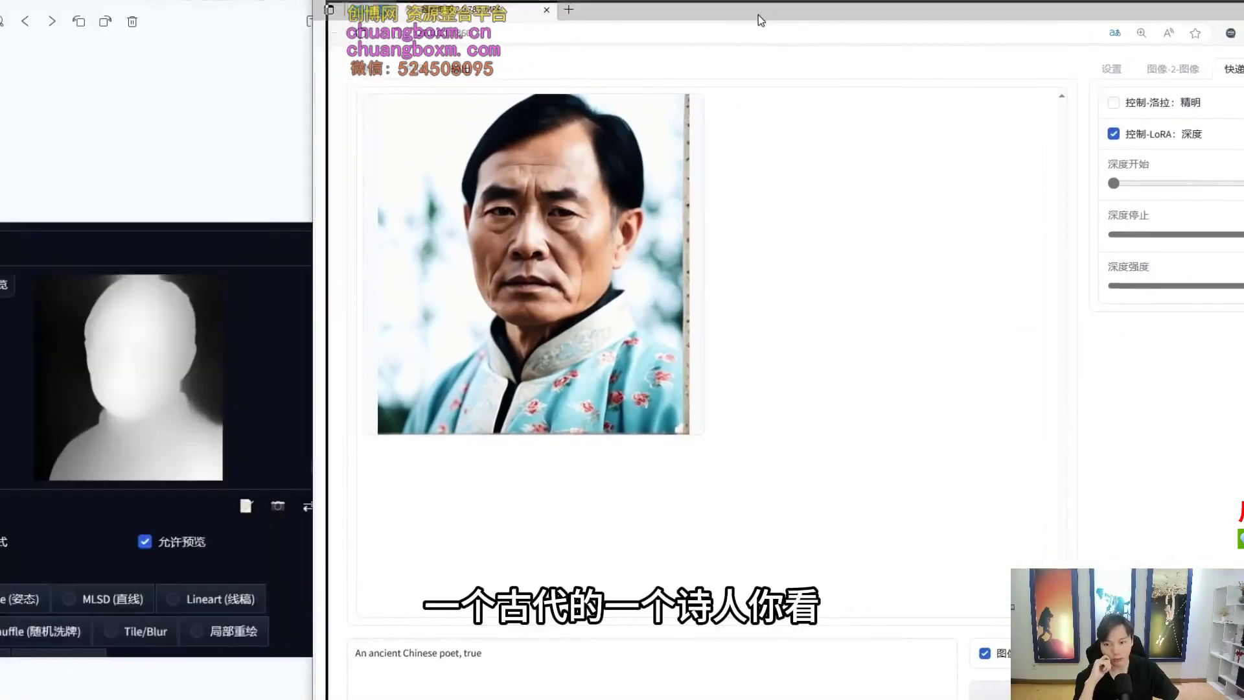
left_click_drag(759, 15, 758, 39)
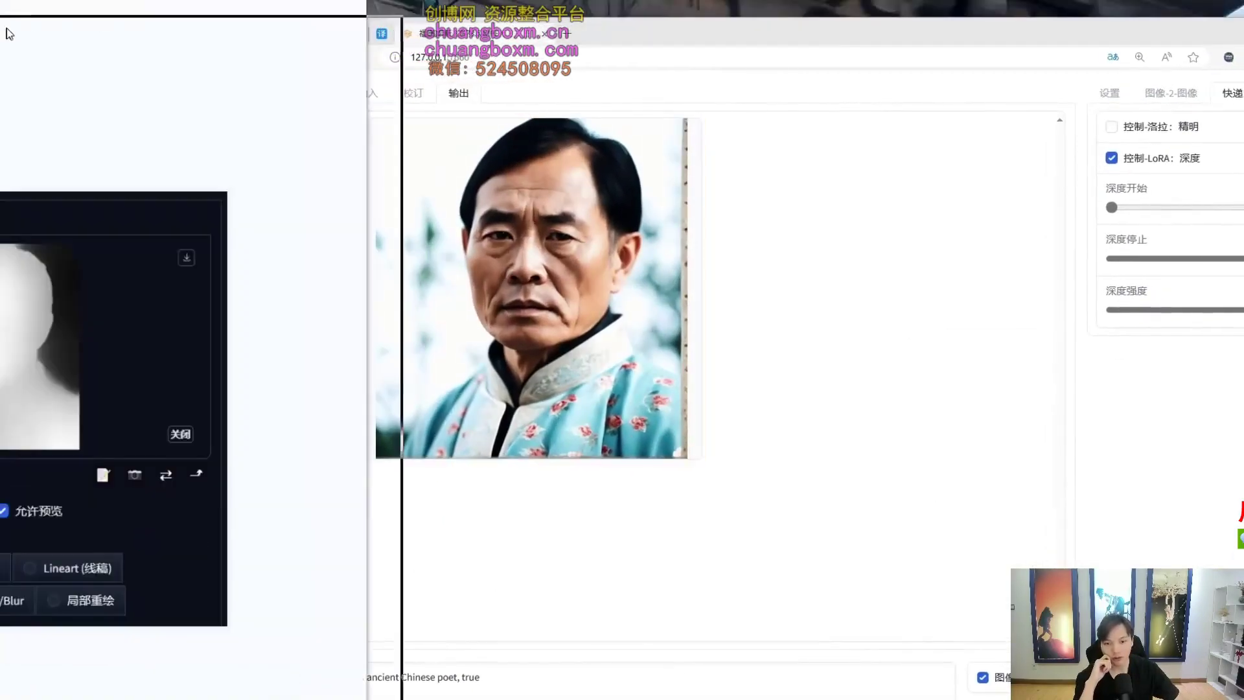
left_click_drag(9, 32, 561, 43)
Step: Set the depth strength to 0.1 and generate the image again
left_click_drag(427, 38, 161, 0)
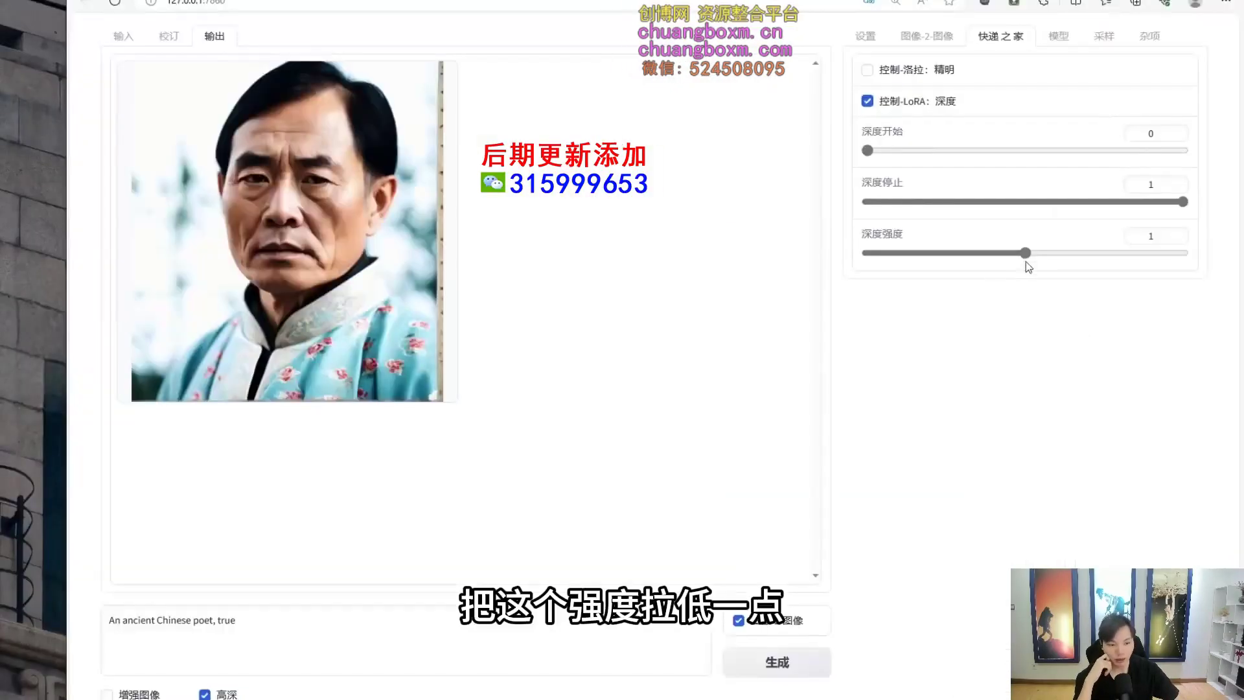
left_click_drag(1026, 262, 887, 252)
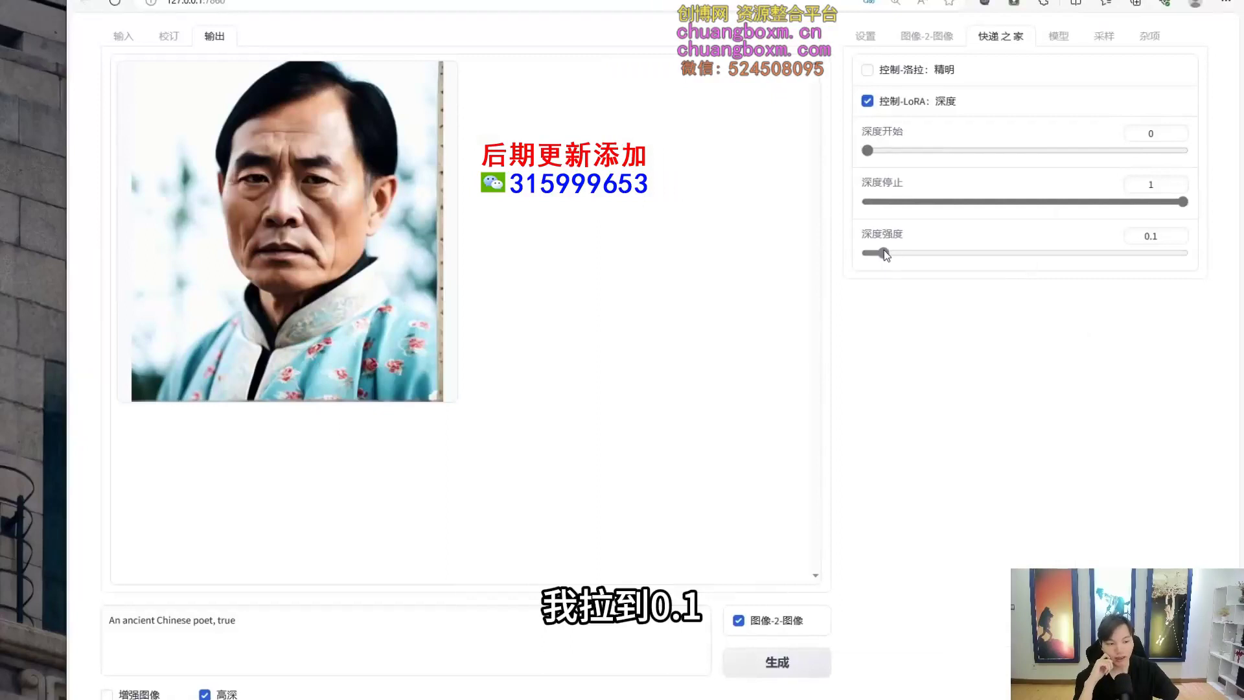
left_click(781, 664)
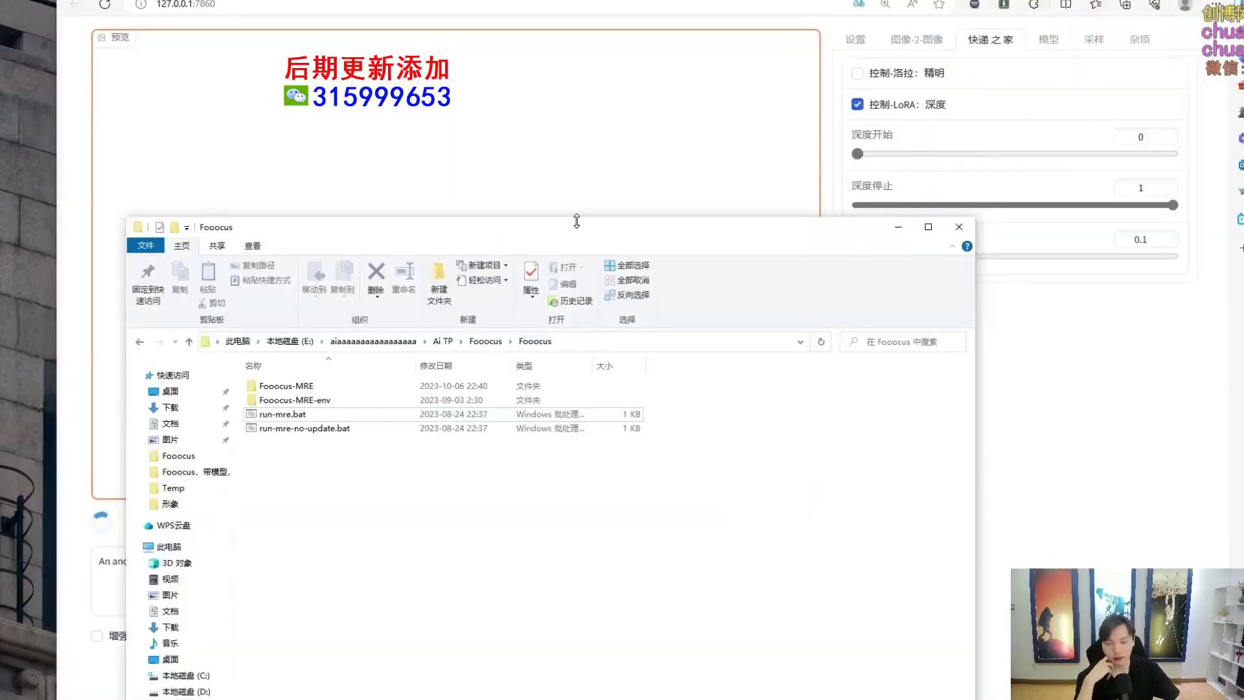
Step: Open the 2023-10-07 folder inside the outputs folder of Fooocus-MRE in File Explorer to find the previous result
left_click_drag(577, 221, 710, 10)
double_click(454, 175)
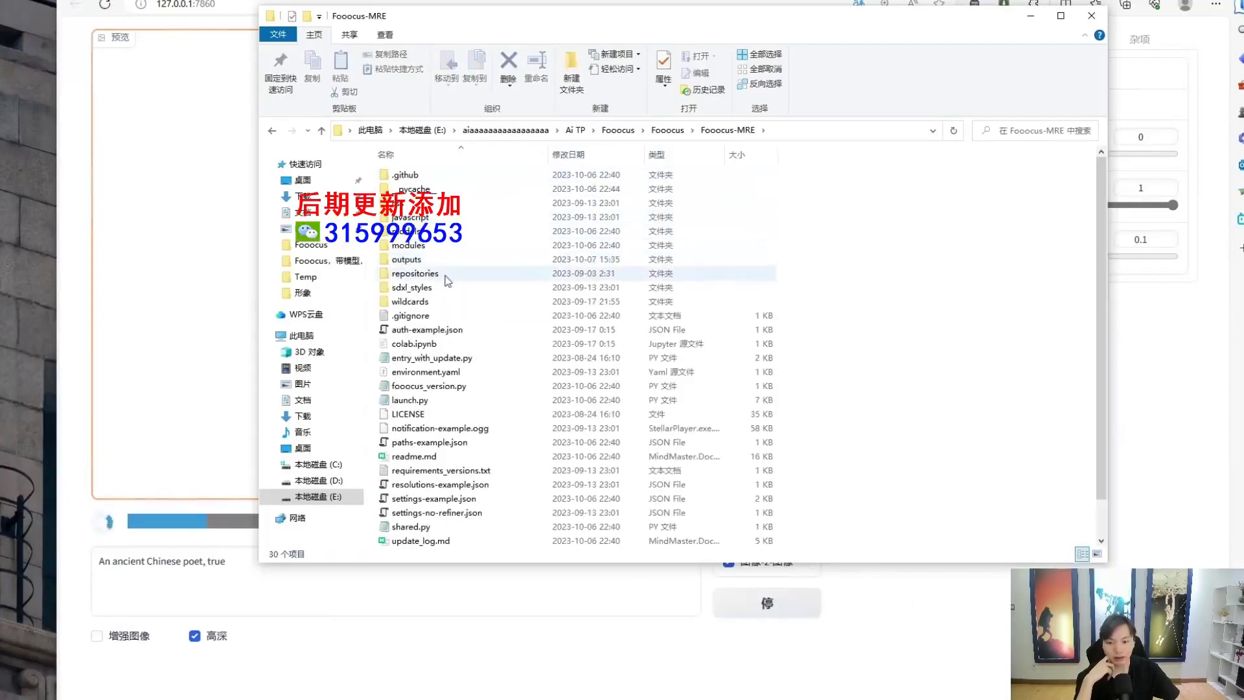
double_click(452, 259)
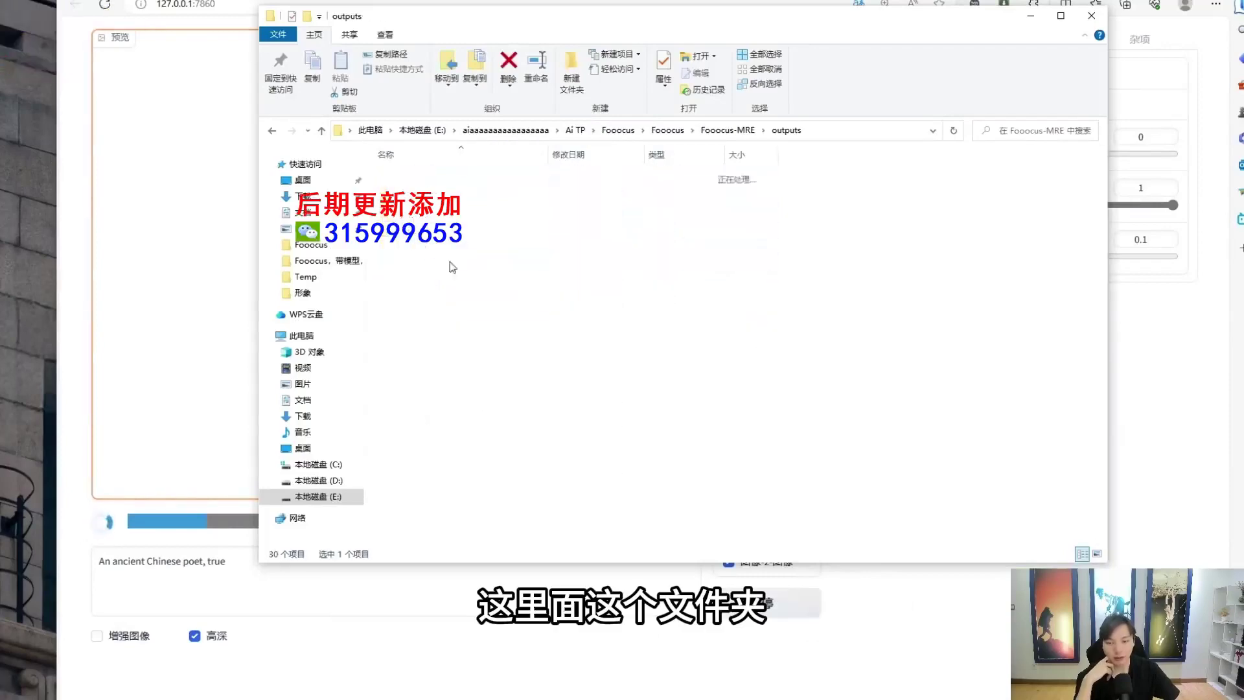
left_click_drag(398, 182, 498, 166)
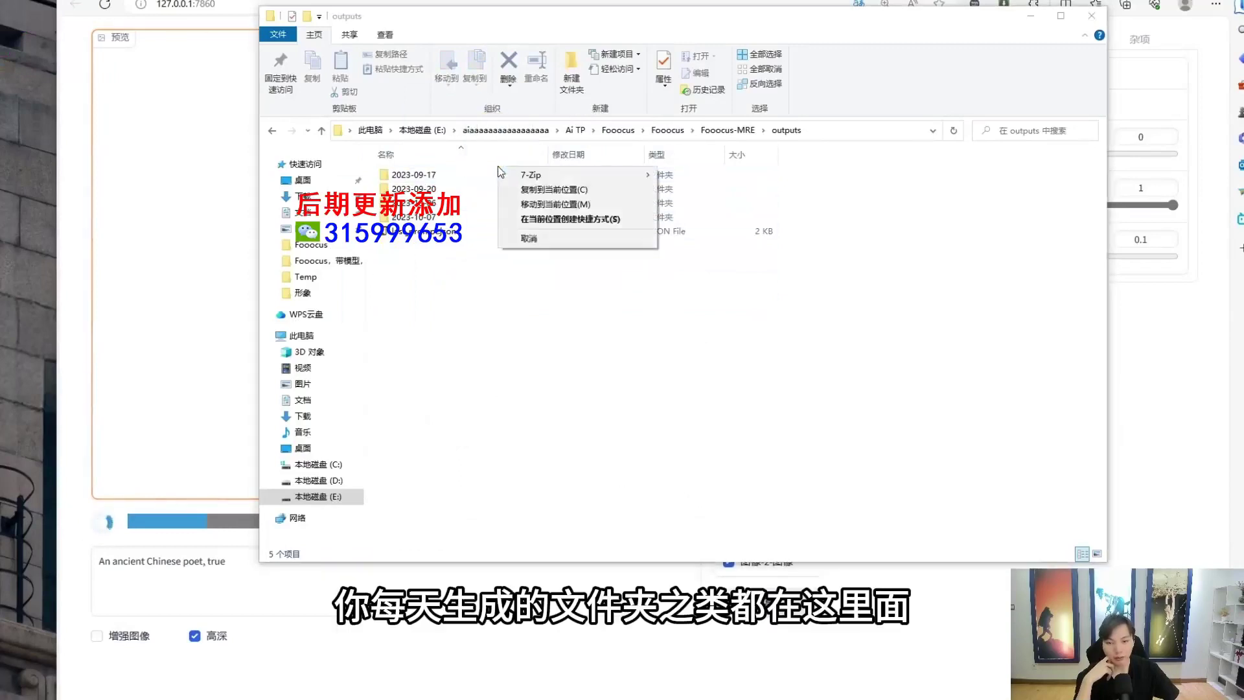
left_click(581, 317)
double_click(431, 220)
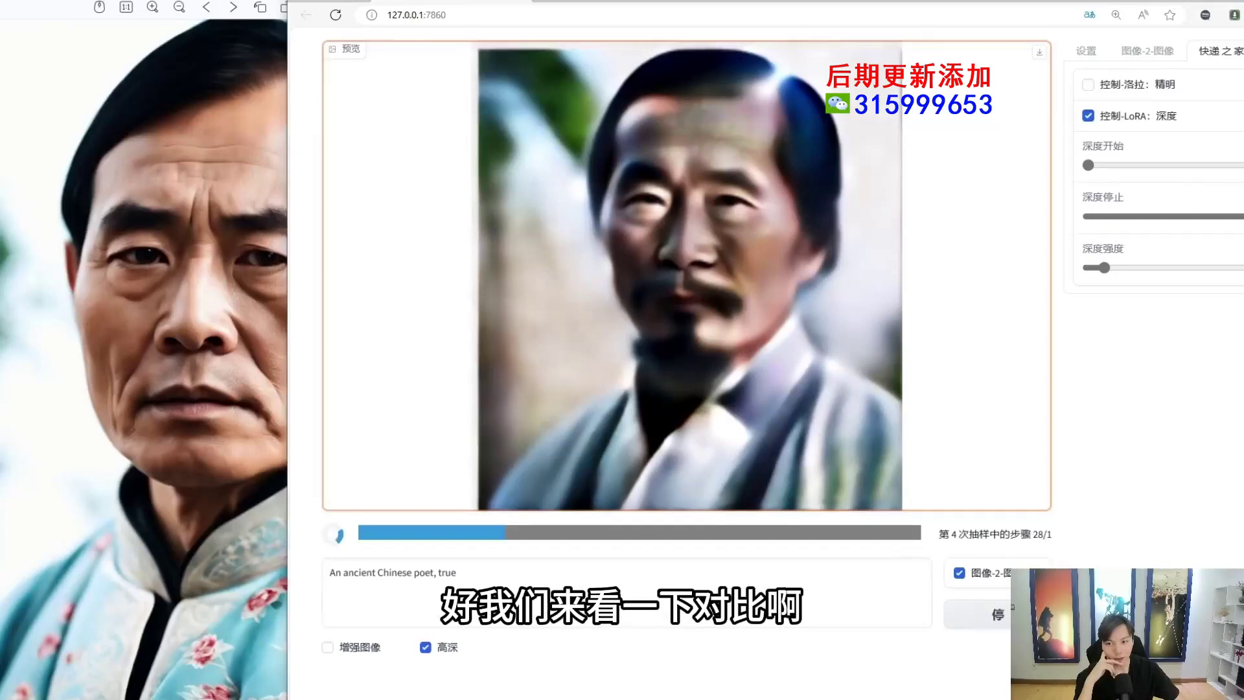
Step: Shrink the previous portrait in the image viewer and arrange it beside the running generation for comparison
scroll(88, 117, "down", 5)
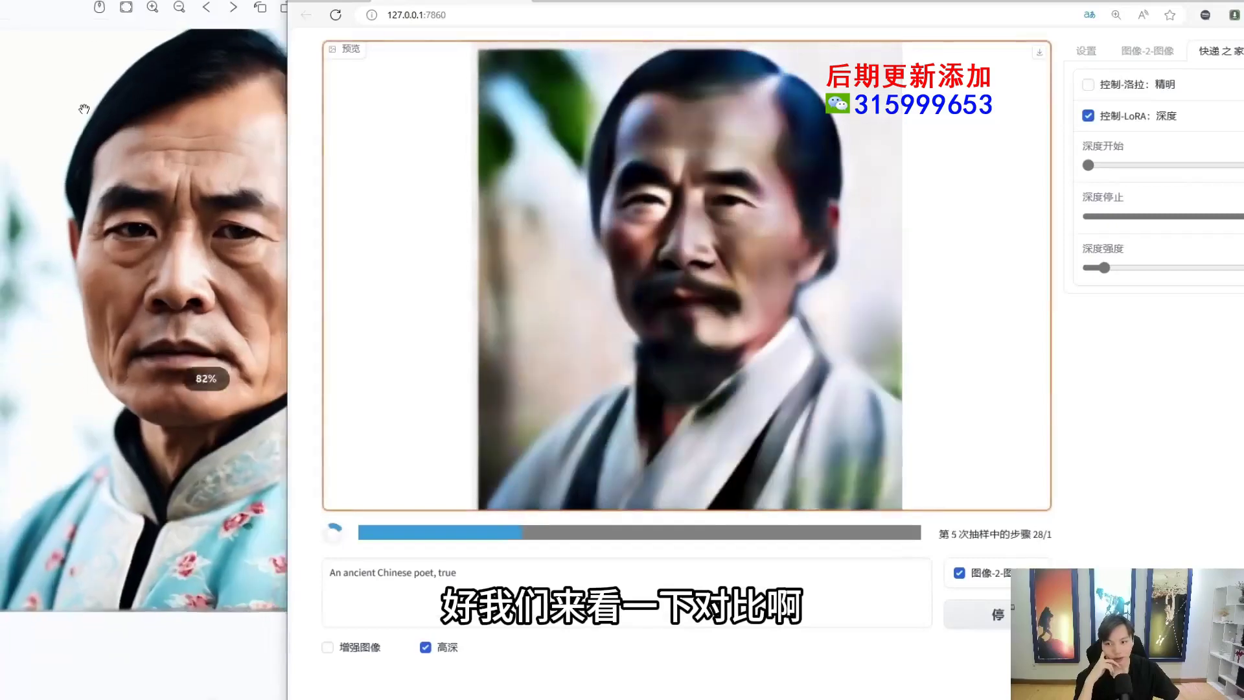
left_click_drag(164, 255, 32, 279)
scroll(46, 233, "down", 1)
scroll(46, 234, "down", 1)
left_click_drag(381, 4, 430, 2)
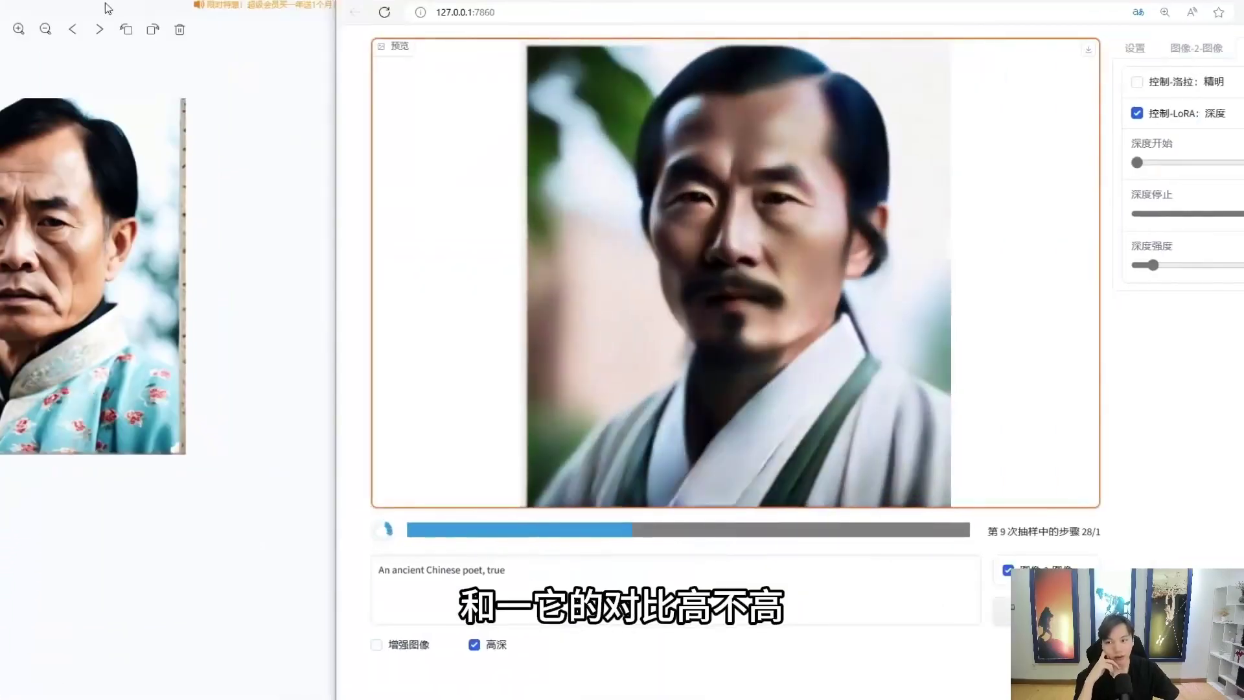
left_click_drag(105, 3, 134, 0)
left_click_drag(713, 2, 655, 0)
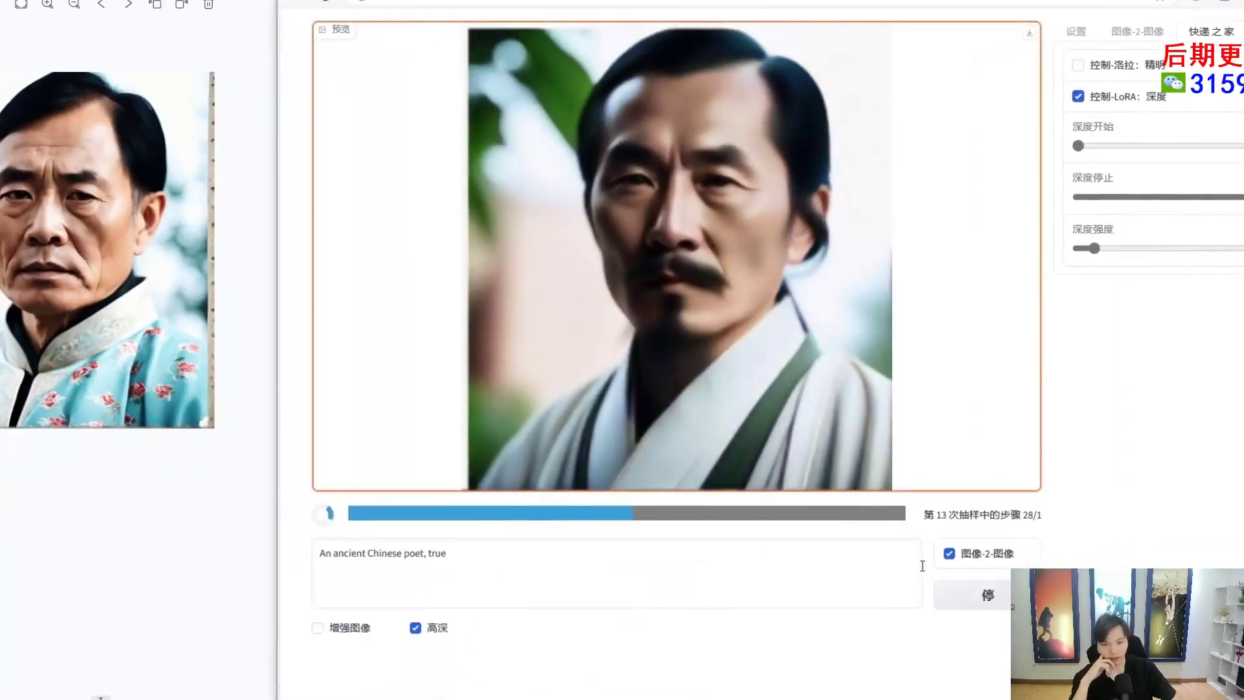
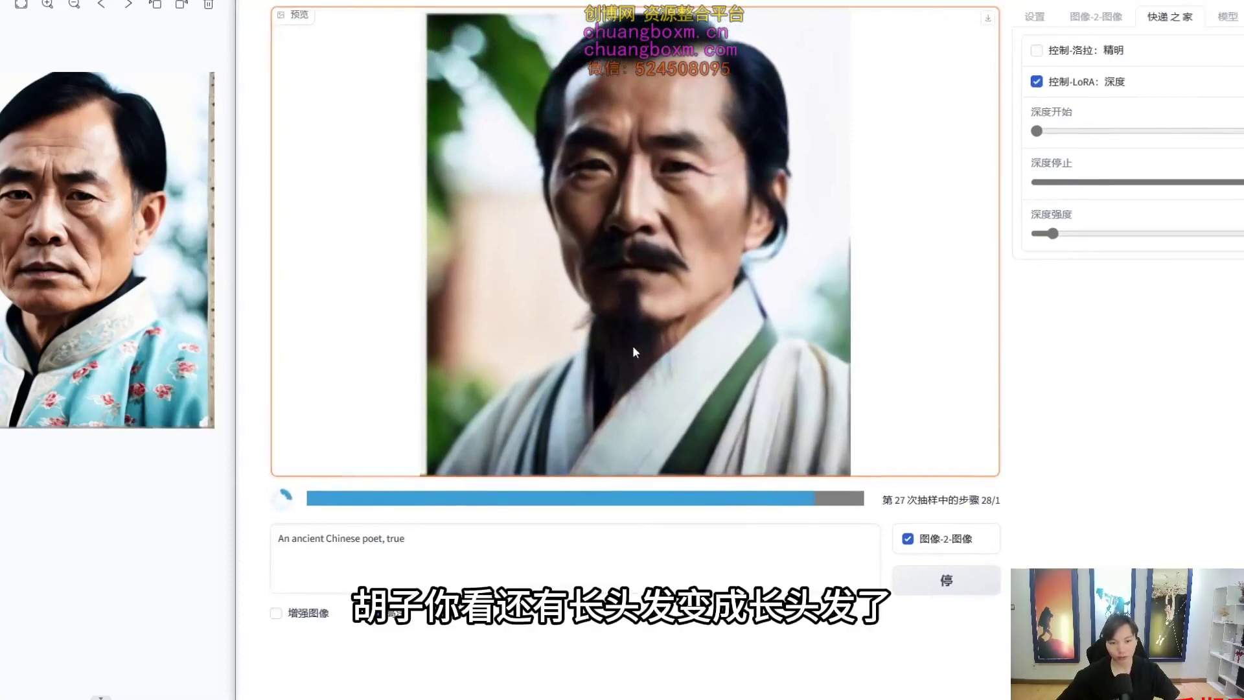
Step: Enlarge the finished poet image in the output gallery and disable the depth Control-LoRA
mouse_move(792, 165)
left_mouse_down()
mouse_move(789, 346)
mouse_move(911, 164)
left_mouse_up()
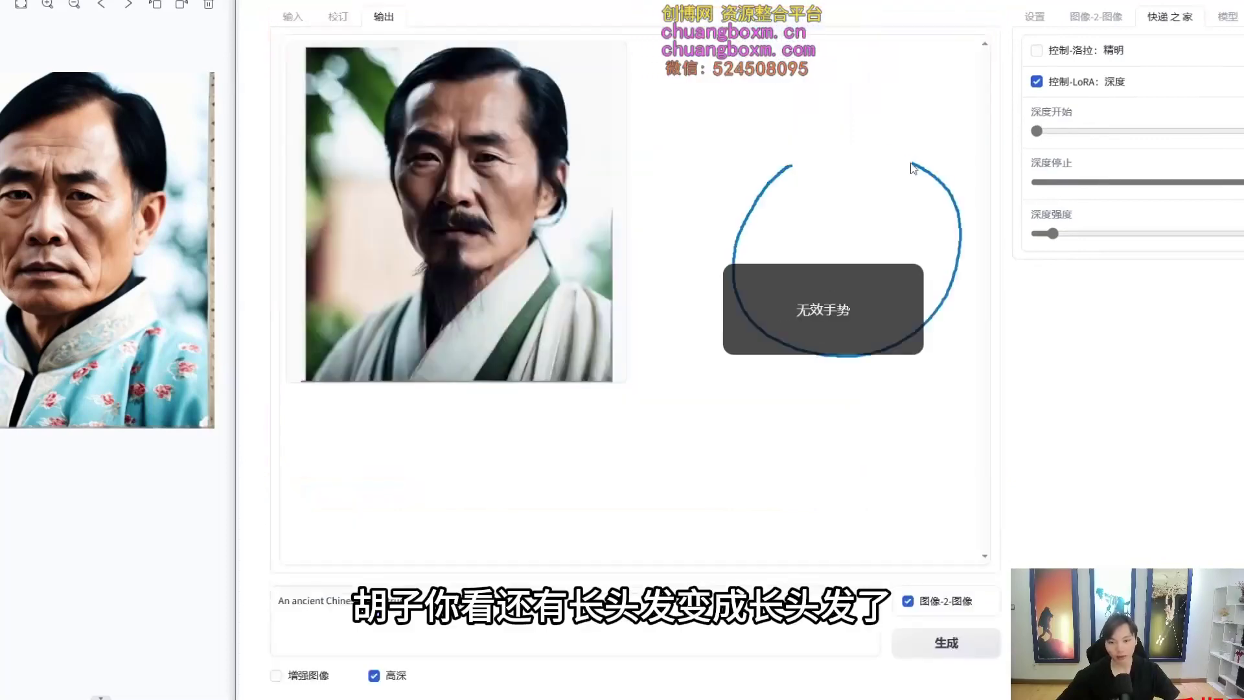
left_click(558, 225)
left_click_drag(729, 206, 659, 415)
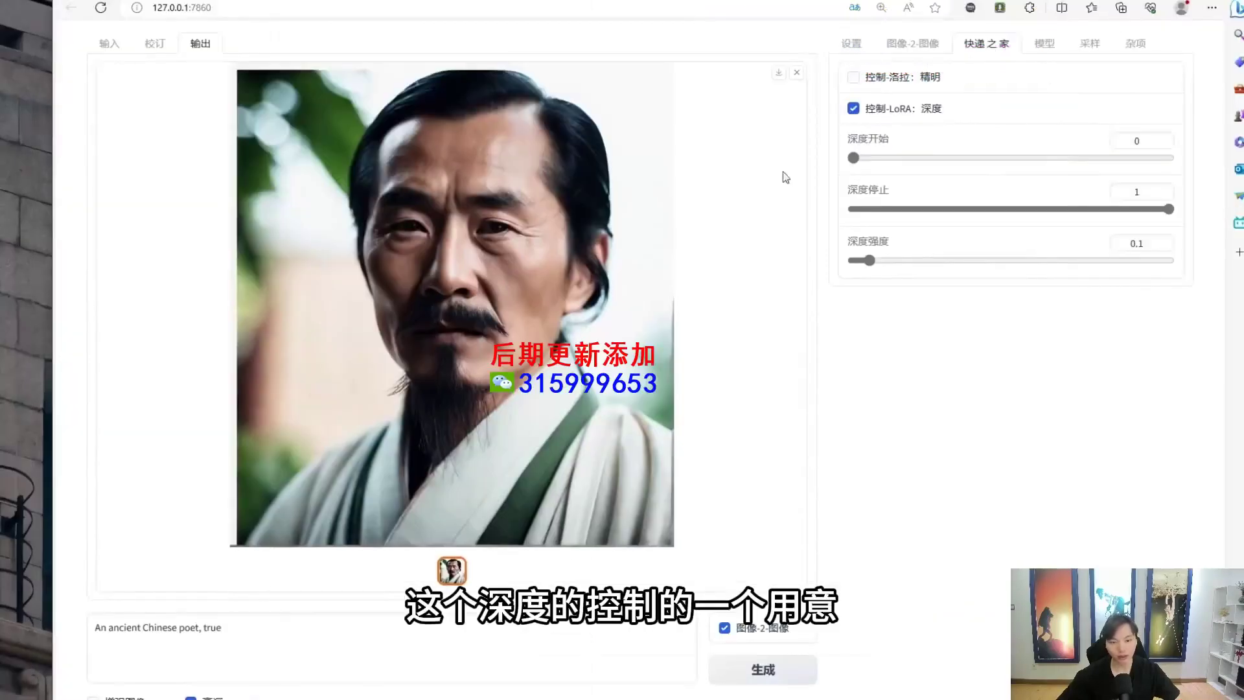
left_click(854, 108)
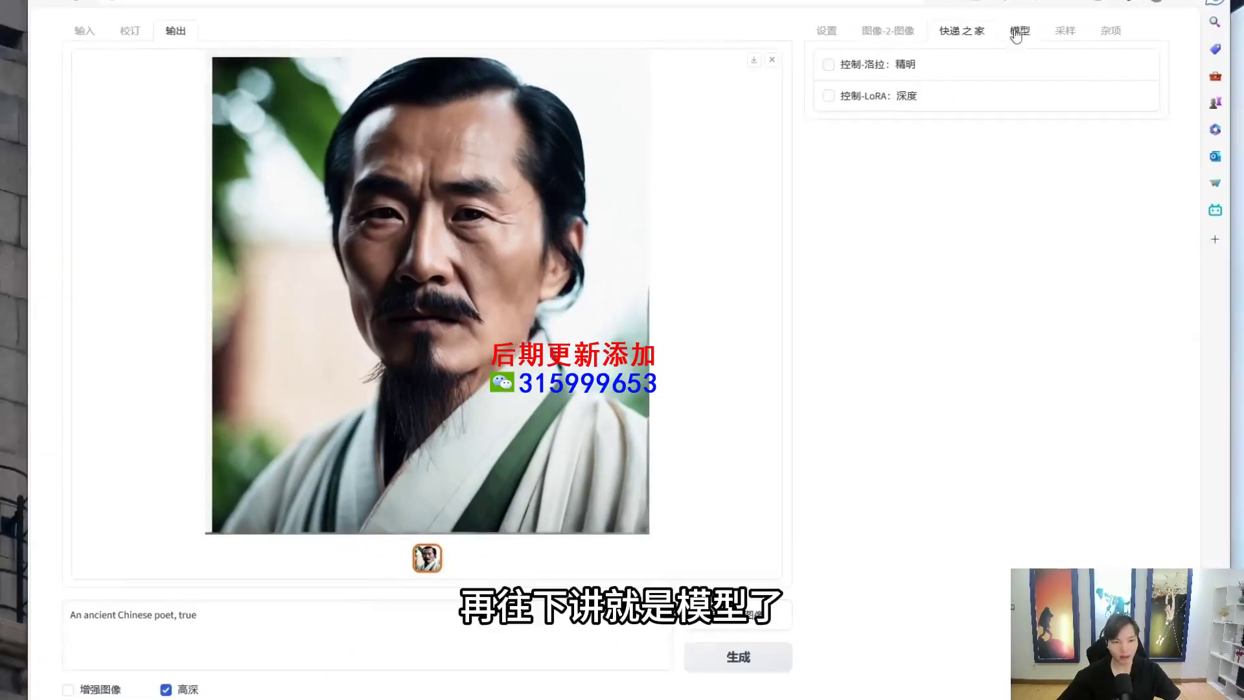
Step: Examine the available SDXL base models and the refiner and LoRA selections in the model settings
left_click(997, 60)
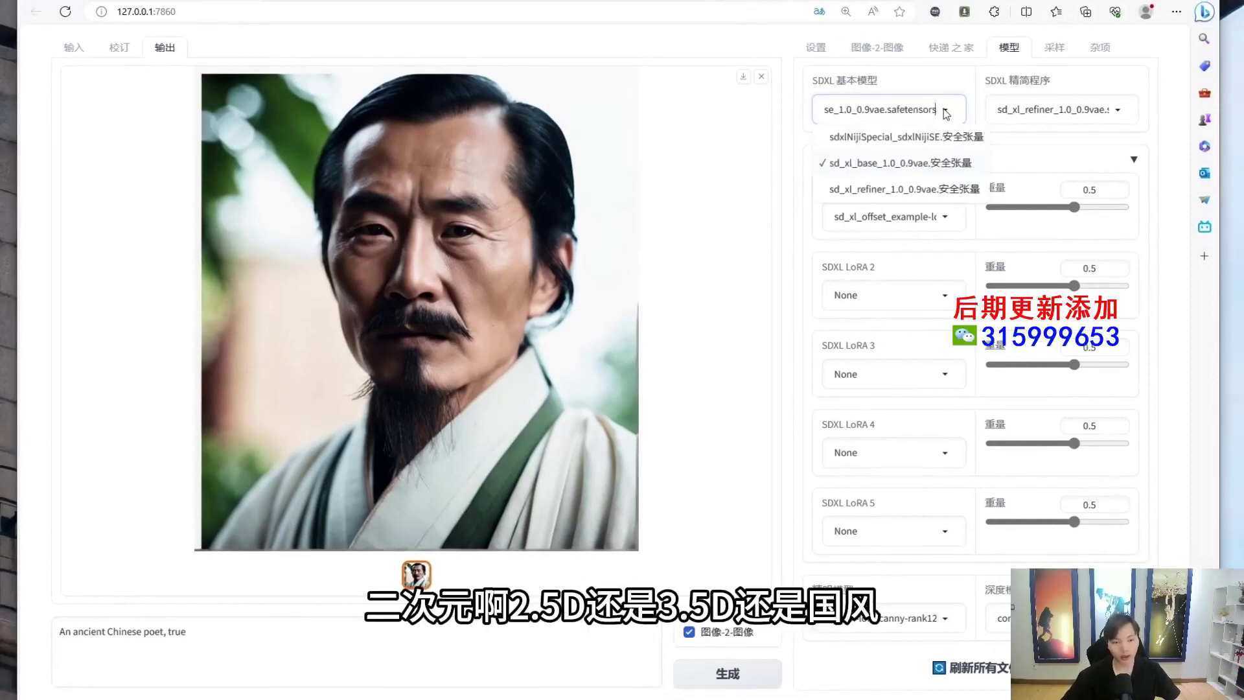
mouse_move(926, 67)
left_mouse_down()
mouse_move(842, 81)
mouse_move(984, 197)
mouse_move(1058, 60)
mouse_move(905, 68)
left_mouse_up()
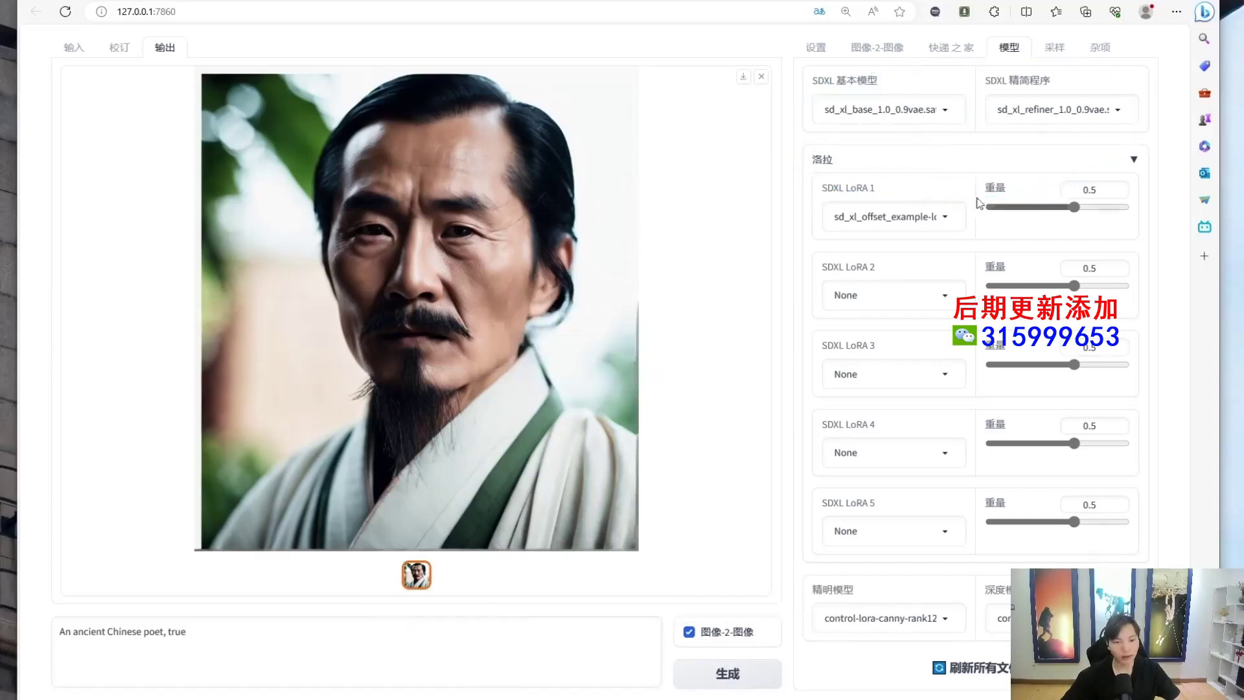
left_click_drag(852, 129, 808, 142)
left_click_drag(882, 170, 881, 170)
mouse_move(856, 131)
left_mouse_down()
mouse_move(828, 149)
mouse_move(933, 181)
left_mouse_up()
mouse_move(880, 61)
left_mouse_down()
mouse_move(881, 142)
mouse_move(916, 62)
mouse_move(824, 61)
mouse_move(1003, 111)
left_mouse_up()
mouse_move(852, 151)
left_mouse_down()
mouse_move(810, 240)
mouse_move(866, 191)
left_mouse_up()
left_click_drag(871, 578, 891, 558)
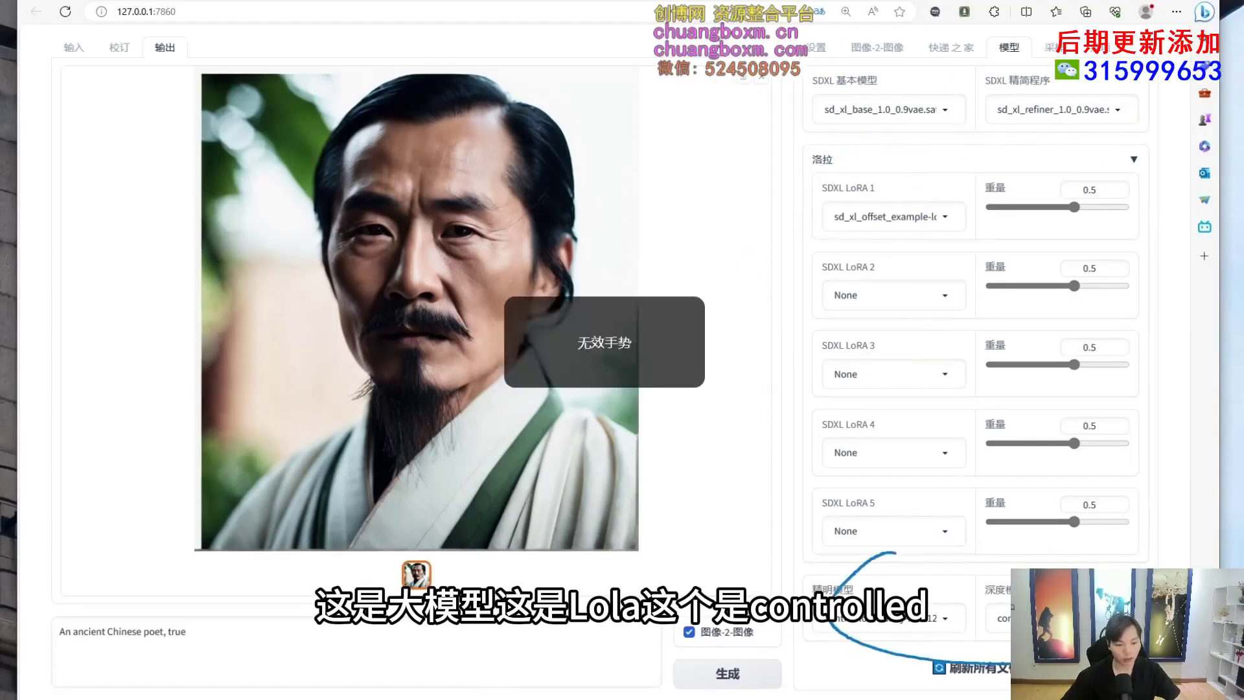
Step: Review the Canny and depth Control-LoRA model selections alongside the base model and LoRA slots
left_click(944, 618)
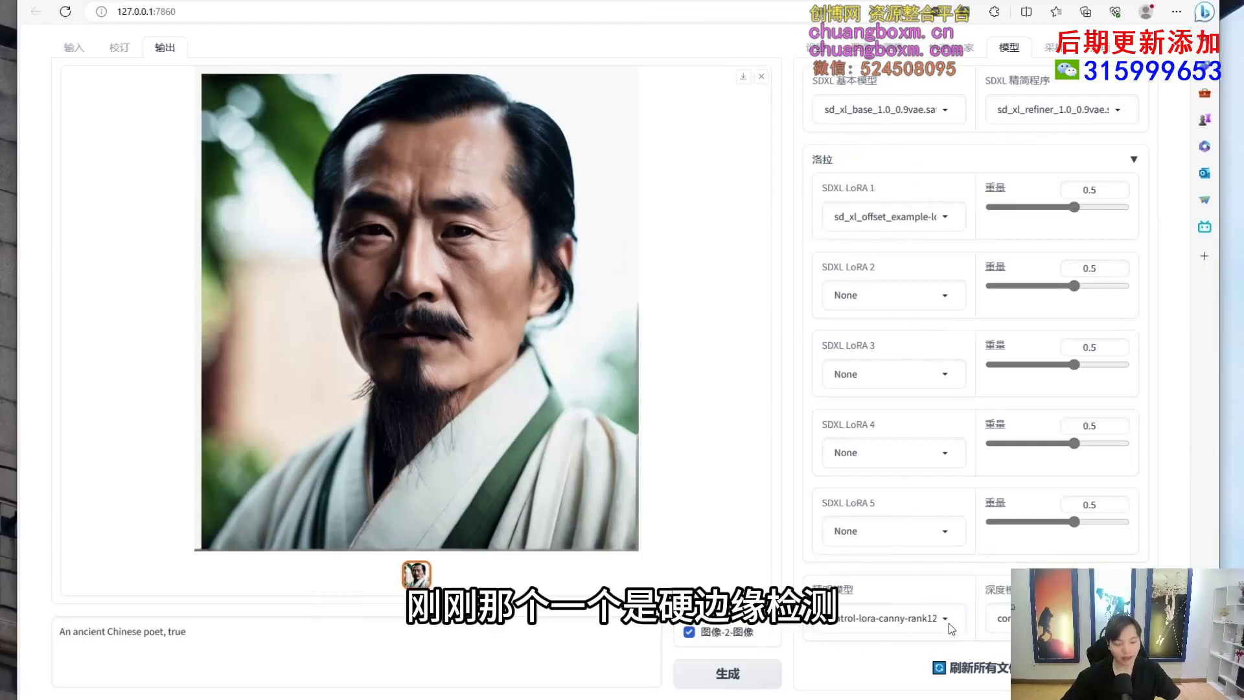
left_click(876, 573)
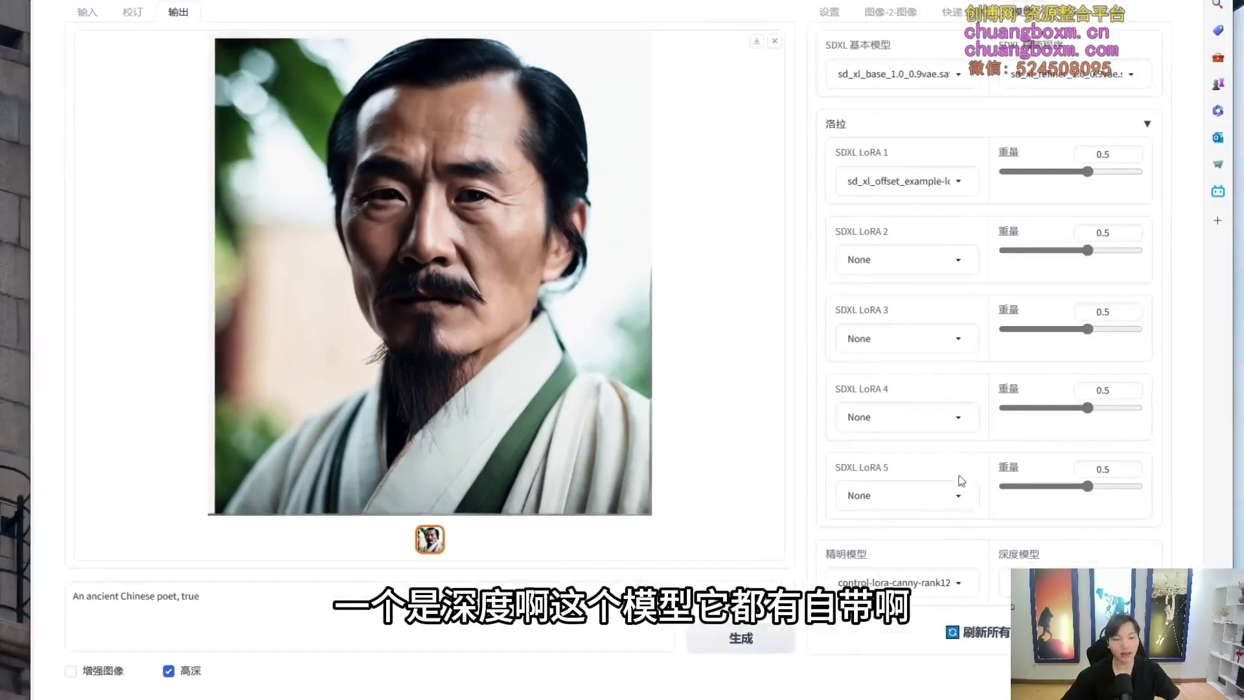
mouse_move(891, 570)
left_mouse_down()
mouse_move(761, 578)
mouse_move(939, 500)
mouse_move(923, 501)
left_mouse_up()
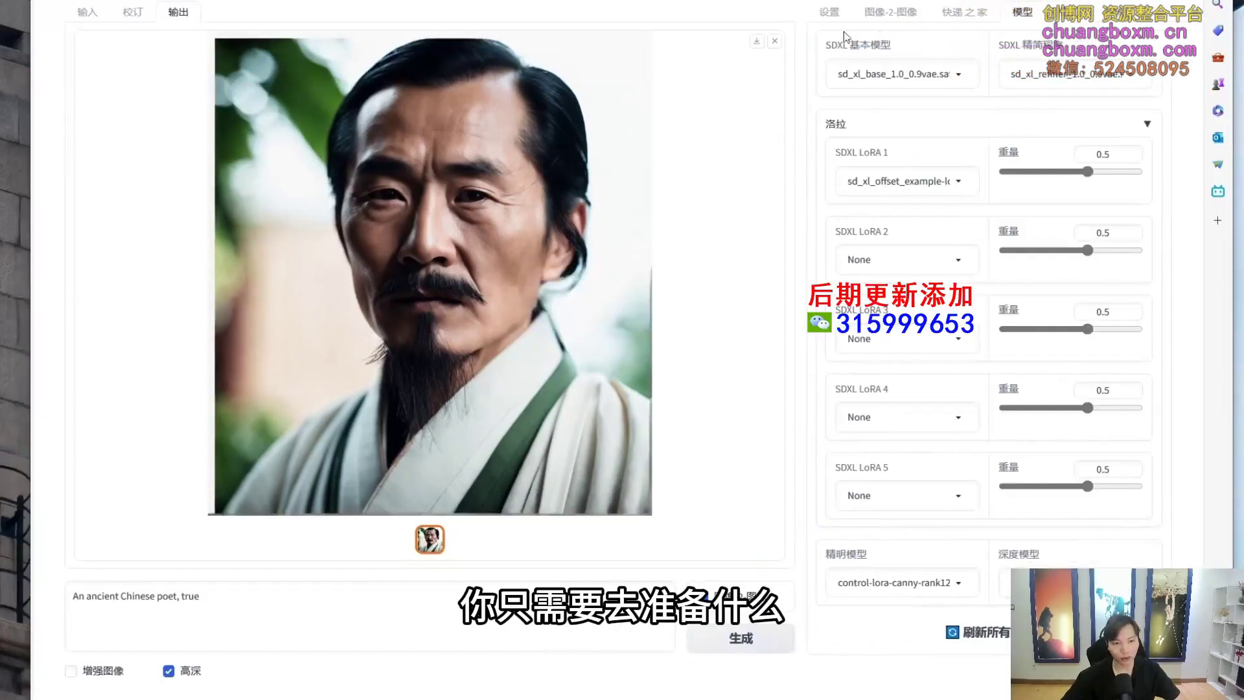
mouse_move(854, 32)
left_mouse_down()
mouse_move(768, 128)
mouse_move(1022, 44)
mouse_move(906, 11)
mouse_move(822, 48)
left_mouse_up()
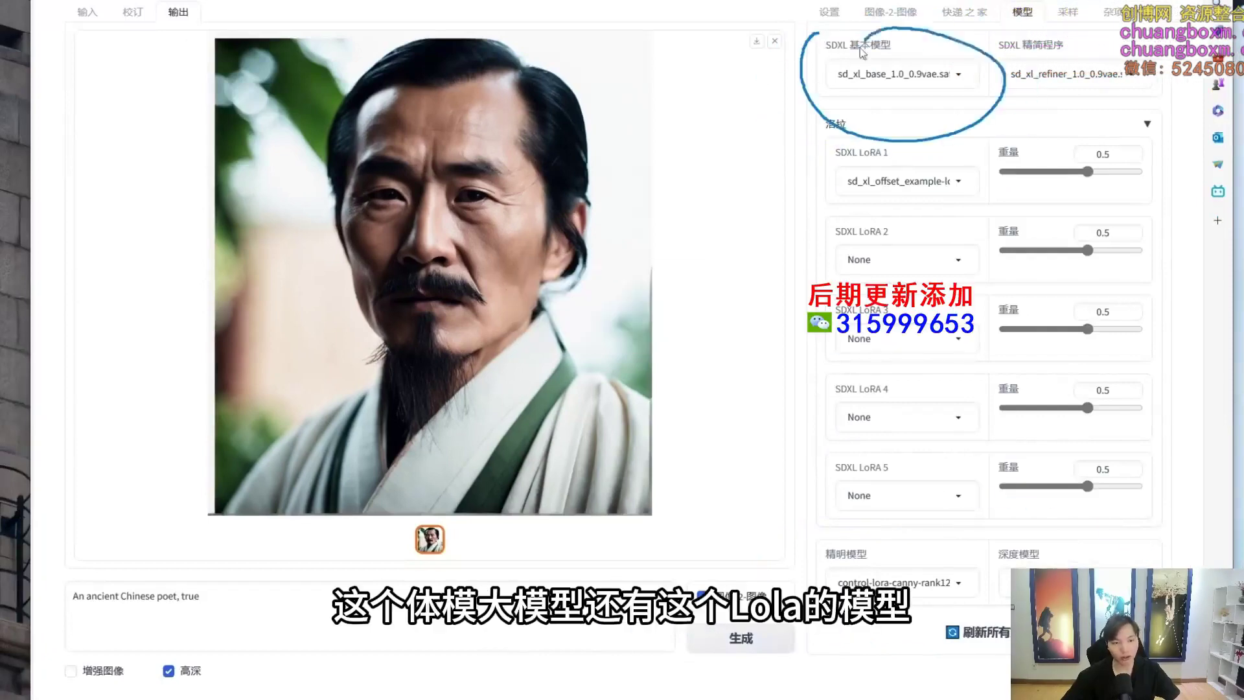
left_click_drag(819, 108, 856, 248)
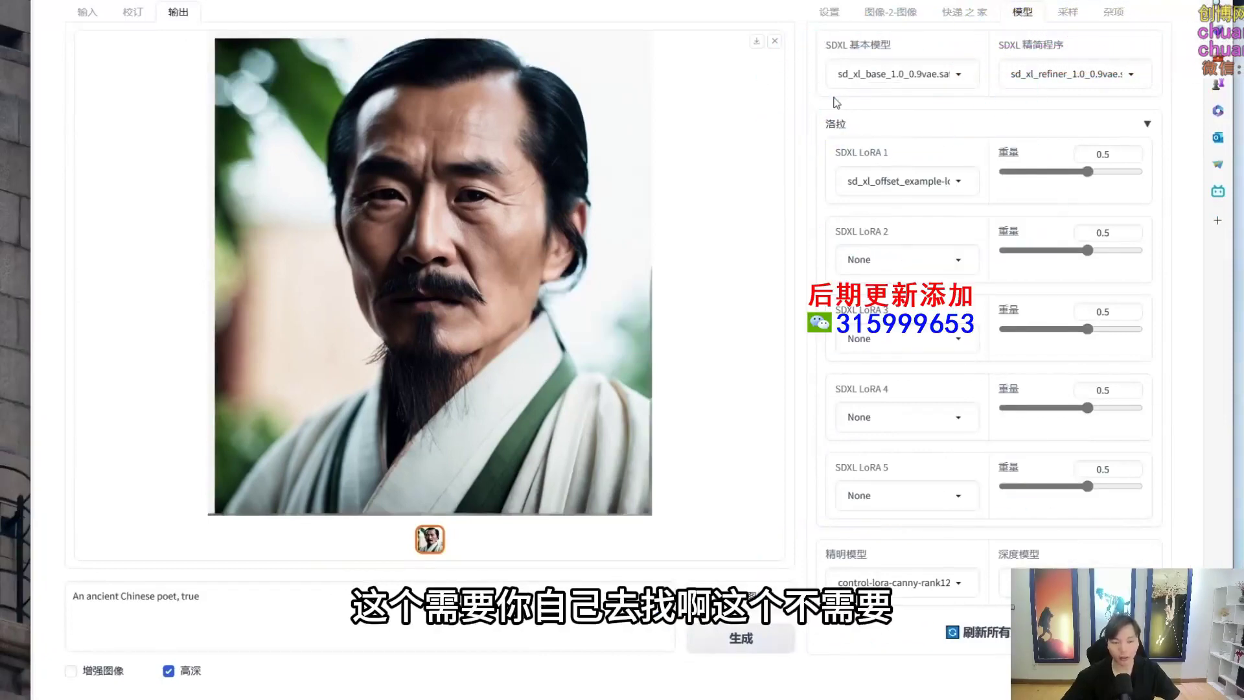
left_click_drag(837, 549, 986, 523)
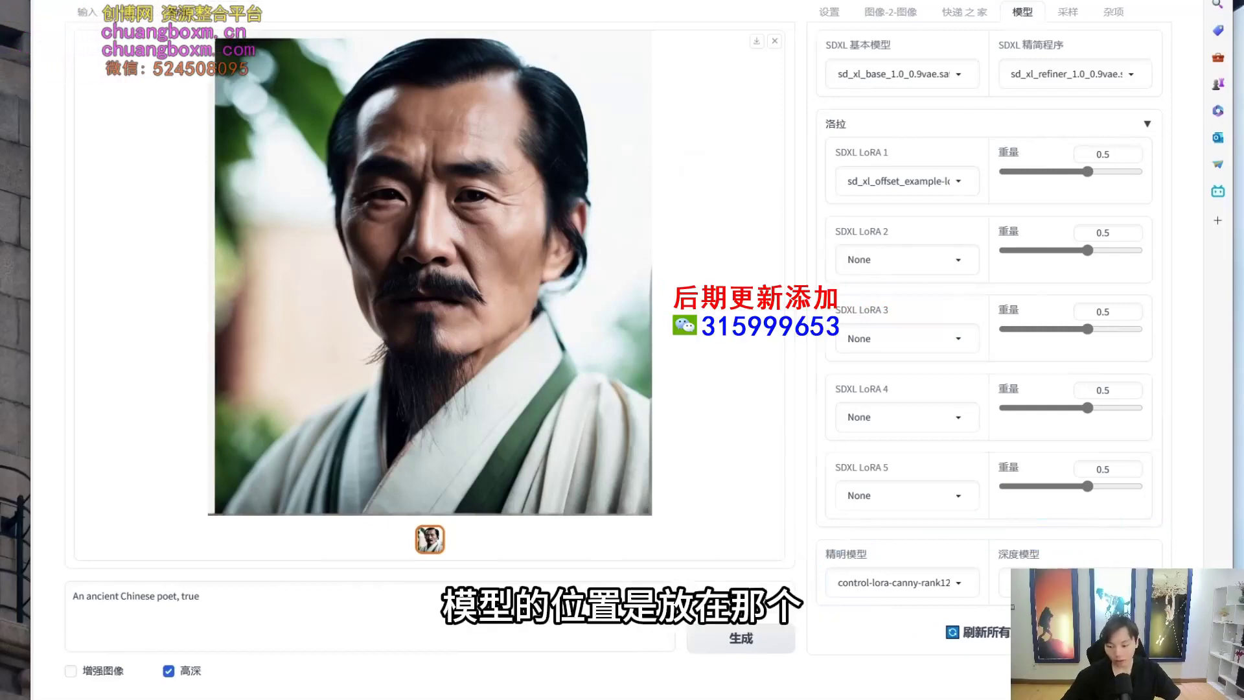
Step: Switch to File Explorer and go from the 2023-10-07 output folder back to the Fooocus-MRE program folder
key("alt+Tab")
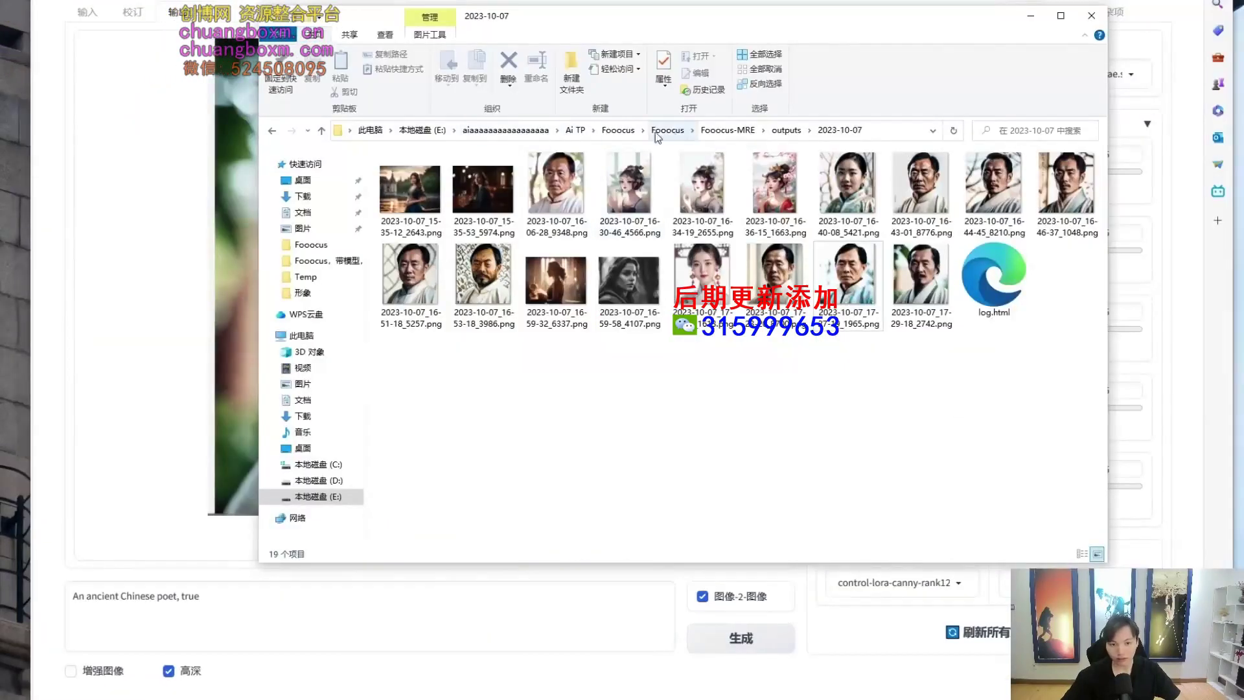
left_click(764, 130)
left_click(742, 132)
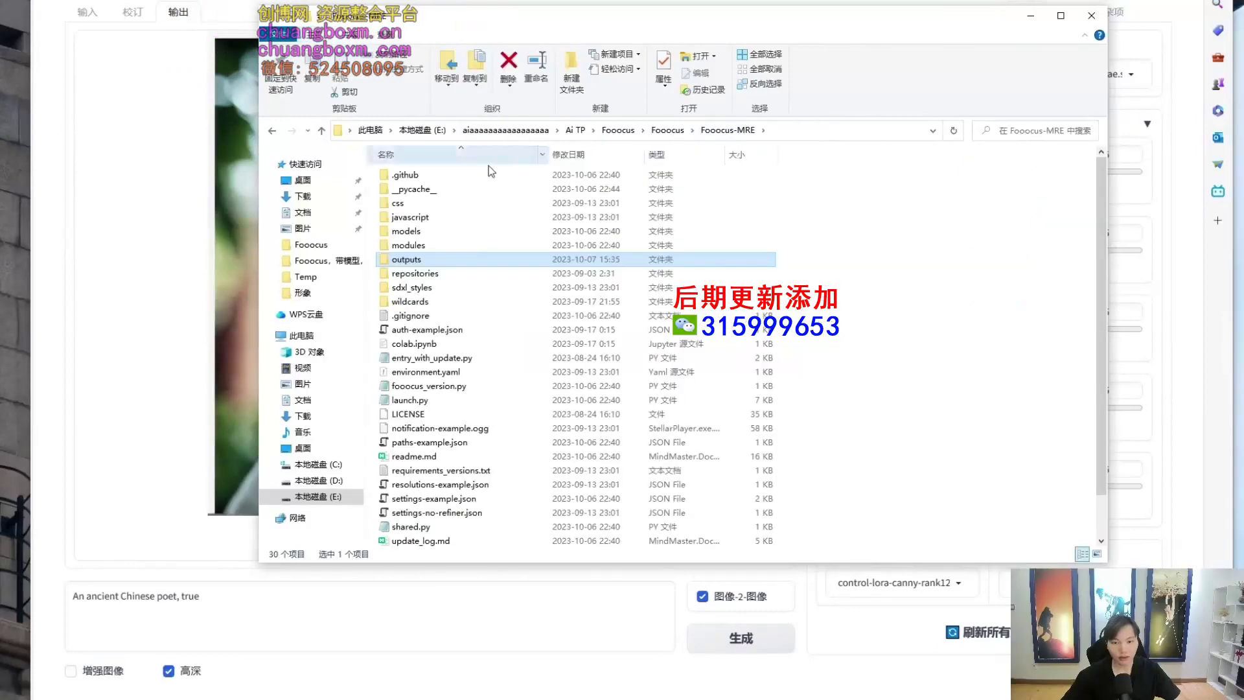
left_click_drag(602, 7, 601, 0)
left_click(688, 75)
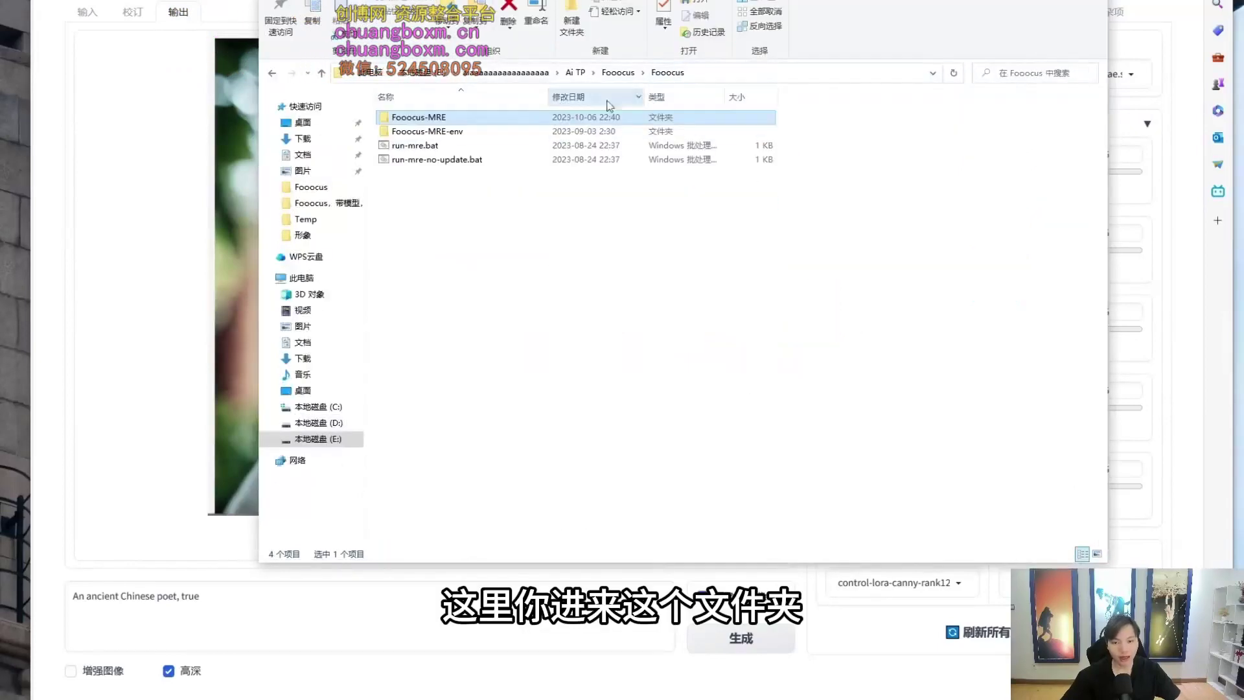
double_click(438, 116)
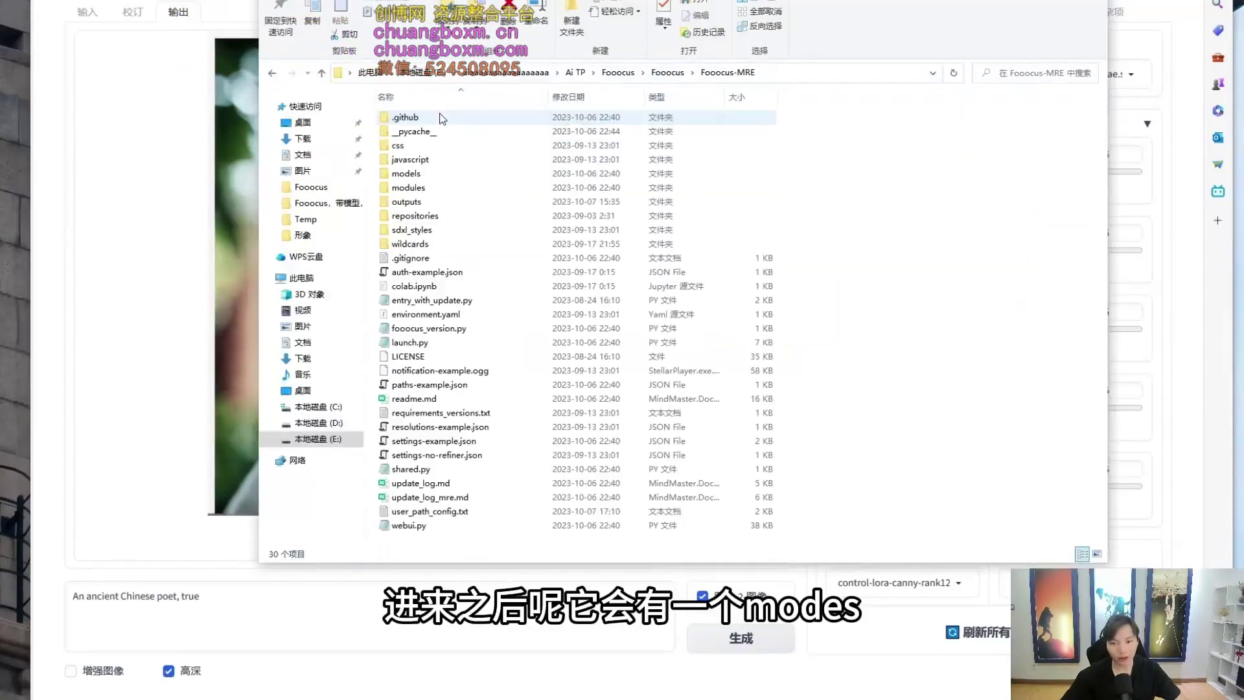
Step: View the base model files in the checkpoints folder under models, and return to the models folder
double_click(430, 175)
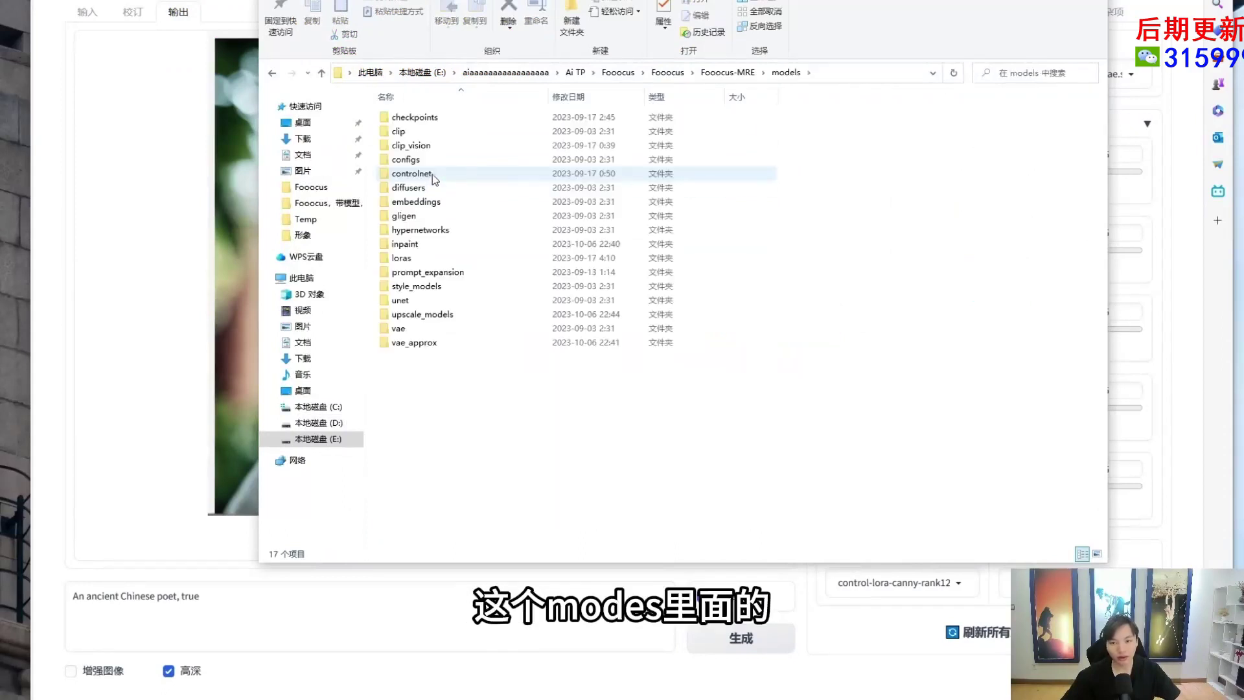
double_click(439, 118)
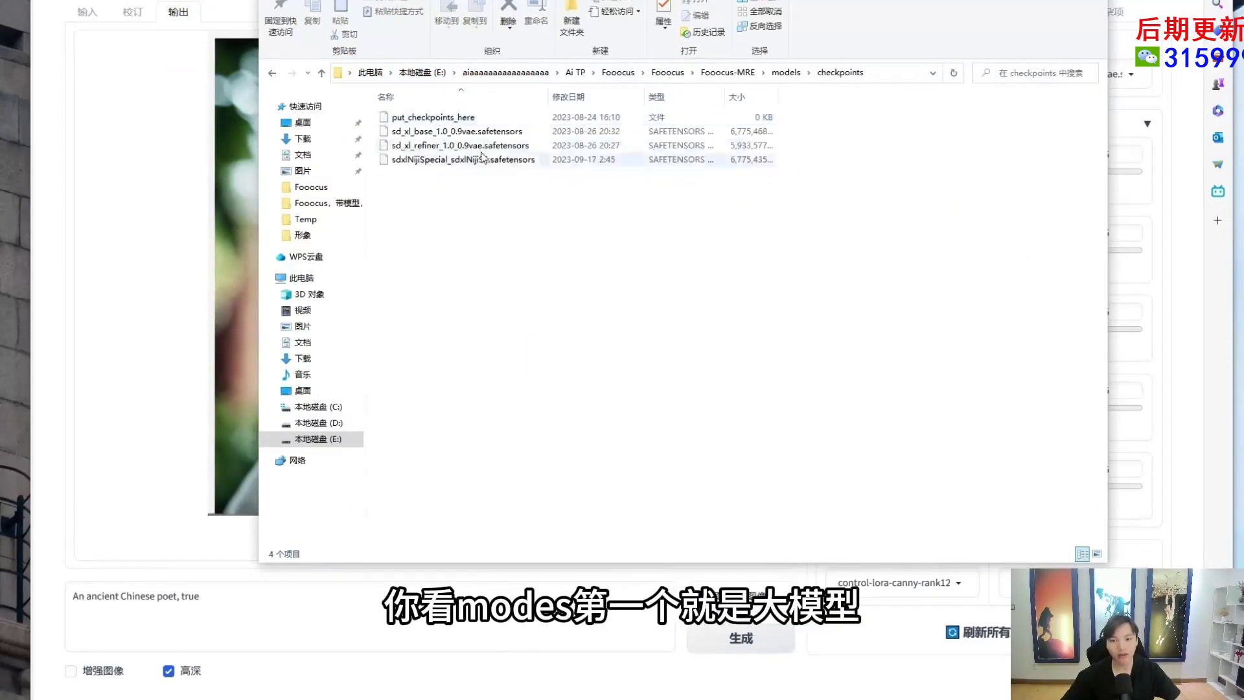
left_click_drag(454, 257, 401, 112)
left_click(271, 71)
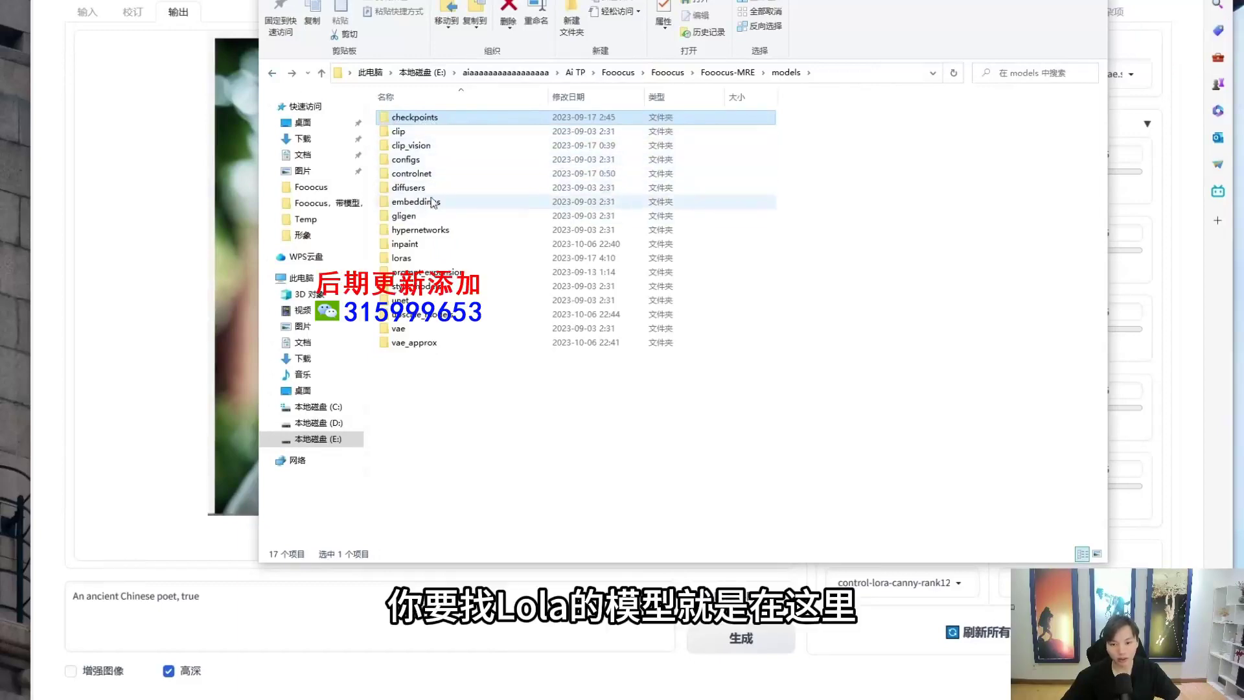
Step: View the LoRA model files in the loras folder and return to the models folder
double_click(402, 258)
left_click_drag(464, 207, 415, 113)
left_click(489, 204)
key("alt+Left")
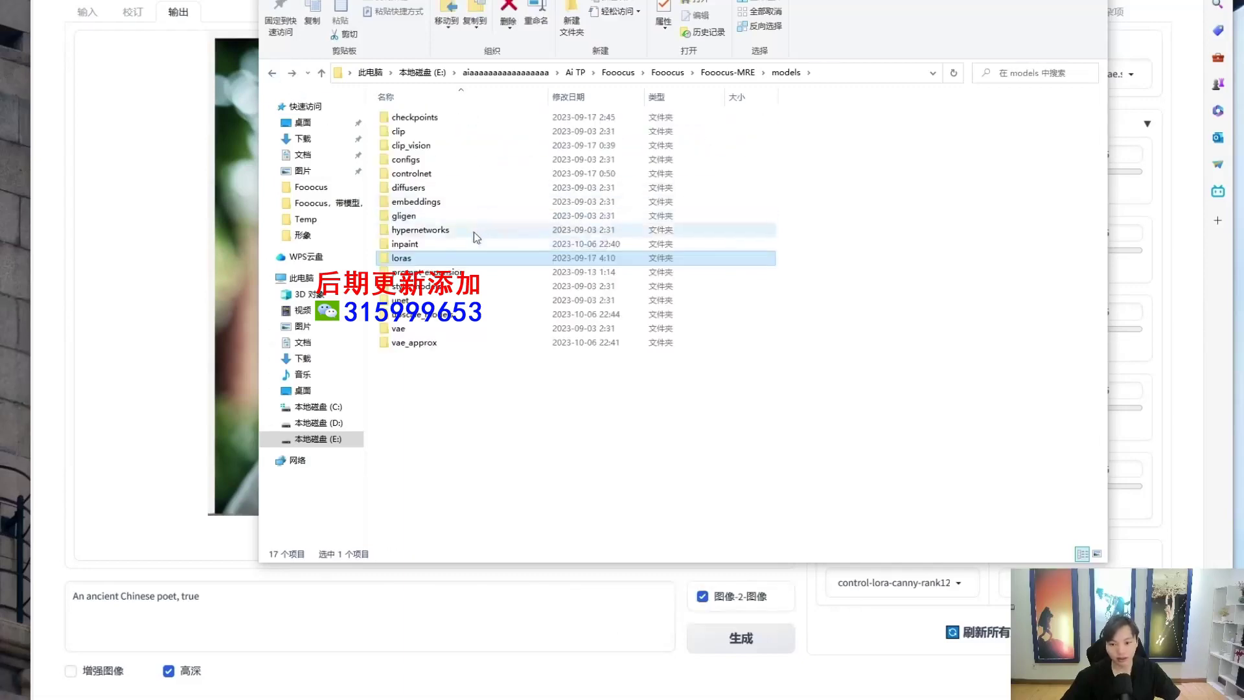
Step: View the model files in the controlnet folder and return to the models folder
double_click(450, 178)
left_click_drag(626, 246, 433, 118)
left_click(272, 73)
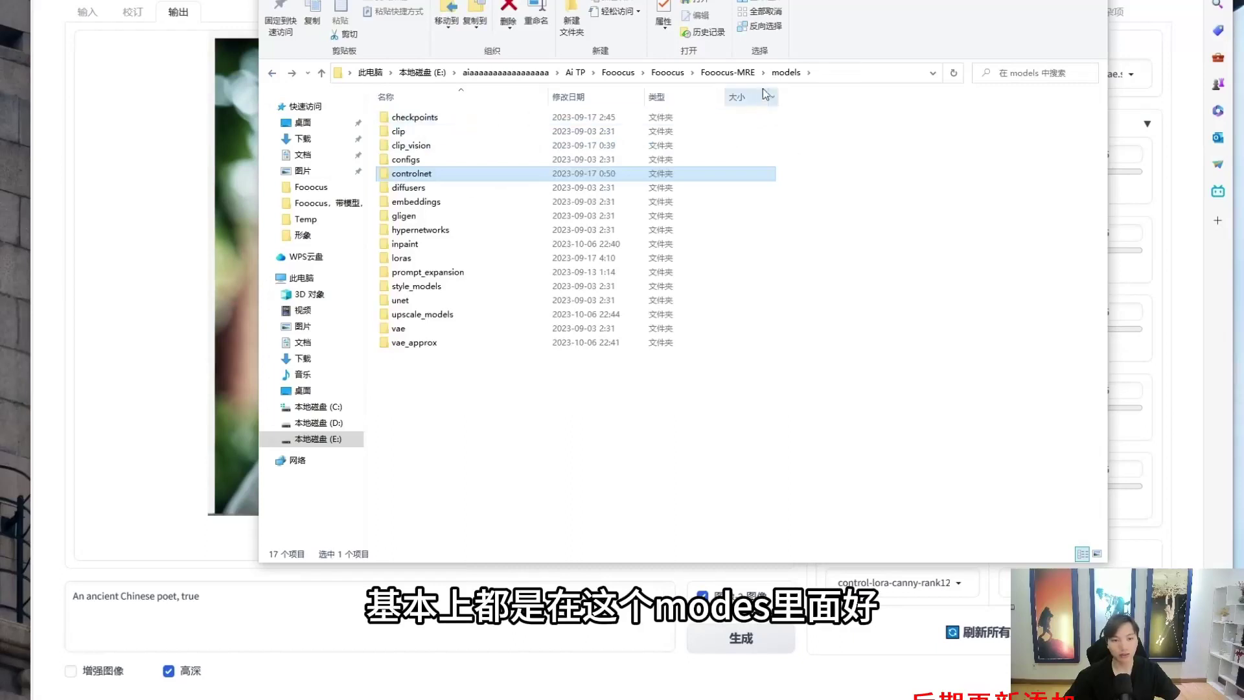
left_click(781, 75)
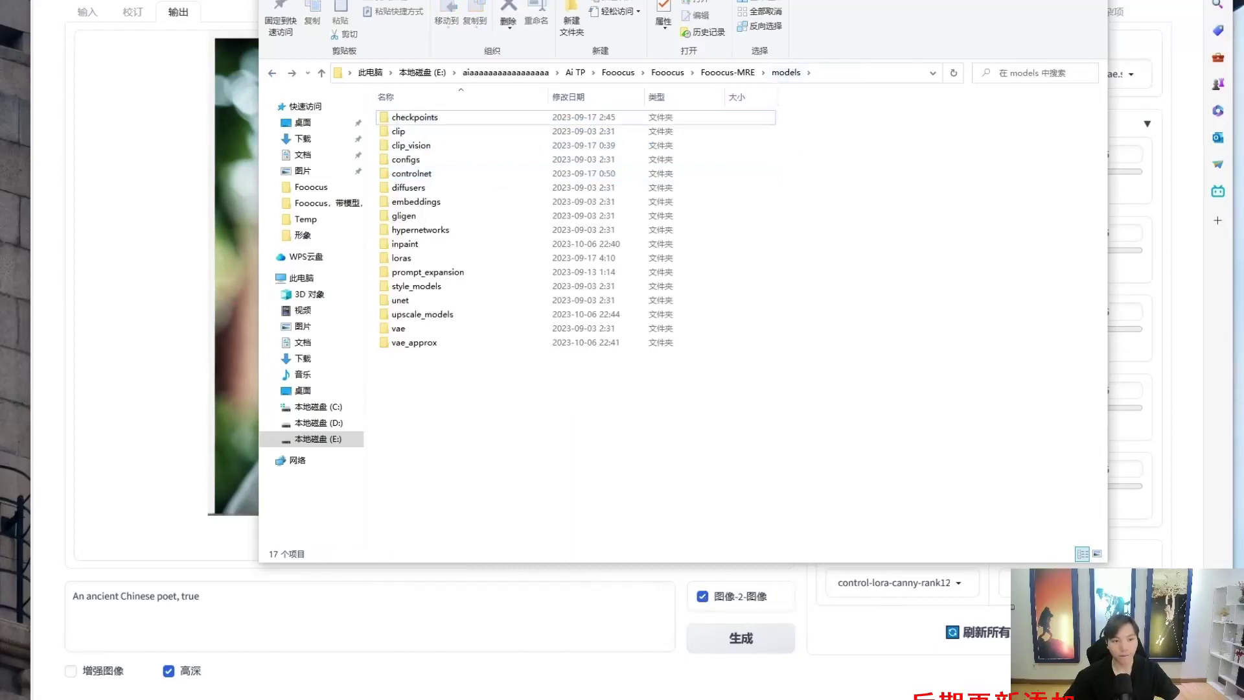
Step: Switch back to the Fooocus-MRE page in the browser and set CFG to 7.9 in the sampling settings
key("alt+Tab")
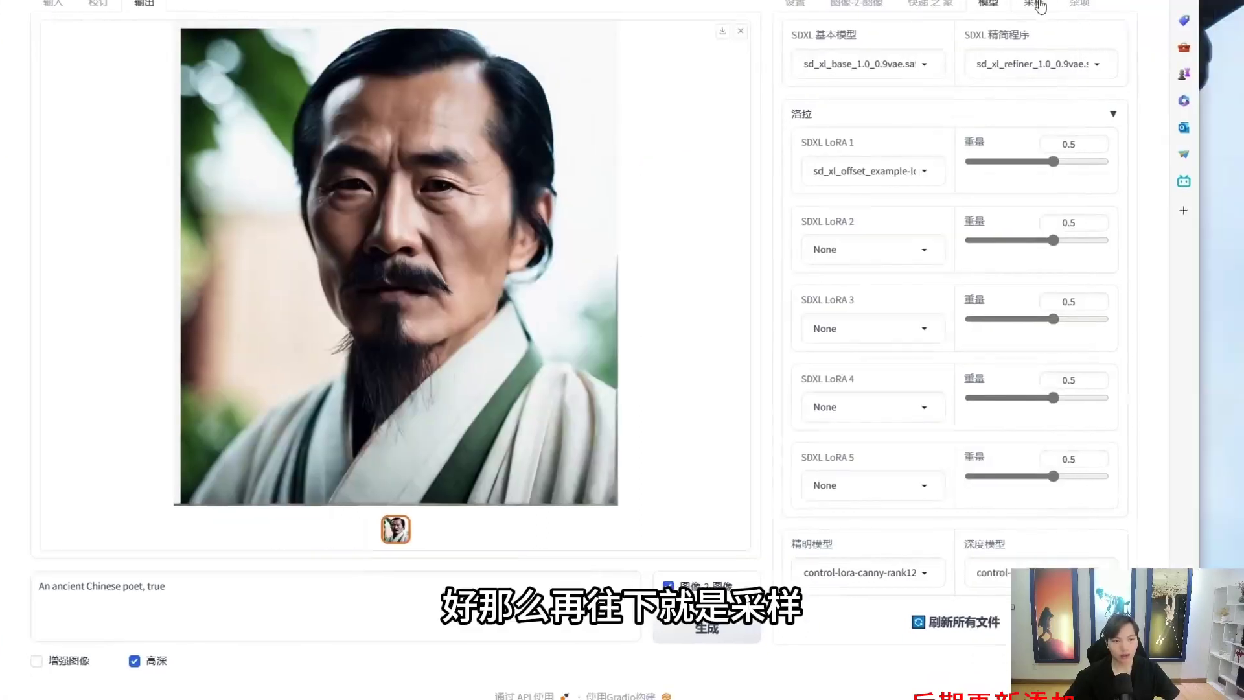
left_click(1038, 5)
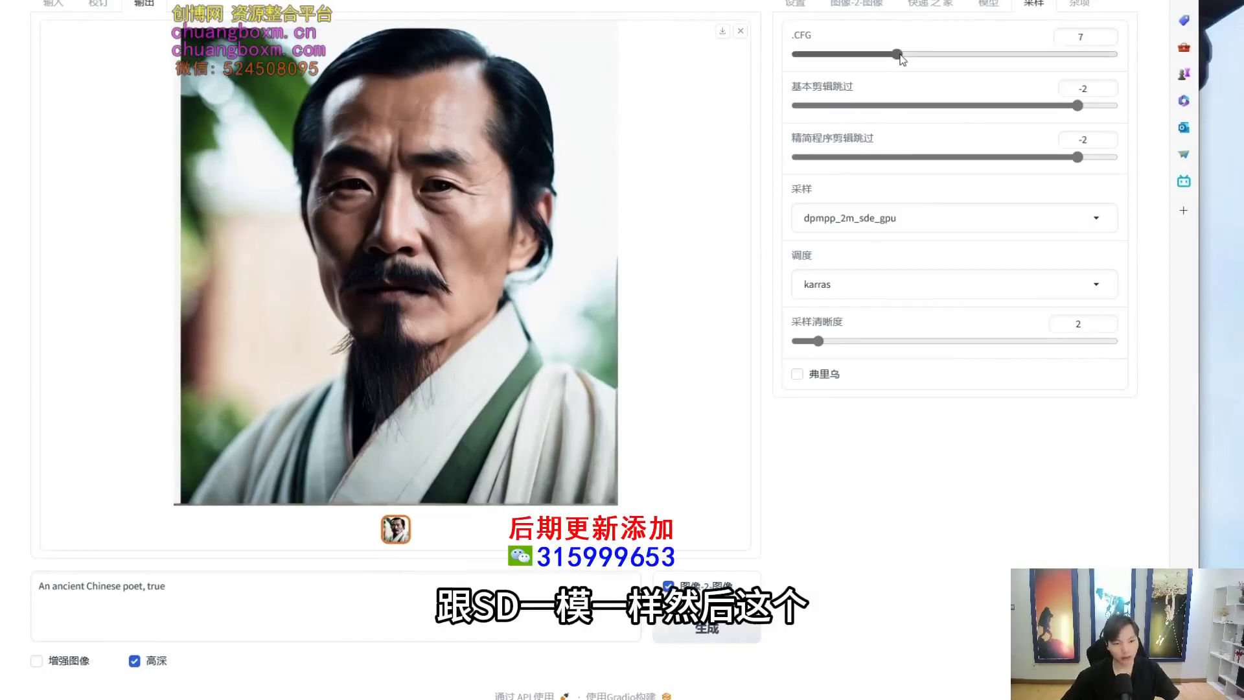
left_click_drag(898, 54, 936, 63)
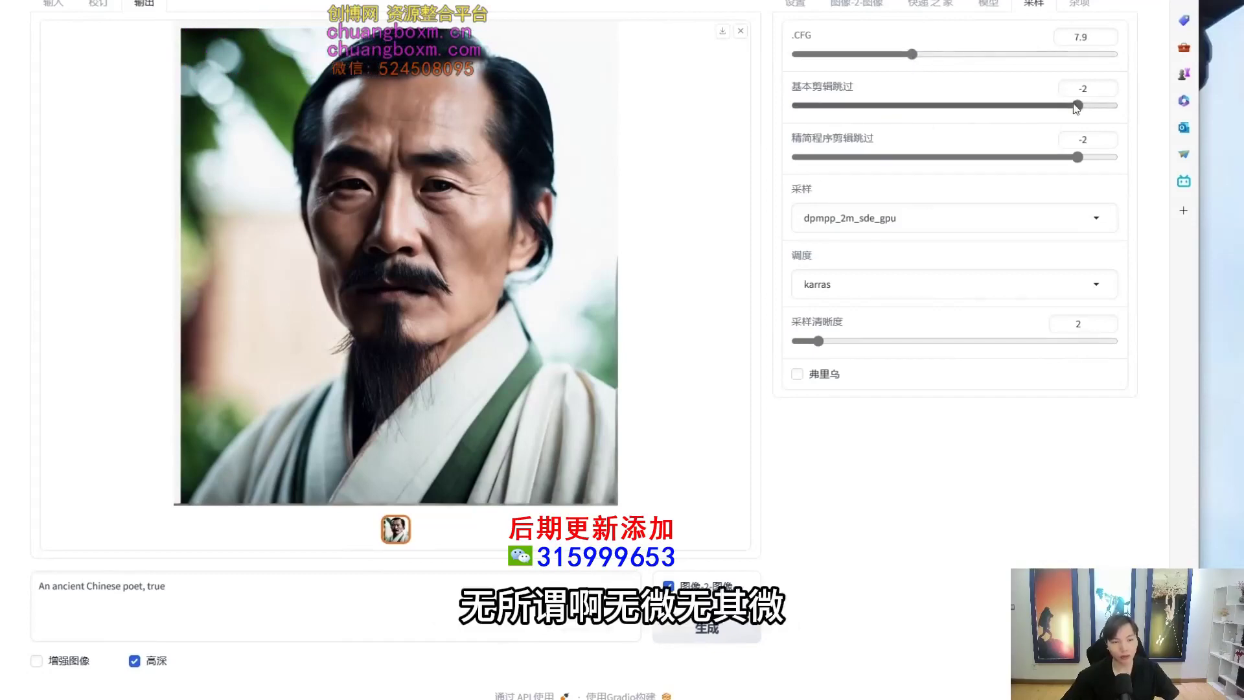
left_click_drag(1078, 105, 1028, 106)
left_click_drag(1109, 110, 1049, 110)
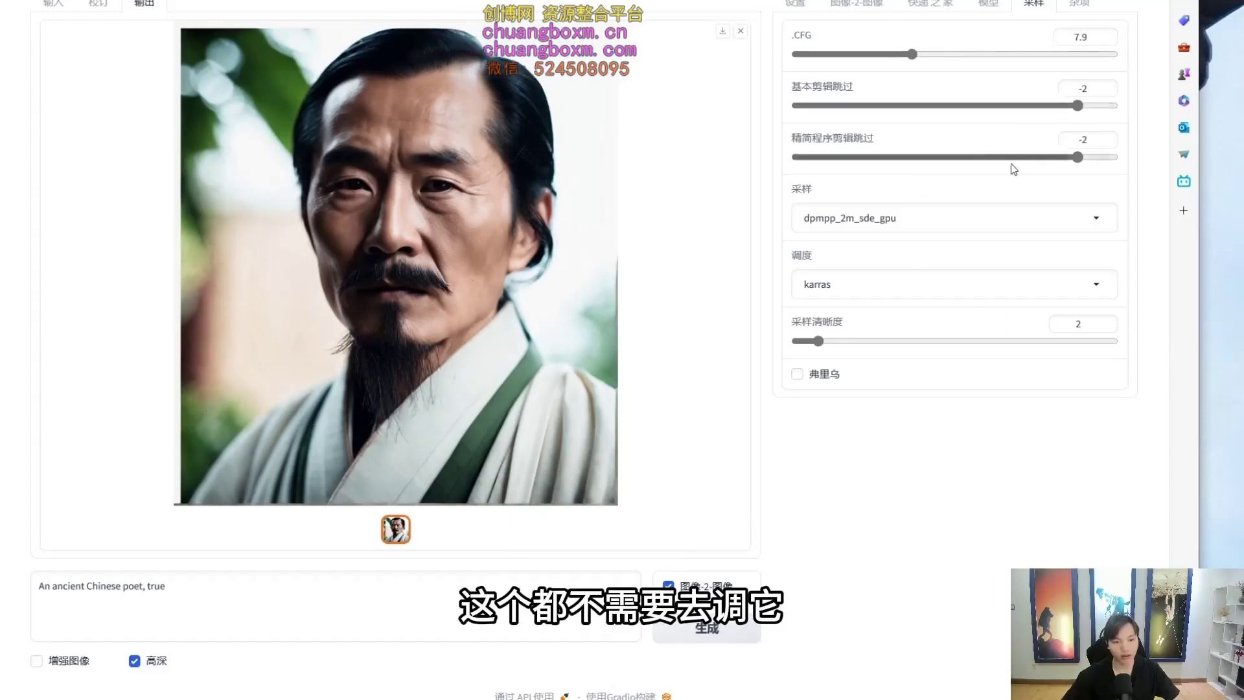
mouse_move(939, 7)
left_mouse_down()
mouse_move(1143, 232)
mouse_move(1018, 16)
left_mouse_up()
Step: Set the sampler to dpmpp_3m_sde_gpu and look over the other available samplers
left_click(989, 216)
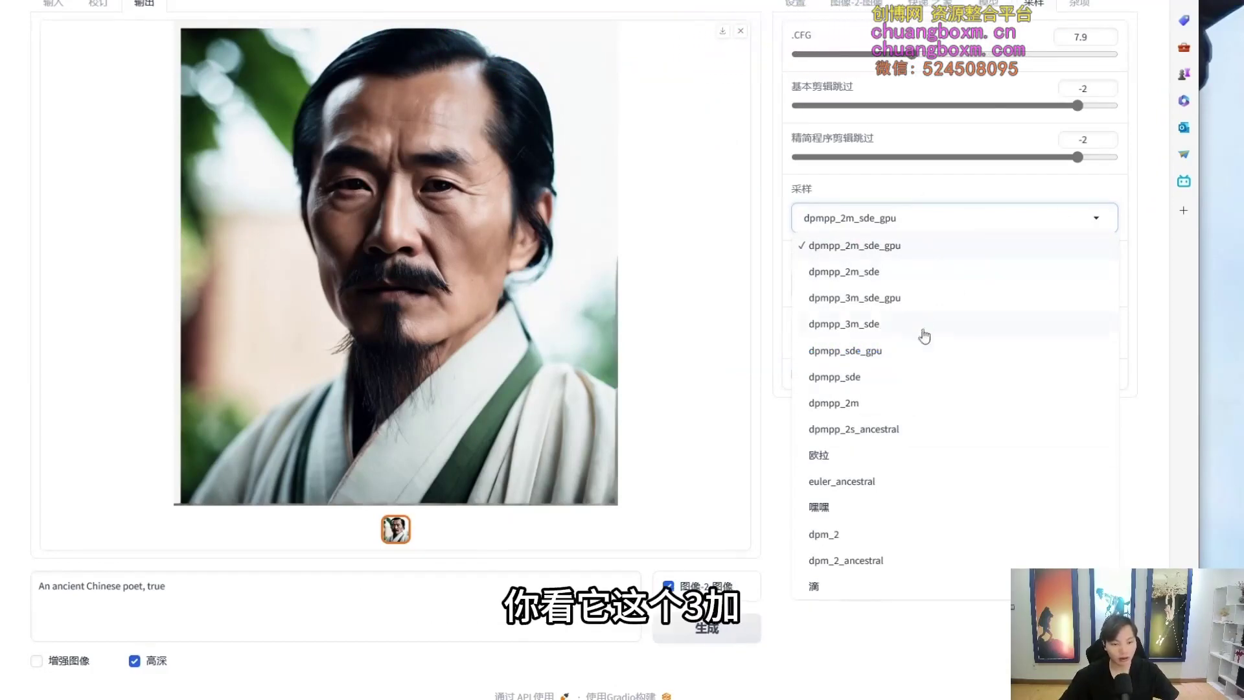
left_click(921, 299)
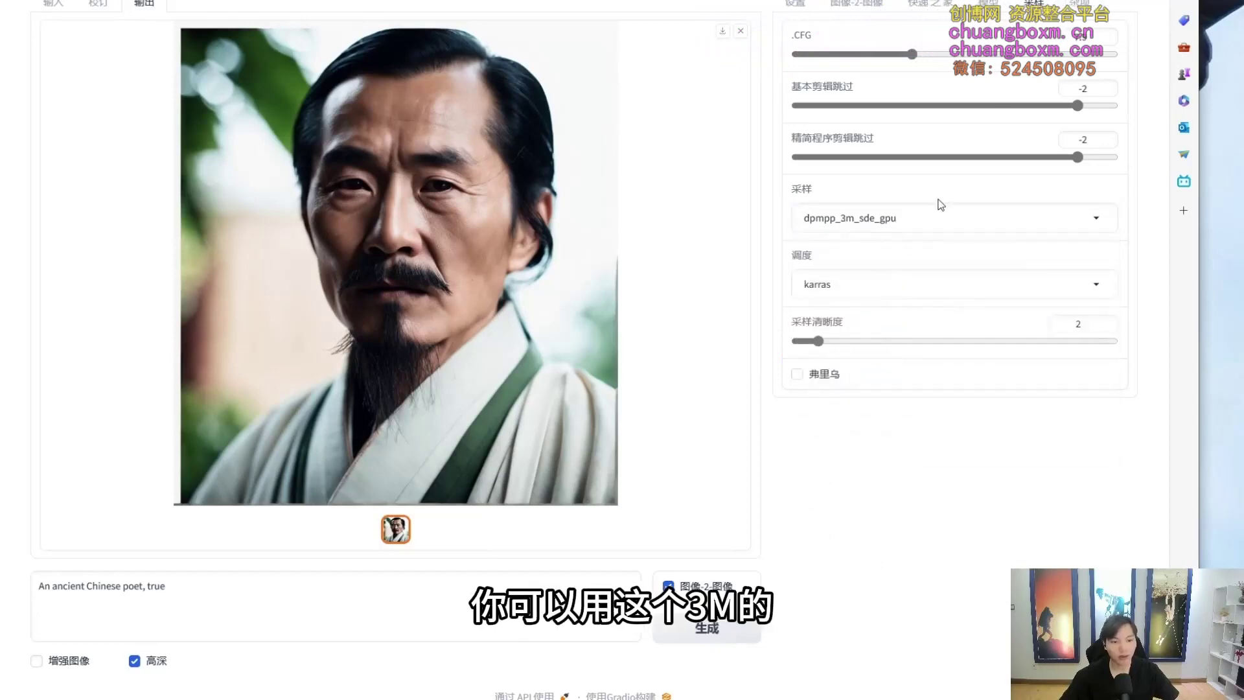
left_click(930, 218)
left_click(699, 234)
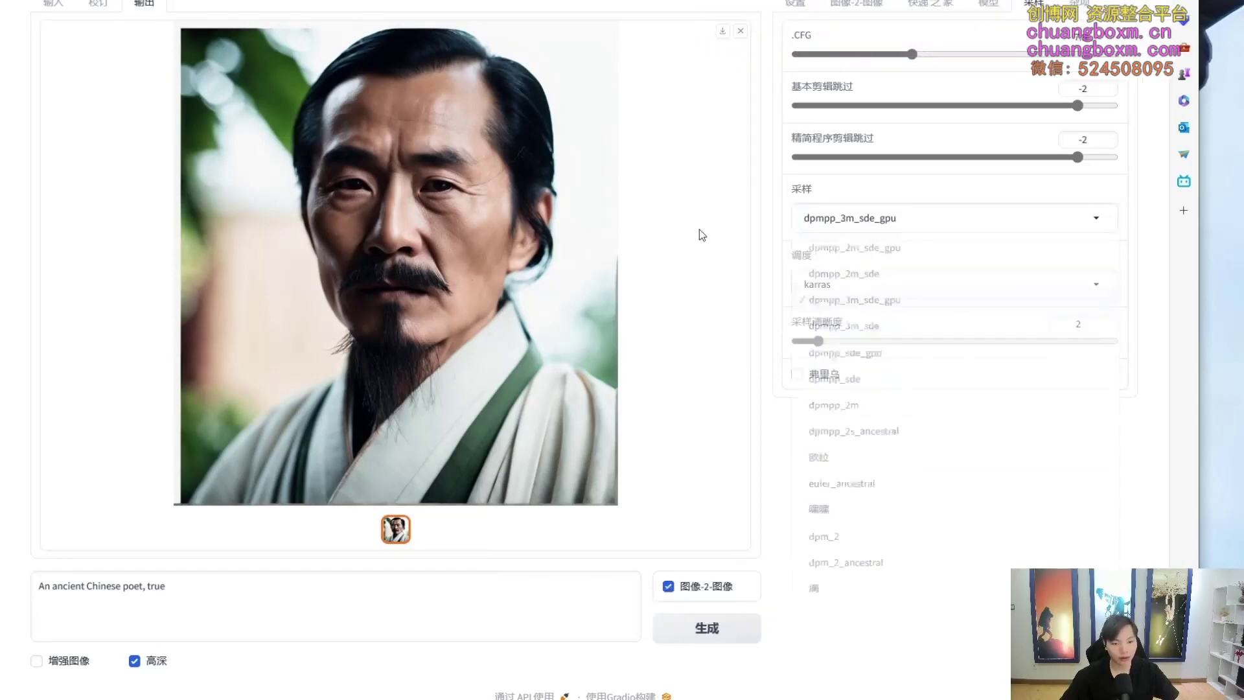
left_click(875, 218)
left_click(733, 194)
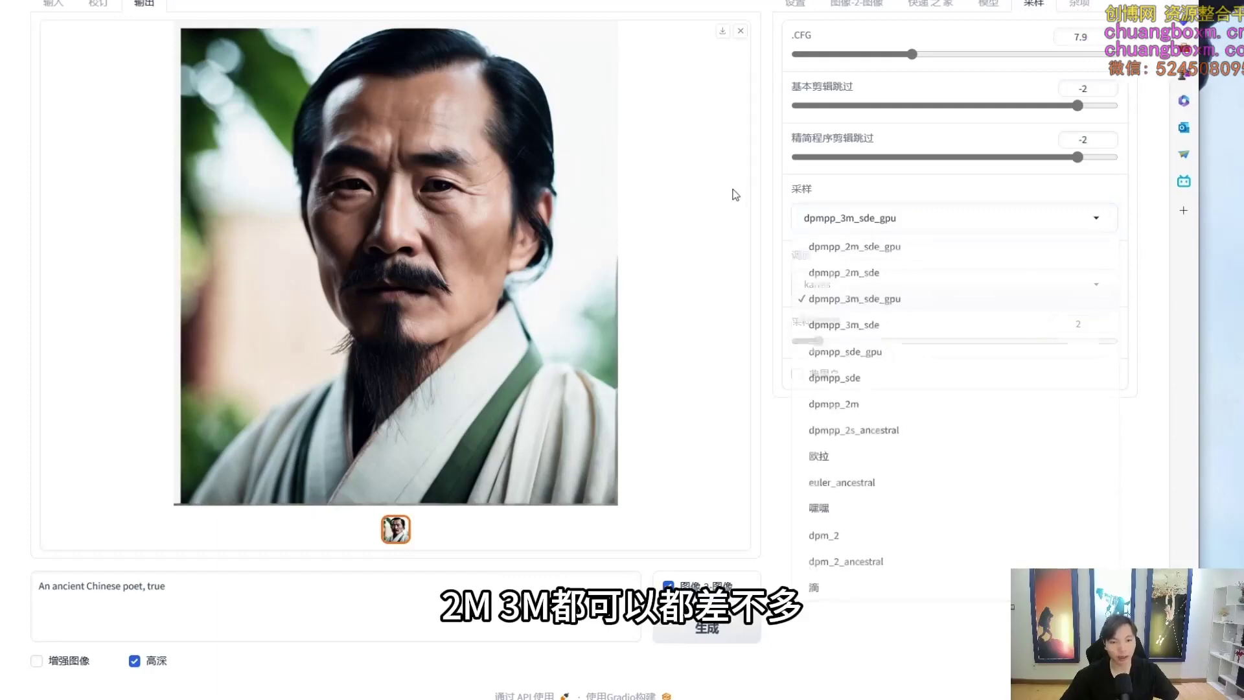
left_click_drag(554, 121, 574, 89)
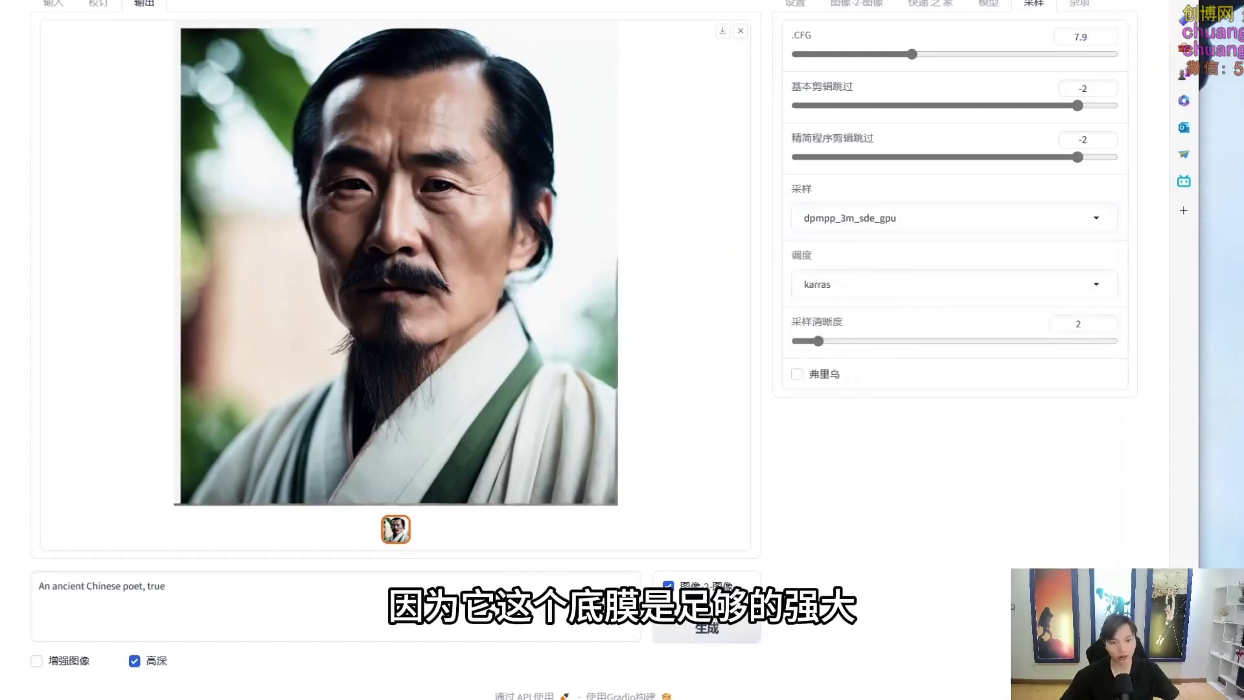
Step: Review the scheduler setting below the sampler
right_click(849, 288)
left_click(875, 328)
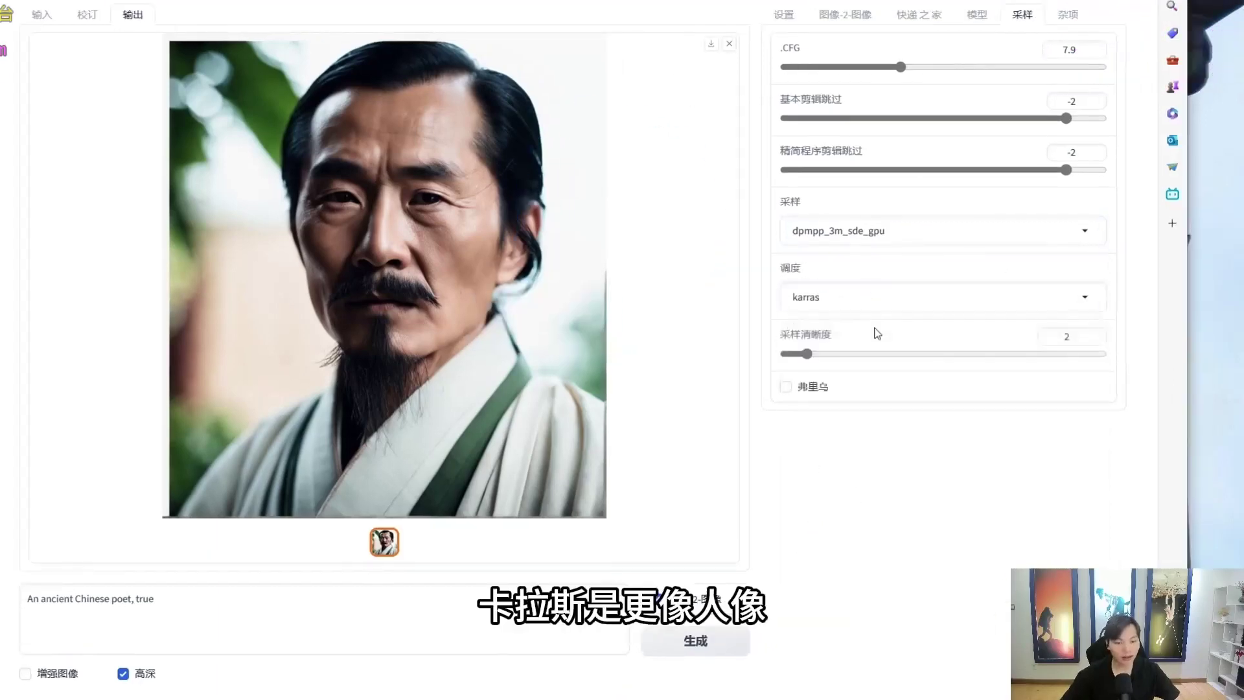
mouse_move(859, 265)
left_mouse_down()
mouse_move(958, 301)
mouse_move(834, 300)
left_mouse_up()
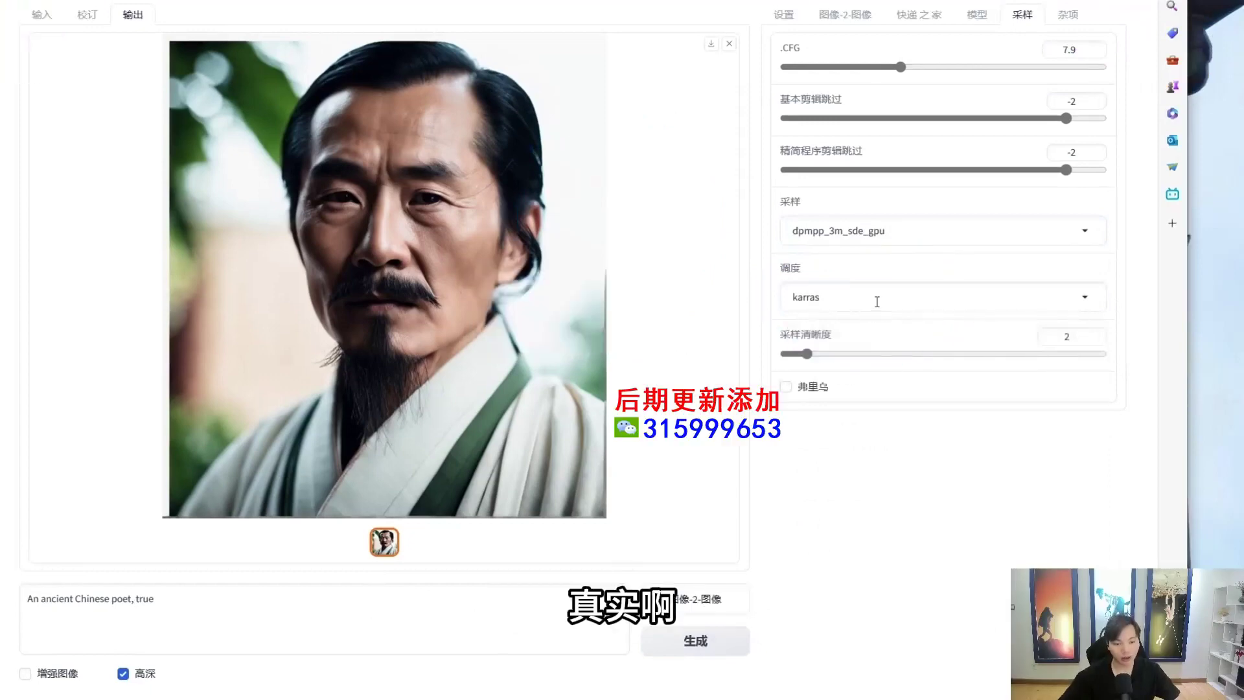
left_click(841, 325)
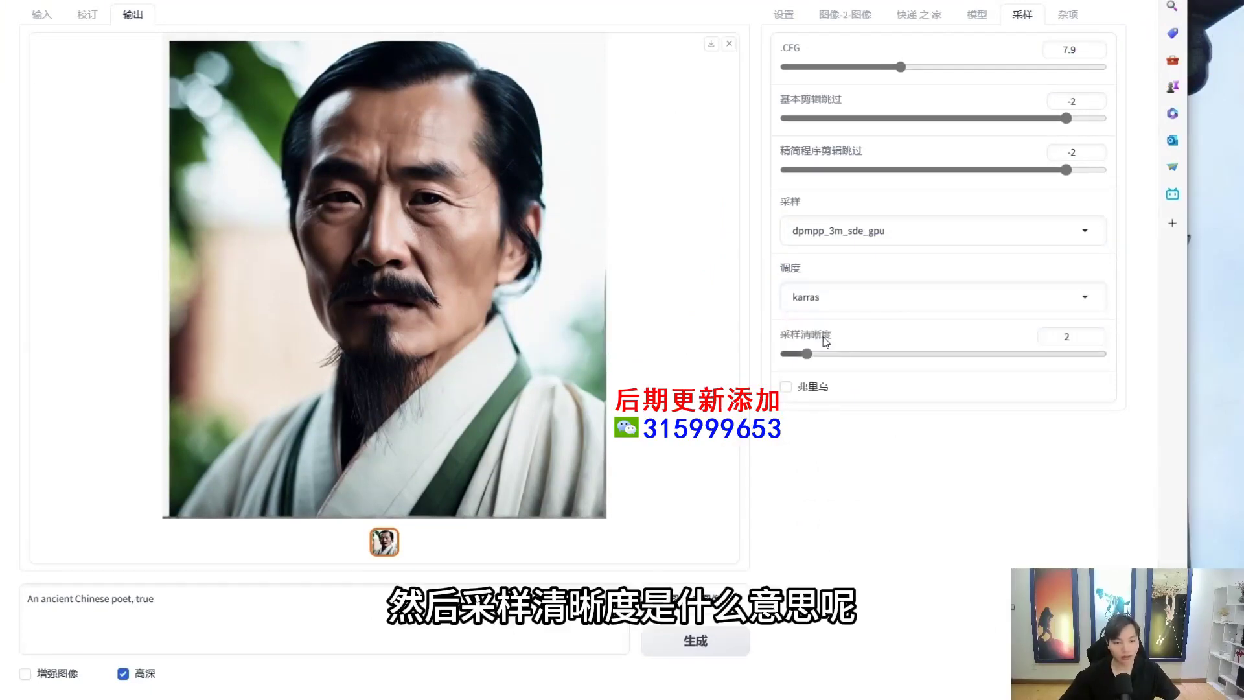
Step: Raise the sampling sharpness to 29.2 and lower it to 21.12
left_click_drag(1006, 355, 790, 373)
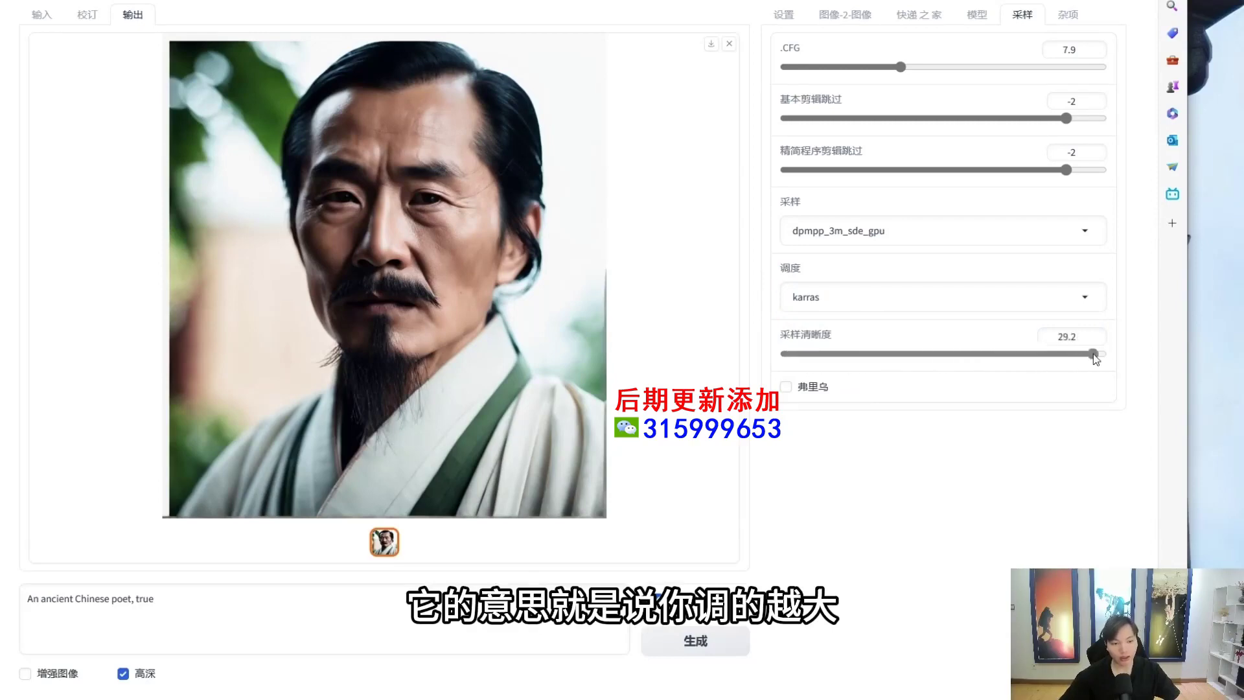
left_click_drag(1104, 356, 1029, 357)
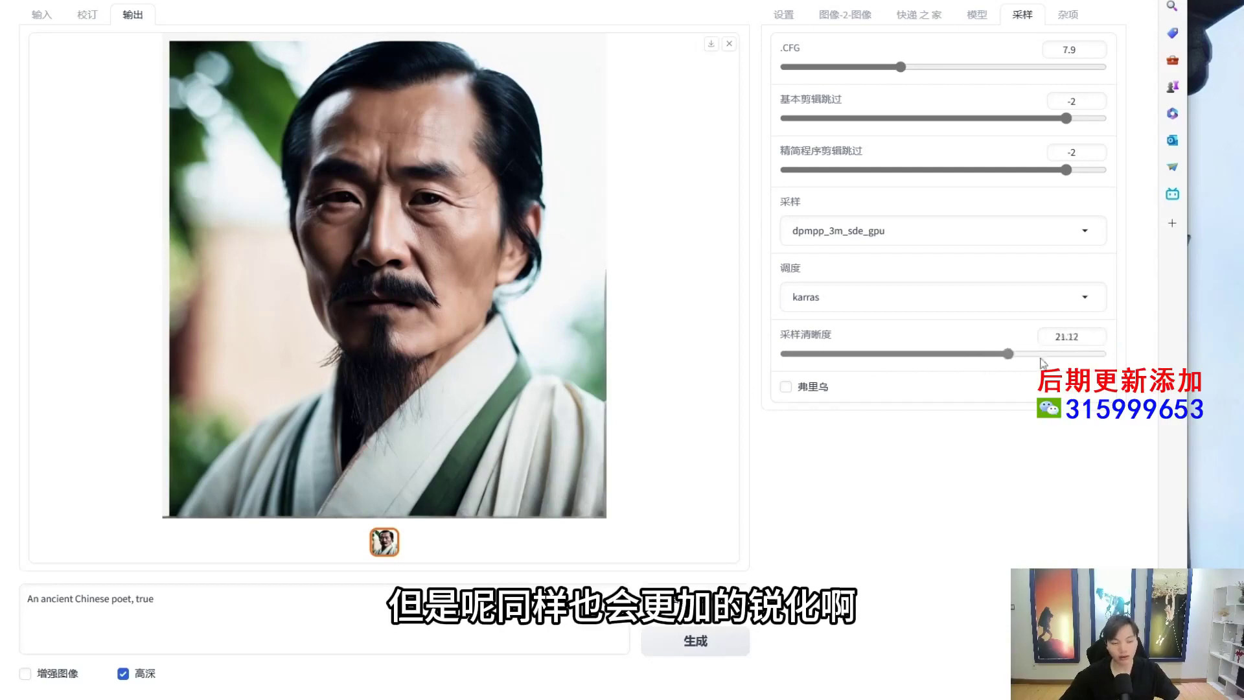
left_click_drag(1043, 363, 851, 381)
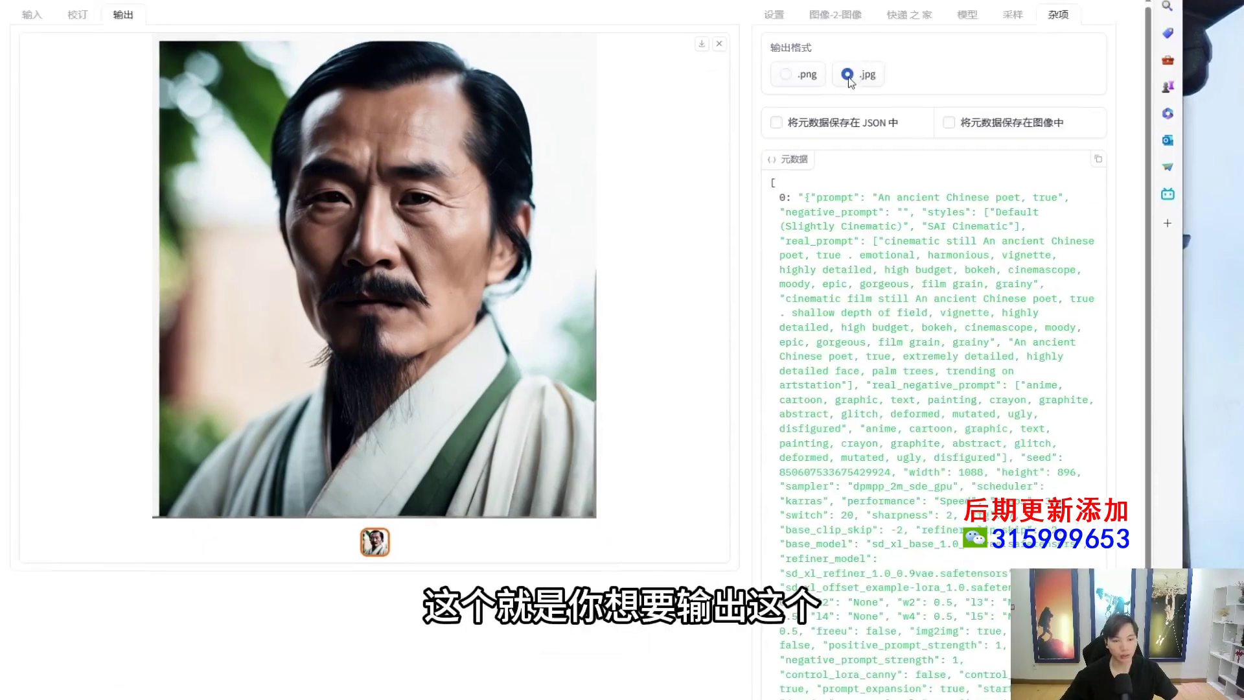
Step: Set the output format to .png and turn on saving metadata in the image, with the JSON metadata option off
left_click(789, 75)
mouse_move(786, 97)
left_mouse_down()
mouse_move(737, 131)
mouse_move(749, 147)
mouse_move(758, 113)
mouse_move(860, 117)
mouse_move(897, 158)
mouse_move(819, 107)
left_mouse_up()
left_click(775, 123)
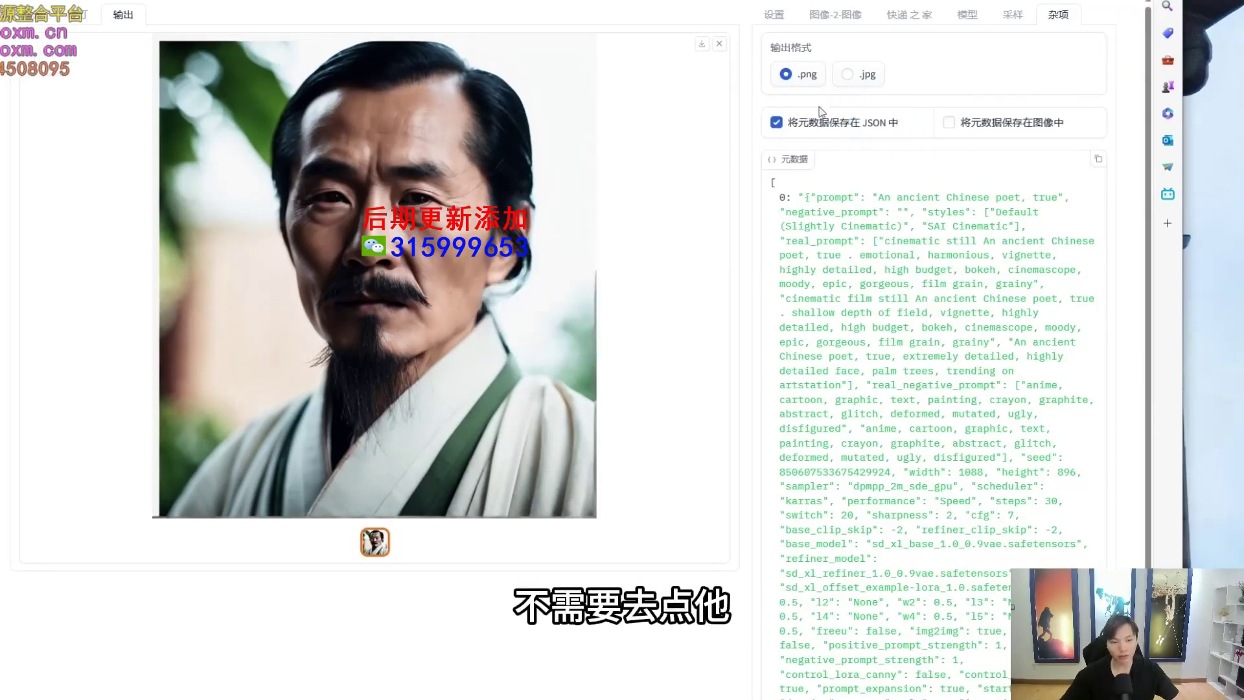
left_click(777, 123)
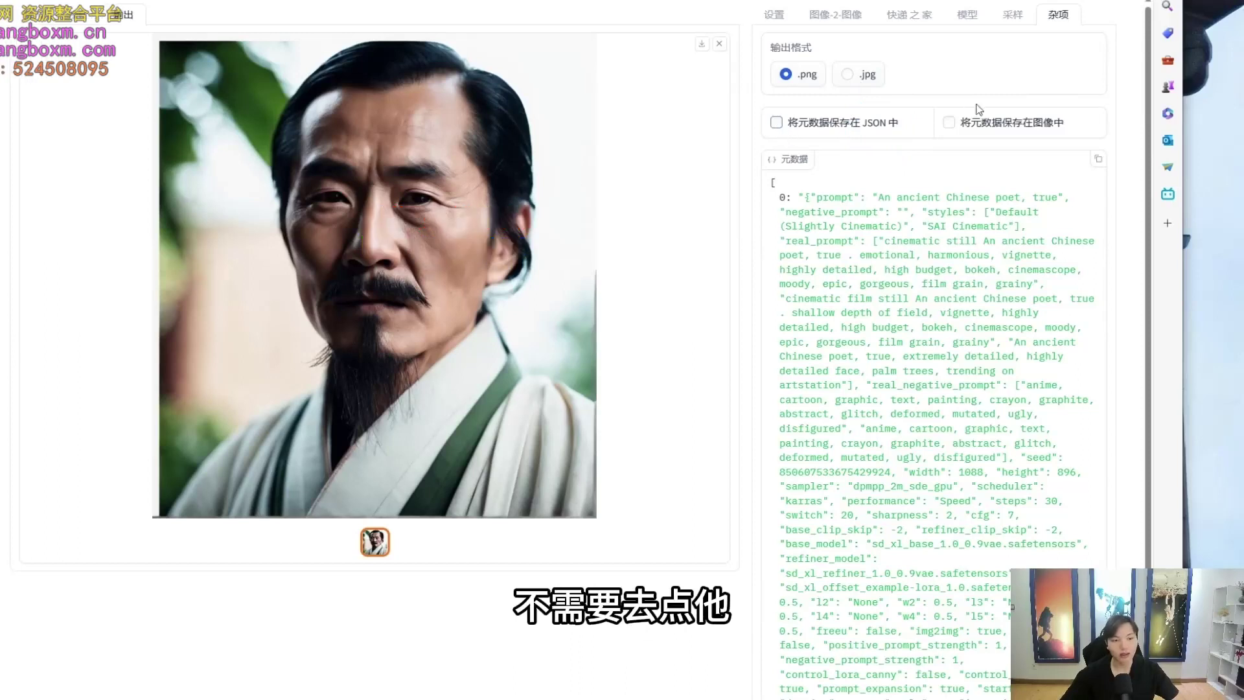
left_click(949, 123)
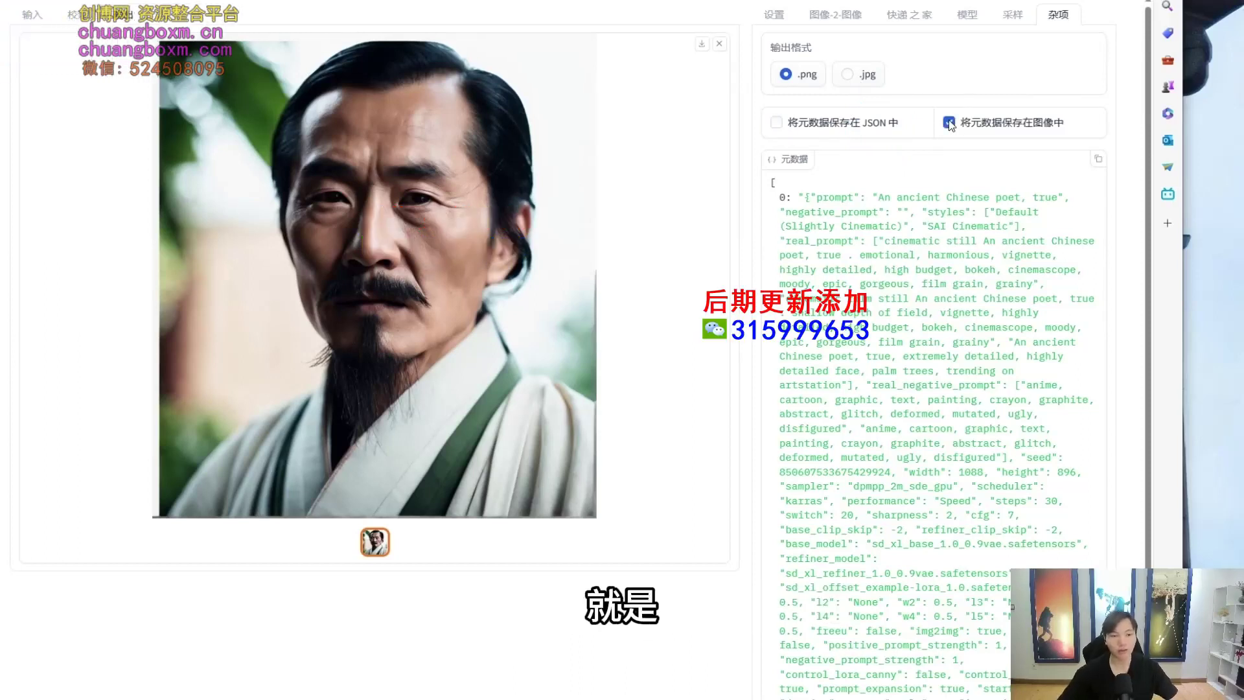
Step: Examine the generated portrait's metadata, from the prompt and styles down to the model and depth settings
left_click_drag(817, 197, 1077, 514)
scroll(1076, 509, "down", 2)
left_click_drag(872, 654, 970, 292)
scroll(970, 284, "up", 2)
left_click(979, 132)
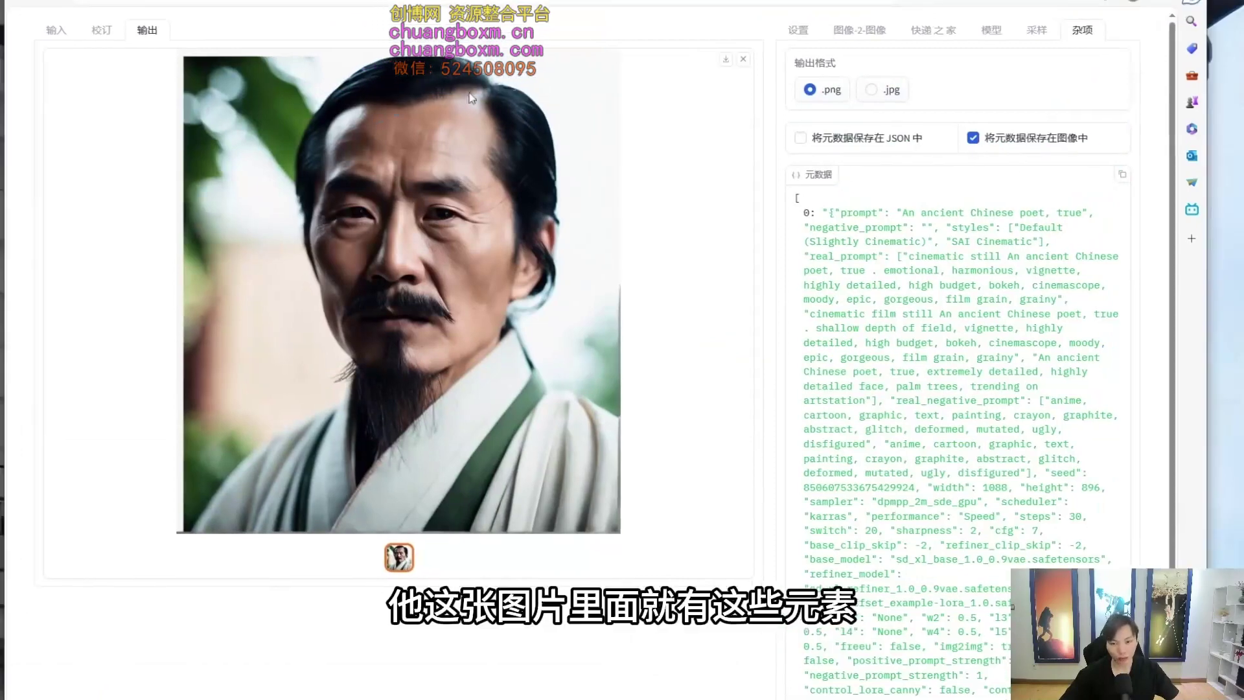
mouse_move(456, 95)
left_mouse_down()
mouse_move(618, 368)
mouse_move(503, 91)
left_mouse_up()
mouse_move(857, 257)
left_mouse_down()
mouse_move(855, 302)
mouse_move(1105, 458)
mouse_move(1081, 256)
mouse_move(1015, 235)
mouse_move(902, 235)
mouse_move(860, 262)
left_mouse_up()
scroll(860, 263, "down", 2)
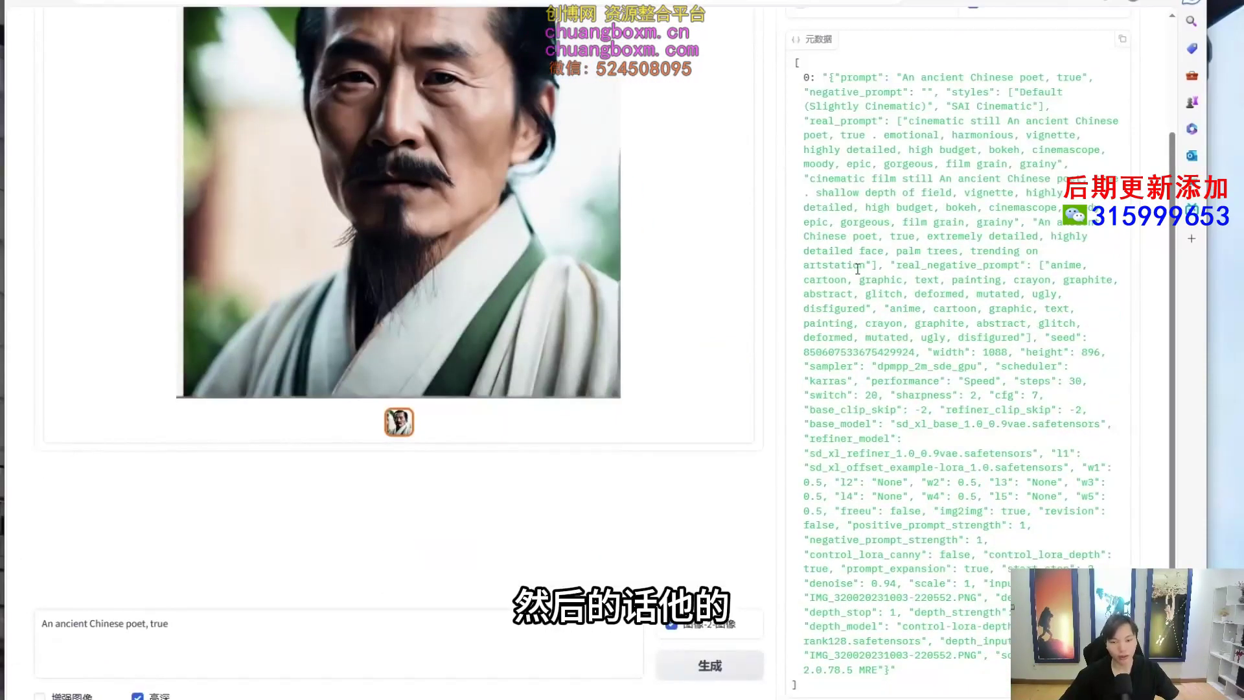
scroll(860, 264, "up", 2)
mouse_move(452, 147)
left_mouse_down()
mouse_move(429, 392)
mouse_move(473, 130)
left_mouse_up()
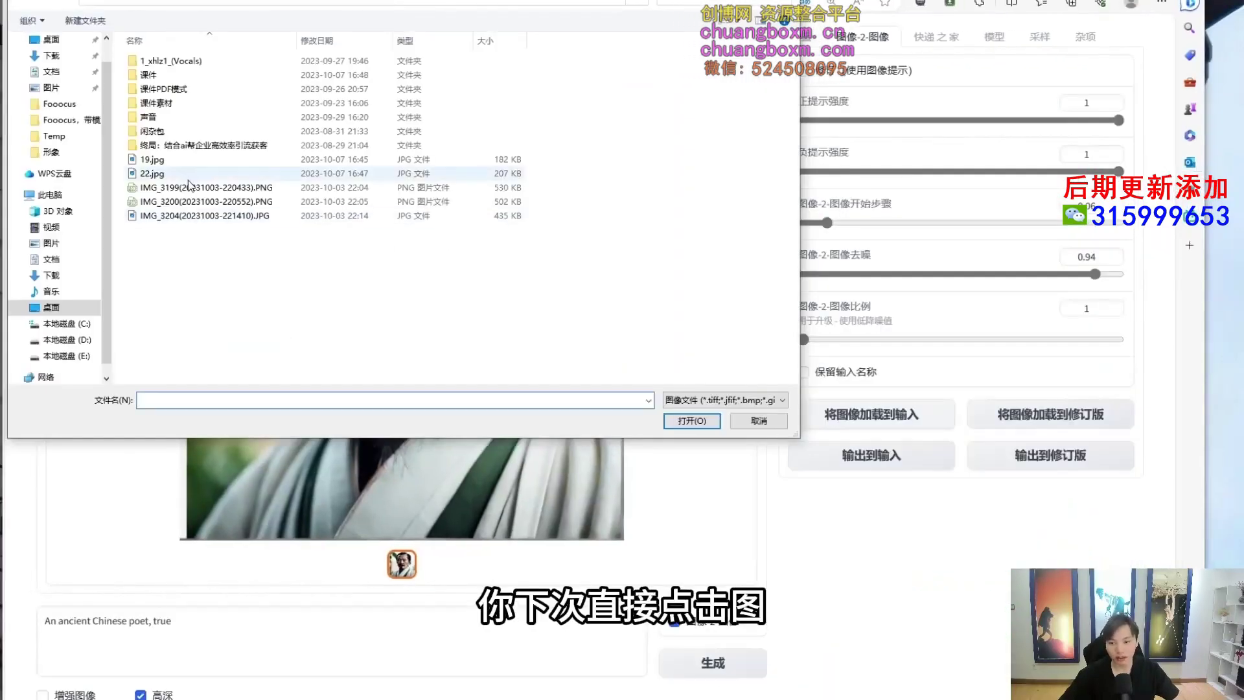
left_click(193, 188)
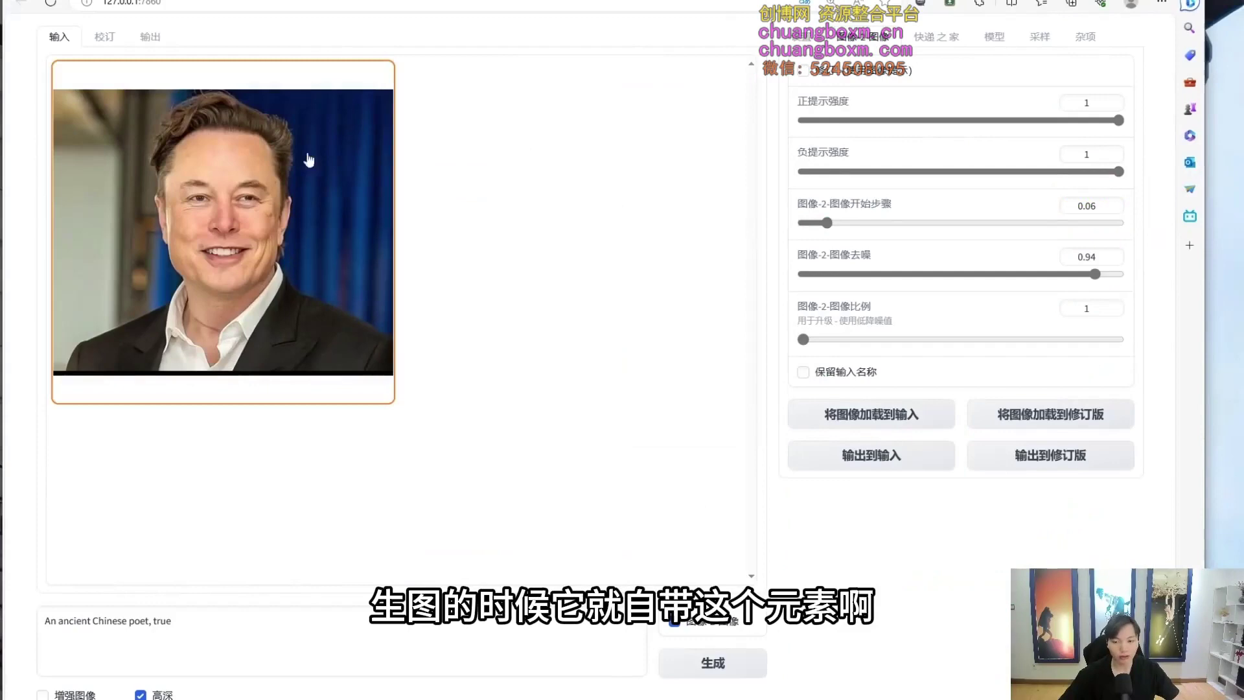
mouse_move(279, 148)
left_mouse_down()
mouse_move(454, 195)
mouse_move(199, 221)
left_mouse_up()
Step: Review the general and image-to-image settings, the output metadata, and the sampling settings, and return to the general settings
left_click(801, 40)
mouse_move(972, 106)
left_mouse_down()
mouse_move(821, 287)
mouse_move(1101, 415)
left_mouse_up()
left_click(863, 37)
left_click(1085, 42)
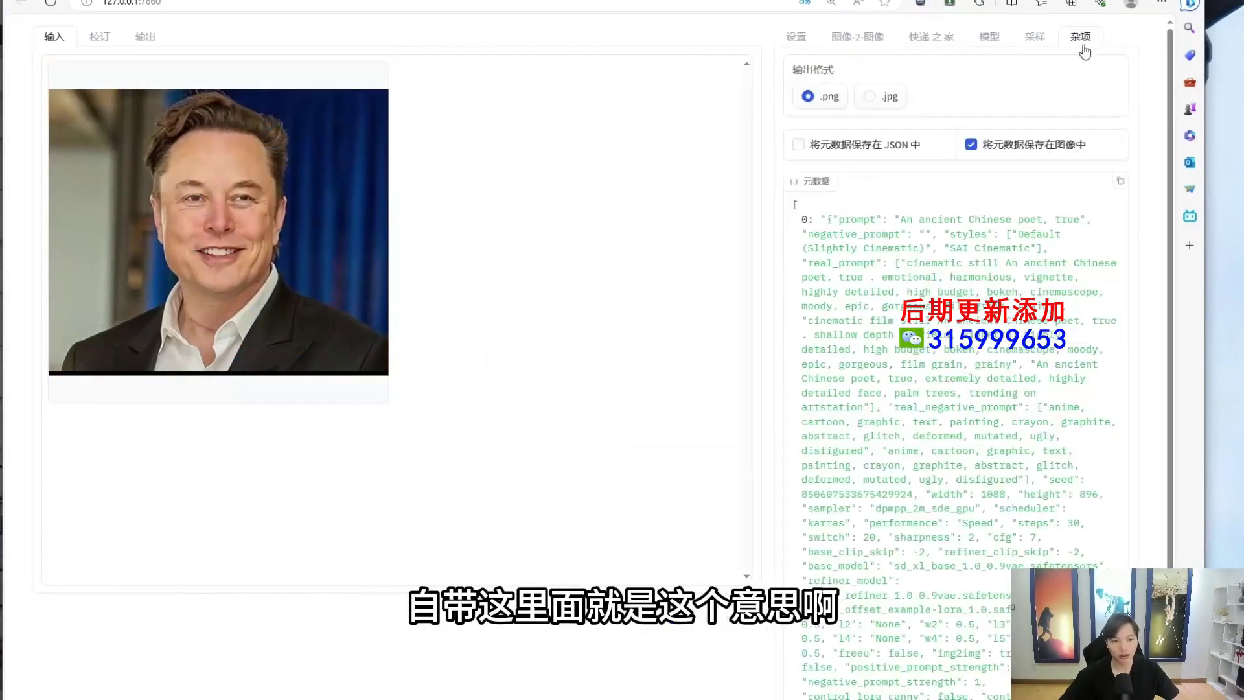
mouse_move(944, 187)
left_mouse_down()
mouse_move(939, 488)
mouse_move(955, 208)
left_mouse_up()
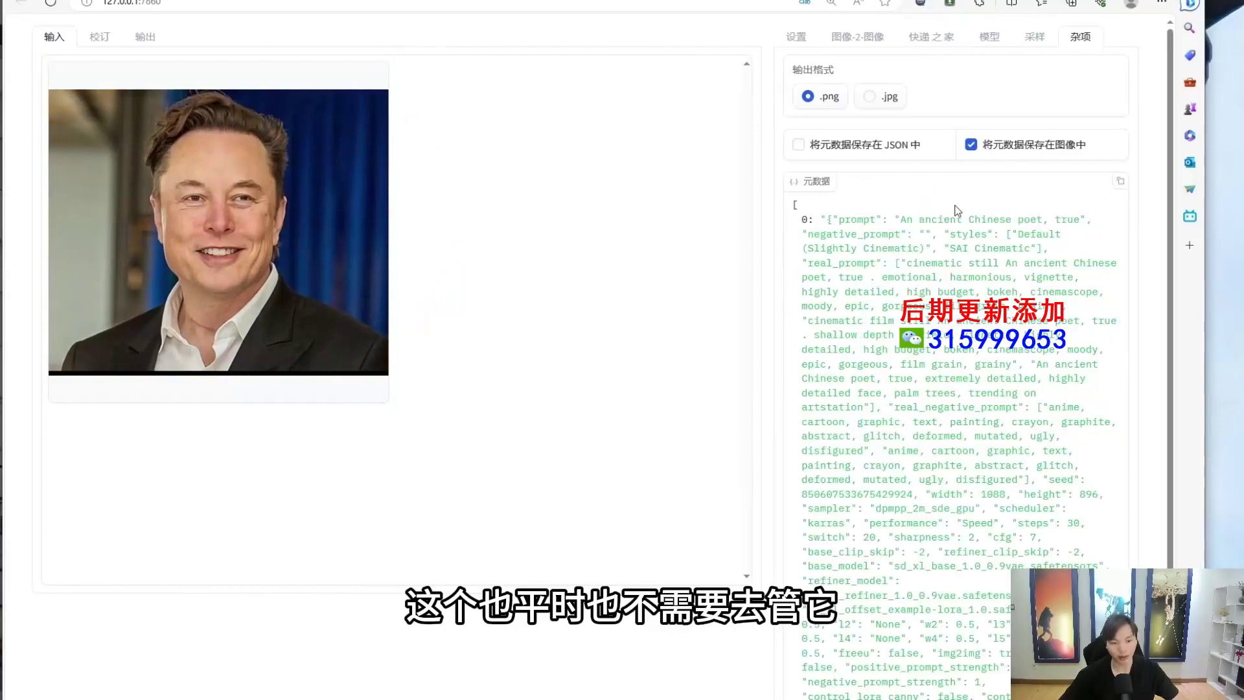
scroll(966, 251, "down", 2)
left_click_drag(966, 250, 1011, 97)
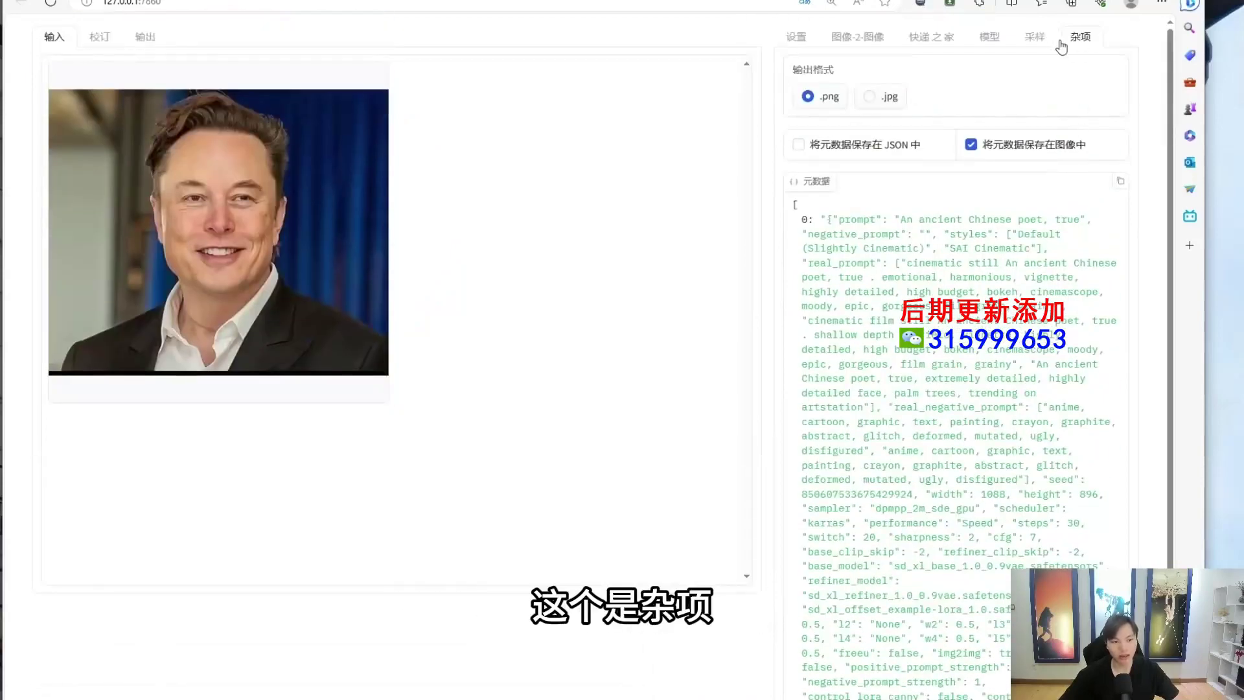
left_click(1039, 37)
left_click(797, 37)
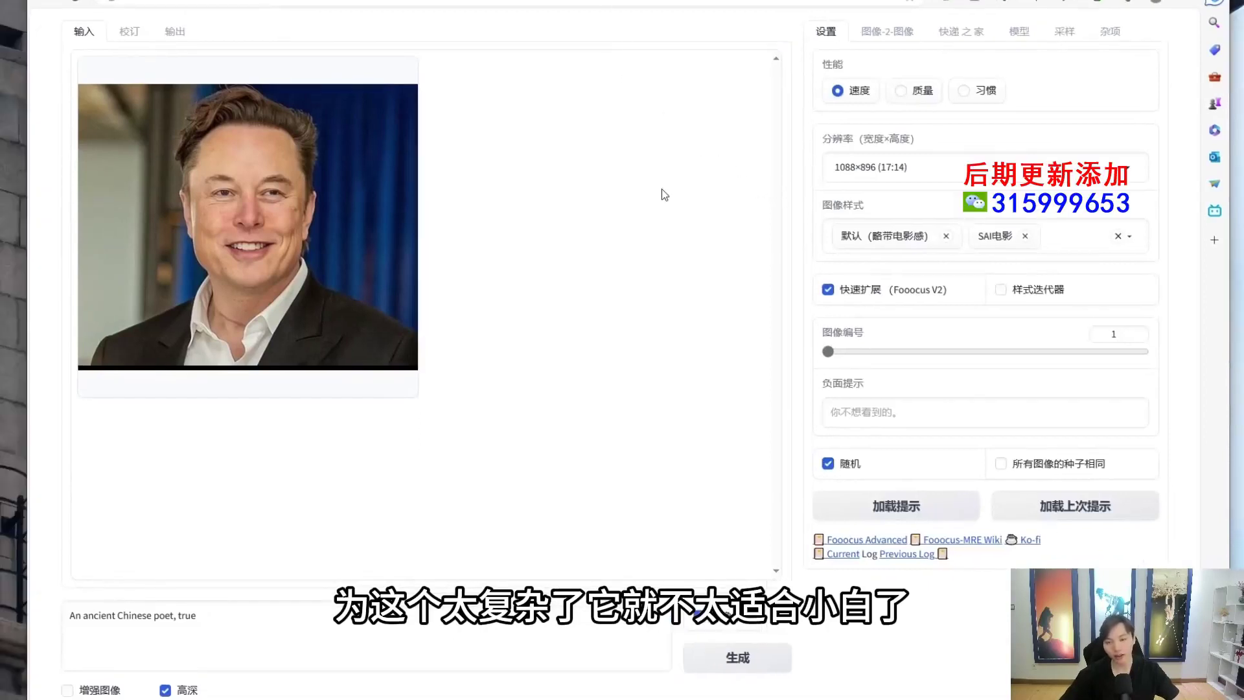
Step: Turn on image enhancement to view its upscale or variation options, and turn it off again
left_click(67, 690)
scroll(71, 680, "down", 4)
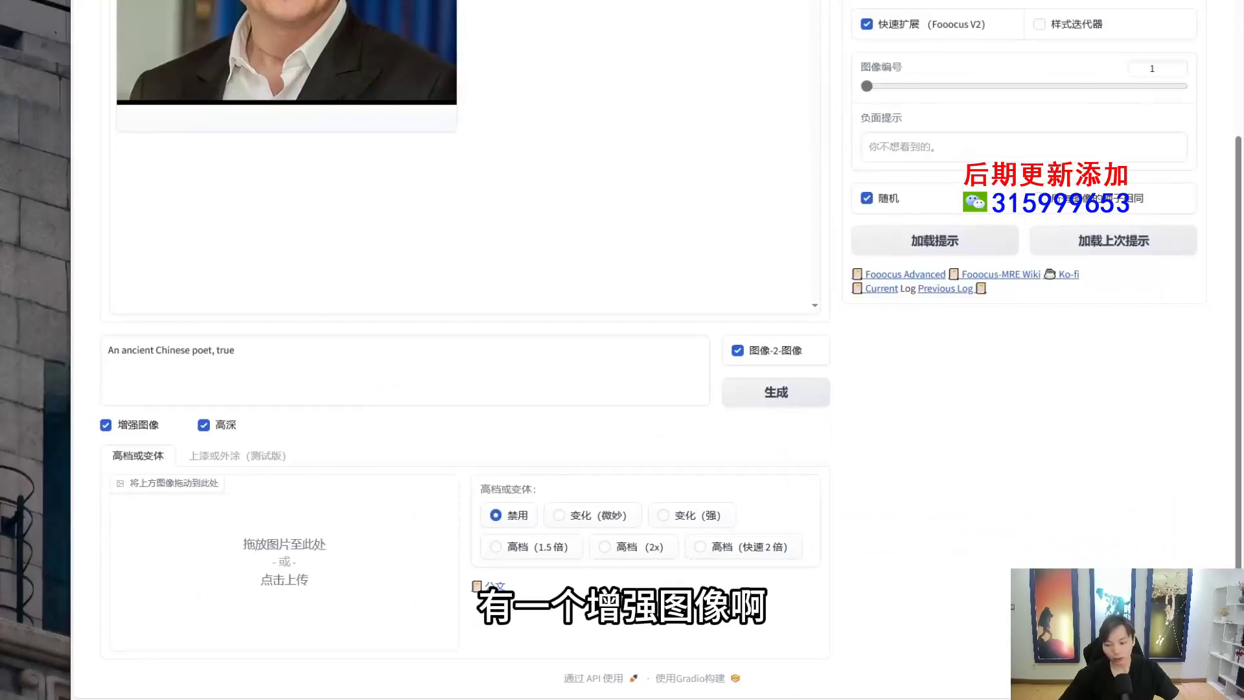
key("alt+Tab")
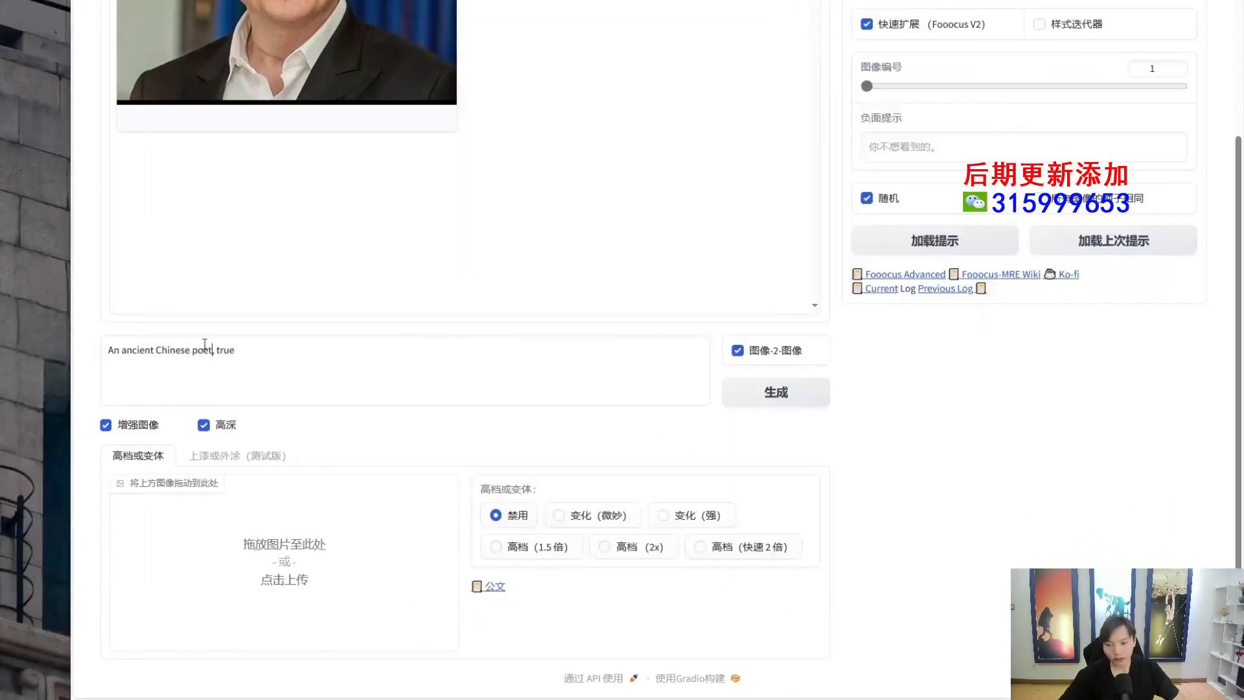
mouse_move(205, 345)
left_mouse_down()
mouse_move(456, 360)
mouse_move(214, 352)
mouse_move(193, 379)
mouse_move(202, 639)
mouse_move(348, 415)
left_mouse_up()
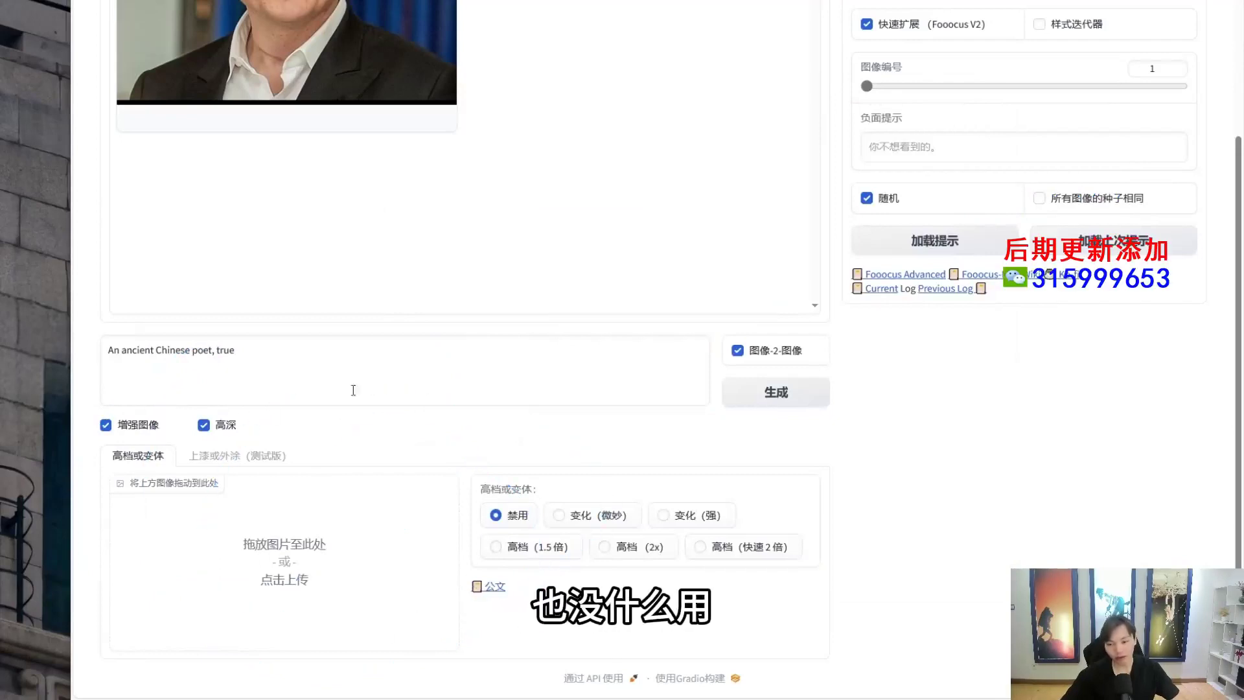
left_click(105, 425)
left_click(111, 641)
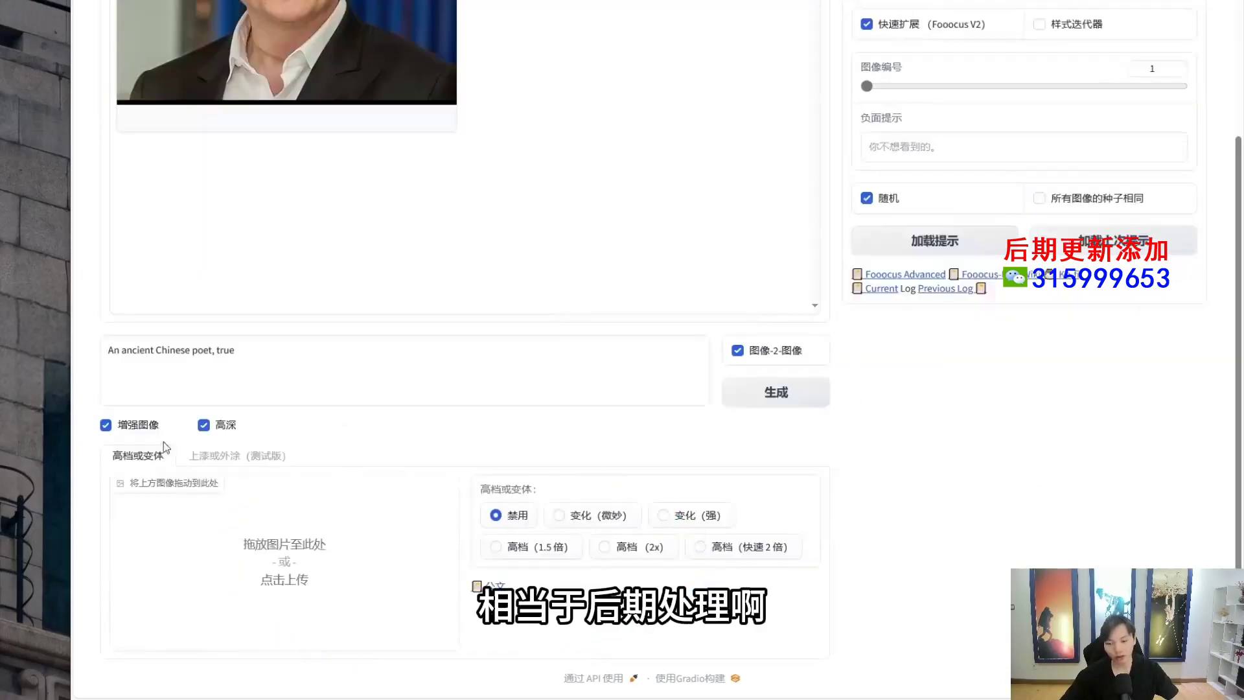
left_click(114, 431)
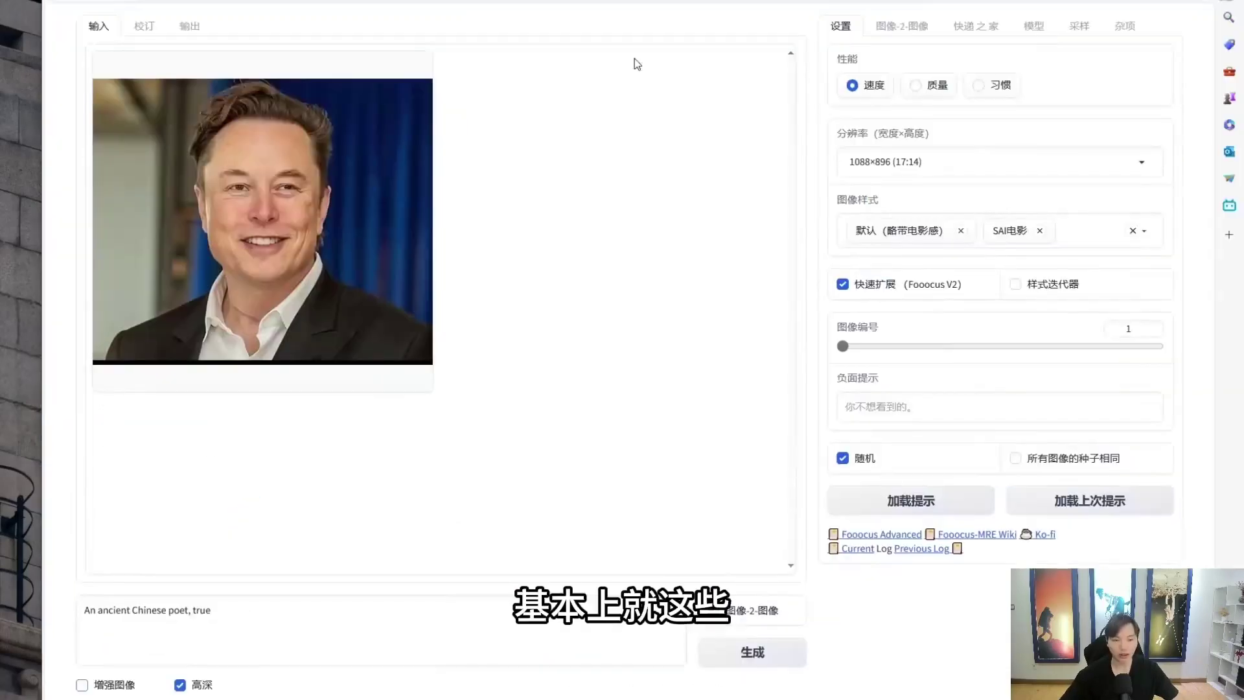
Step: Look through the image-to-image and 快递之家 settings and return to the general settings
left_click(933, 26)
left_click(976, 26)
left_click(845, 27)
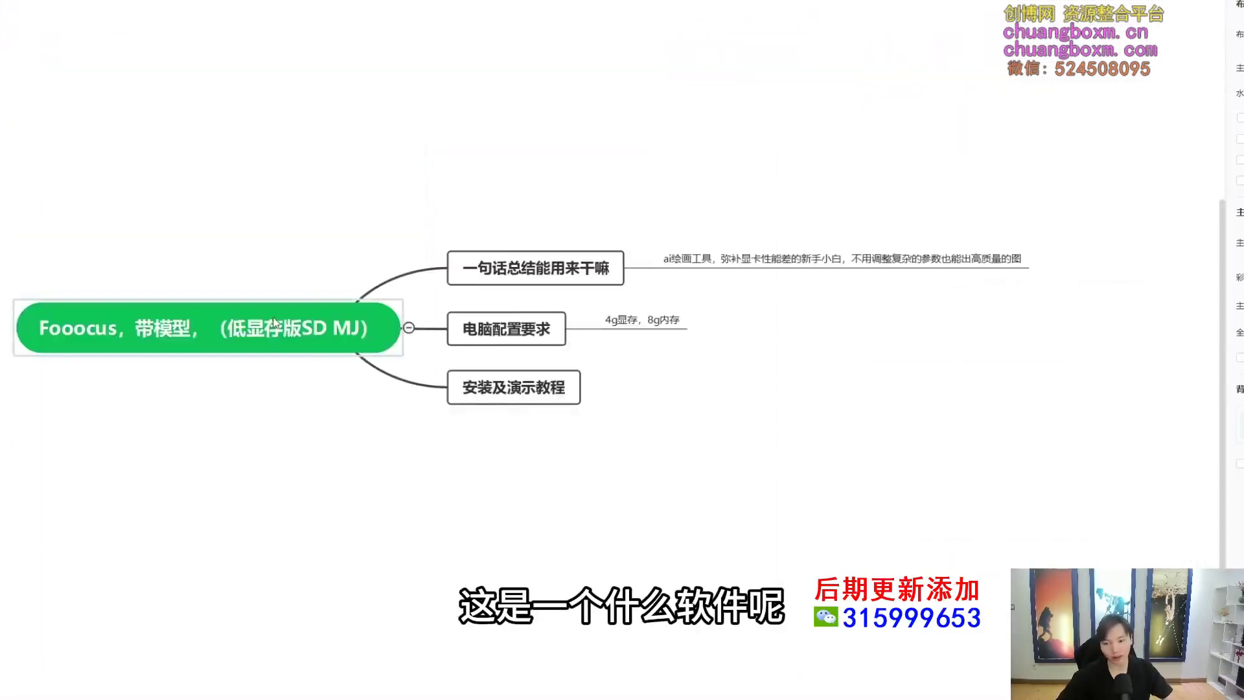
Step: Review the mind map notes on what Fooocus is used for and its computer configuration requirements
left_click_drag(285, 239, 226, 301)
double_click(673, 236)
left_click(671, 235)
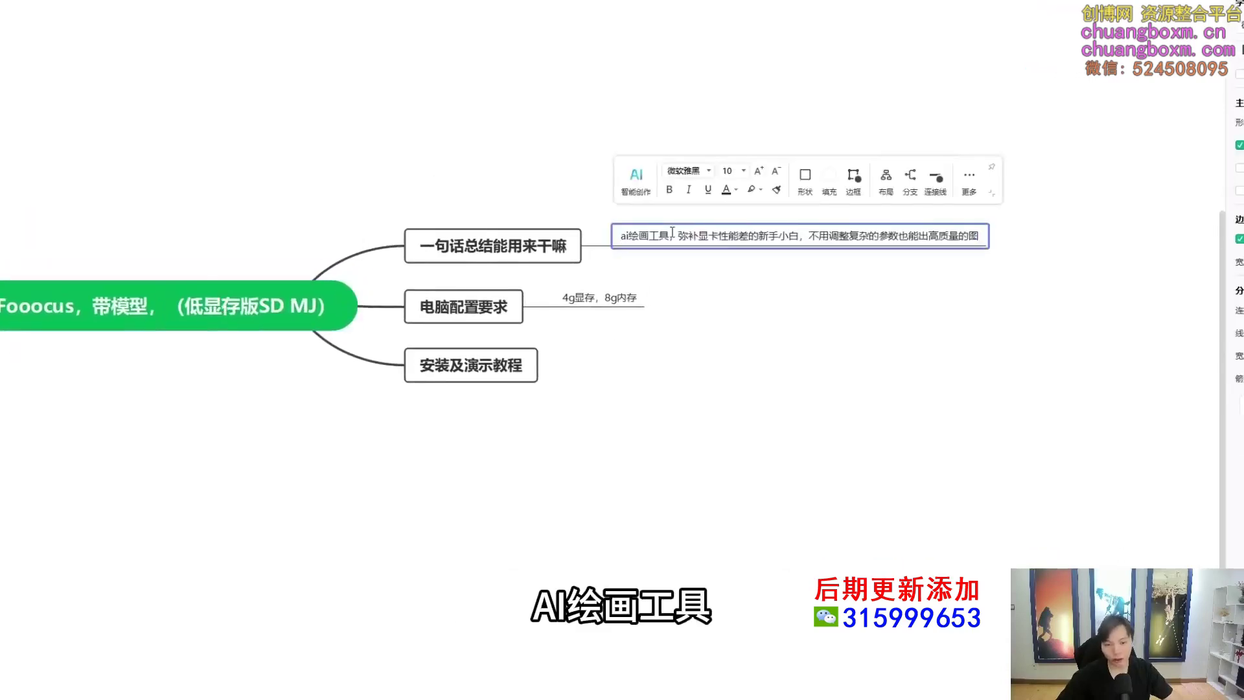
double_click(612, 299)
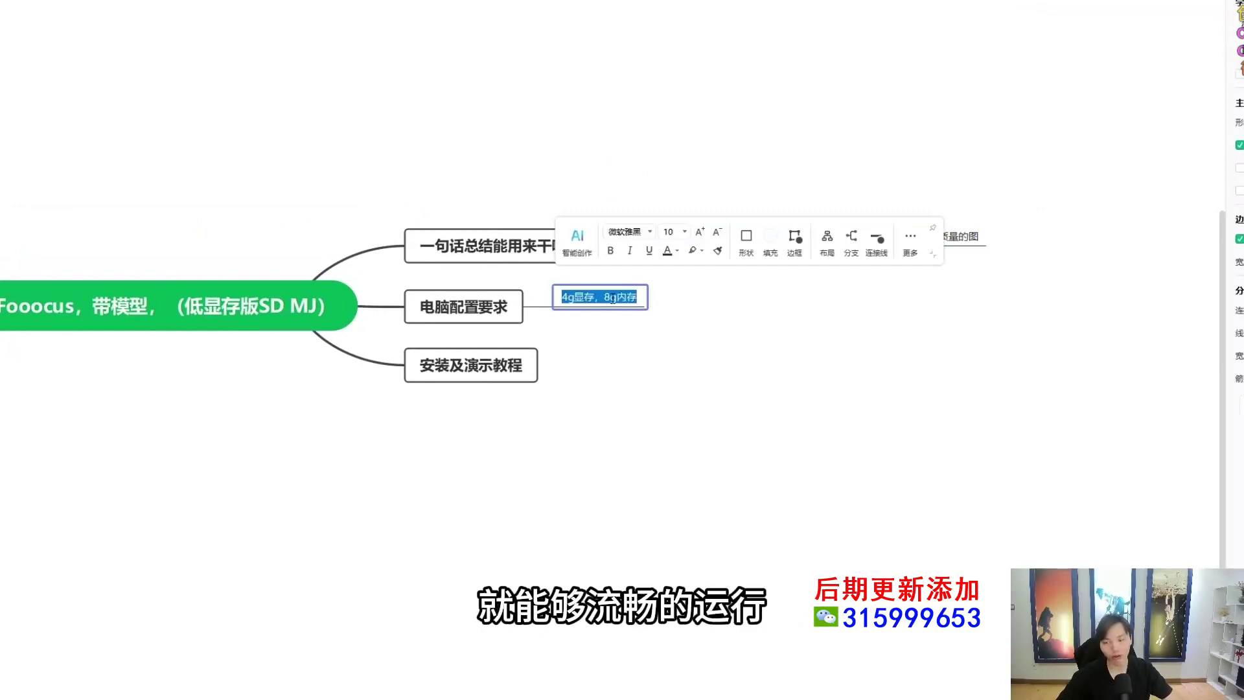
left_click(653, 322)
left_click(754, 250)
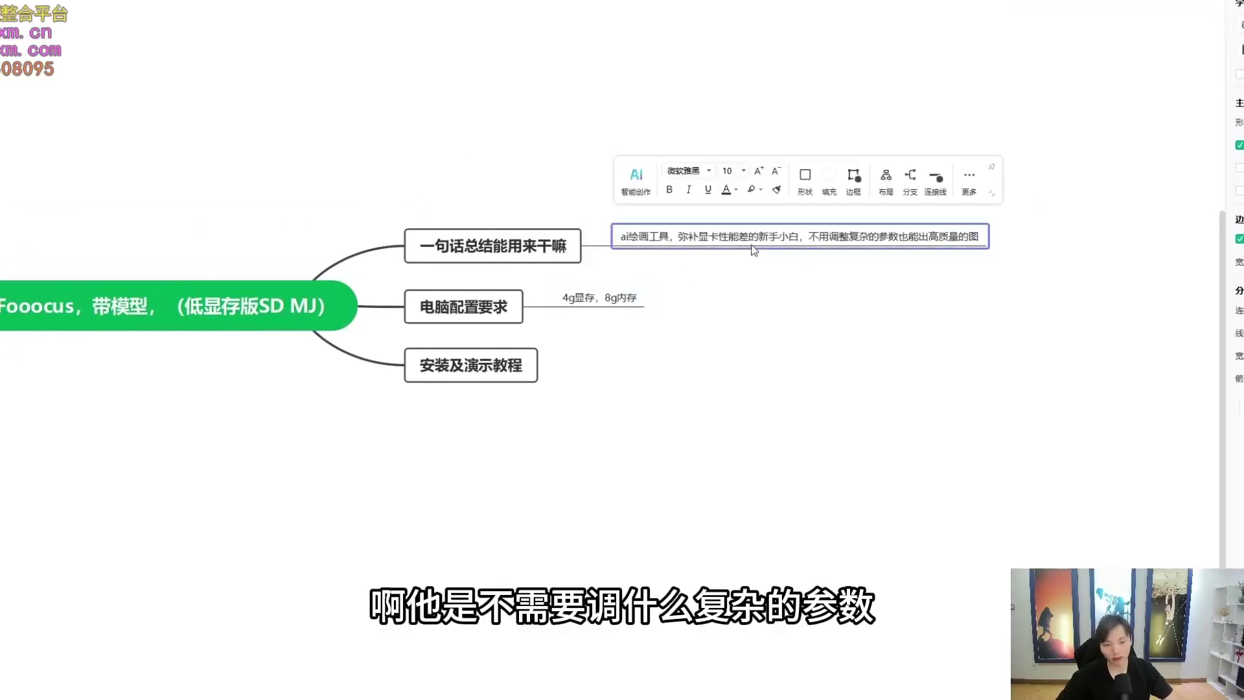
key("ctrl+a")
left_click(754, 287)
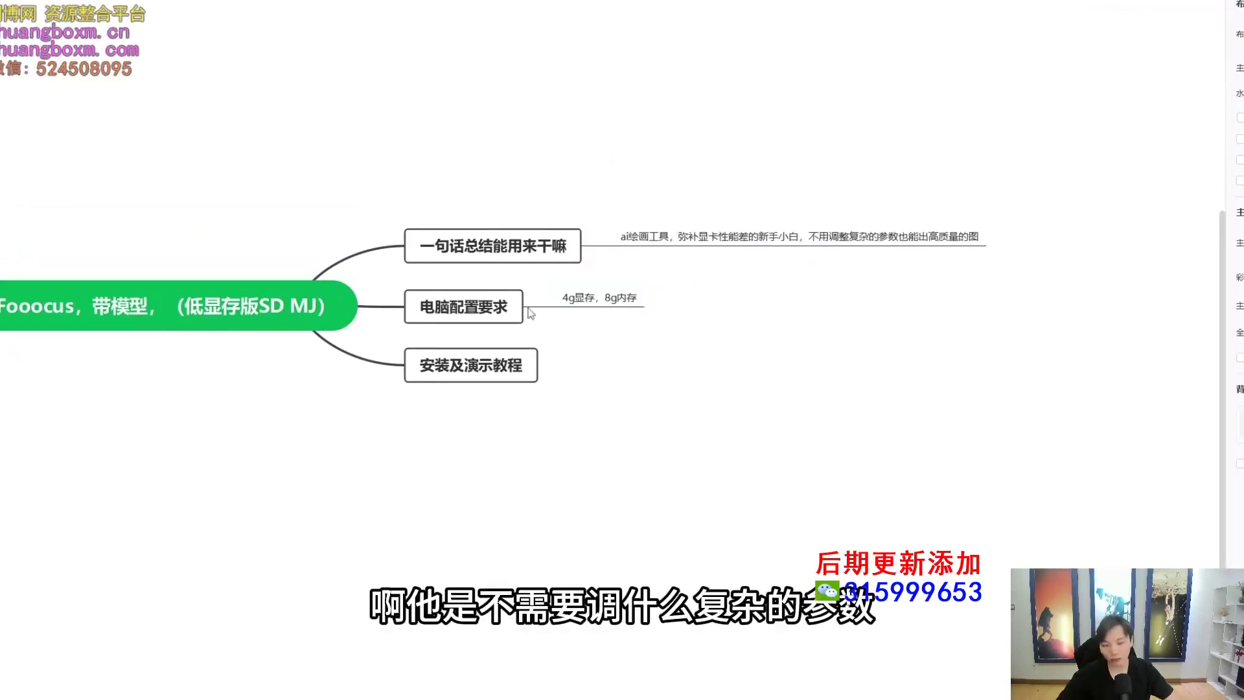
Step: Switch to Fooocus-MRE, look through the preset image styles, and highlight the prompt text
key("alt+Tab")
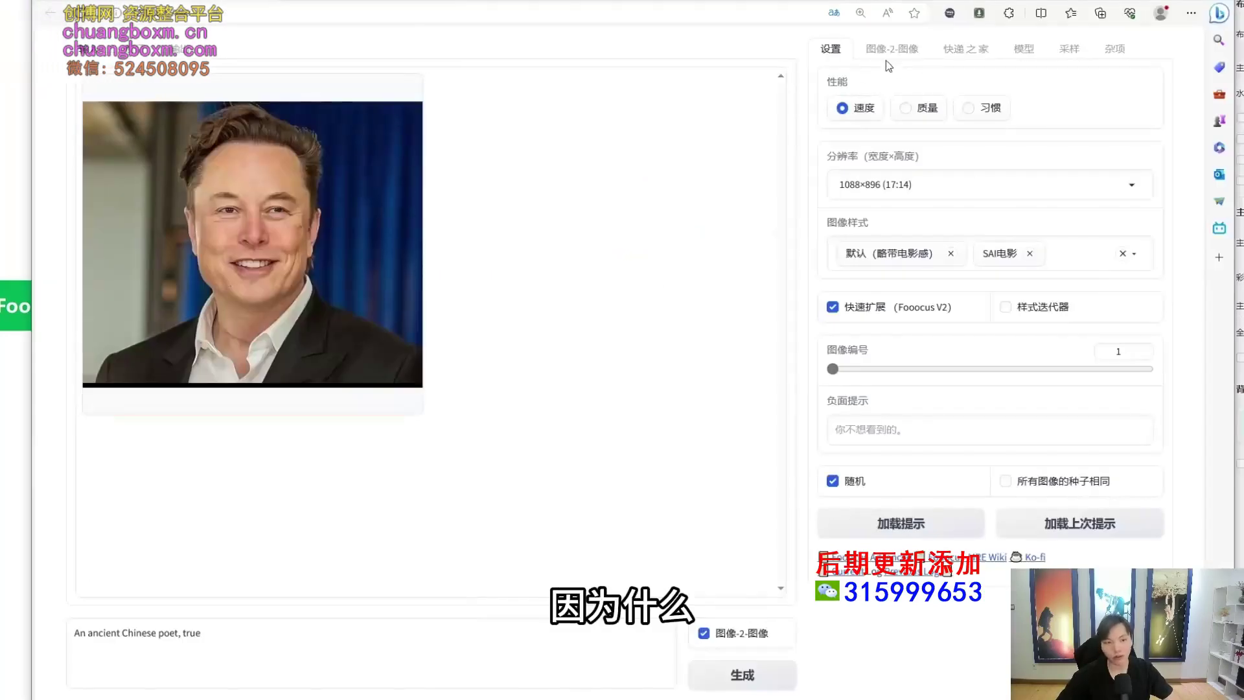
left_click(1078, 247)
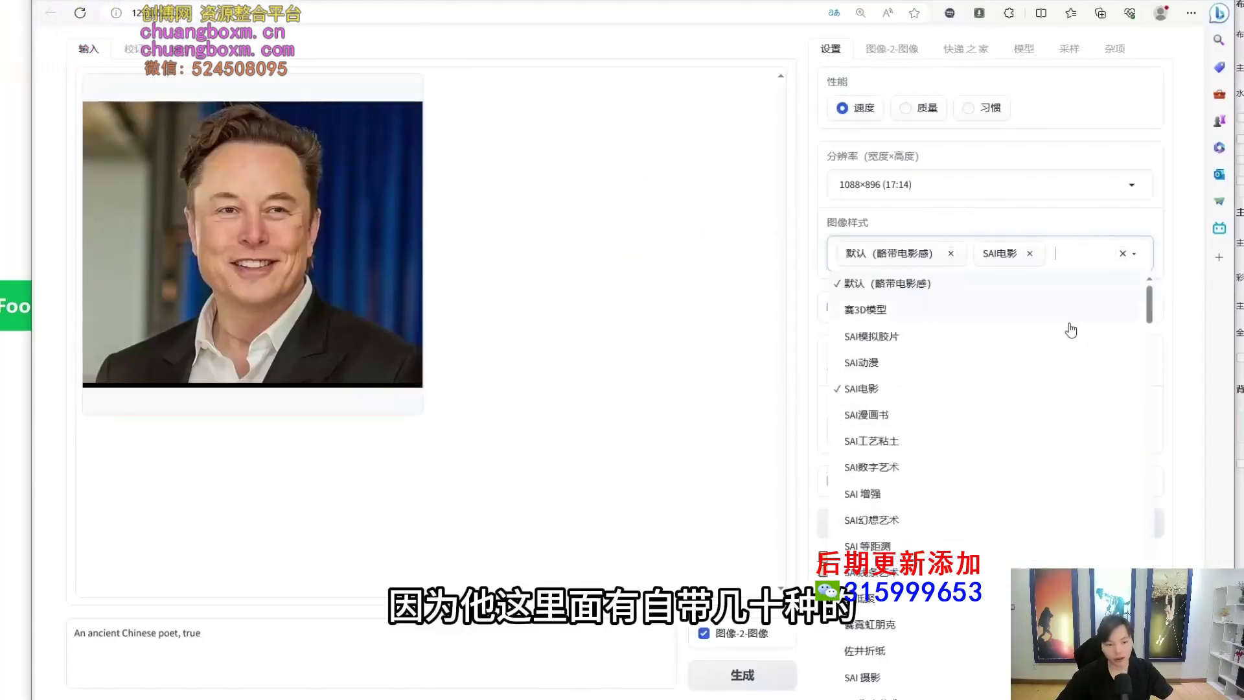
scroll(1069, 328, "down", 15)
left_click_drag(1156, 532, 1154, 626)
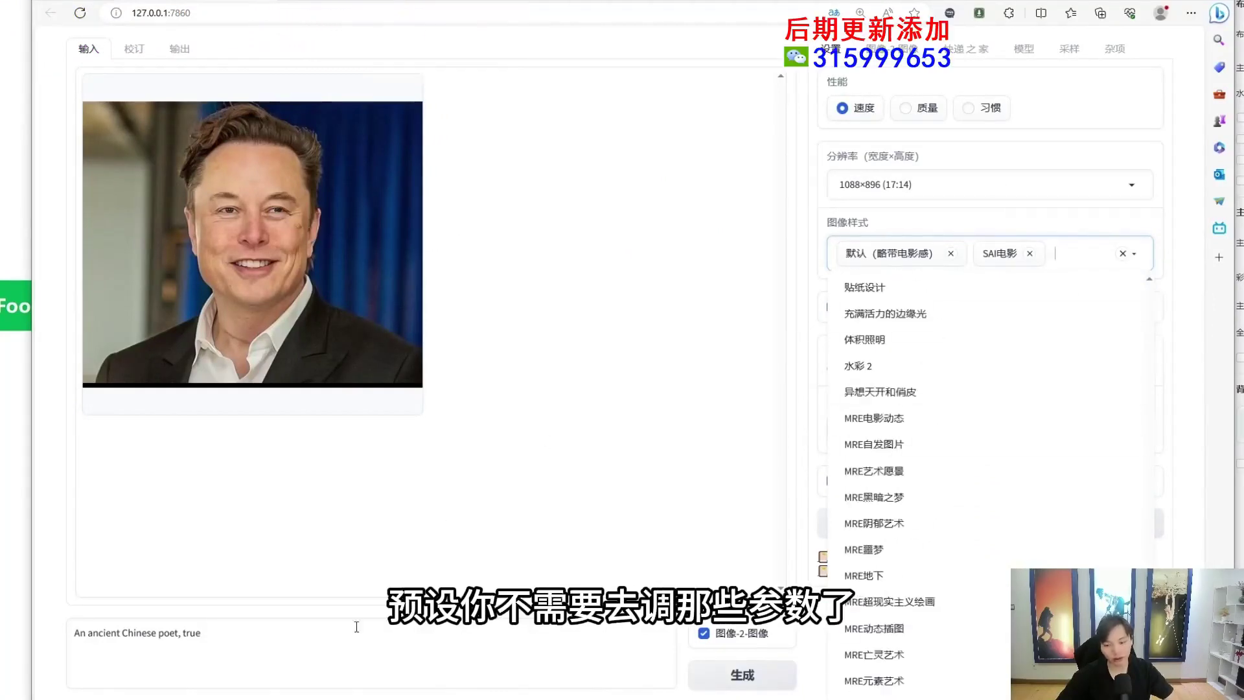
left_click_drag(356, 626, 8, 612)
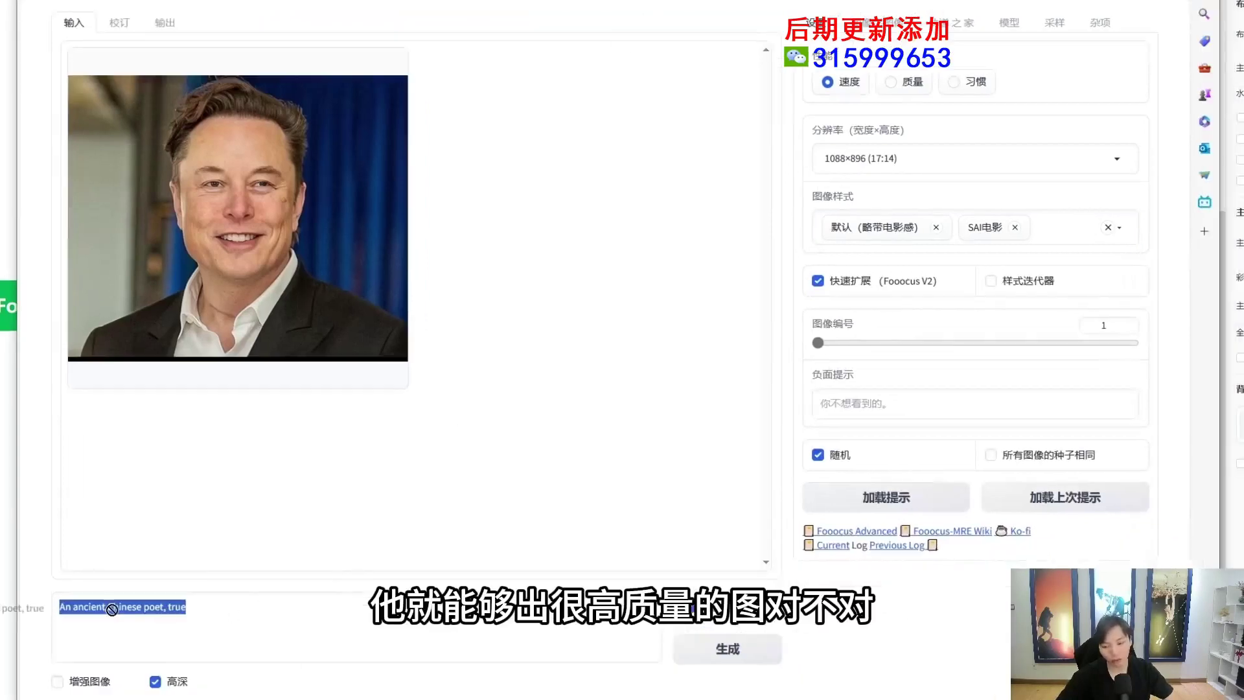
Step: Replace the SAI电影 style with SAI漫画书, SAI数字艺术 and SAI像素艺术, and clear all selected image styles
left_click(1050, 227)
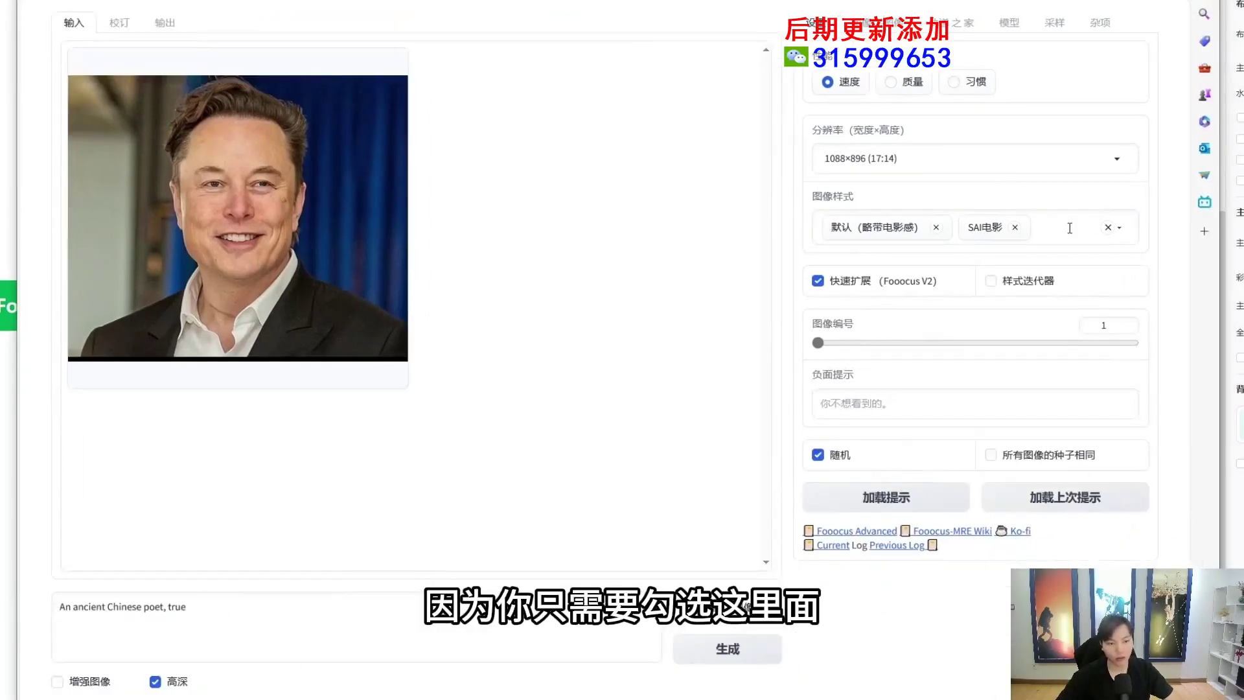
left_click(975, 363)
left_click(967, 387)
left_click(947, 441)
scroll(937, 512, "down", 3)
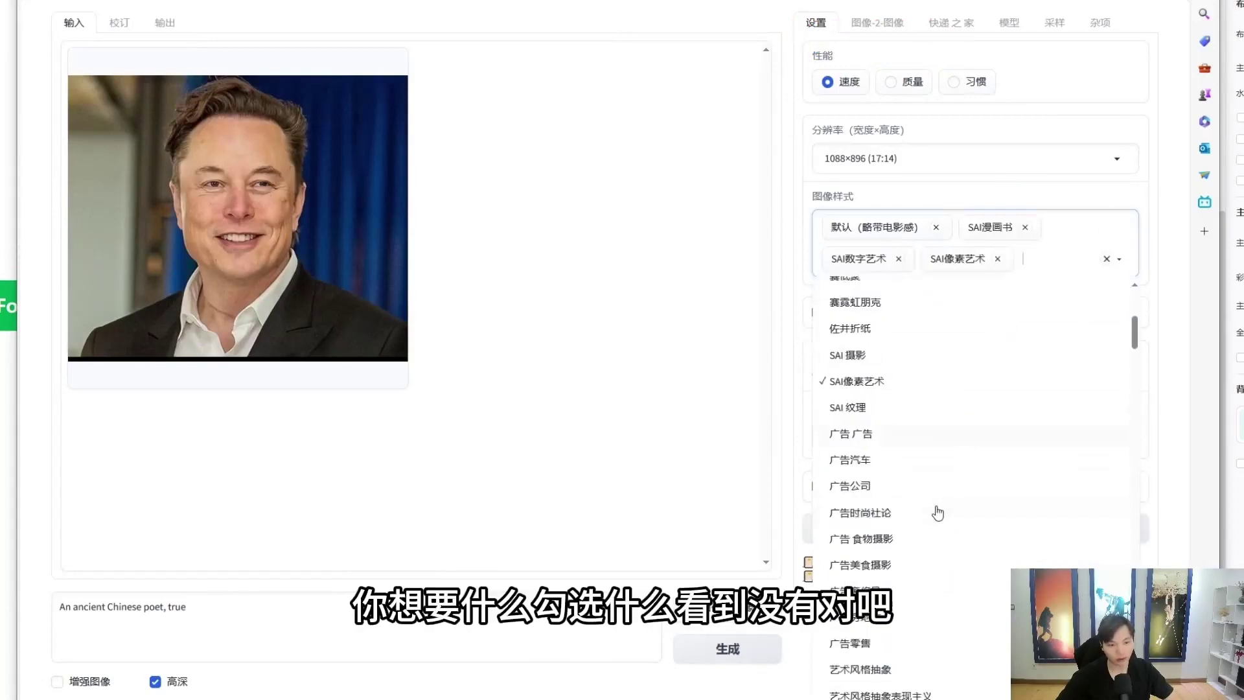
scroll(944, 555, "down", 5)
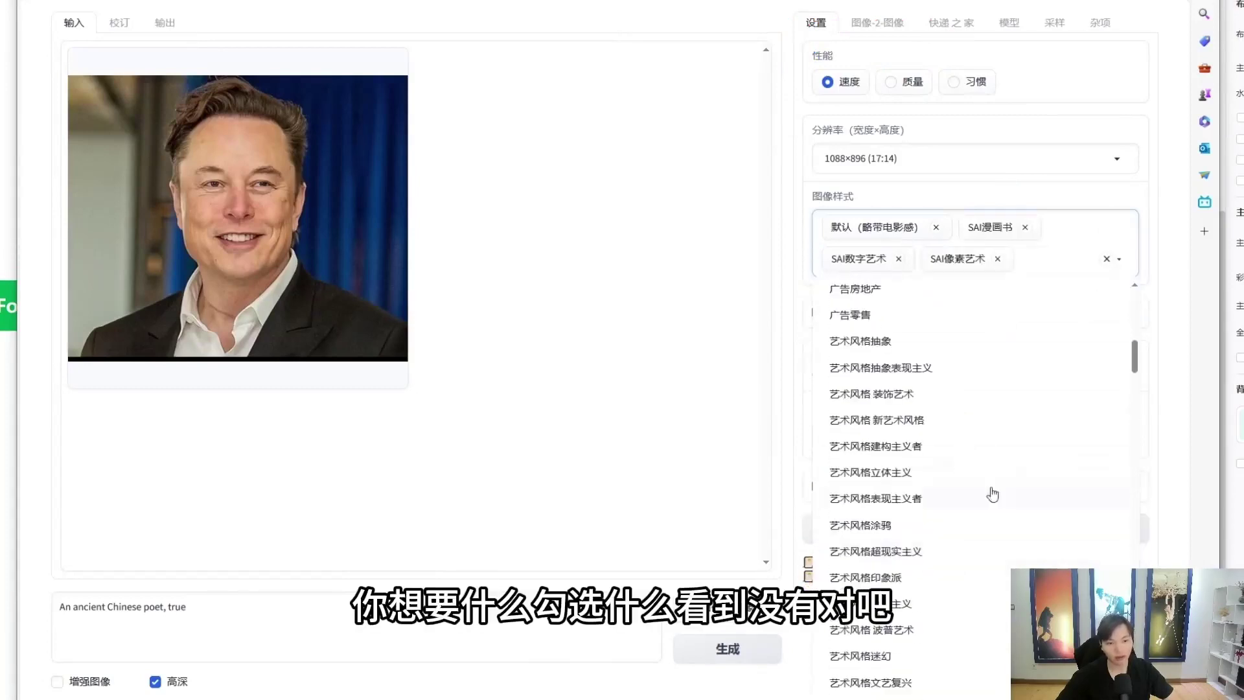
left_click(1109, 259)
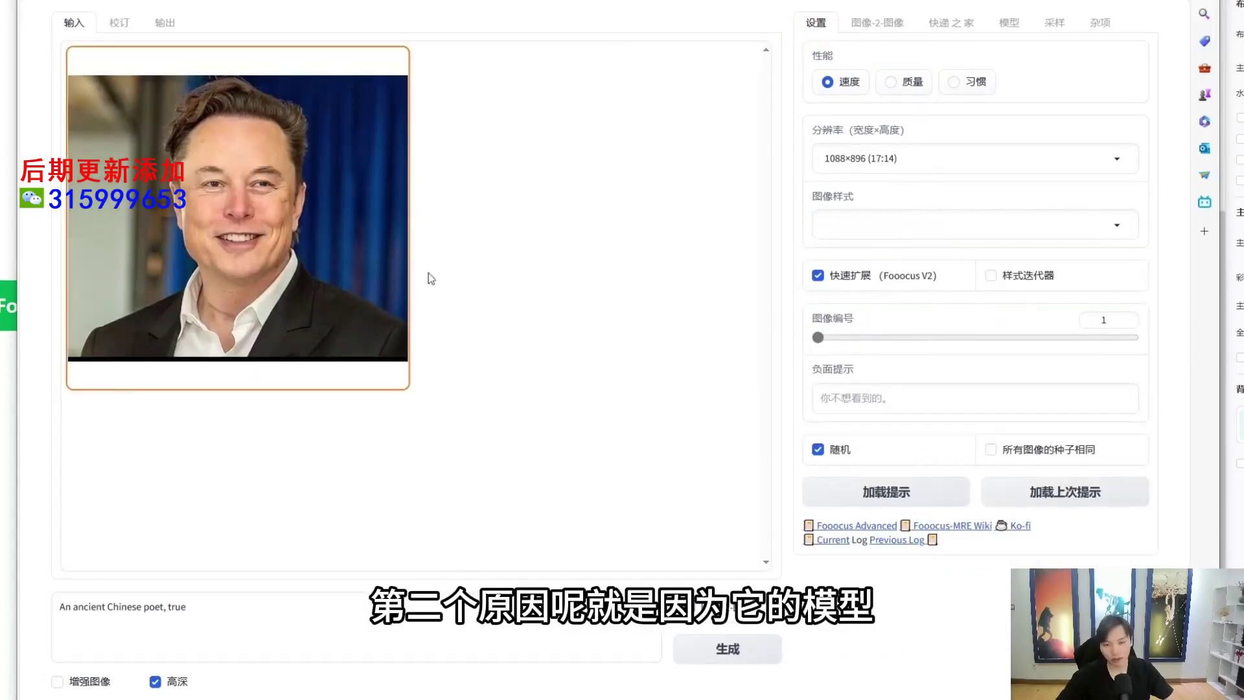
Step: Examine the available SDXL base models, check the general settings, and reopen the list of base models
left_click(1009, 26)
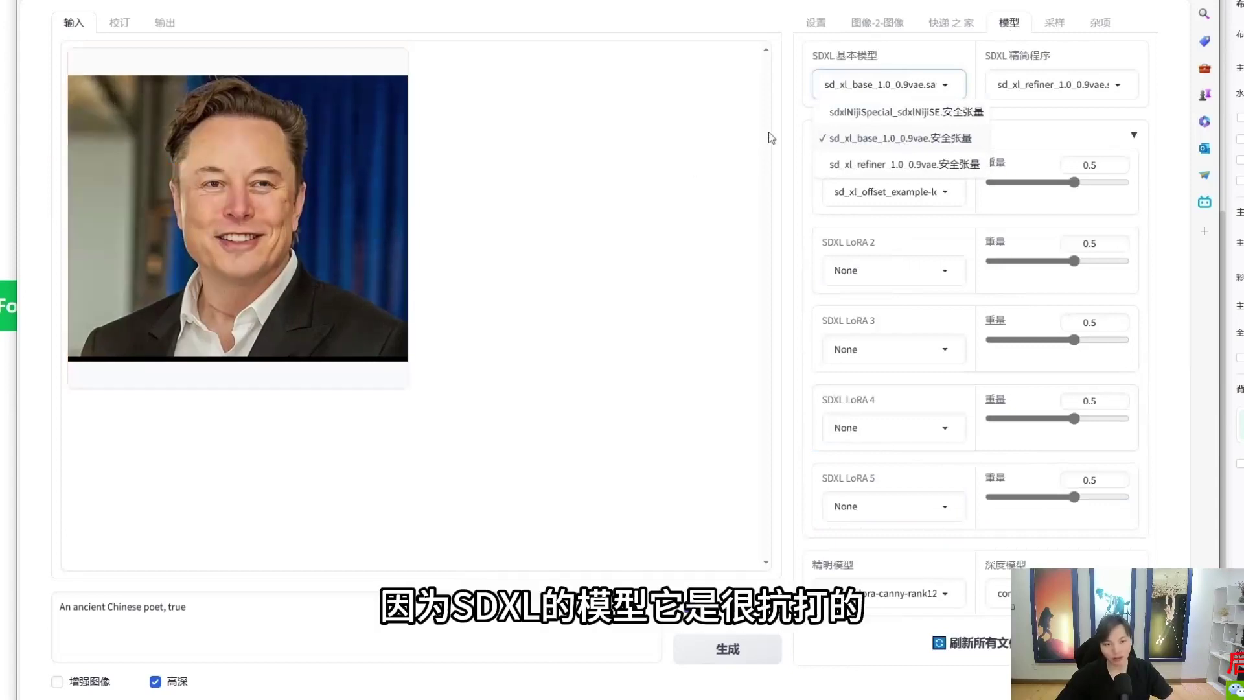
left_click(718, 126)
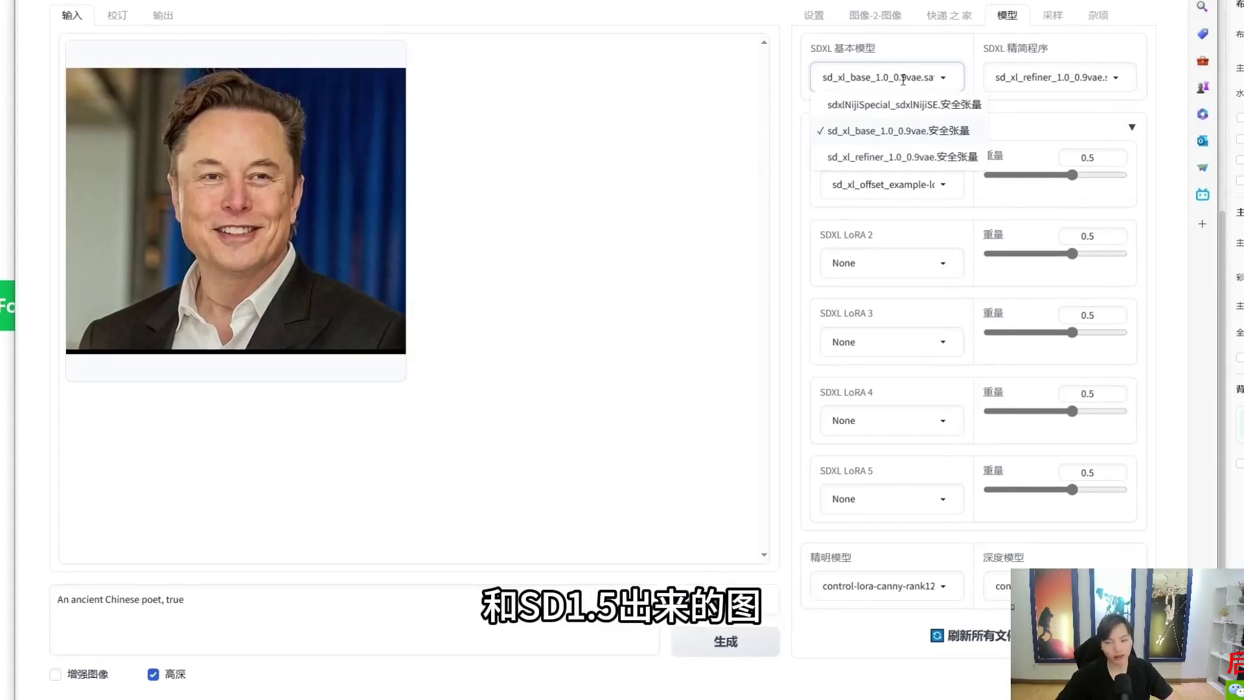
left_click(814, 16)
mouse_move(278, 111)
left_mouse_down()
mouse_move(266, 139)
mouse_move(292, 284)
mouse_move(216, 126)
left_mouse_up()
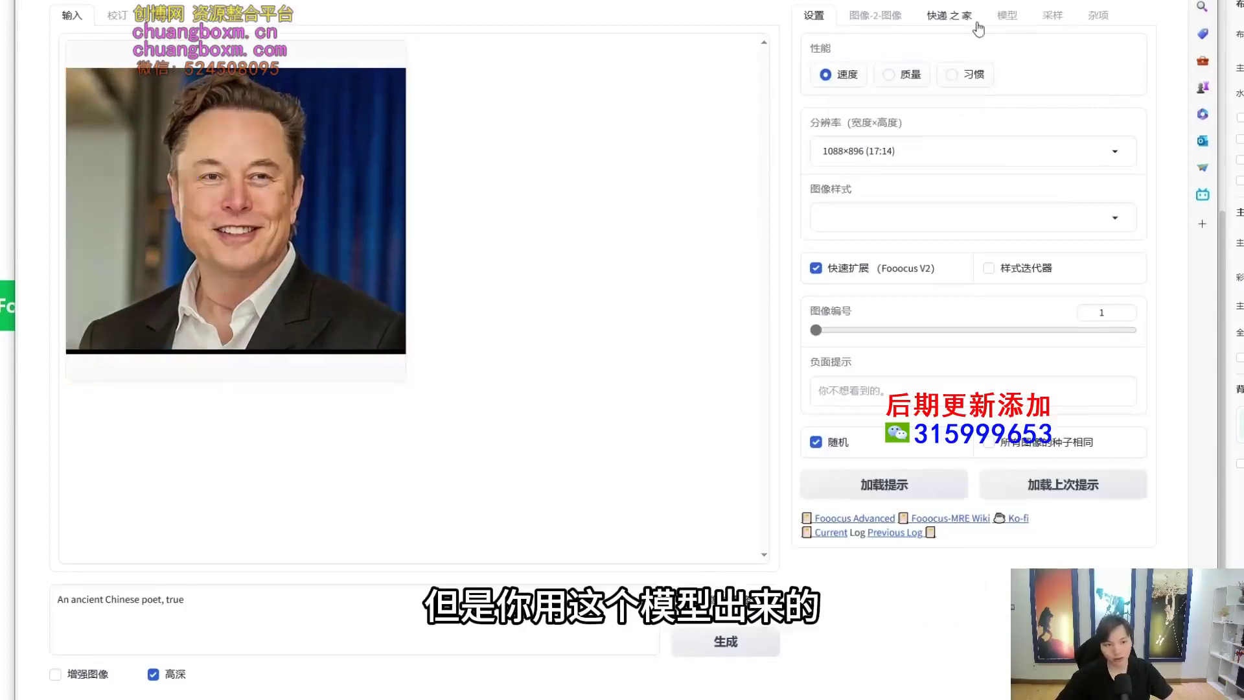
left_click(1007, 16)
left_click(921, 76)
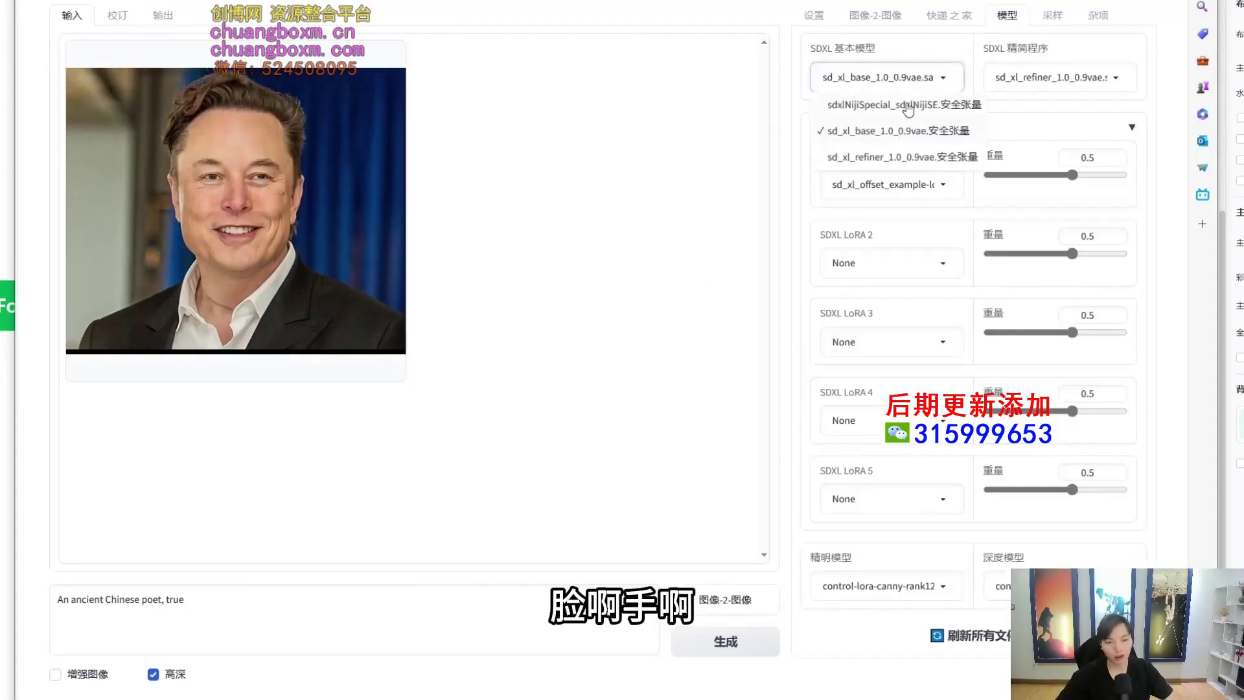